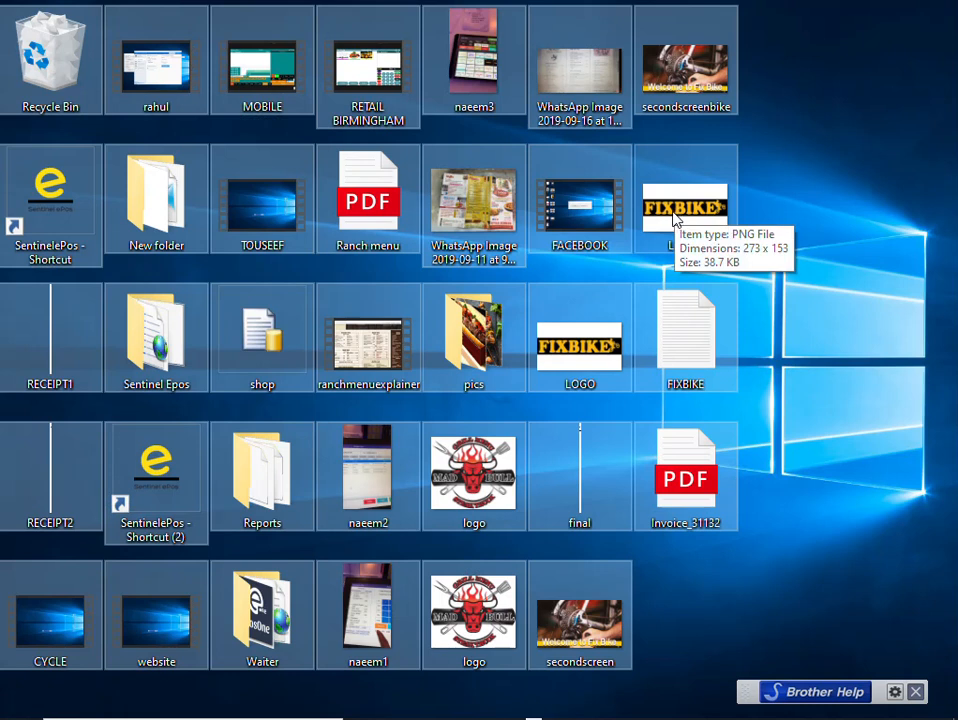
- Delete the selected files from the desktop
key(Delete)
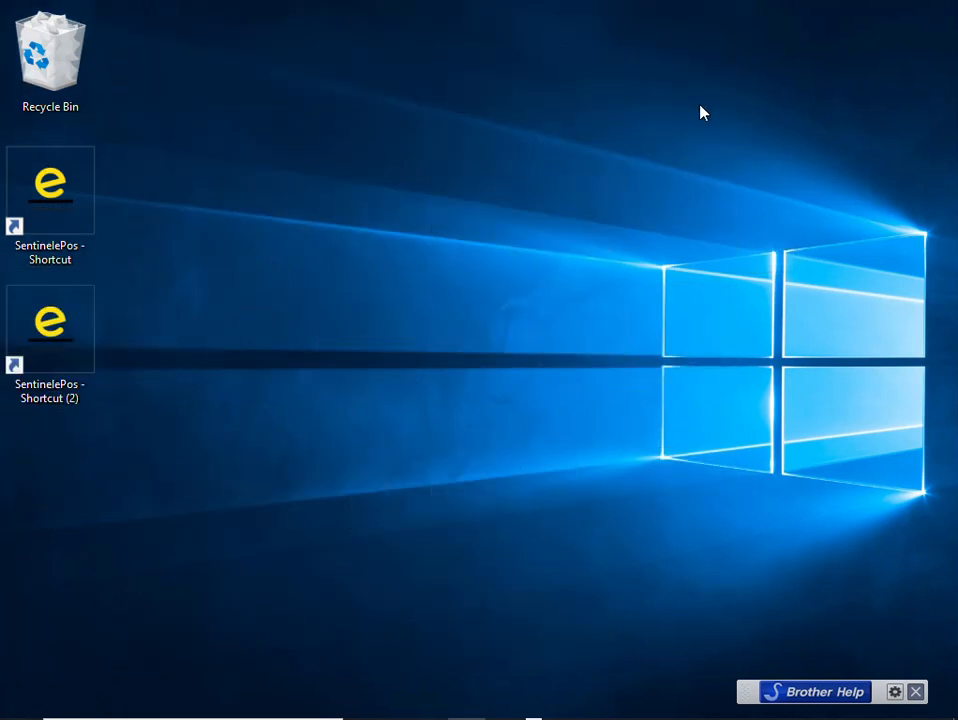
- Launch SentinelePos from its desktop shortcut
double_click(65, 221)
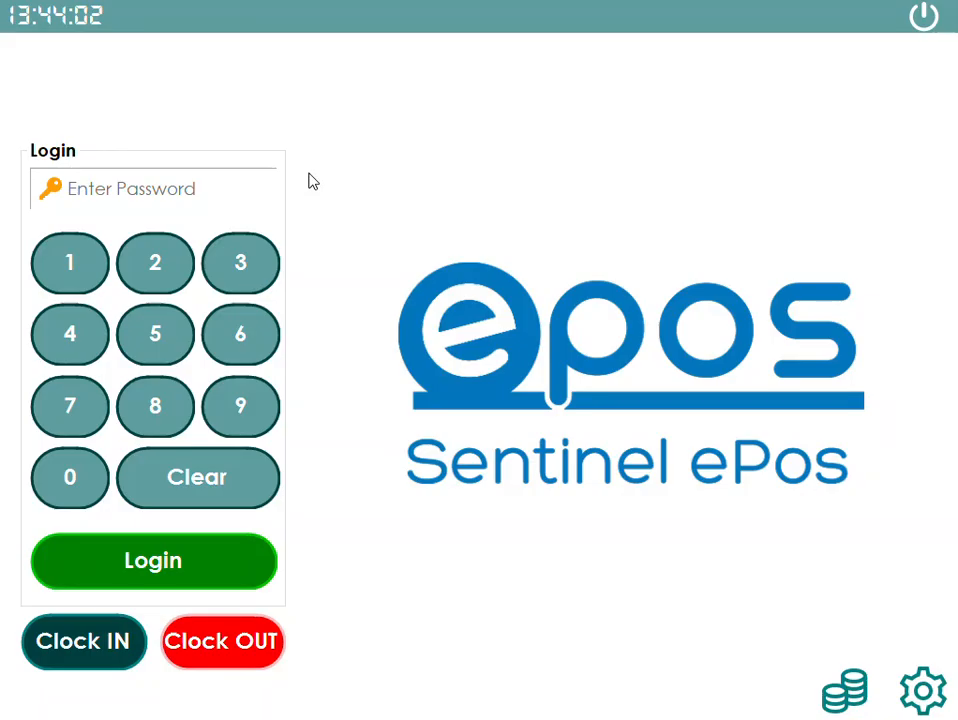
click(73, 262)
click(155, 263)
click(240, 263)
click(201, 552)
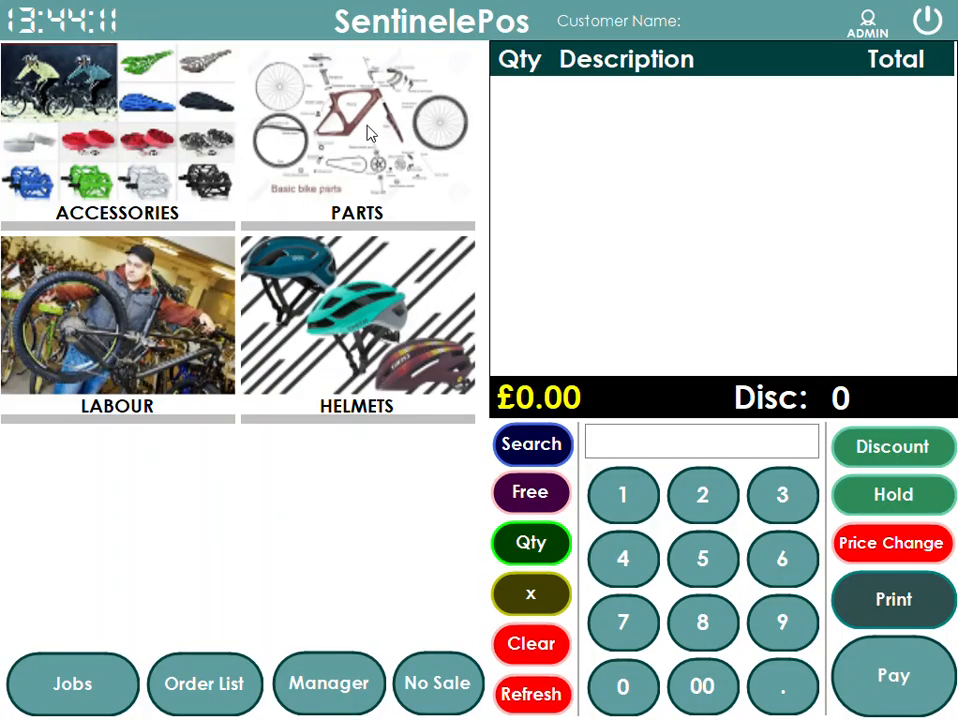
- Browse the Accessories, Parts, Helmets and Labour product categories and return to the category screen
click(127, 183)
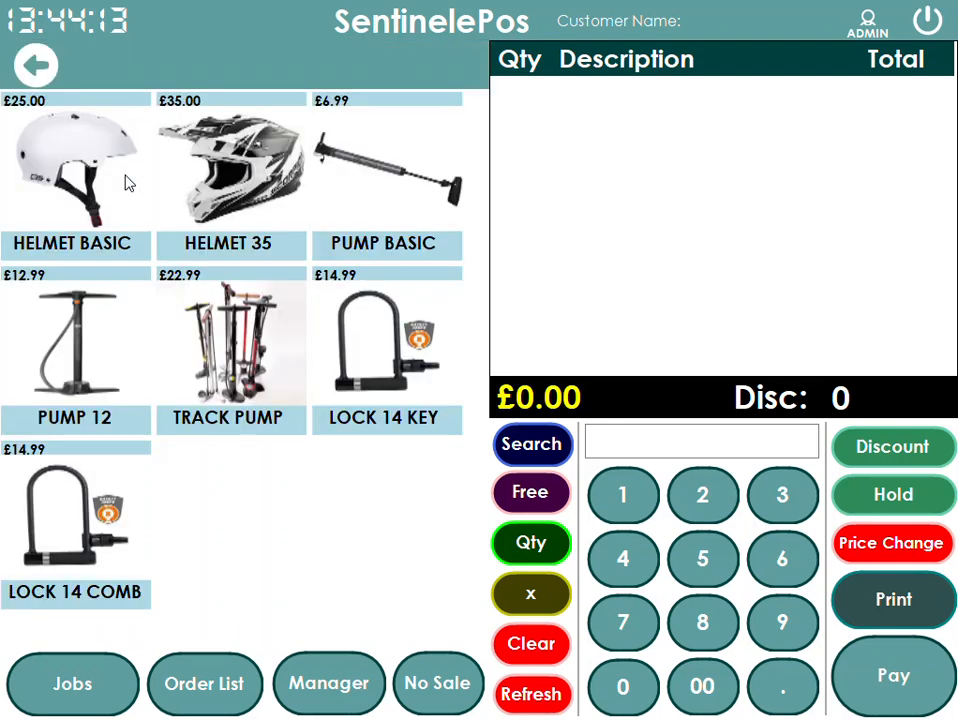
click(12, 70)
click(373, 162)
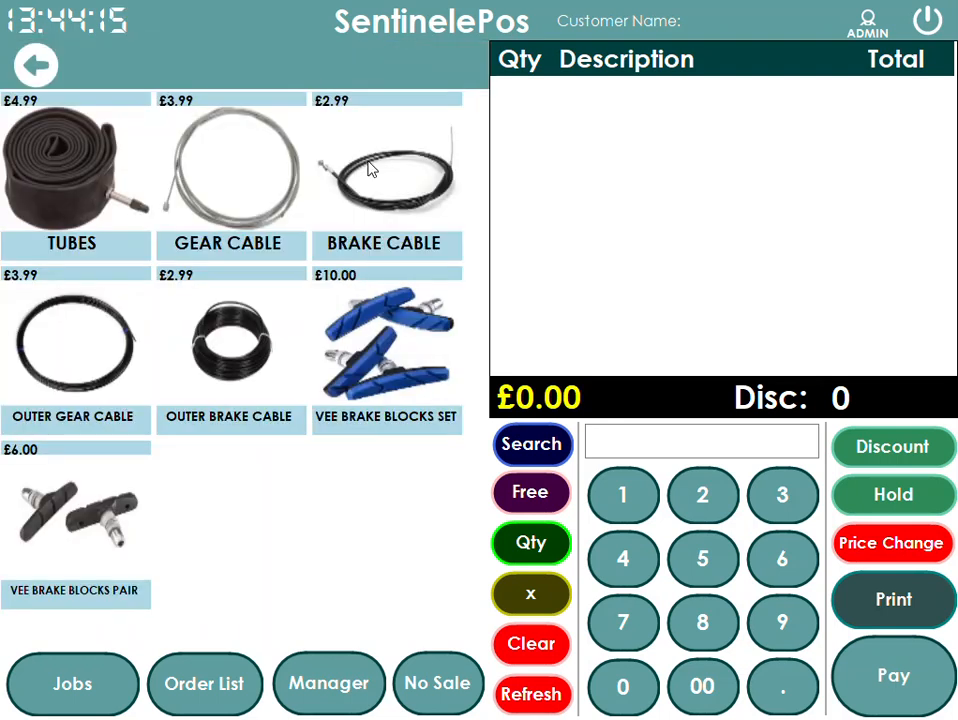
click(36, 65)
click(361, 293)
click(36, 65)
click(165, 347)
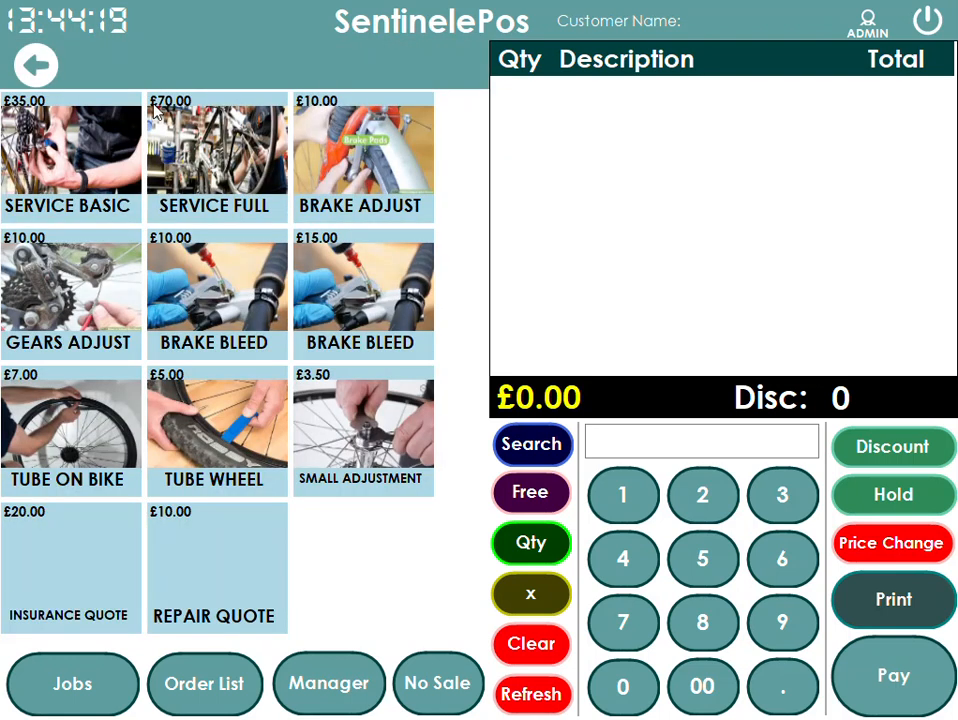
click(36, 60)
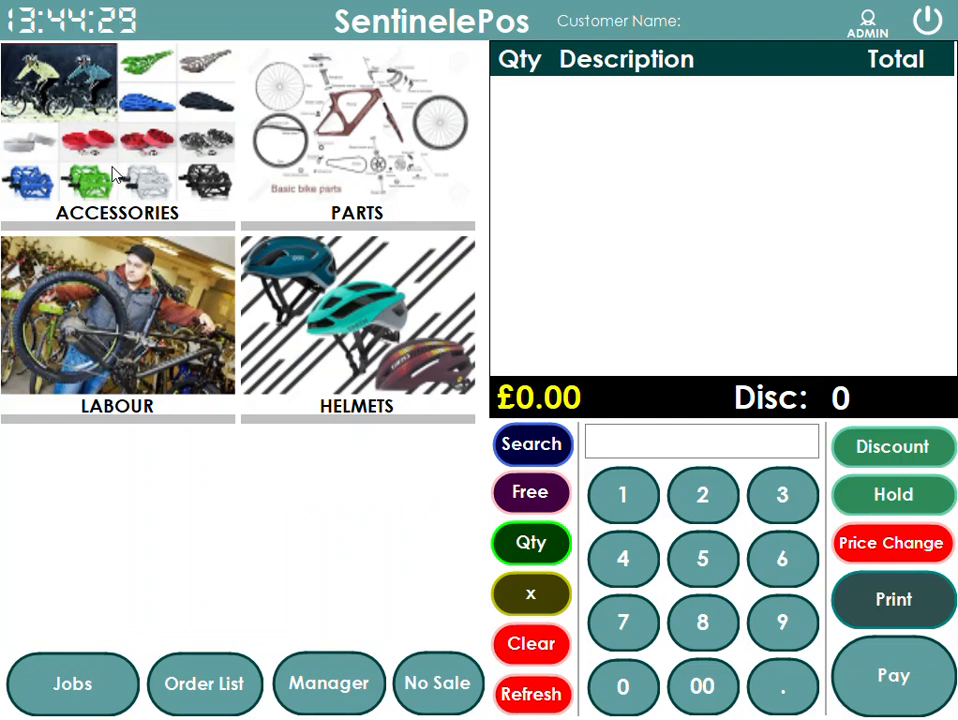
- Add HELMET 25 from the Helmets category to the sale and open the payment screen
click(315, 266)
click(94, 124)
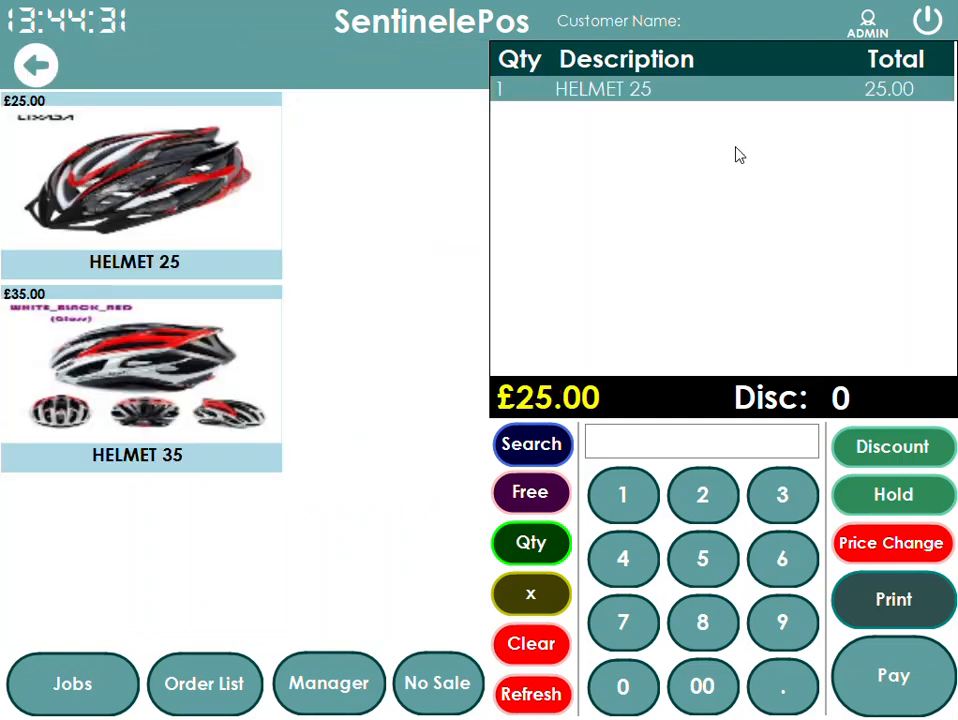
click(893, 676)
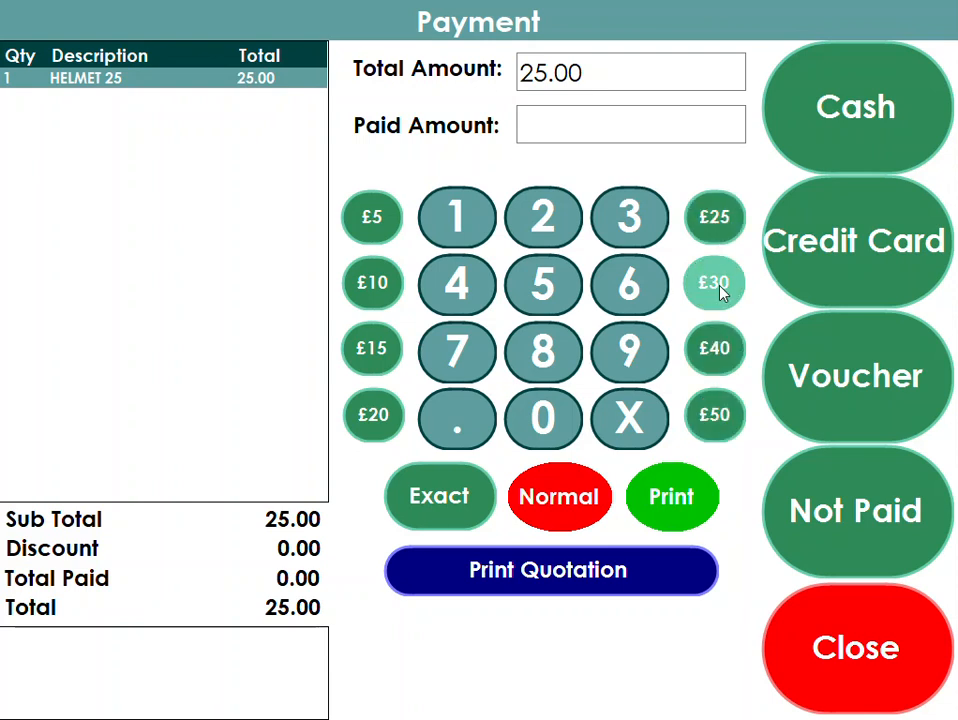
- Enter a paid amount of 32, settle the sale as cash and close the change summary
click(617, 232)
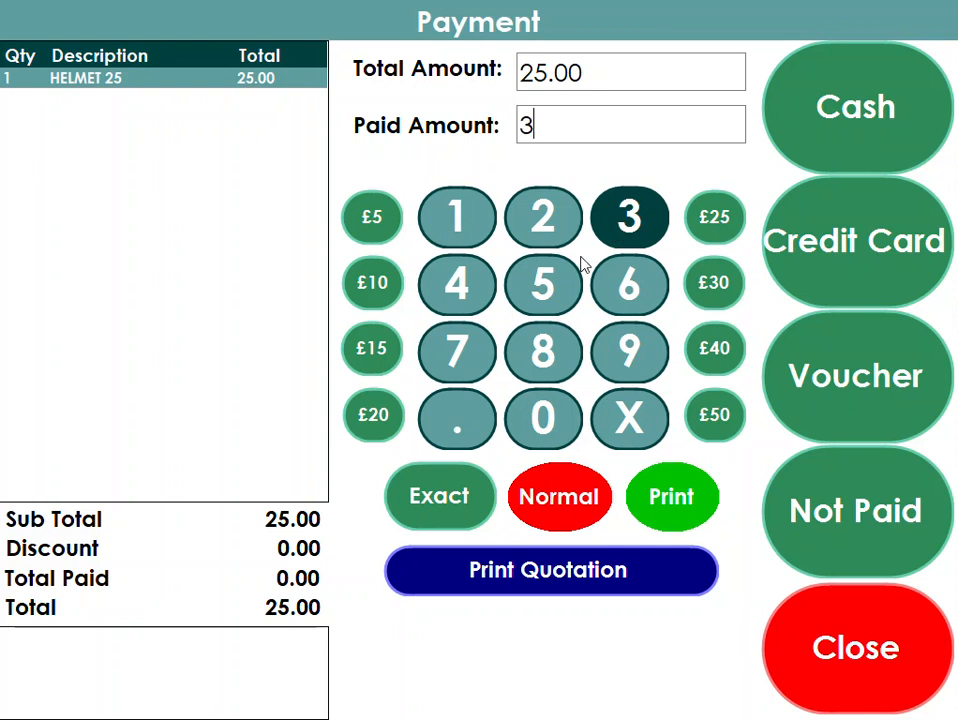
click(537, 214)
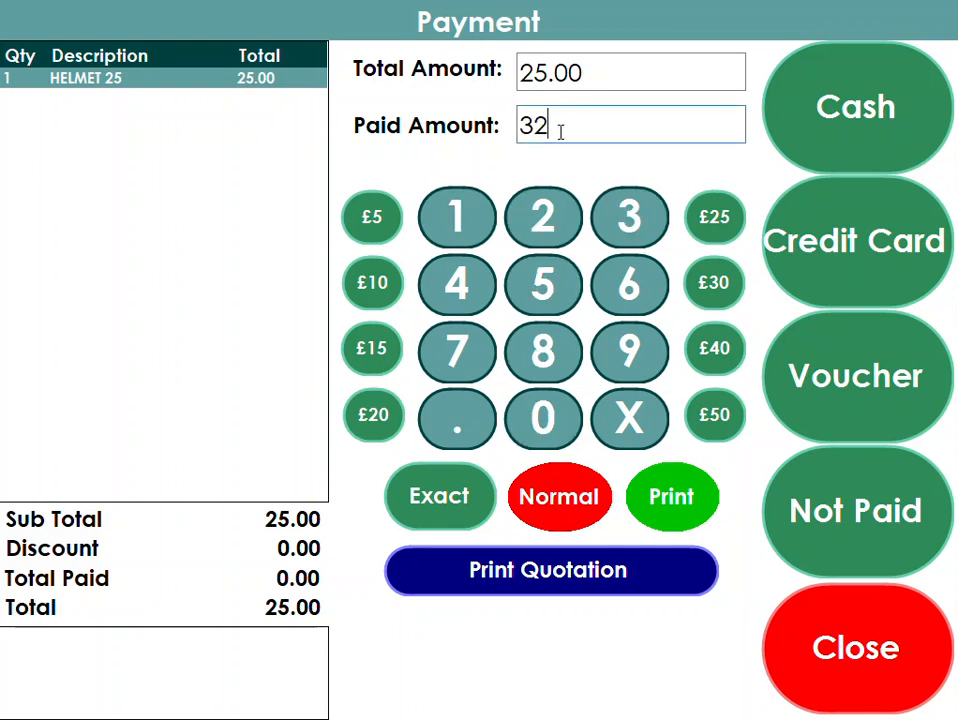
click(835, 117)
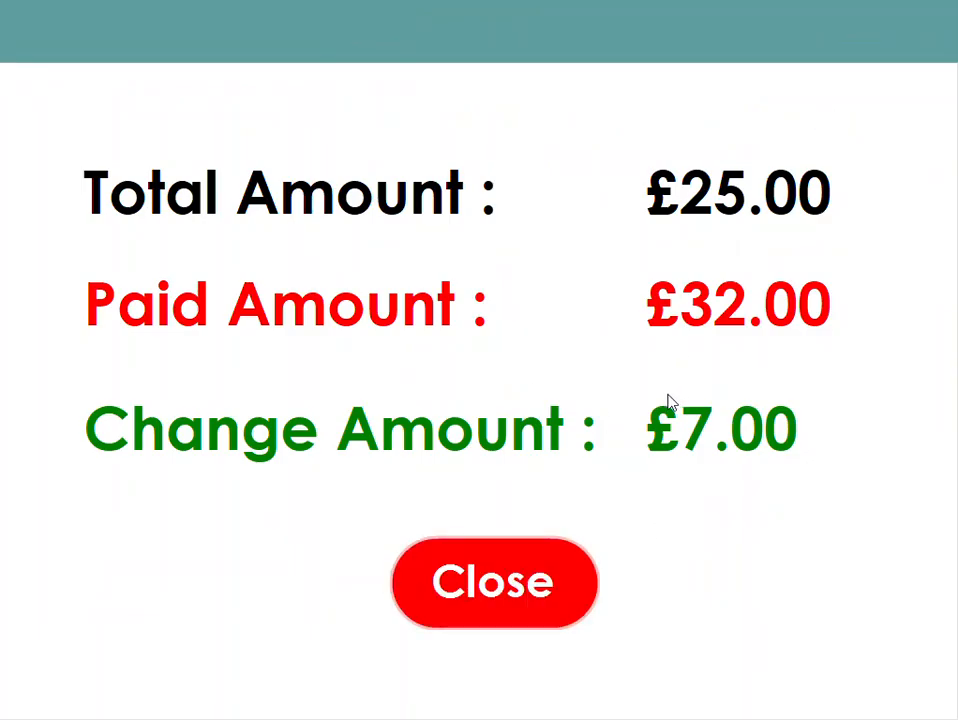
click(506, 584)
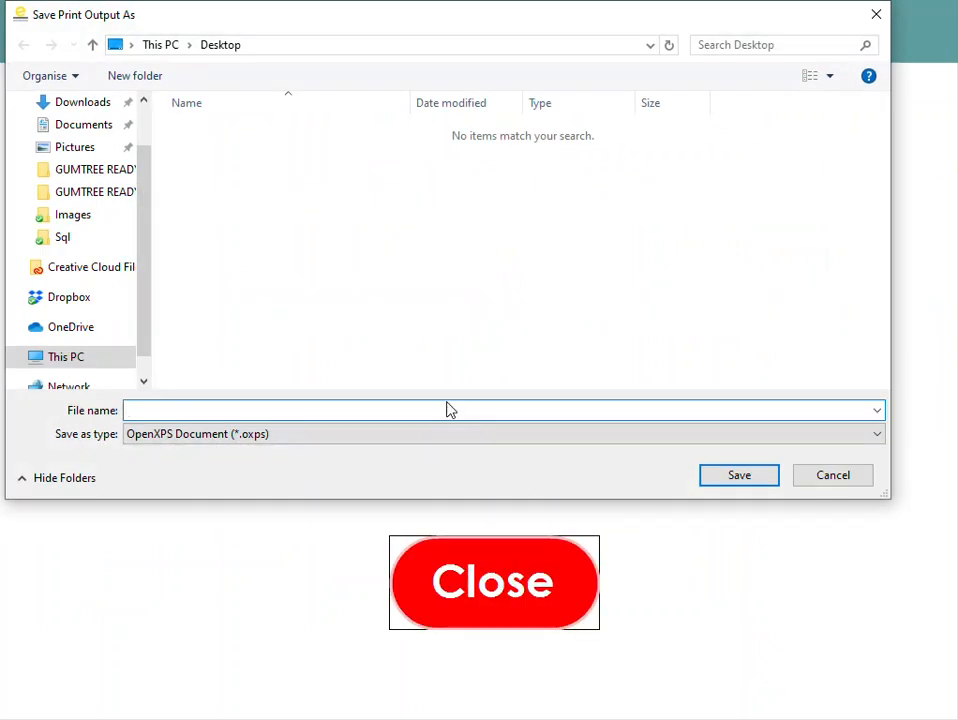
- Save the receipt print output to the Desktop under the file name 1
key(Escape)
text(1)
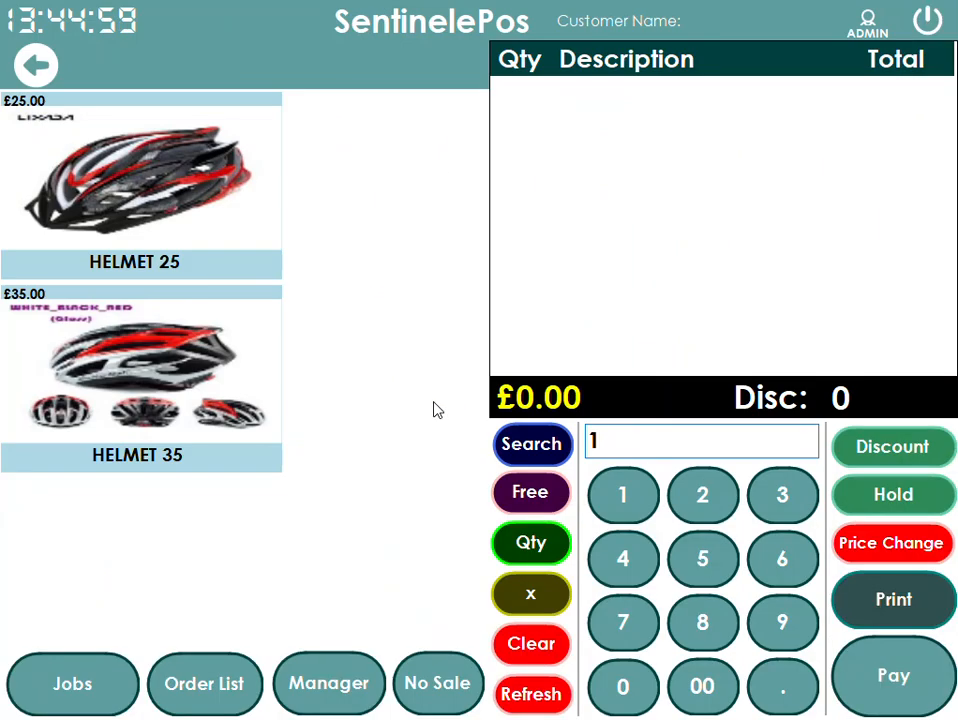
drag(614, 442, 487, 442)
key(BackSpace)
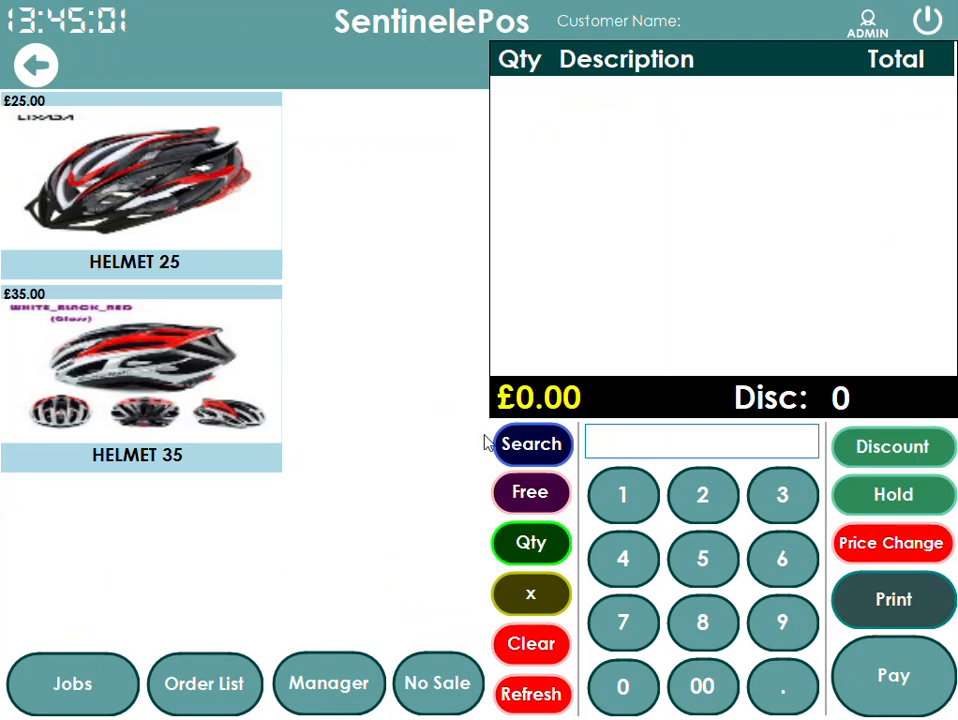
key(alt+Tab)
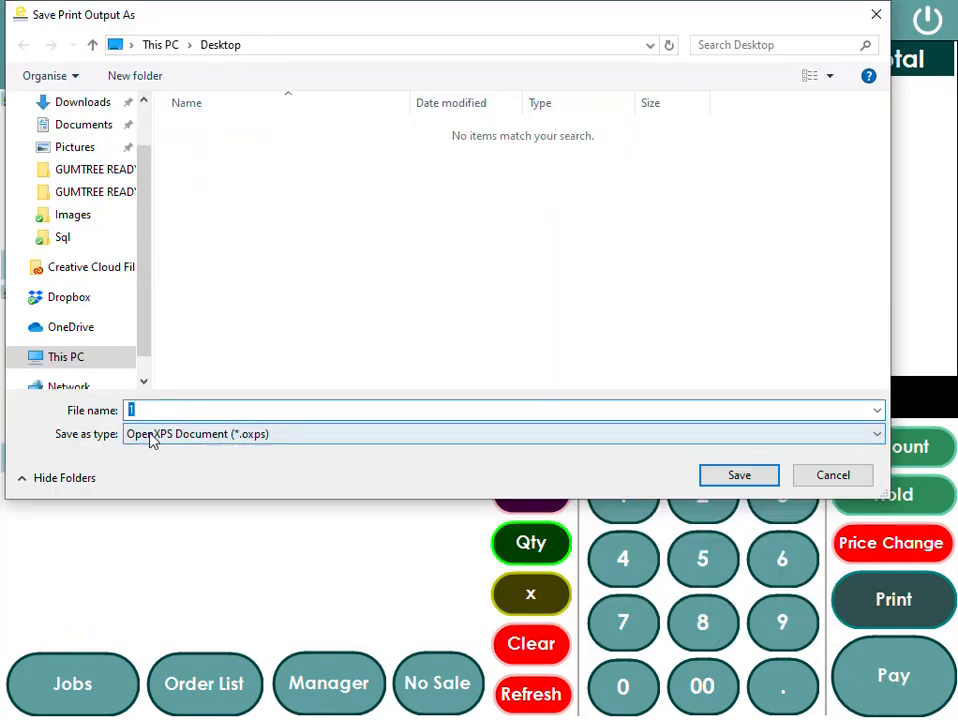
click(741, 477)
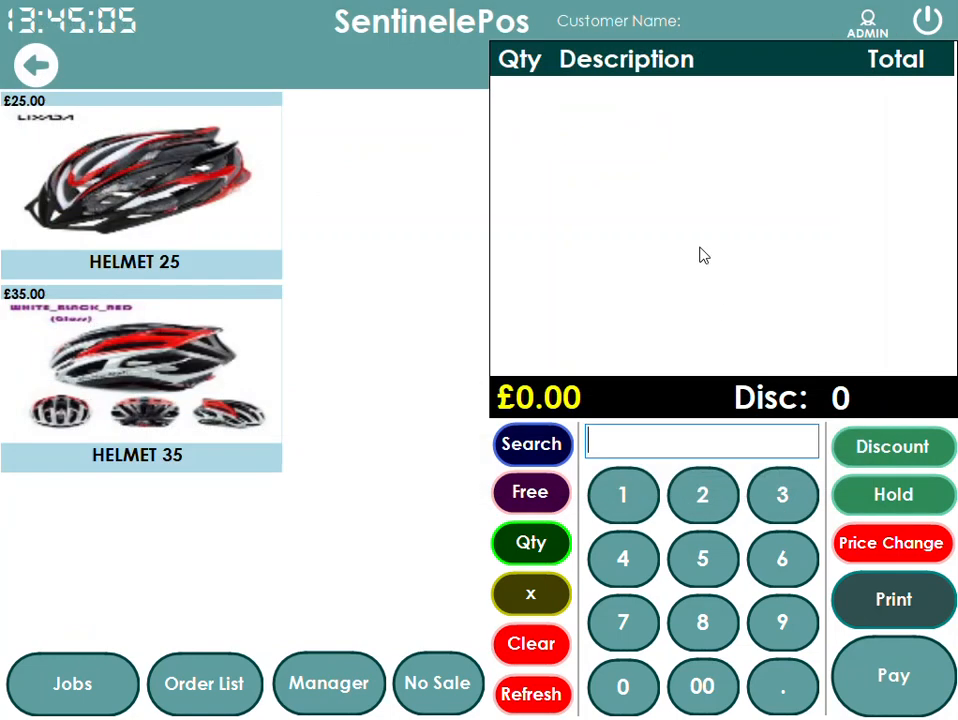
- Start a new repair job from the jobs list and set its Make to make cycle
click(40, 60)
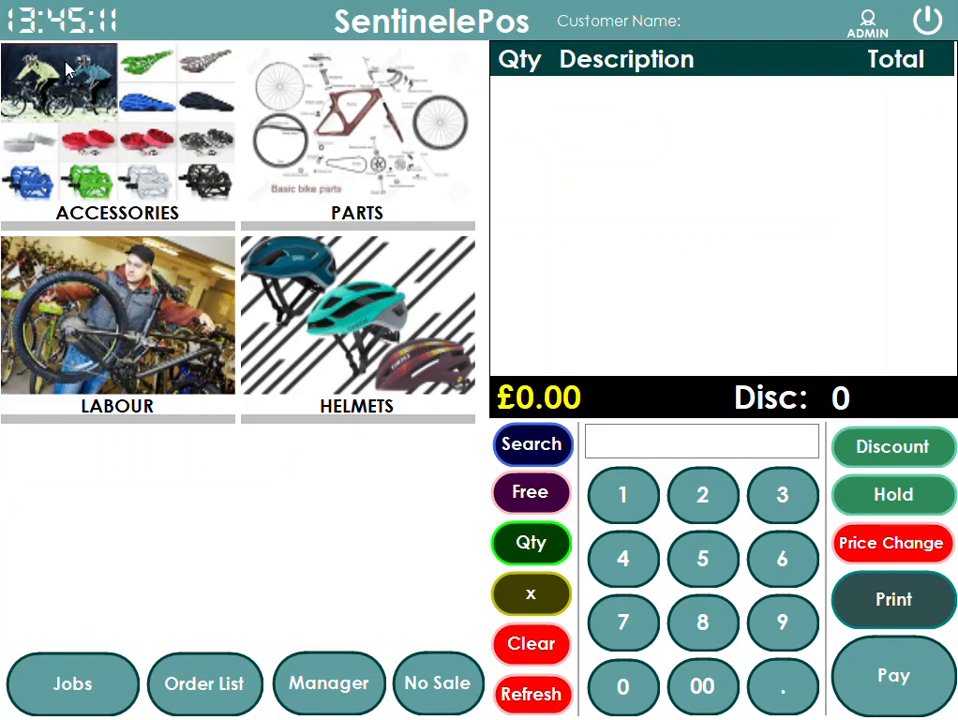
click(43, 690)
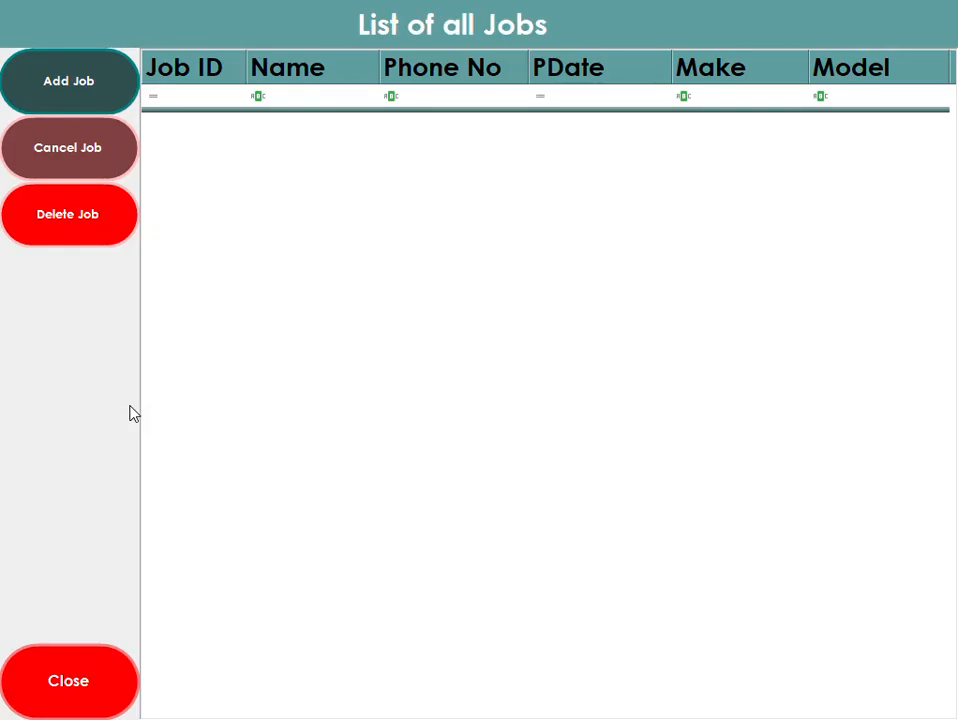
click(70, 80)
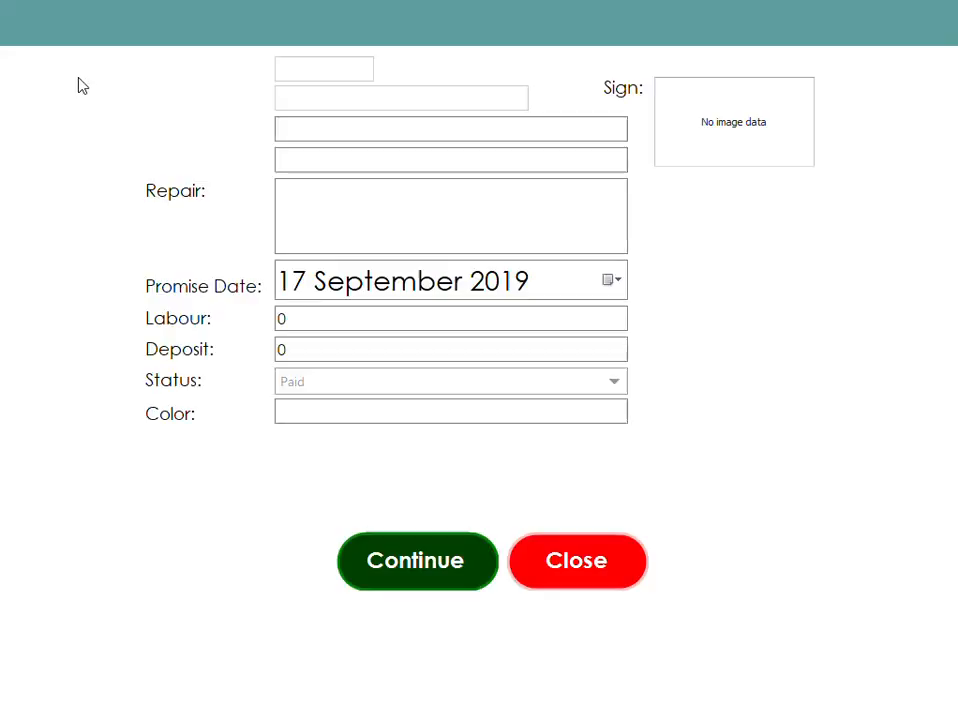
click(307, 135)
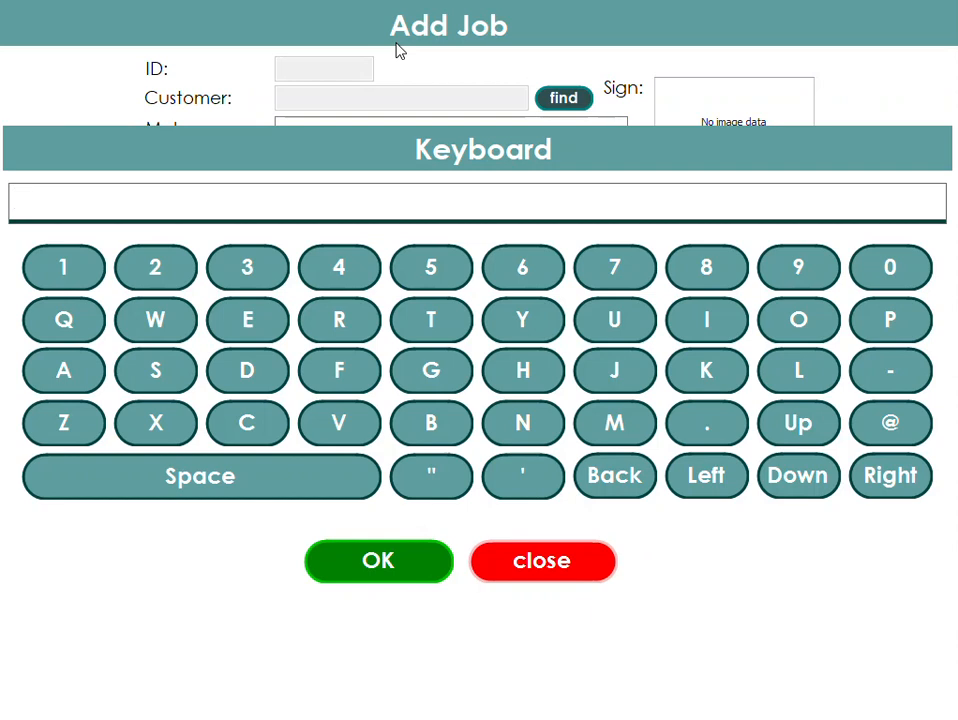
text(make cycle)
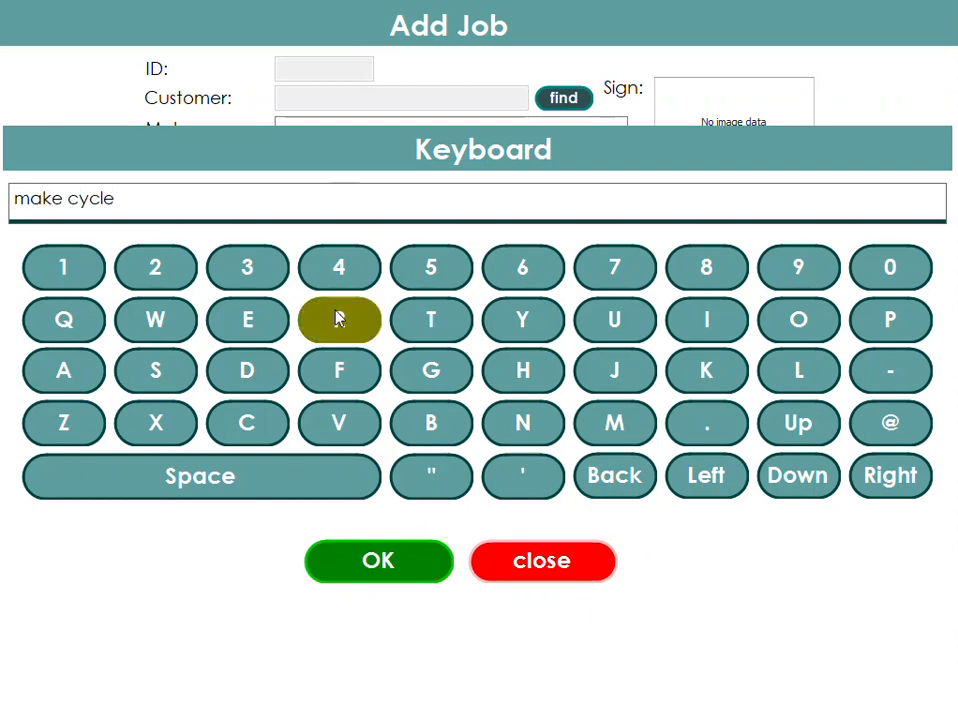
click(400, 573)
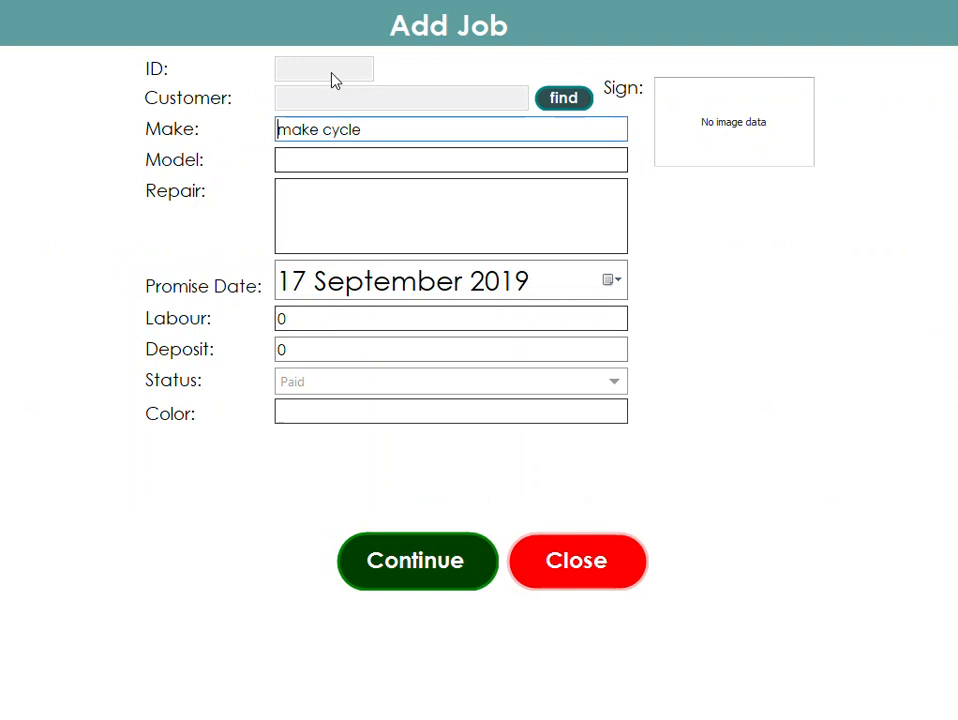
- Set the job's Model to model of
click(329, 162)
text(mod)
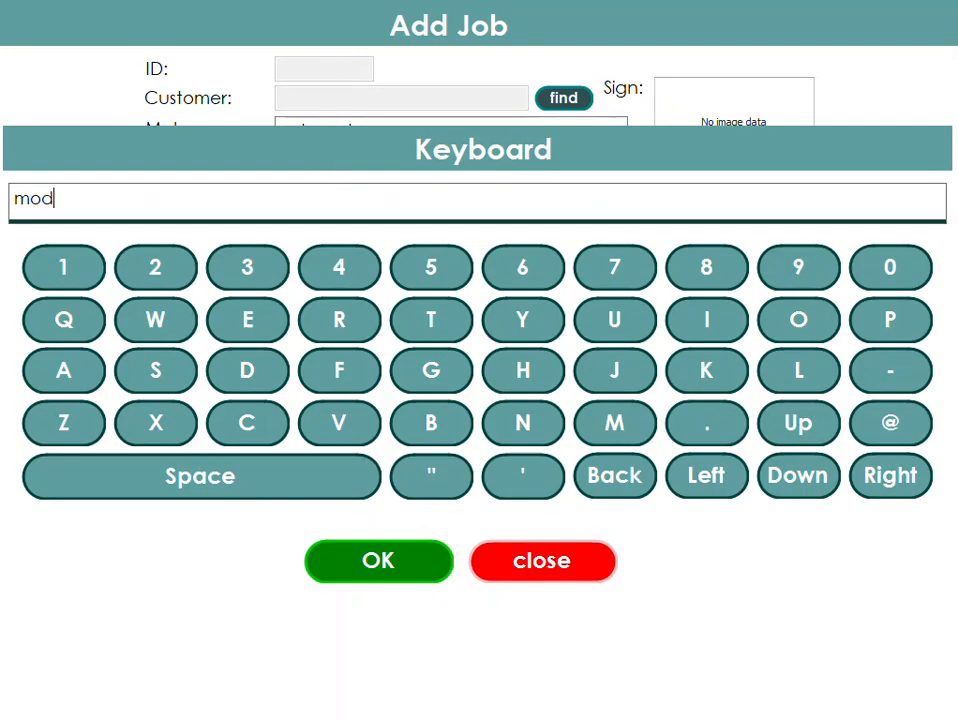
text(el of)
click(398, 568)
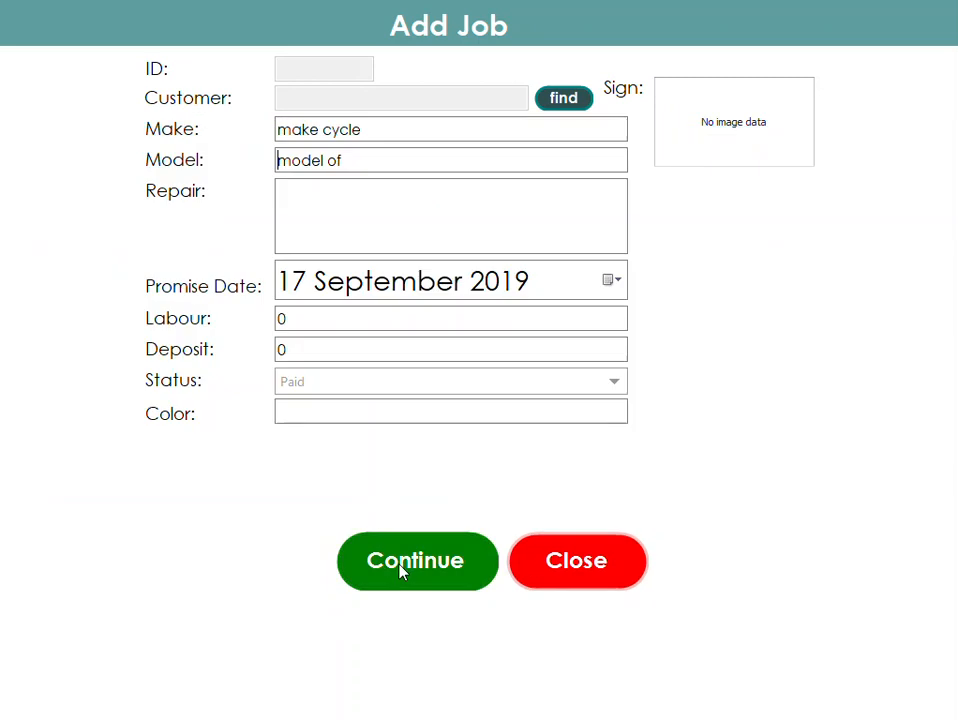
- Enter faulty brakes need replacement as the job's repair description
click(323, 208)
text(faulty bra)
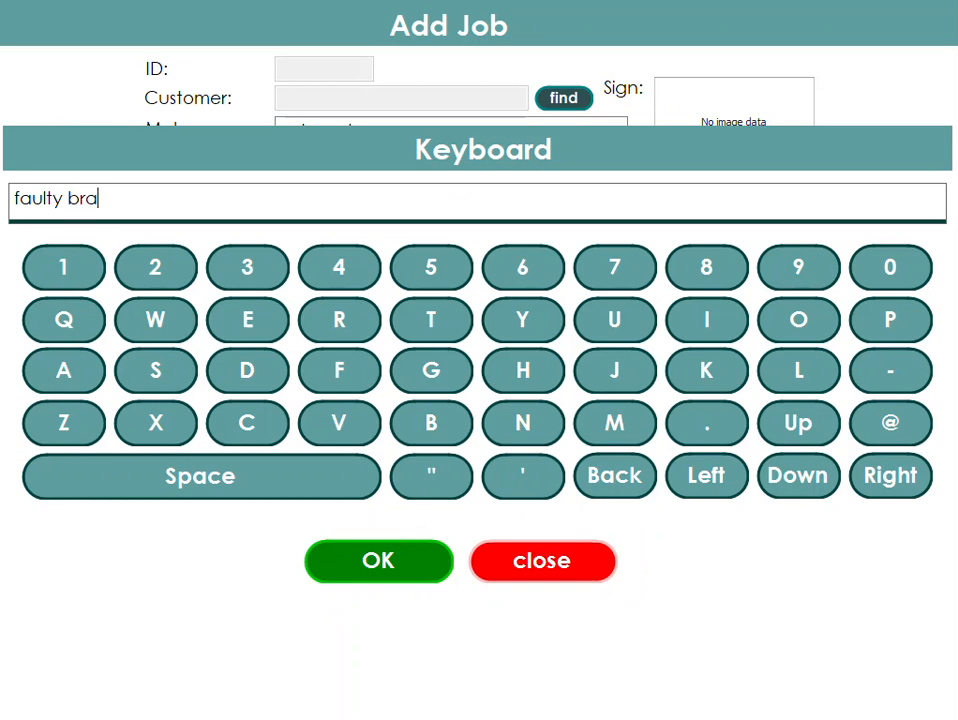
text(kes need replacement)
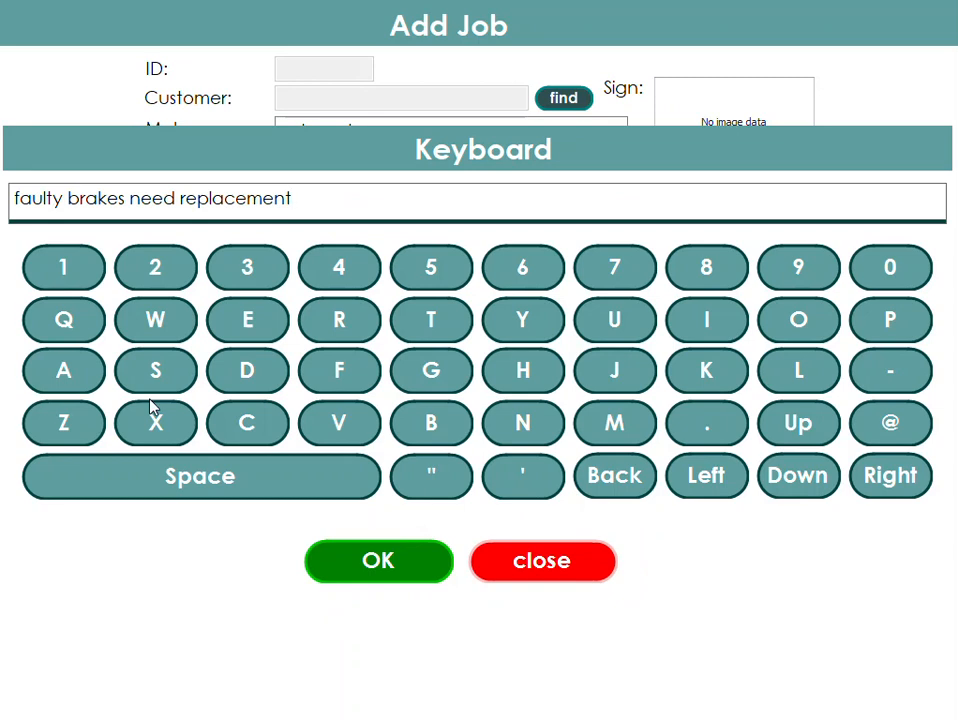
click(391, 575)
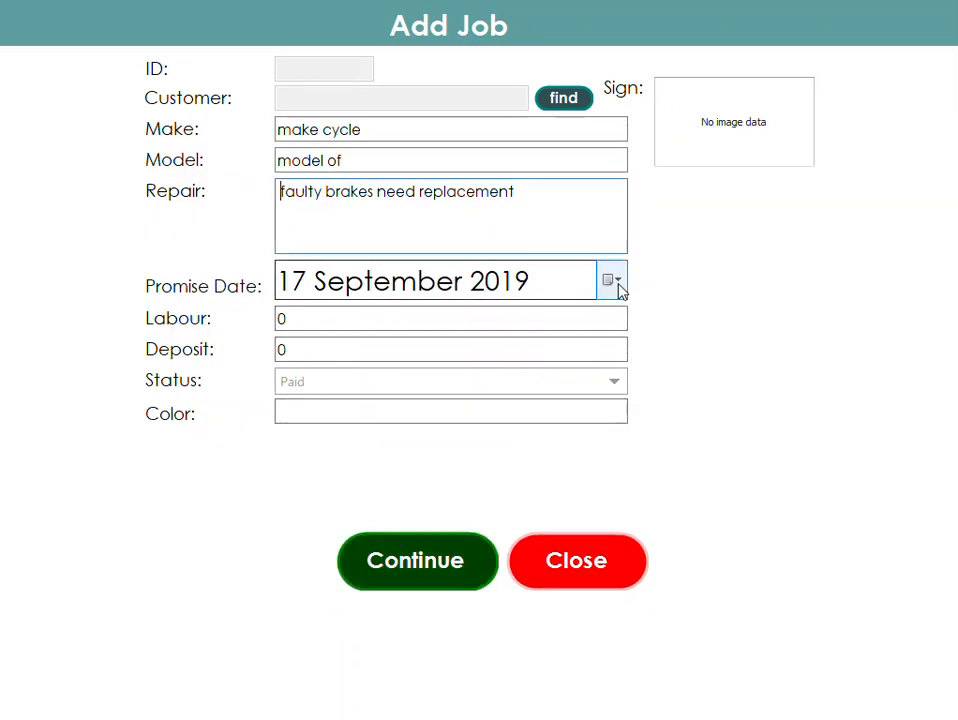
- Set the promise date to 18 September 2019 and the colour to black
click(615, 284)
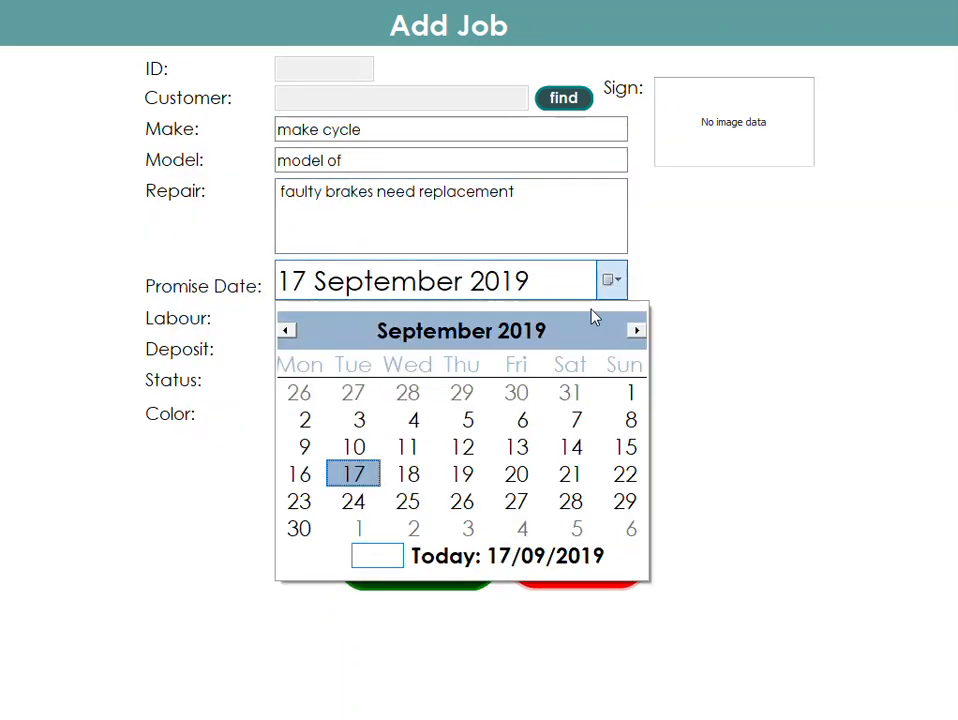
click(413, 477)
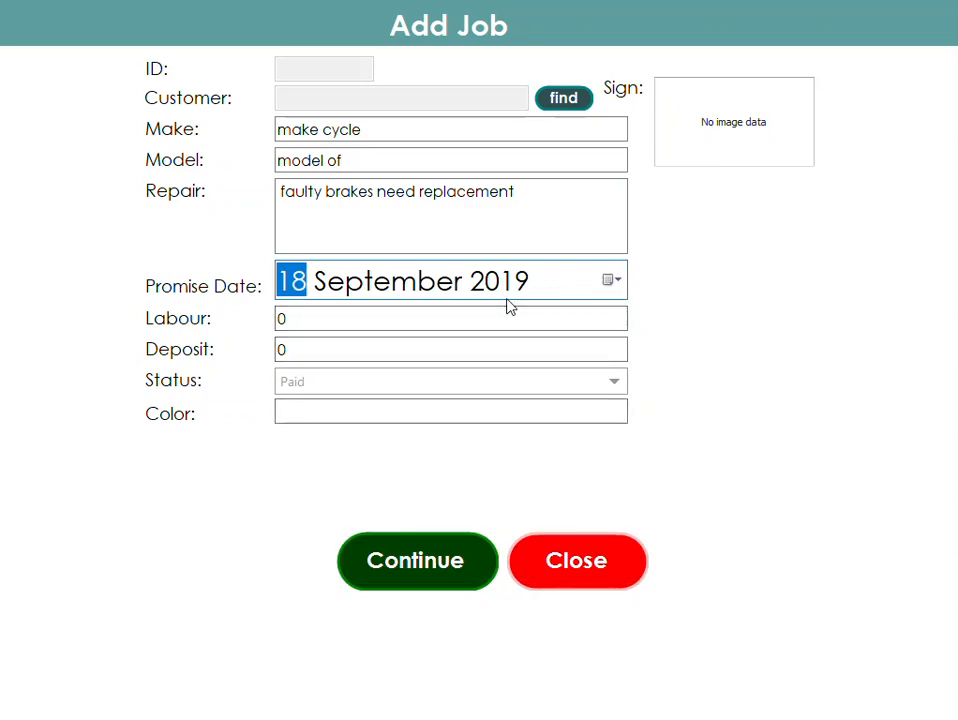
click(459, 415)
text(black)
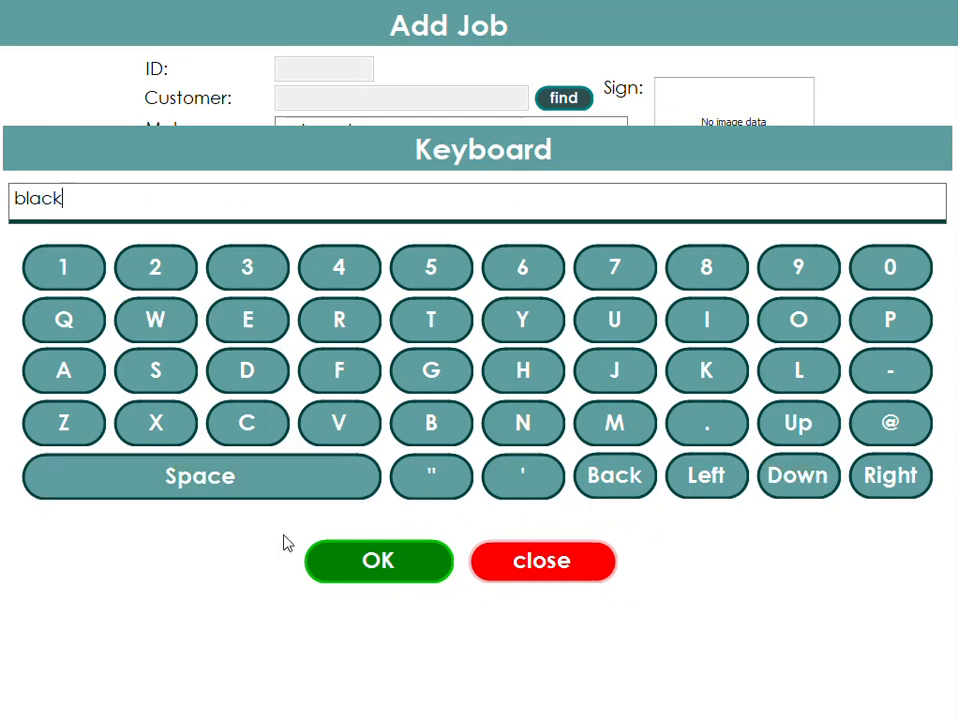
click(344, 552)
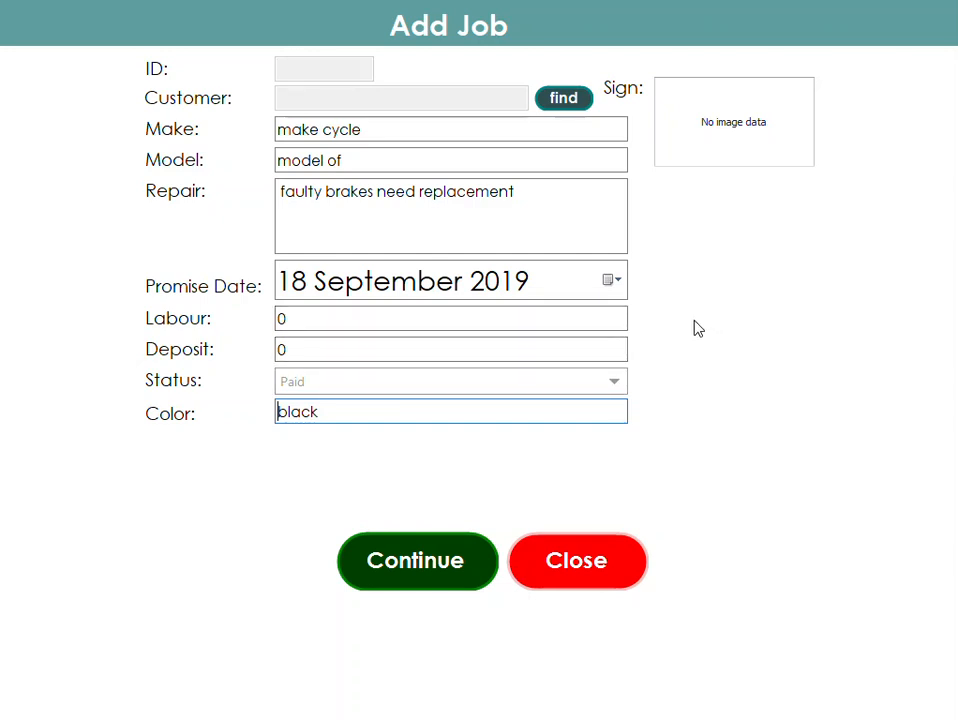
- Draw a customer signature in the job's Sign box
click(728, 122)
mouse_move(383, 296)
mouse_down()
mouse_move(391, 239)
mouse_move(481, 265)
mouse_move(627, 364)
mouse_up()
click(900, 686)
click(490, 437)
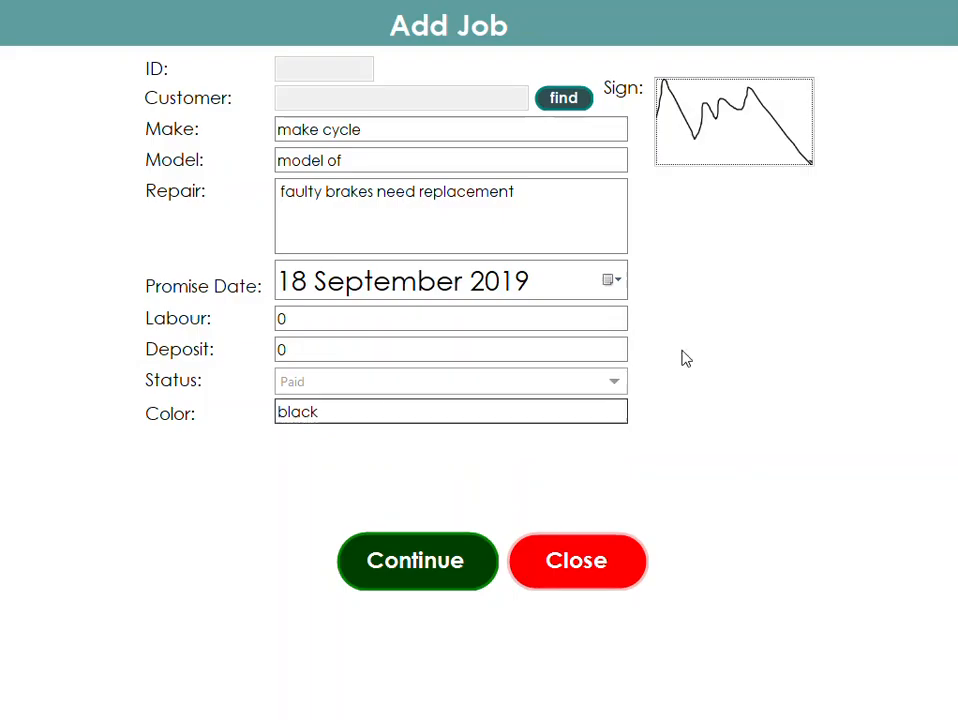
- Create a new customer with the customer's name and phone number, then attach them to the repair job and continue
click(564, 102)
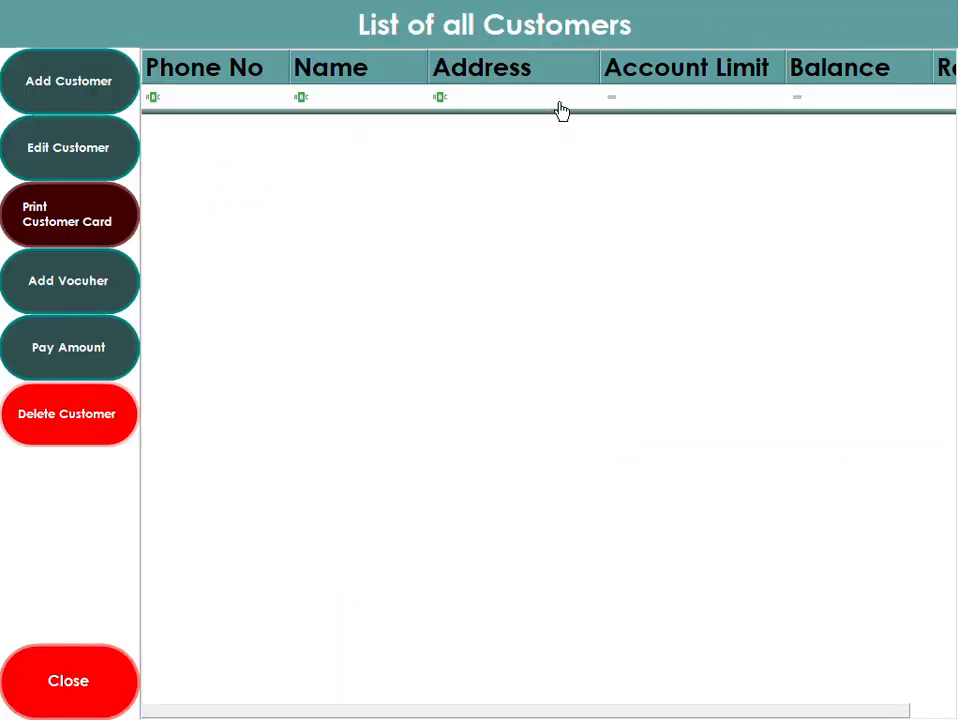
click(75, 78)
click(402, 191)
text(ahmed)
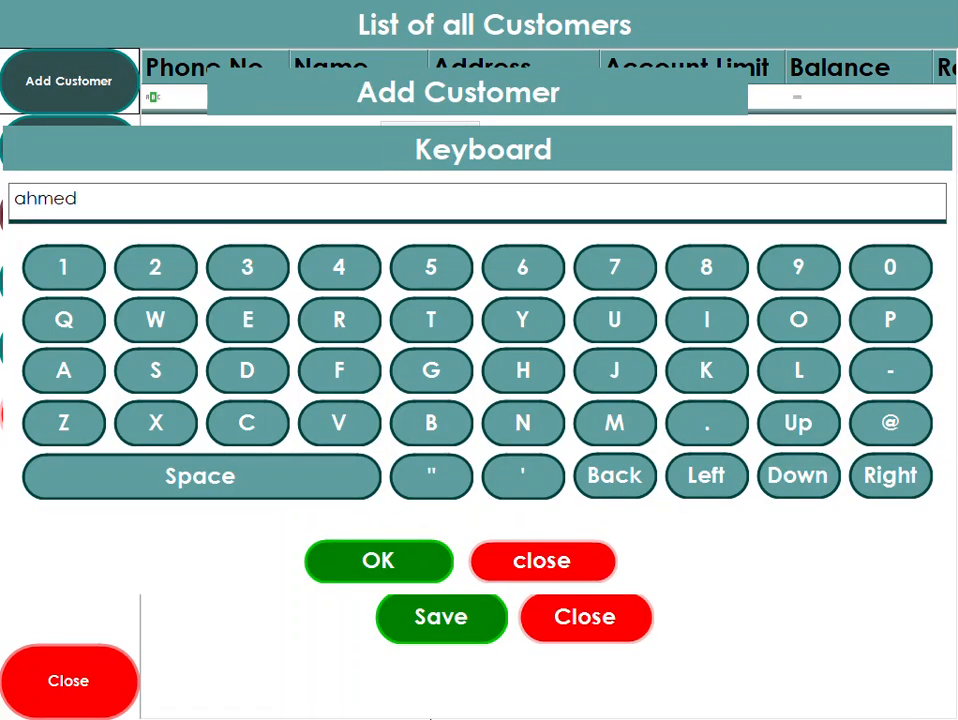
click(379, 561)
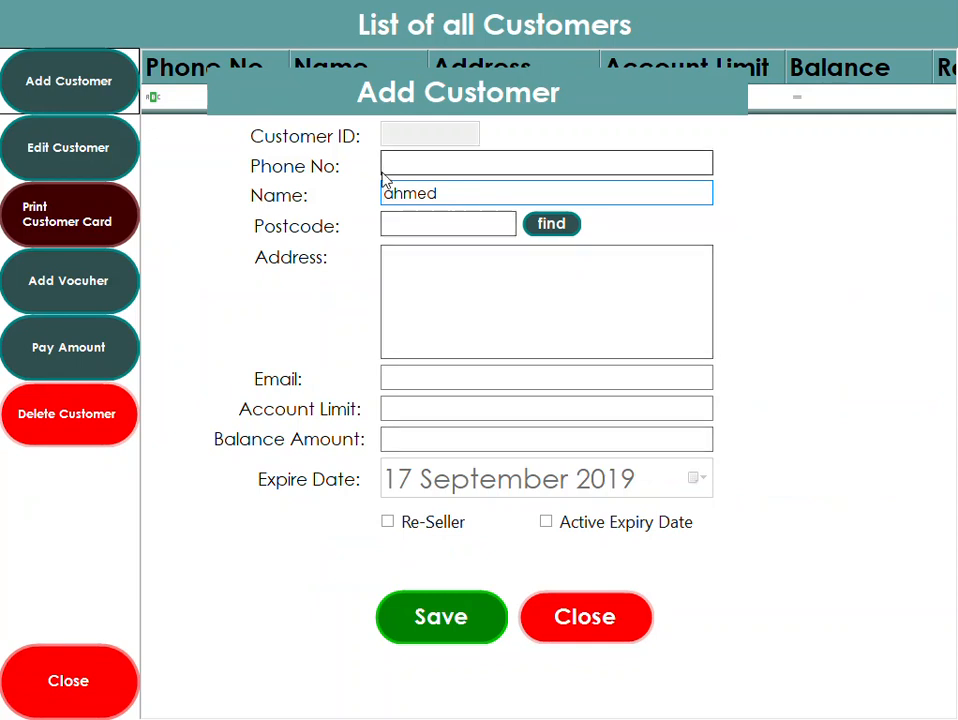
click(418, 172)
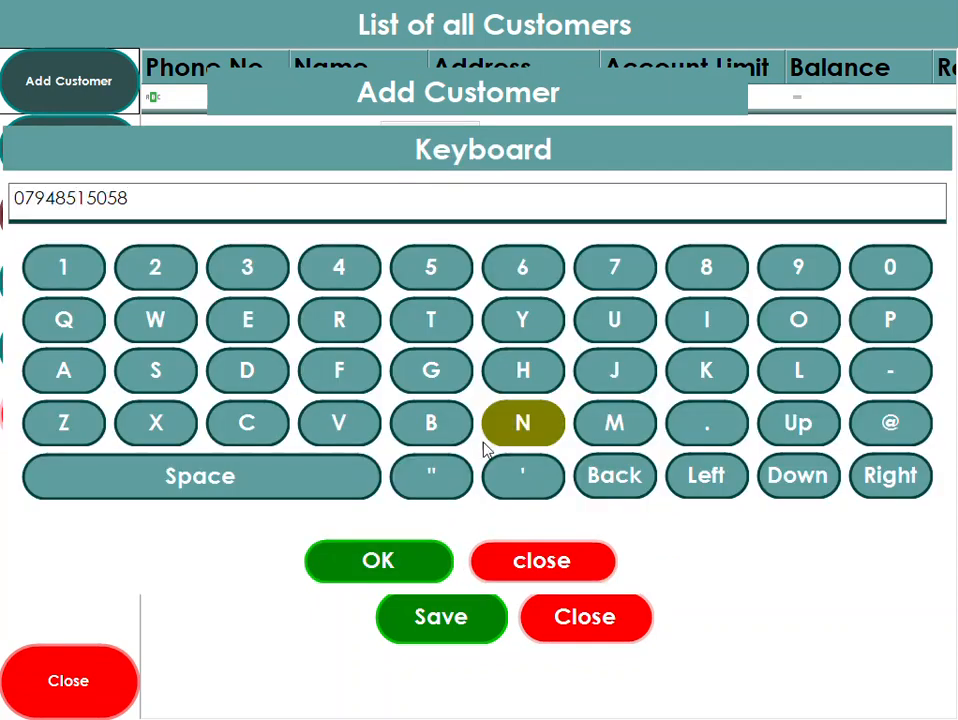
click(385, 558)
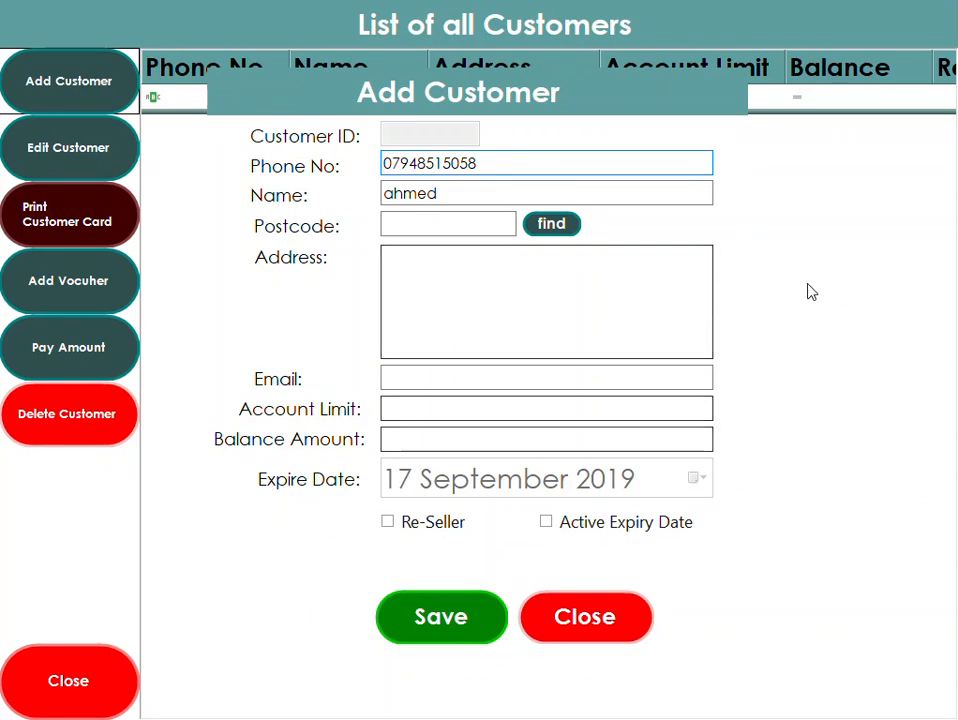
click(443, 621)
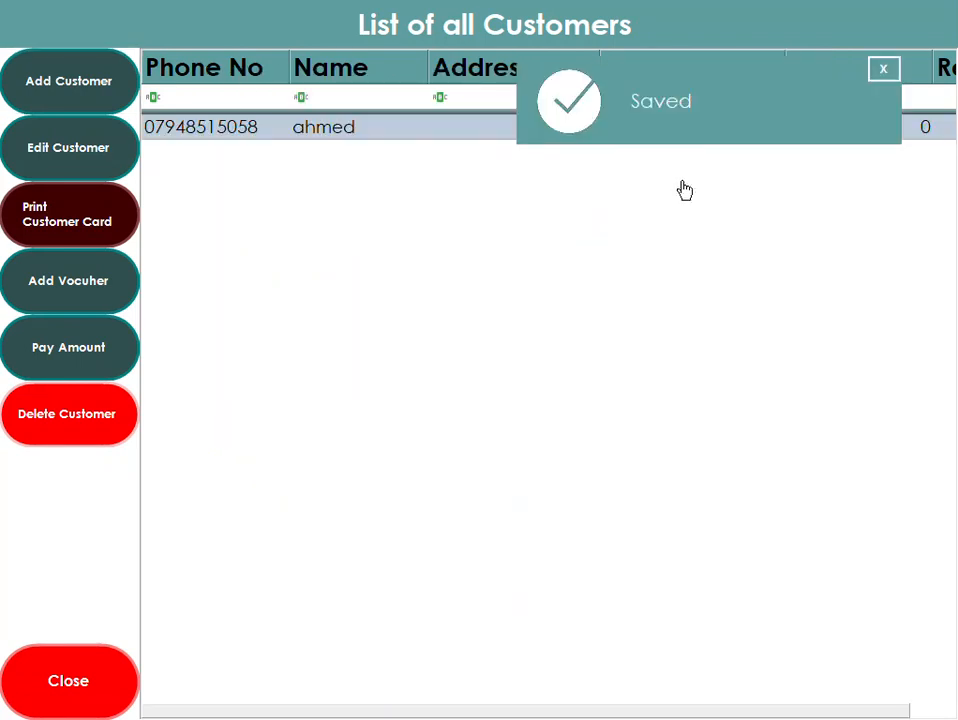
double_click(368, 144)
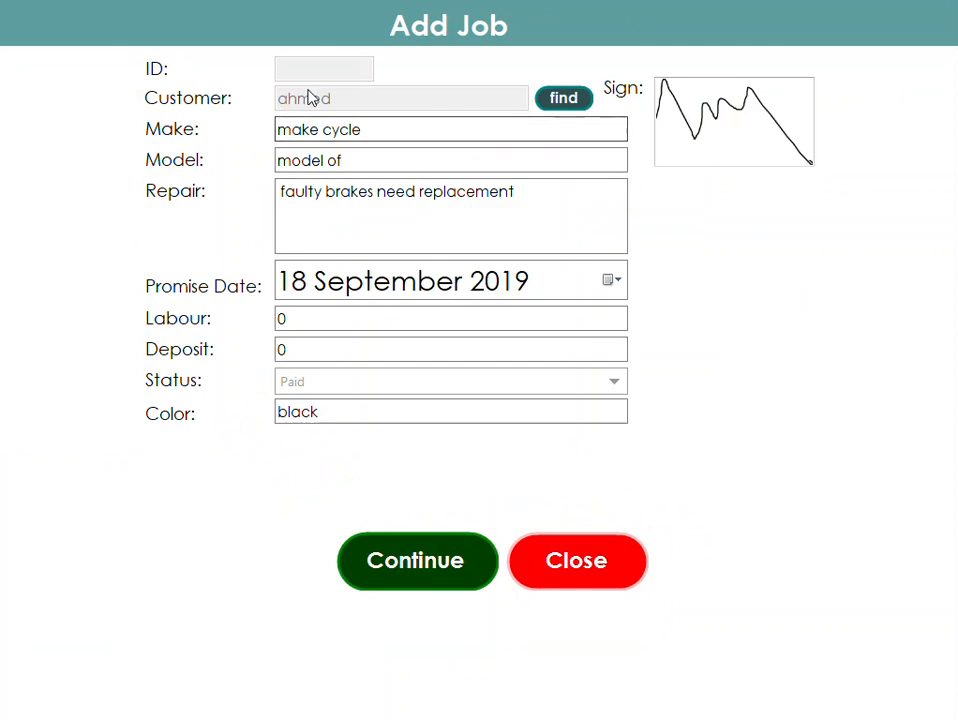
click(415, 561)
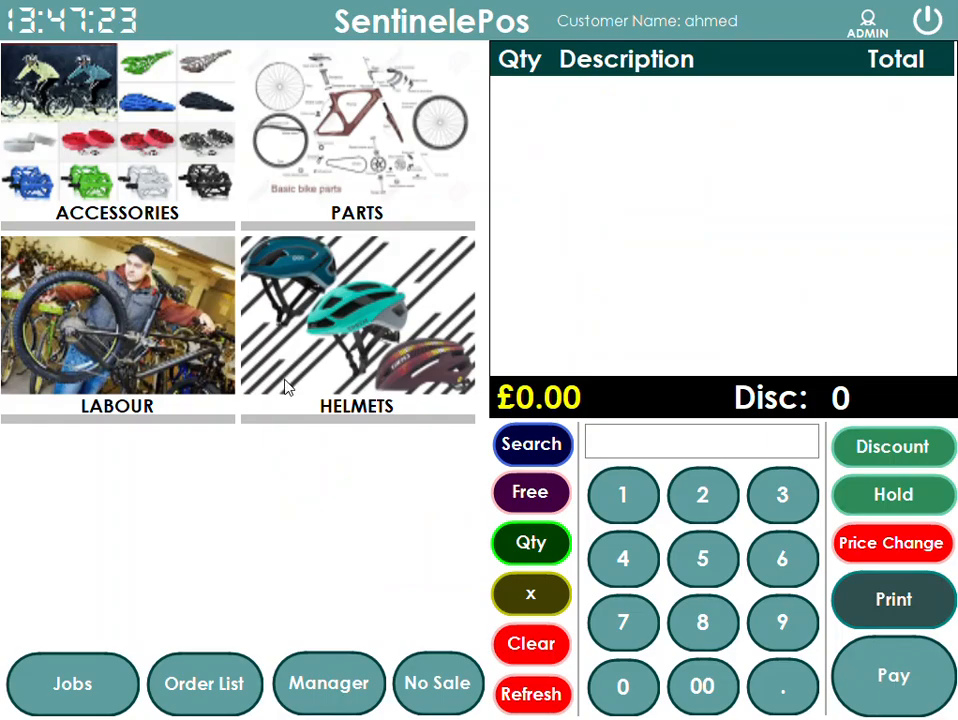
- Add Service Basic and Brake Adjust labour plus a Brake Cable part to the job's order
click(200, 352)
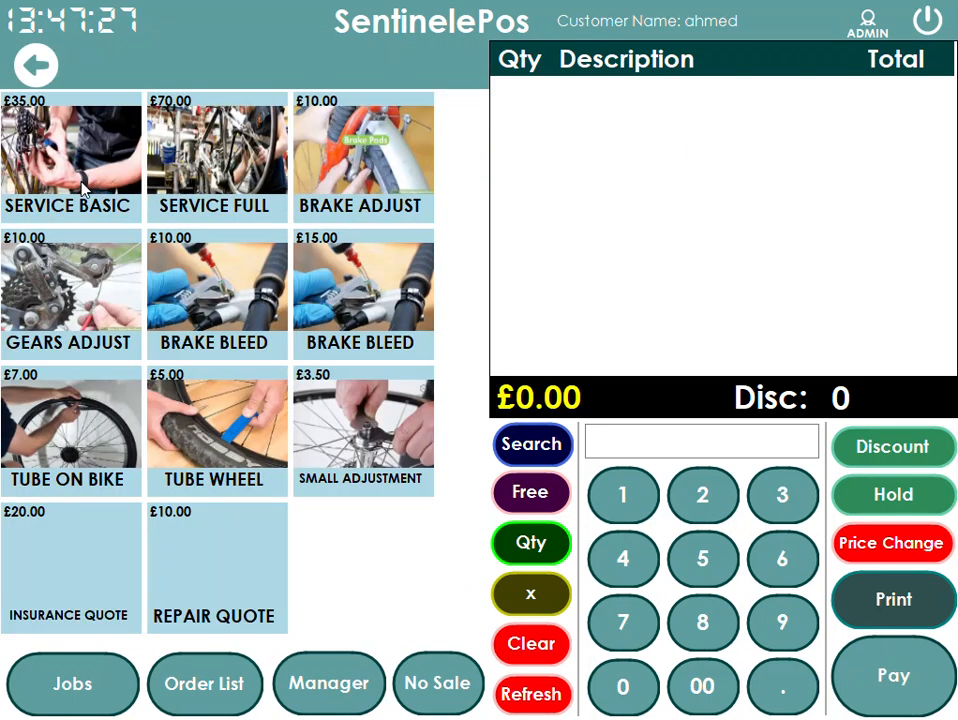
click(80, 140)
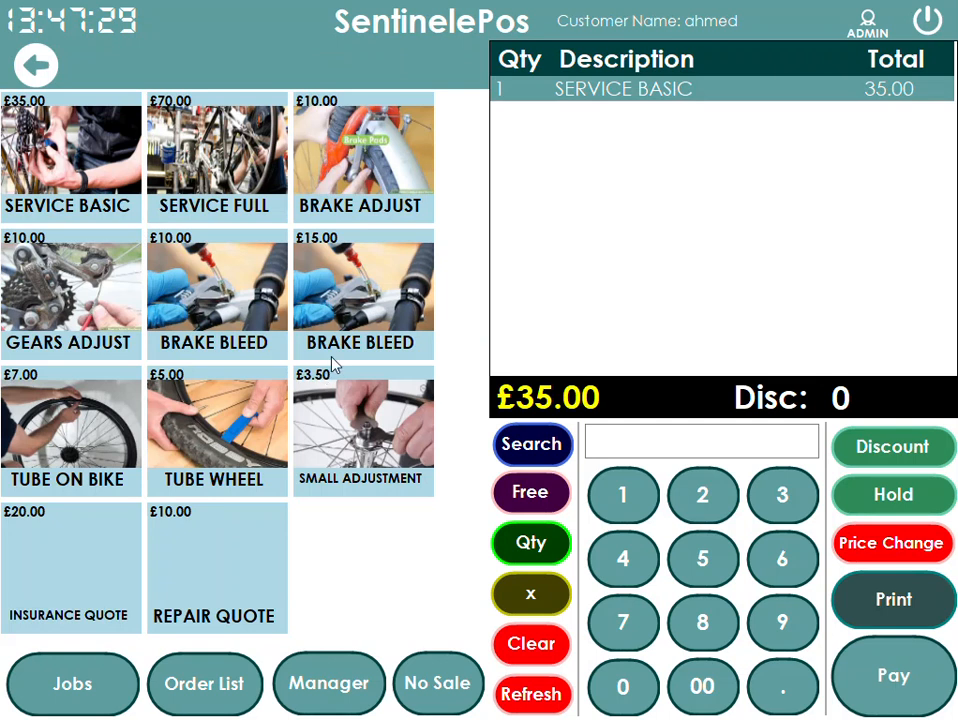
click(425, 188)
click(35, 65)
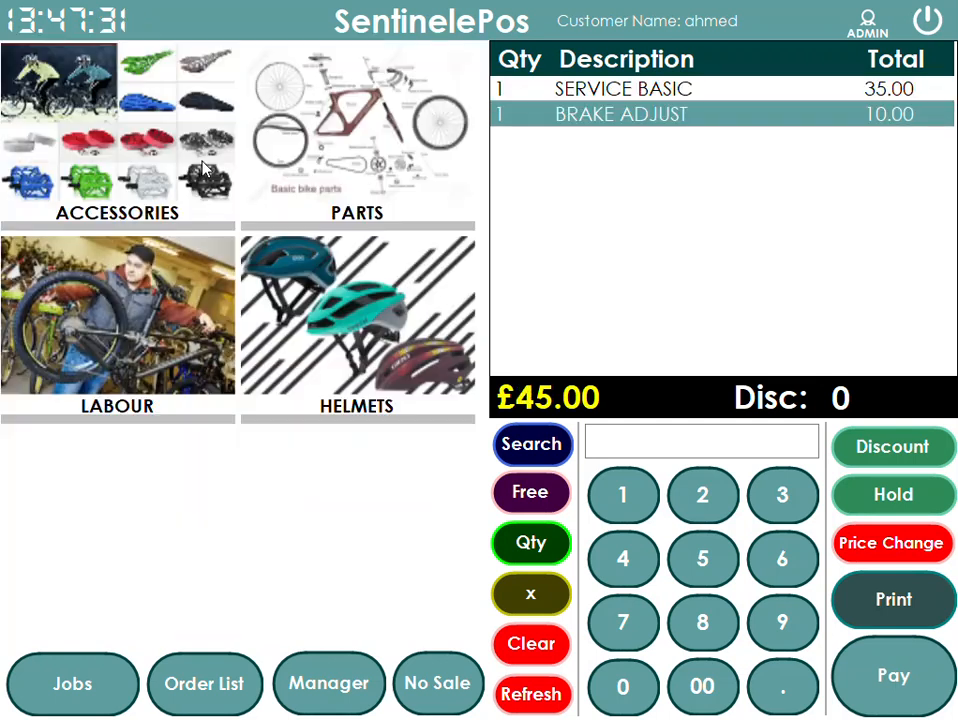
click(366, 176)
click(400, 205)
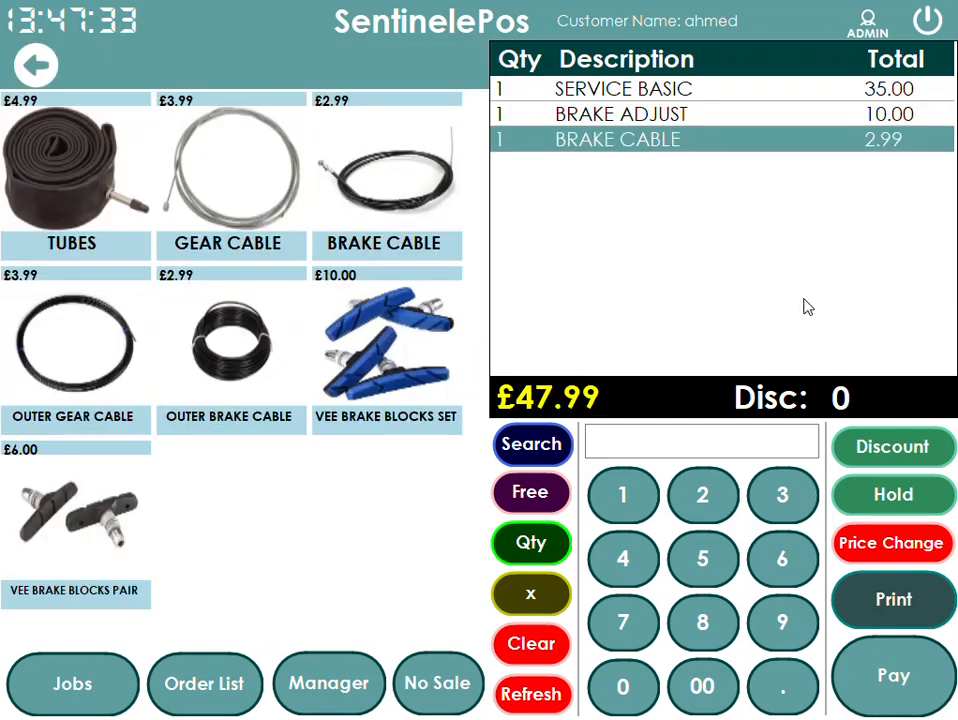
- Try to record the order payment as Not Paid on the customer's account
click(890, 670)
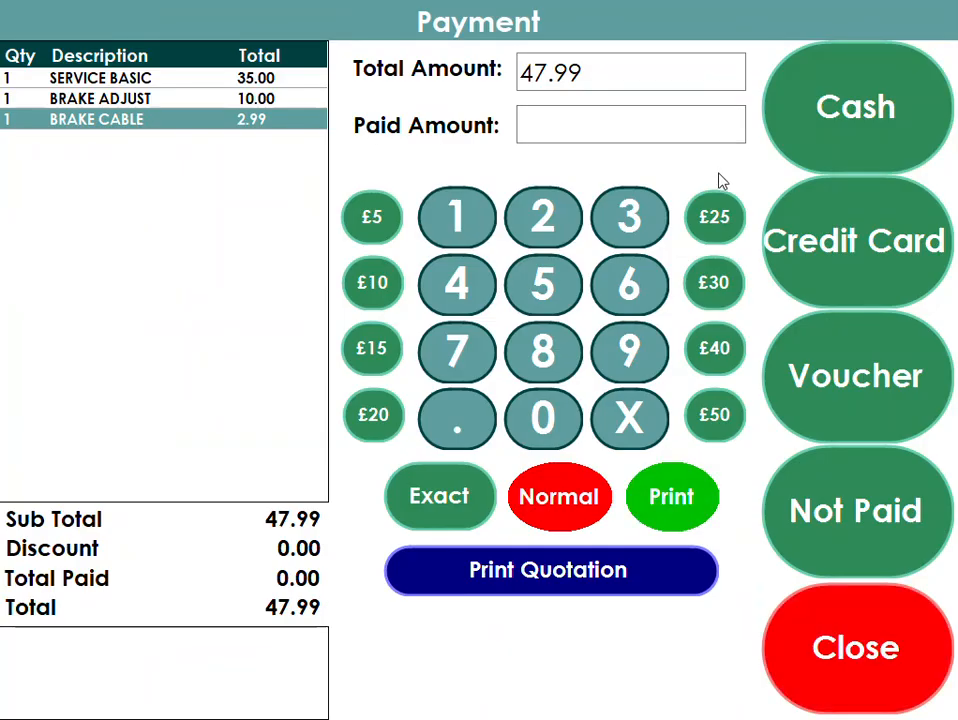
click(823, 536)
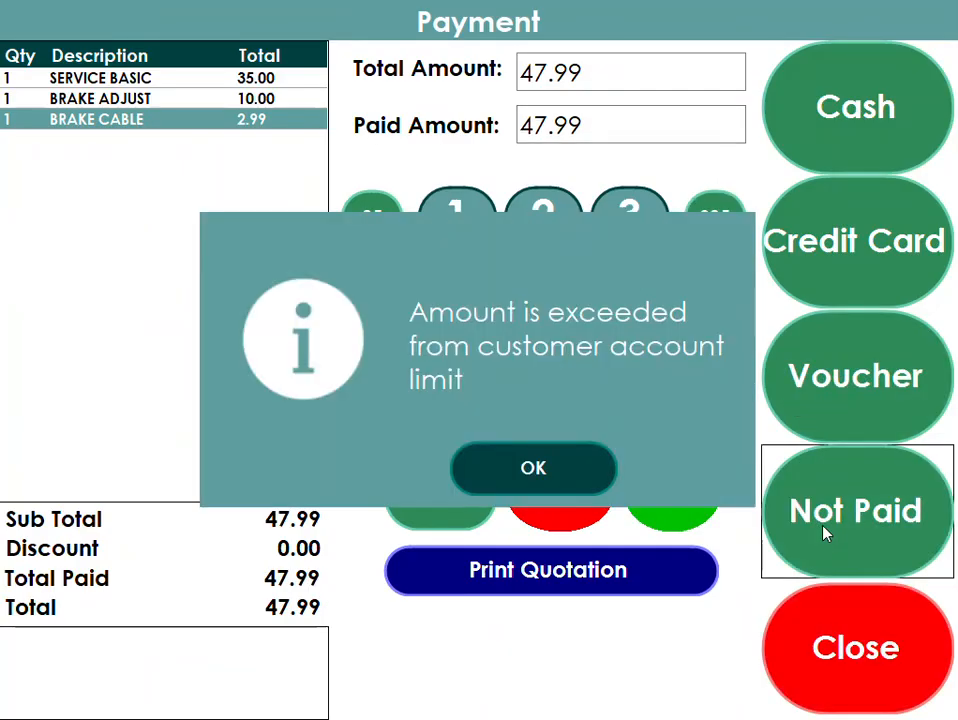
click(560, 470)
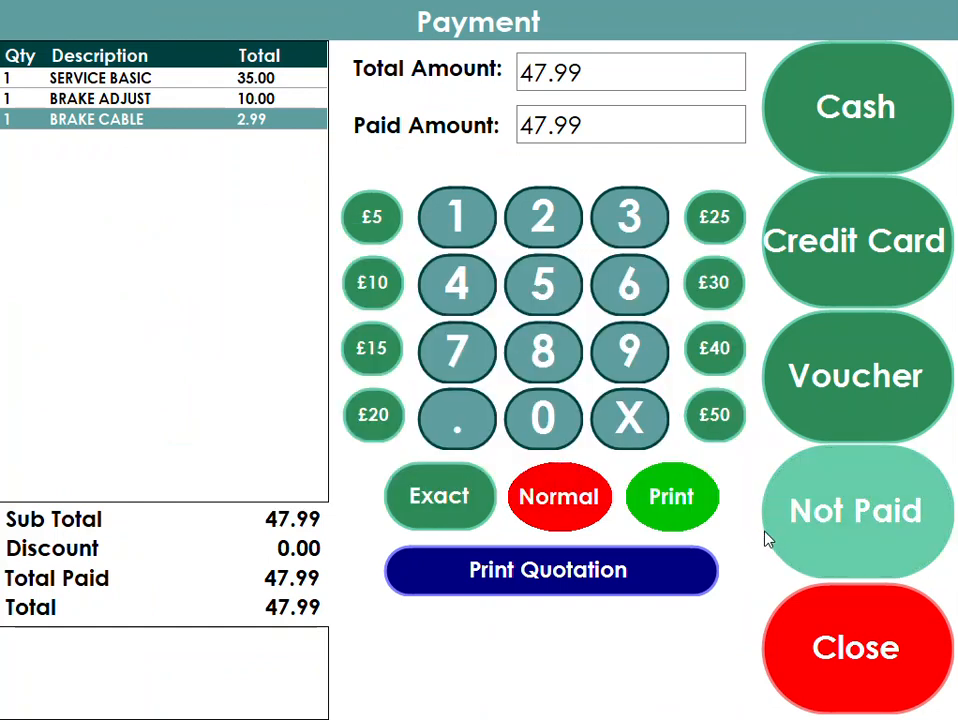
key(F10)
click(787, 507)
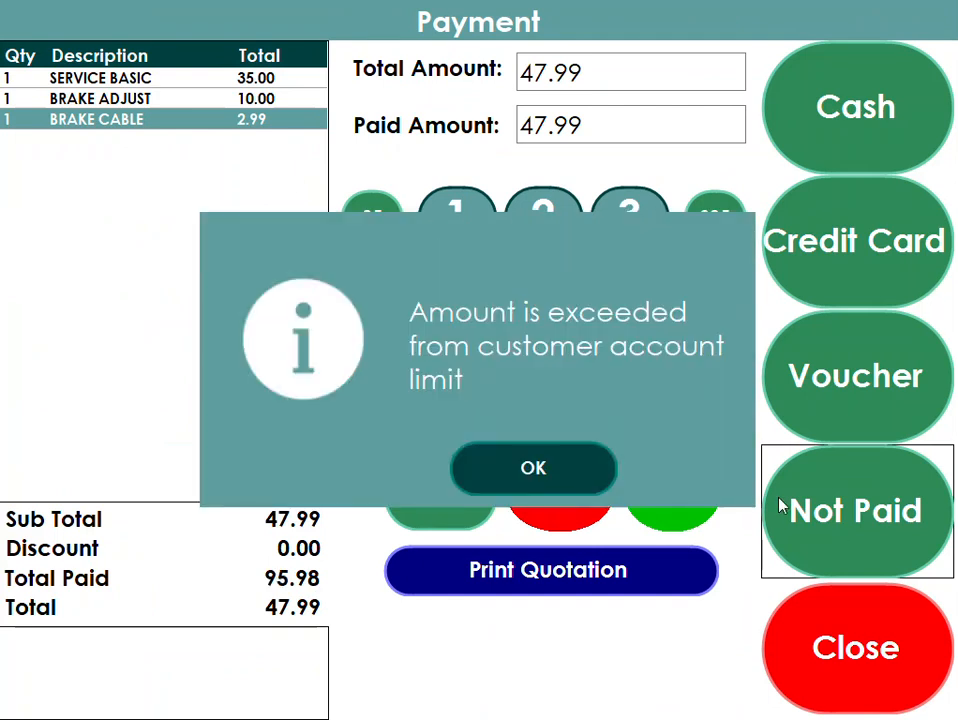
click(560, 456)
click(641, 490)
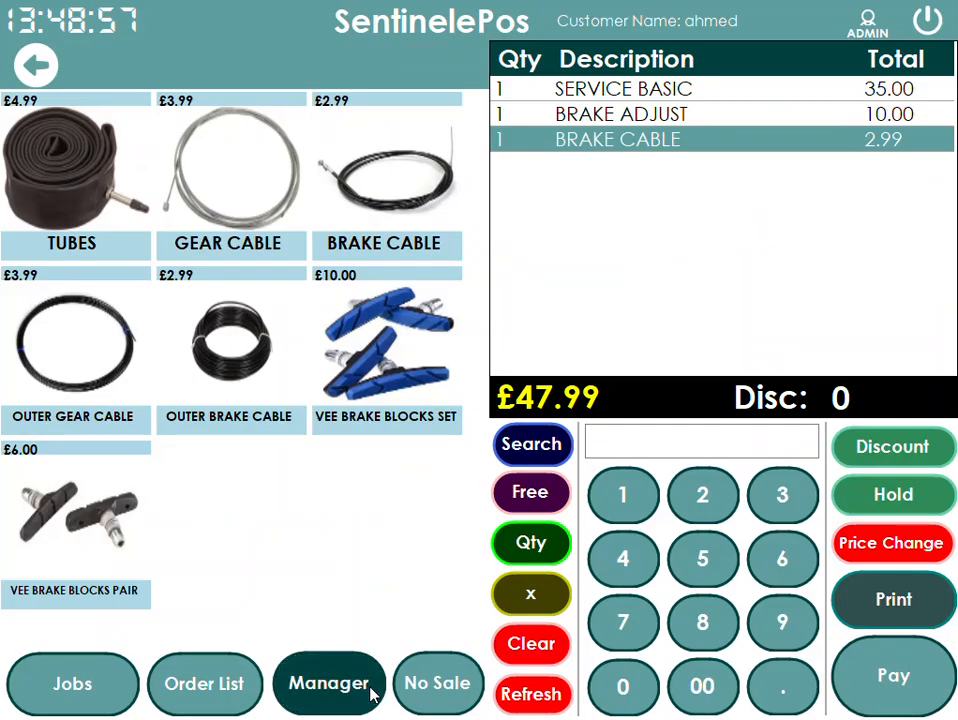
- Set the job customer's account limit to 1000, save, and reattach the customer to the job
click(70, 670)
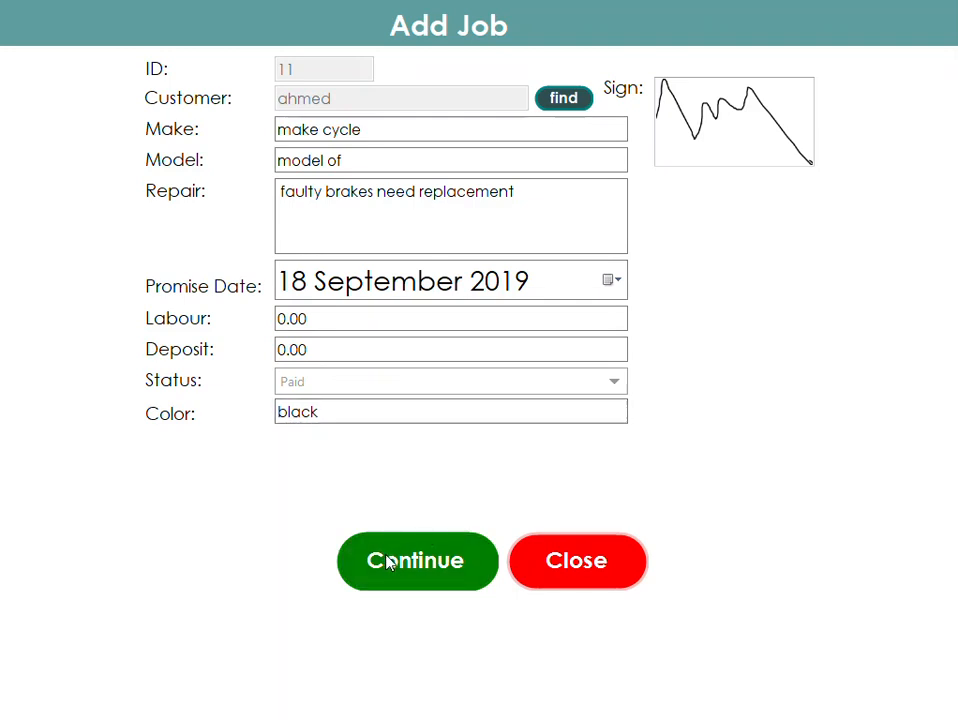
click(561, 101)
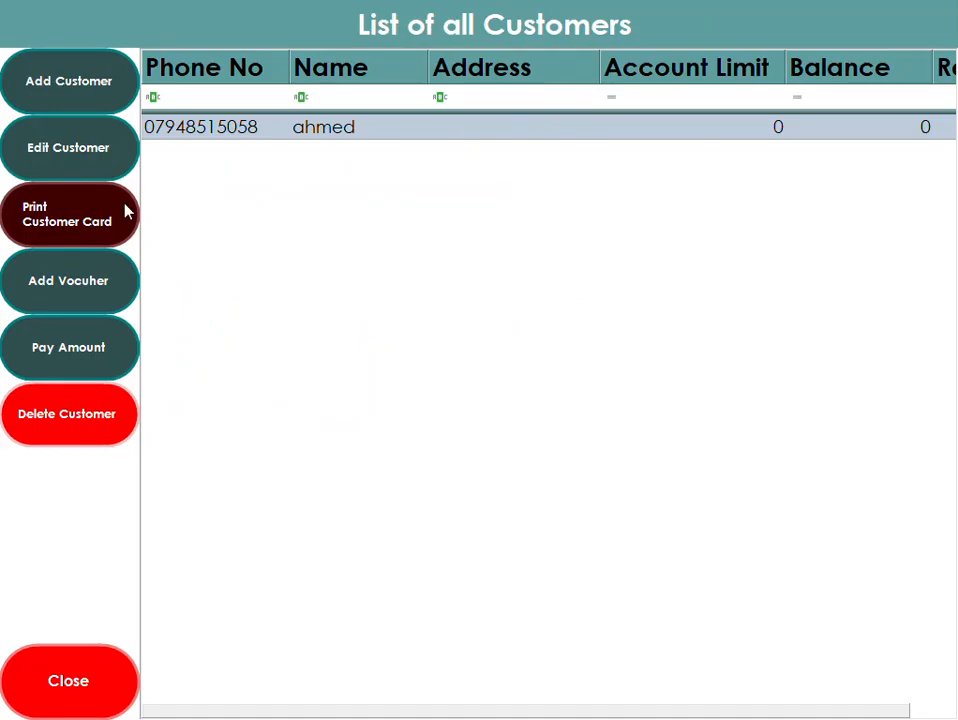
click(101, 147)
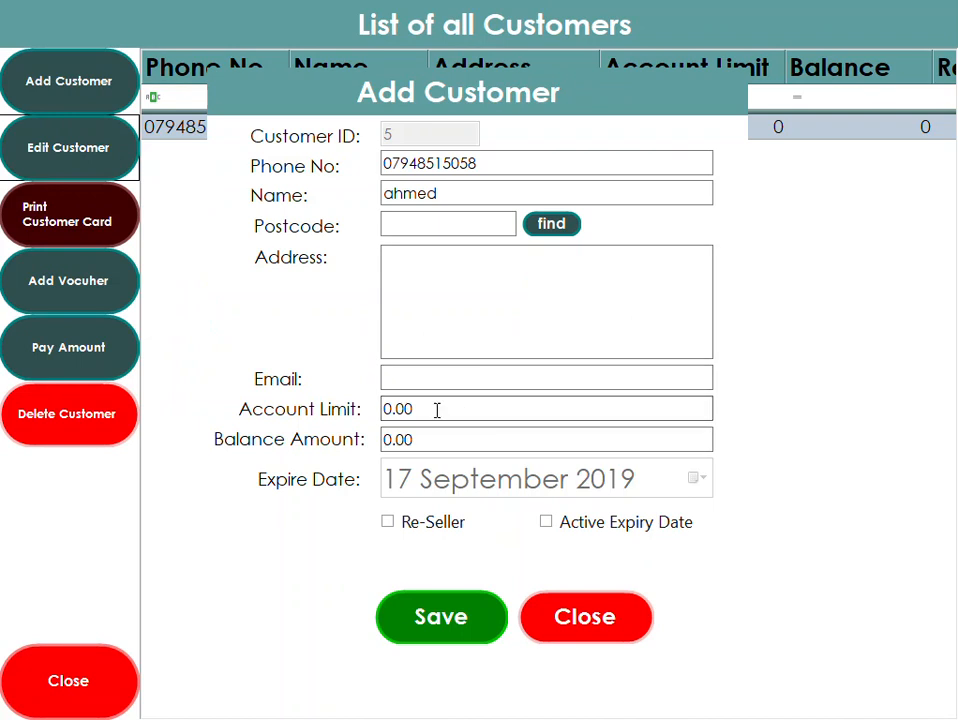
drag(447, 411, 374, 386)
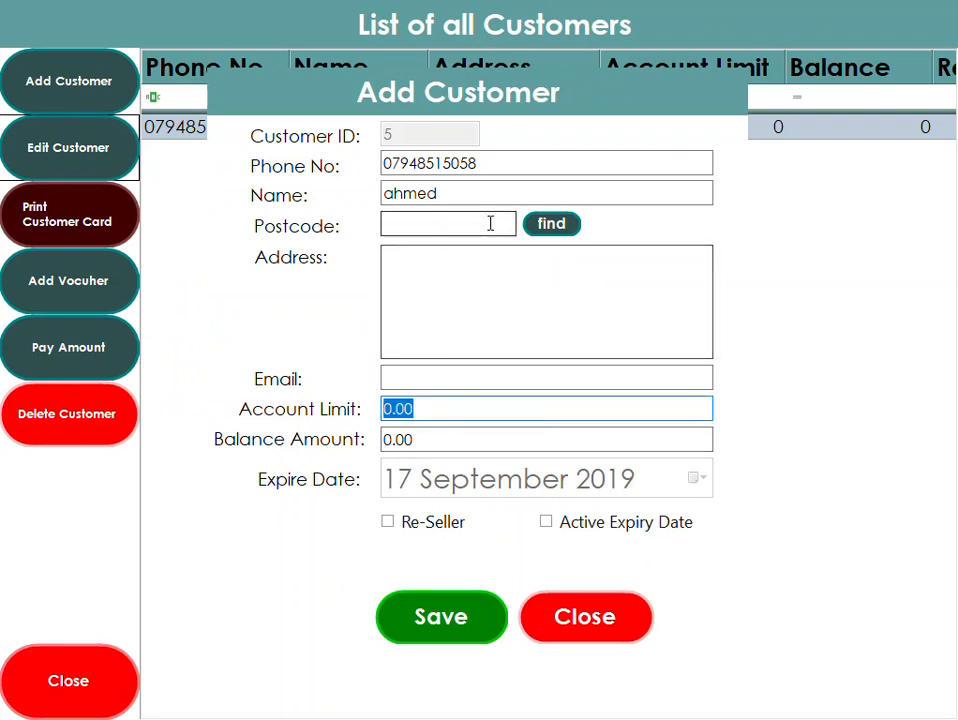
text(1000)
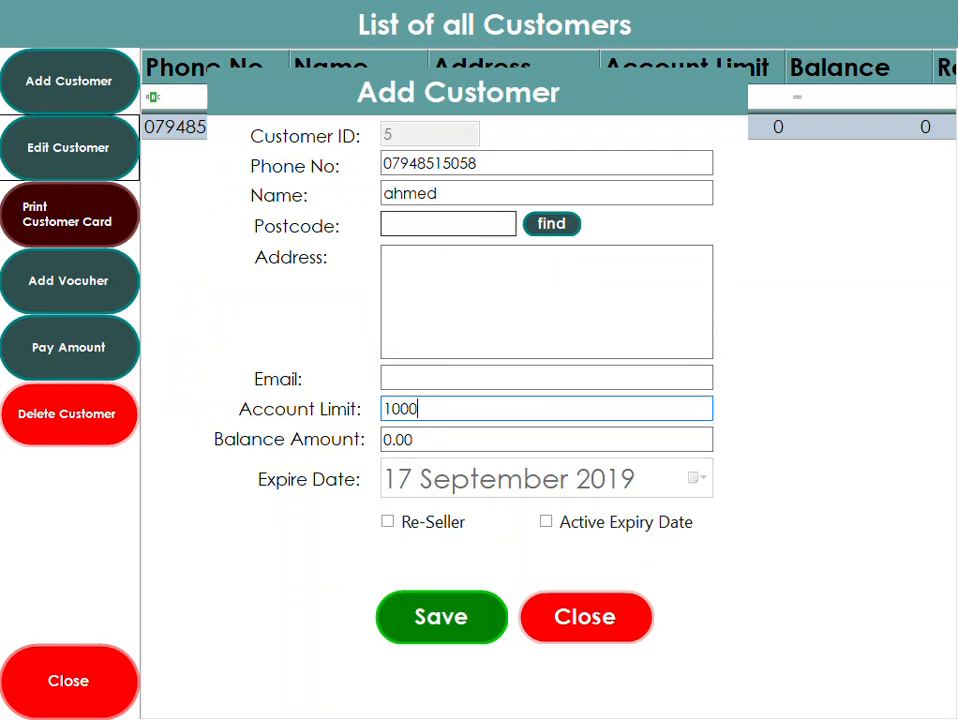
click(479, 627)
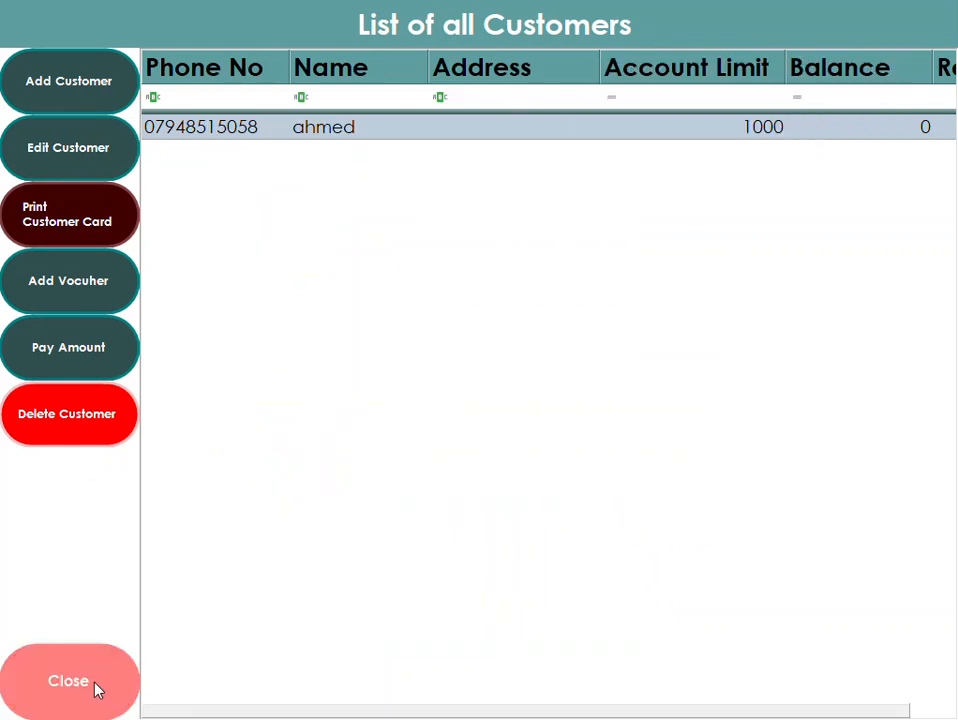
double_click(466, 130)
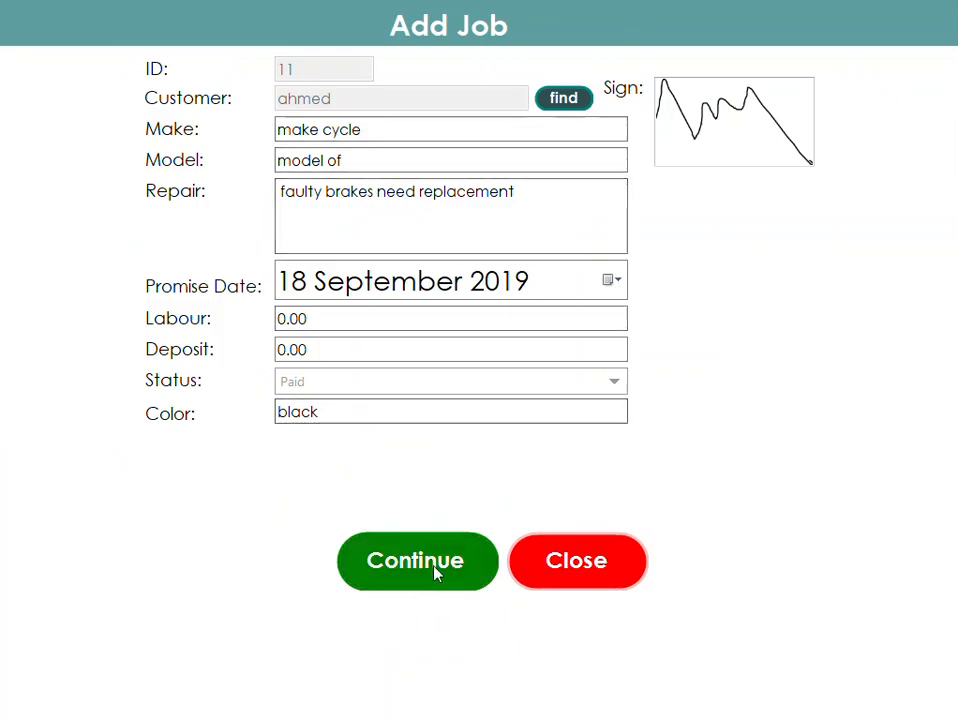
click(432, 580)
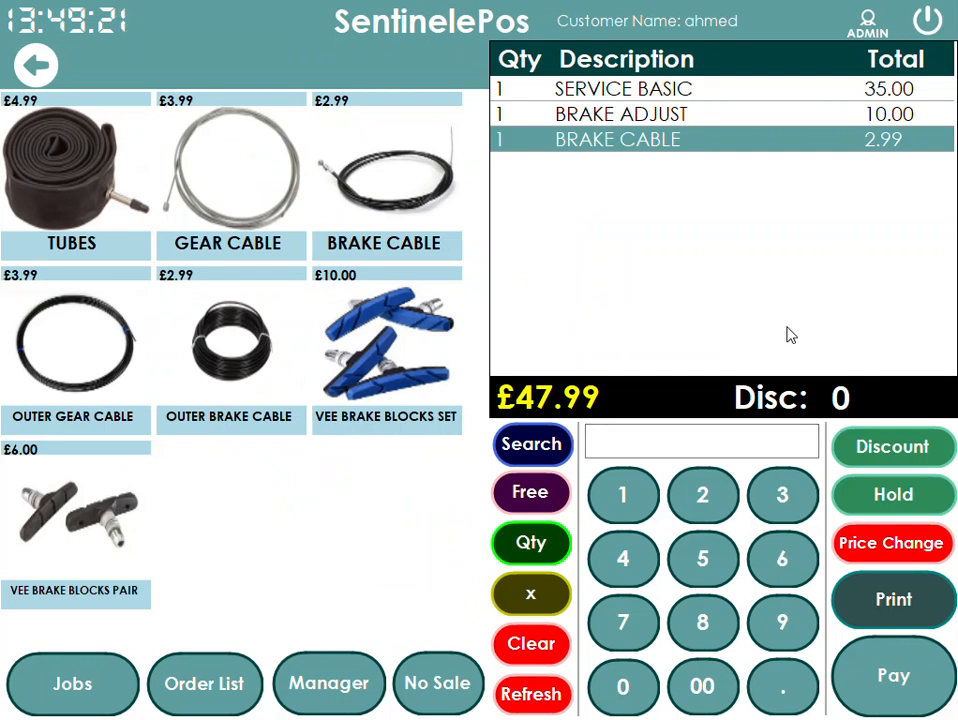
- Record the order as Not Paid and save the printed receipt as jobreceipt
click(883, 657)
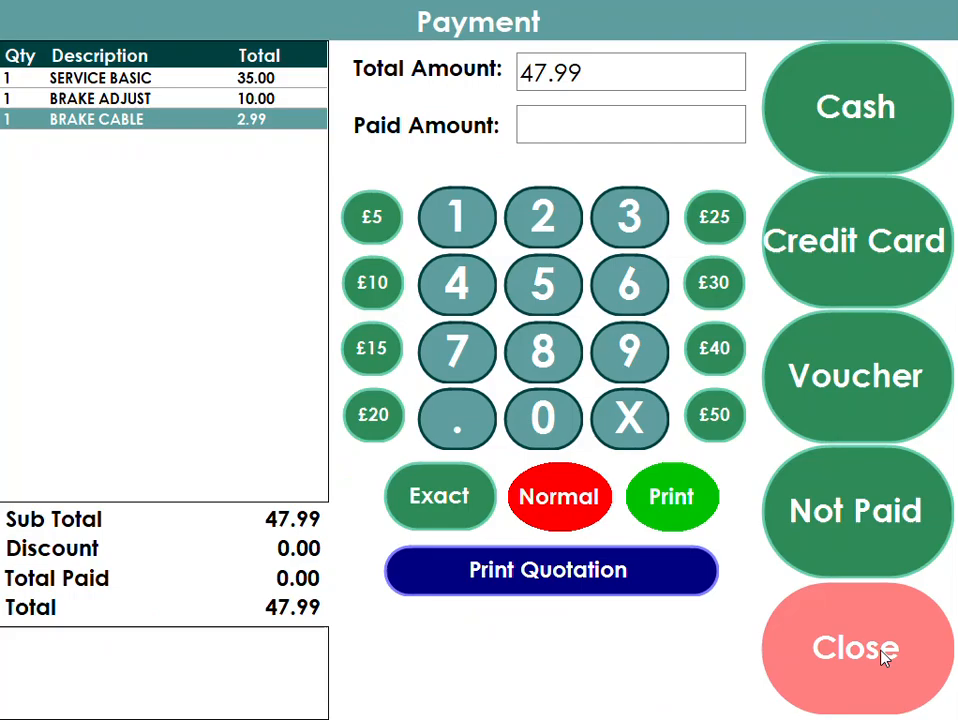
click(859, 512)
click(497, 588)
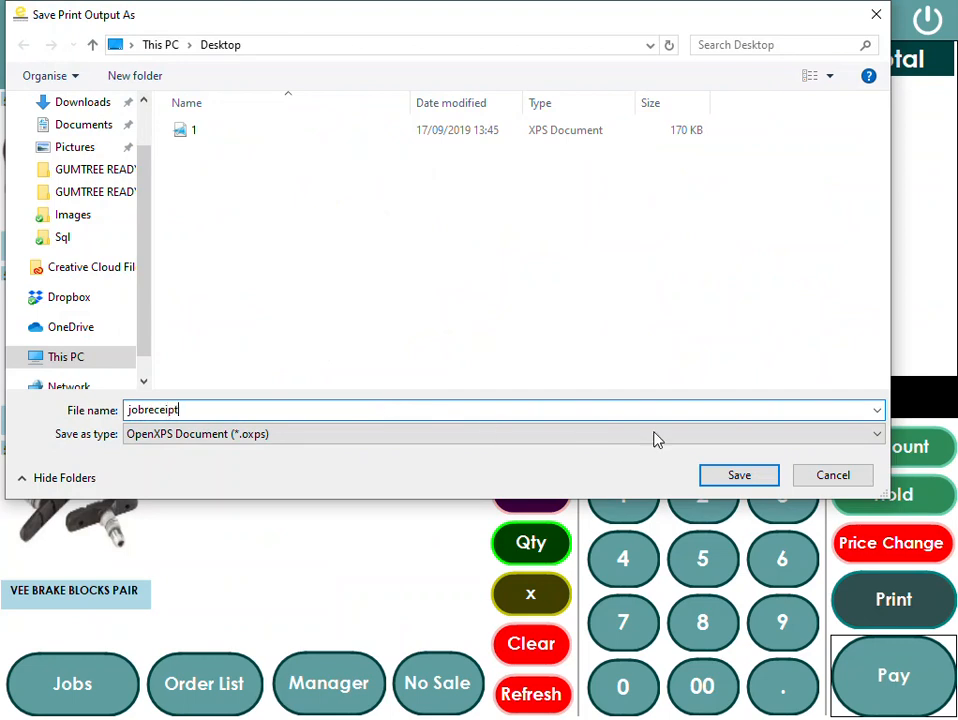
click(733, 482)
- Close the EPOS and open the saved jobreceipt document
click(940, 22)
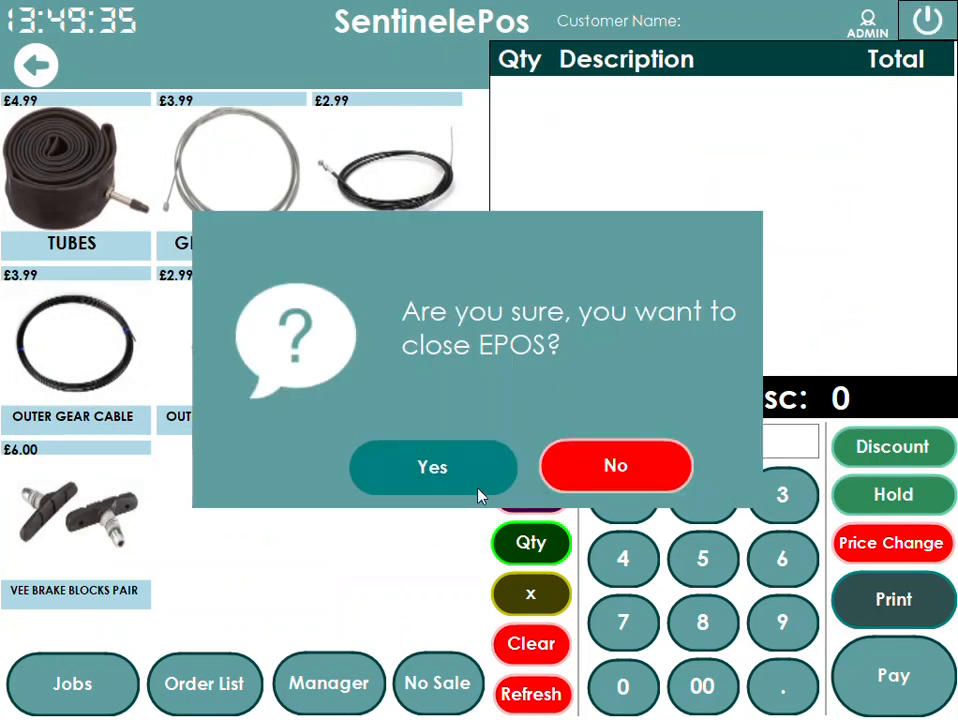
click(495, 466)
double_click(66, 620)
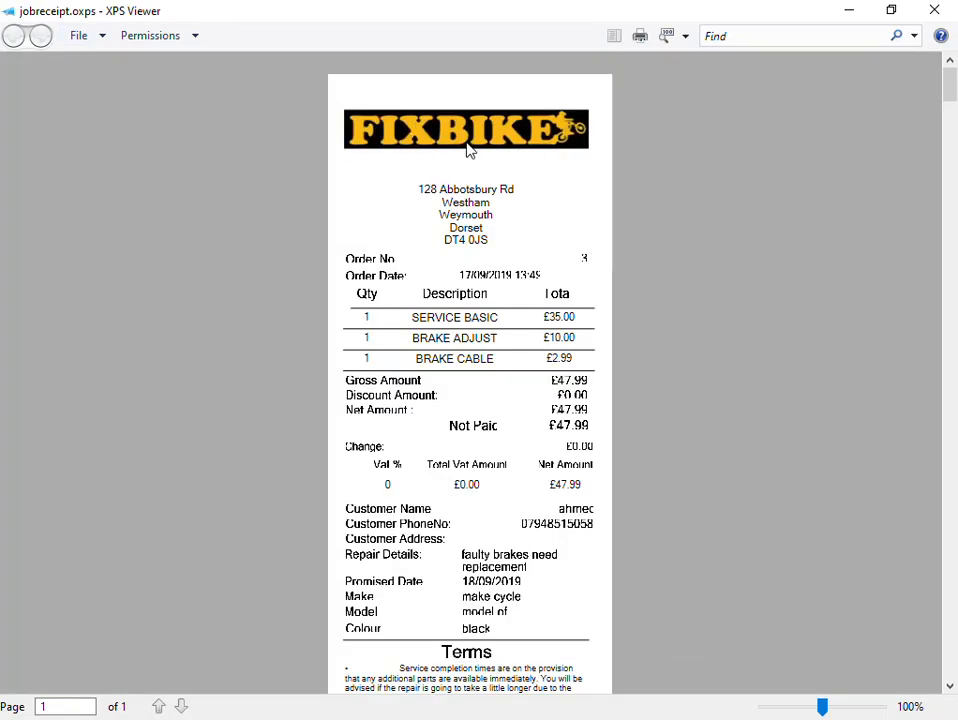
- Review the job receipt's items, totals, customer and repair details, and signature
scroll(524, 306, down, 2)
drag(420, 228, 507, 280)
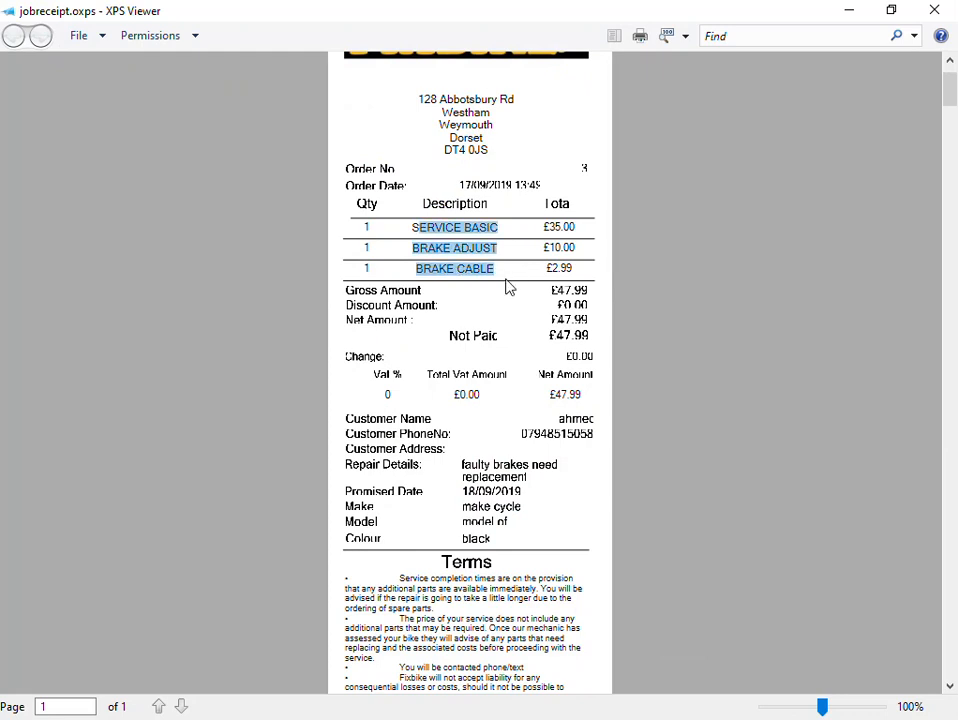
scroll(511, 287, down, 1)
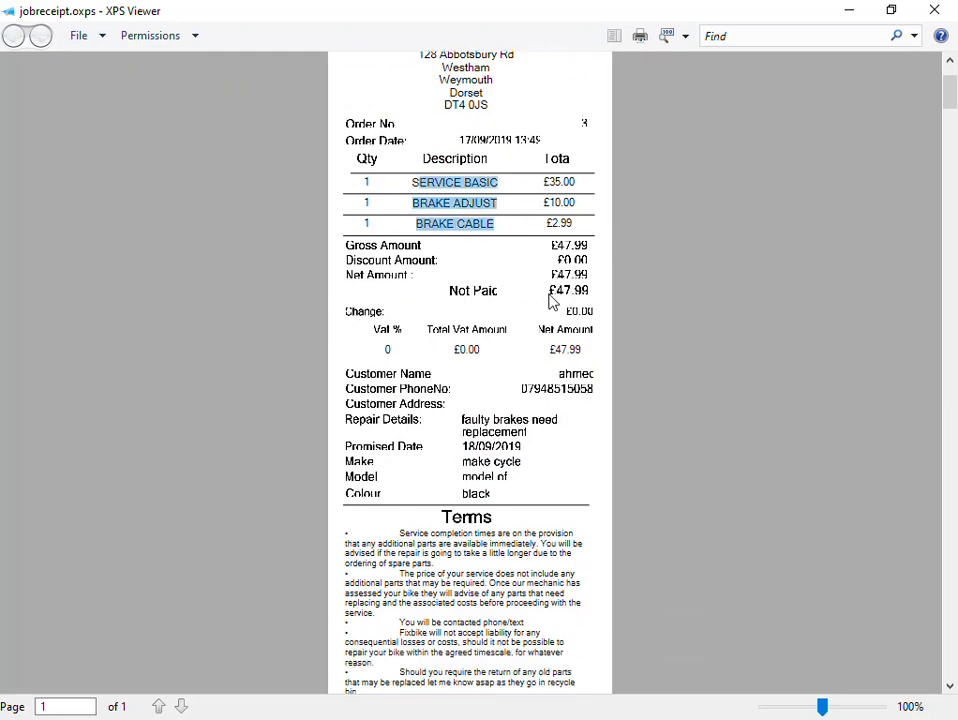
drag(551, 302, 586, 298)
scroll(536, 358, down, 3)
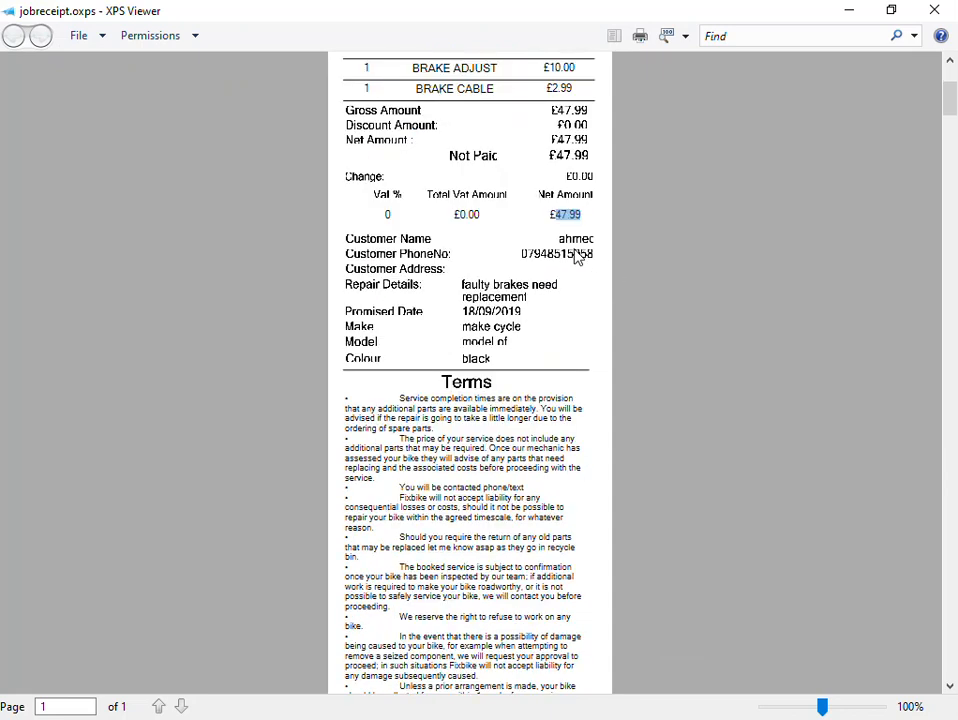
scroll(505, 300, down, 1)
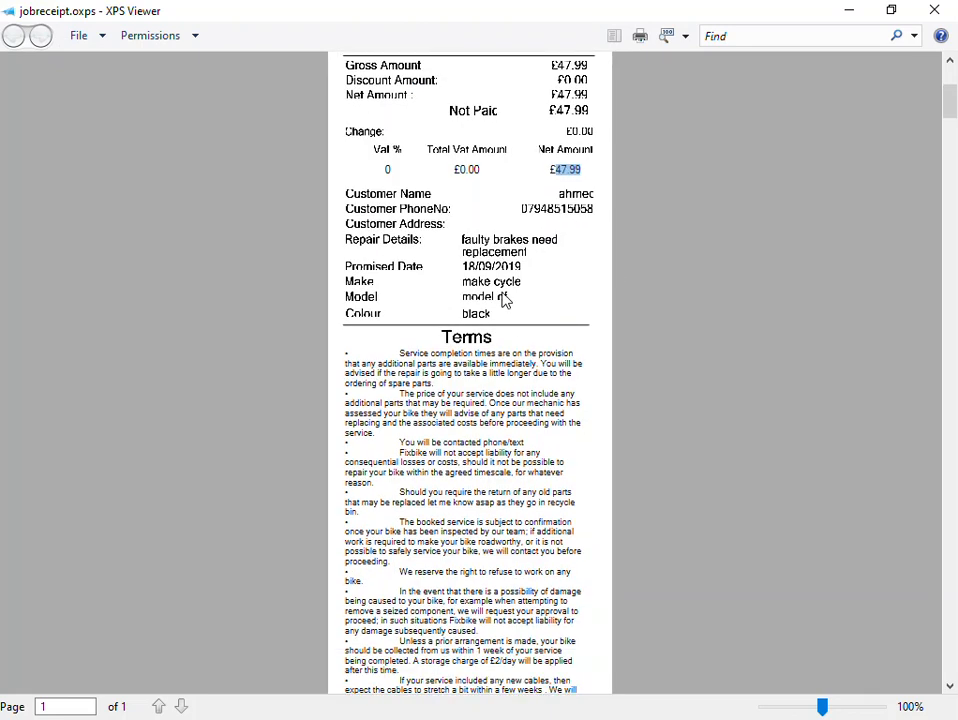
scroll(502, 245, down, 3)
drag(403, 213, 497, 218)
scroll(546, 313, down, 6)
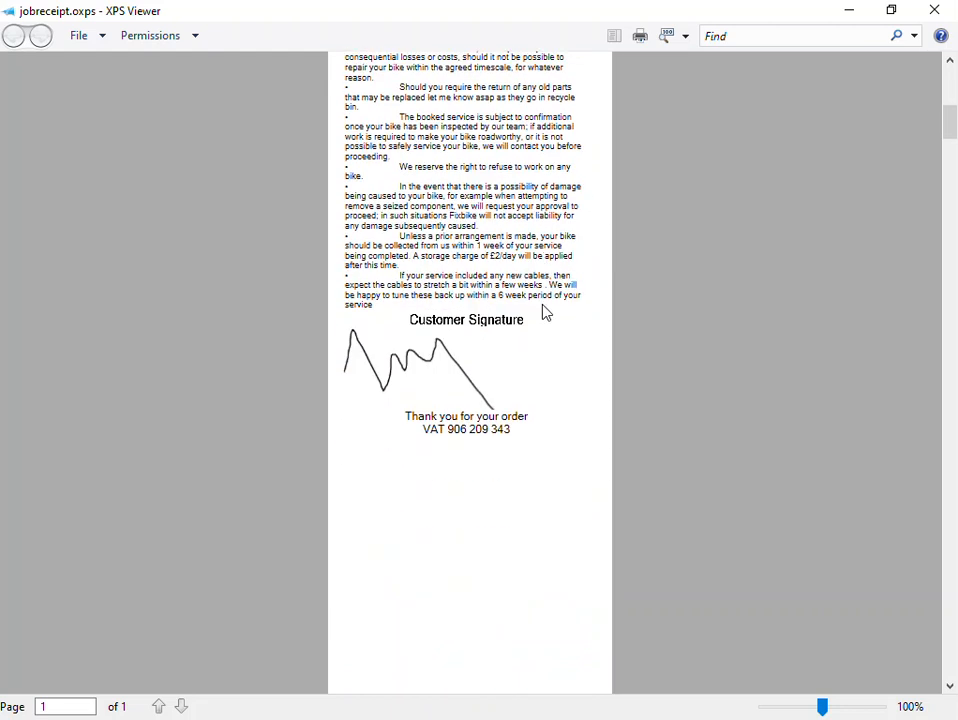
scroll(545, 314, down, 5)
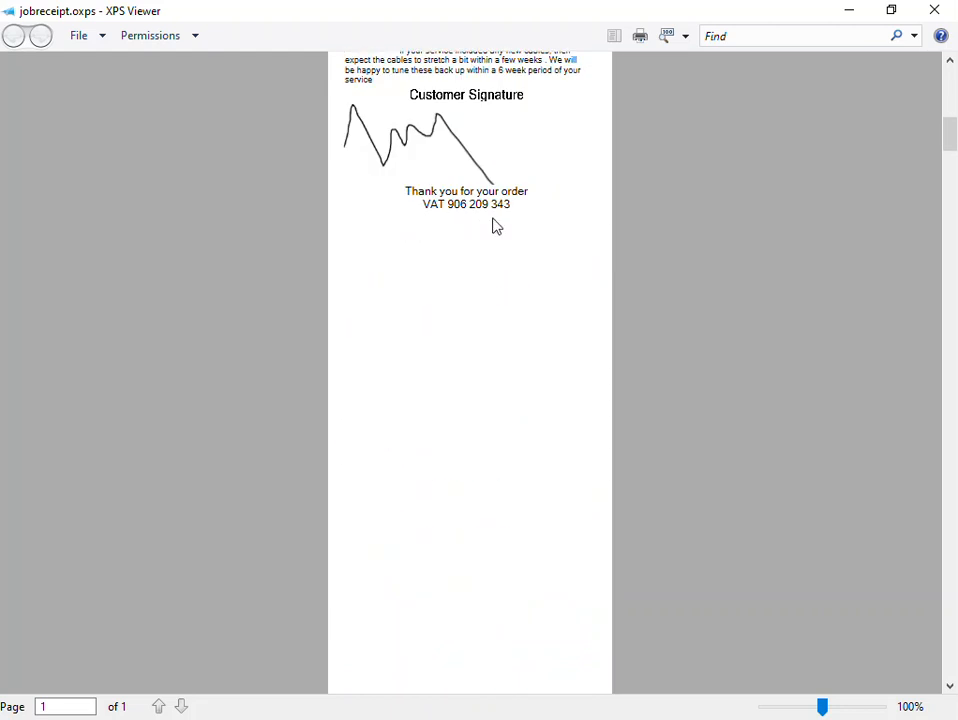
- Close the job receipt viewer and relaunch SentinelePos
drag(516, 215, 421, 216)
scroll(864, 120, up, 12)
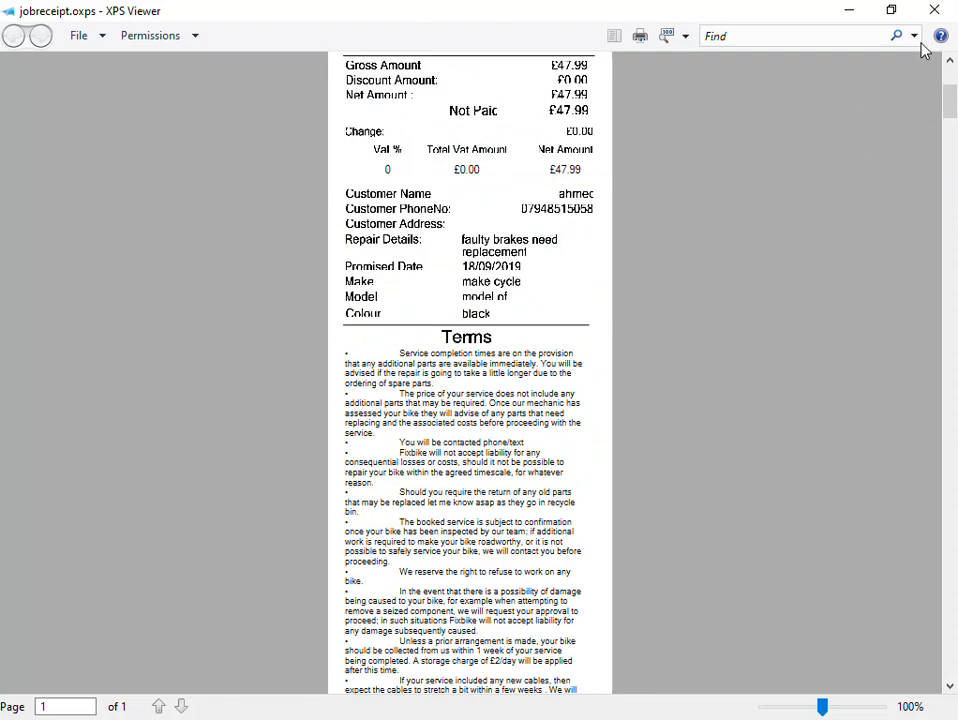
click(934, 10)
click(44, 246)
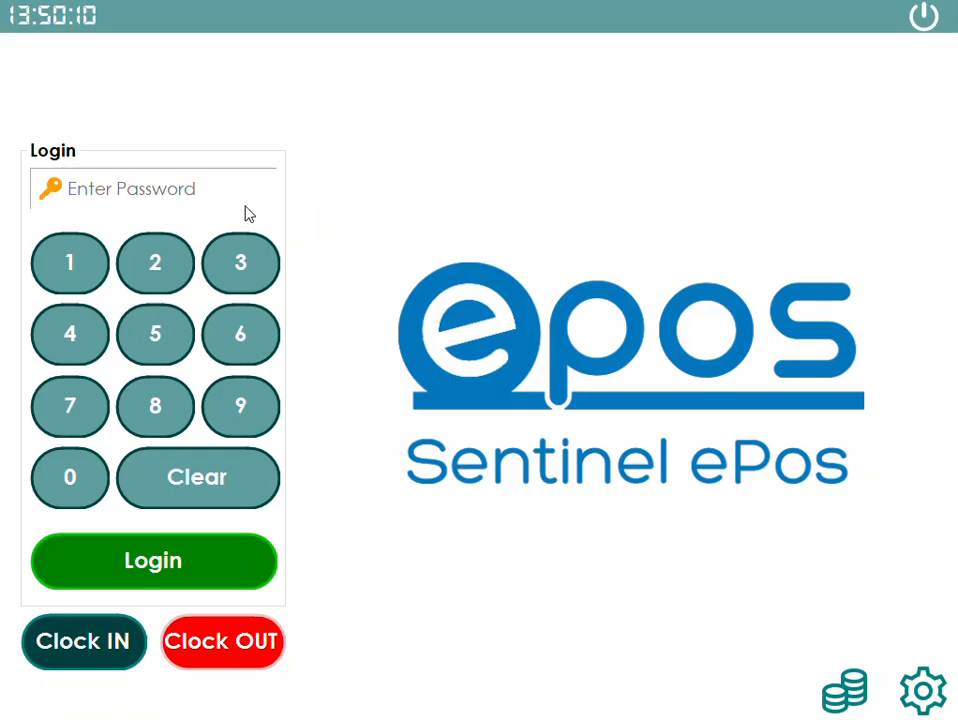
click(71, 270)
click(156, 269)
click(240, 264)
click(205, 564)
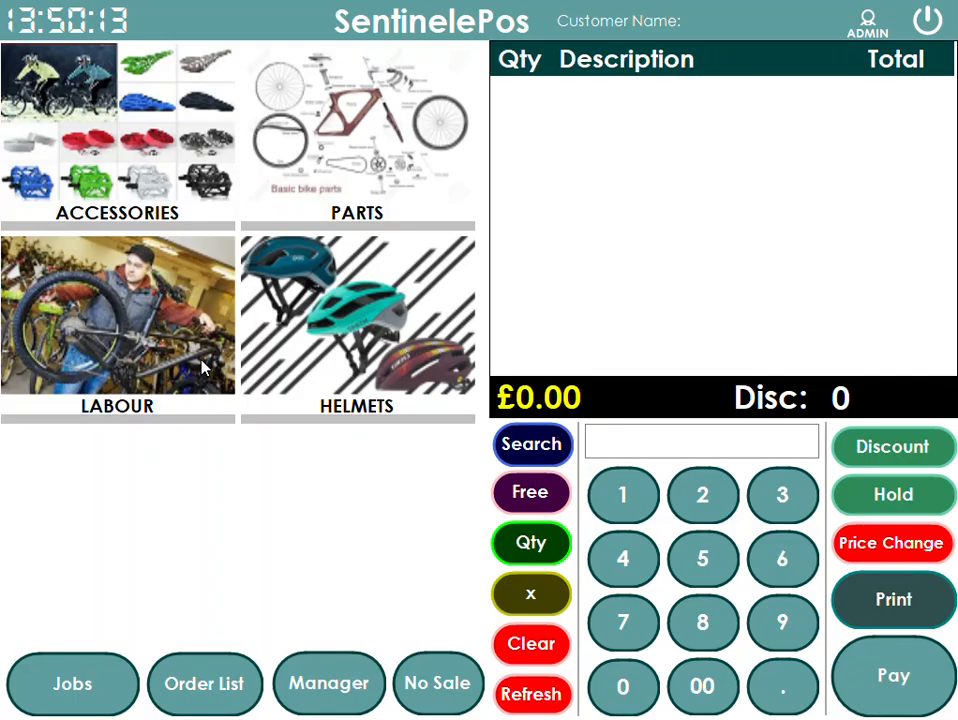
- Start a new repair job from the jobs list and enter bmw as the make
click(79, 676)
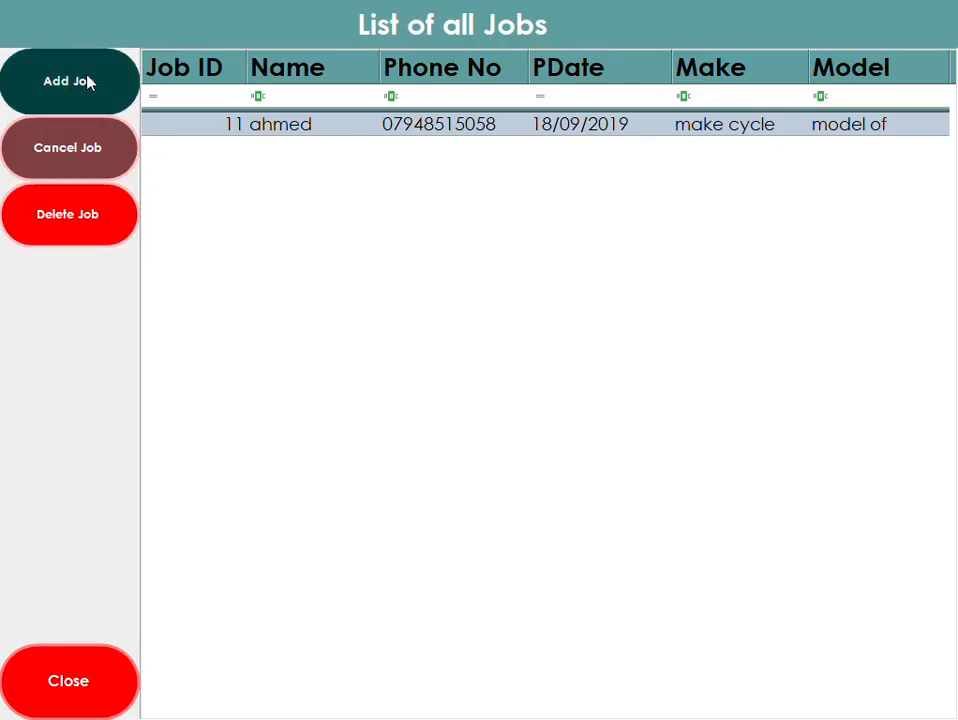
click(92, 81)
click(306, 131)
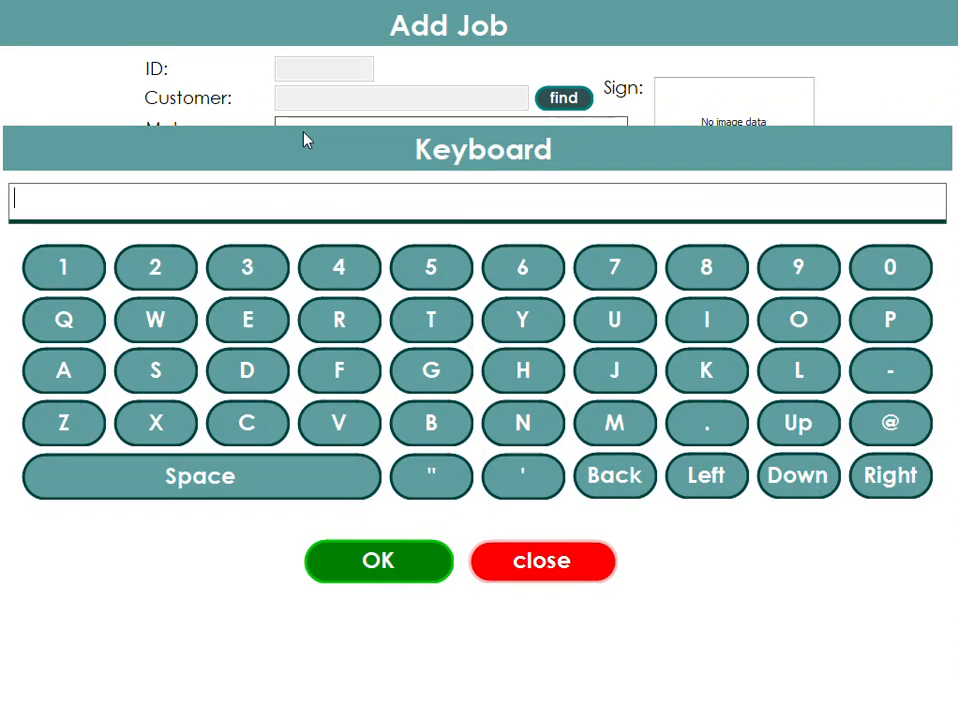
text(bmw)
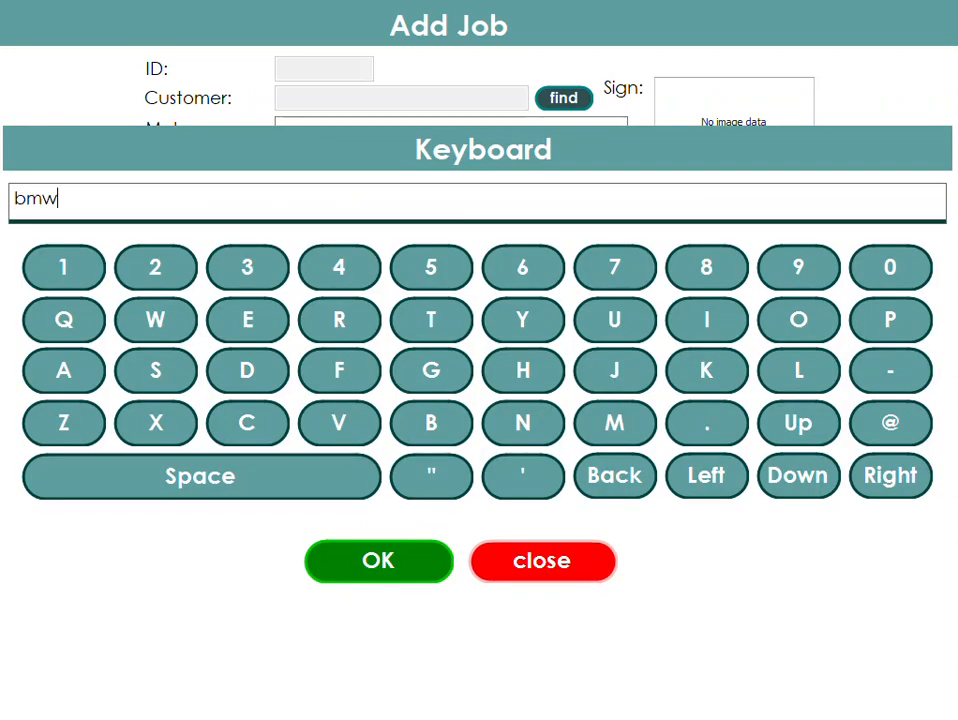
click(345, 560)
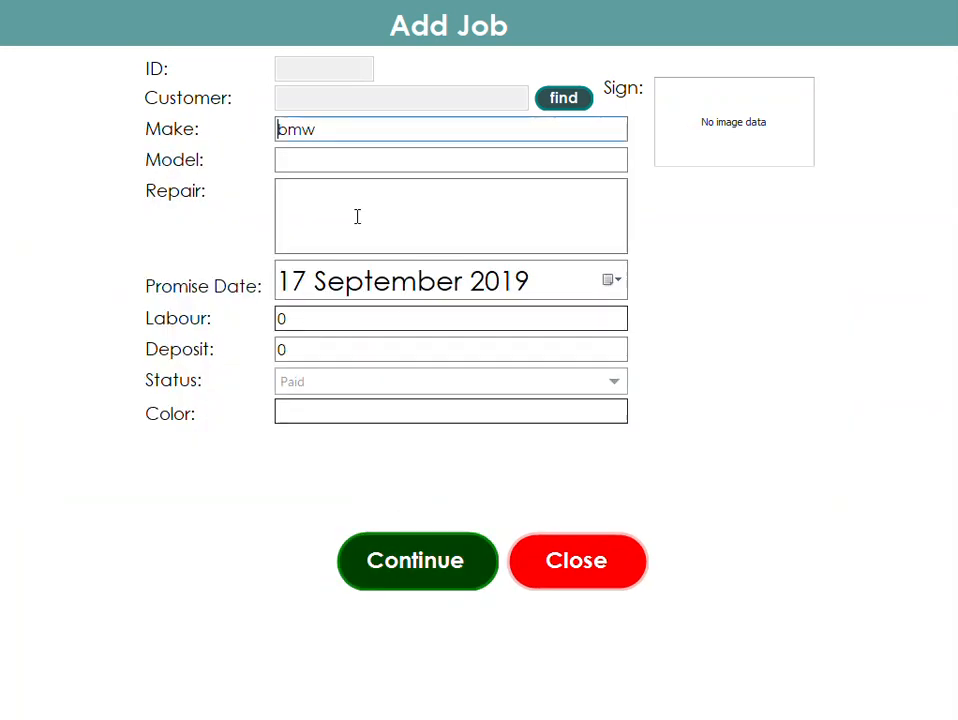
- Enter the job's model as x5, repair details as faulty brakes, and promise date 18 September 2019
click(331, 158)
text(x5)
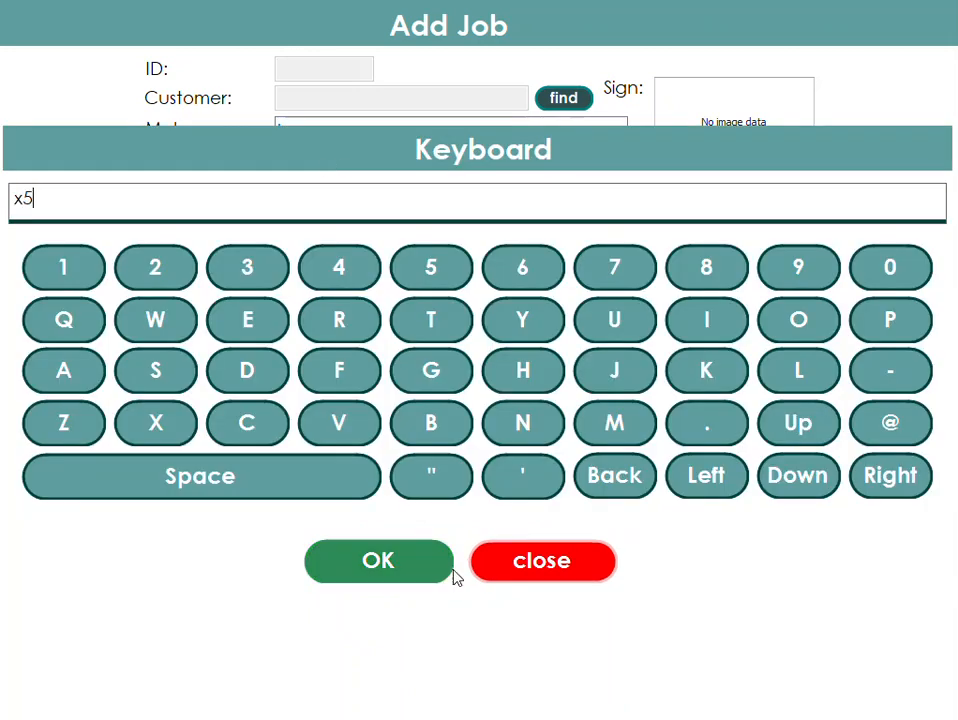
click(406, 562)
click(331, 197)
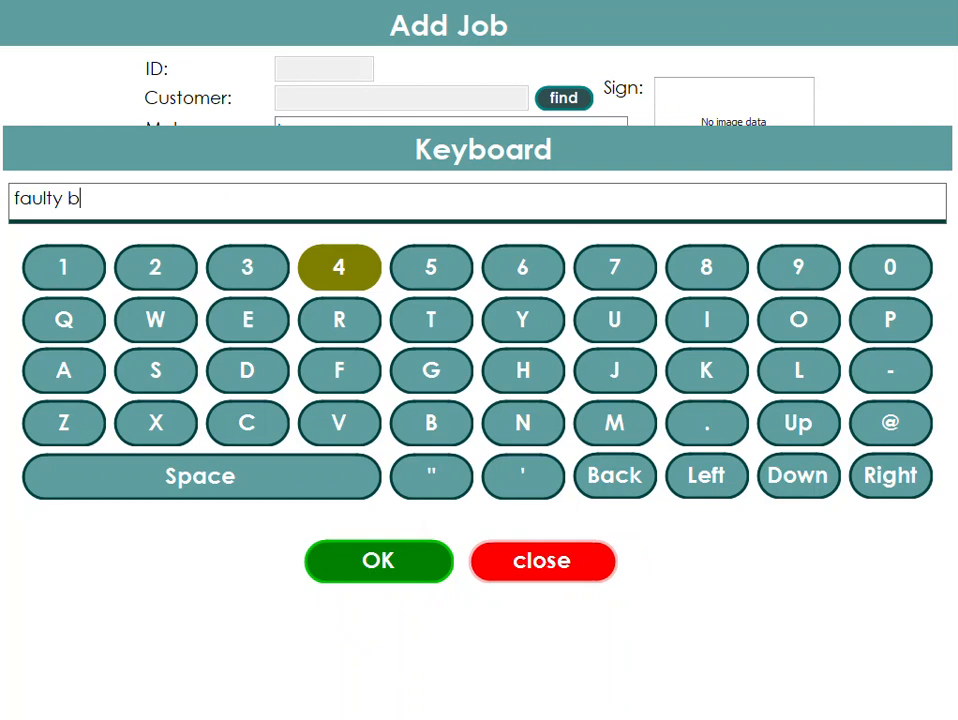
click(400, 565)
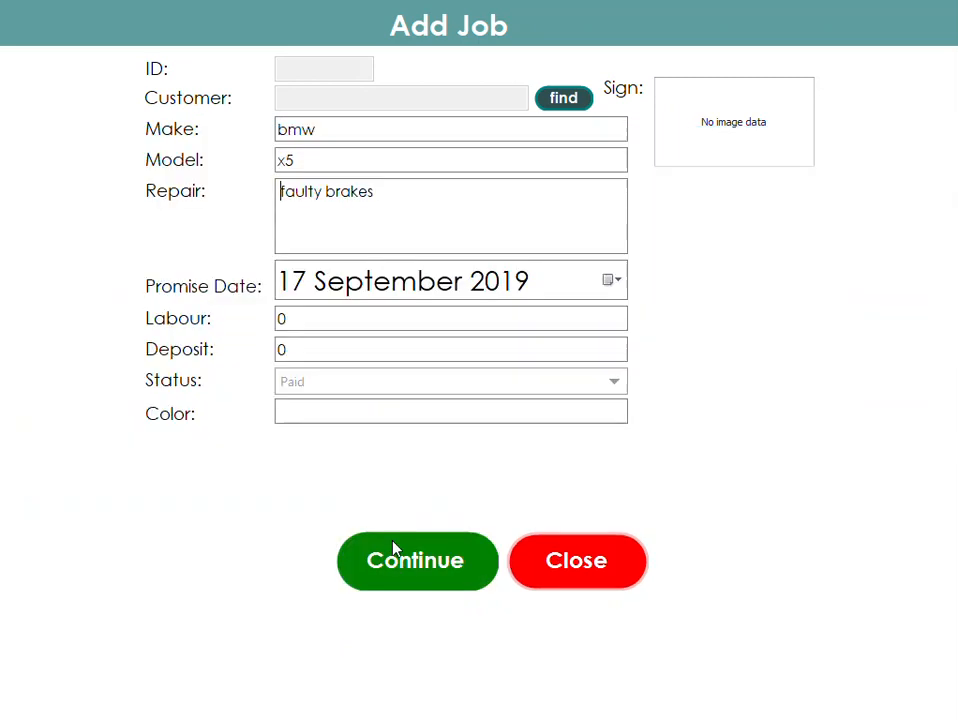
click(612, 280)
click(422, 478)
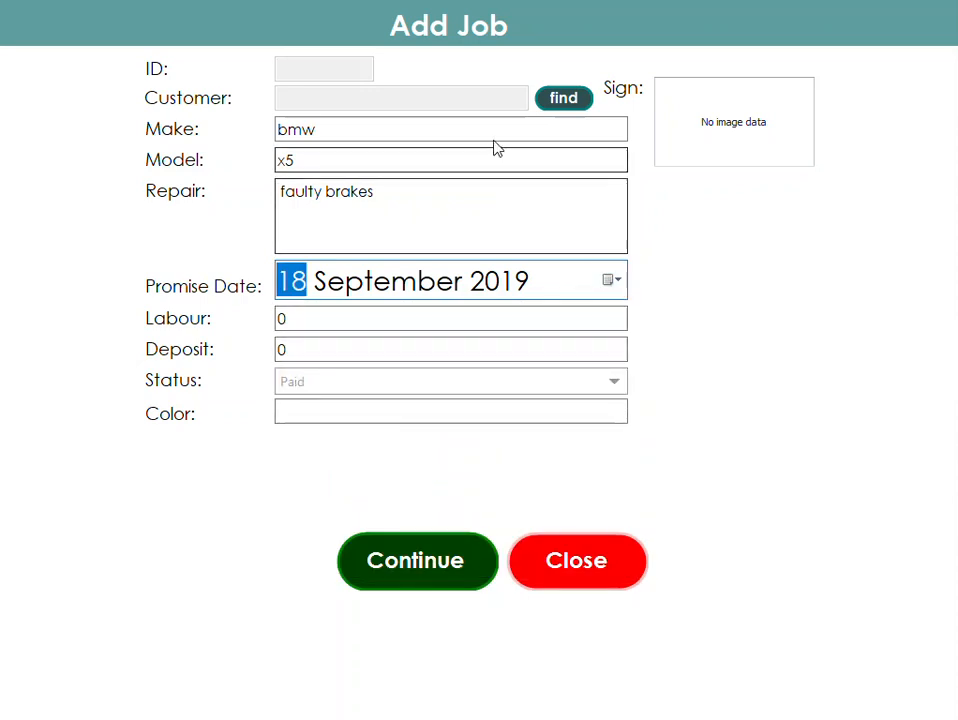
- Add a new customer for the job, entering the customer's phone number and name
click(565, 102)
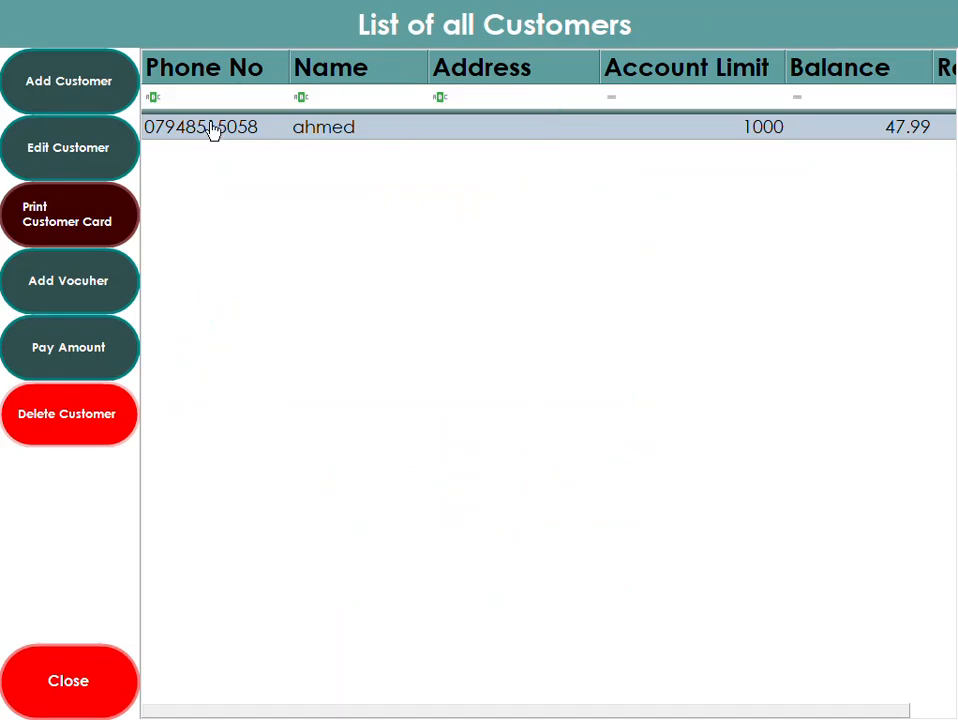
click(103, 100)
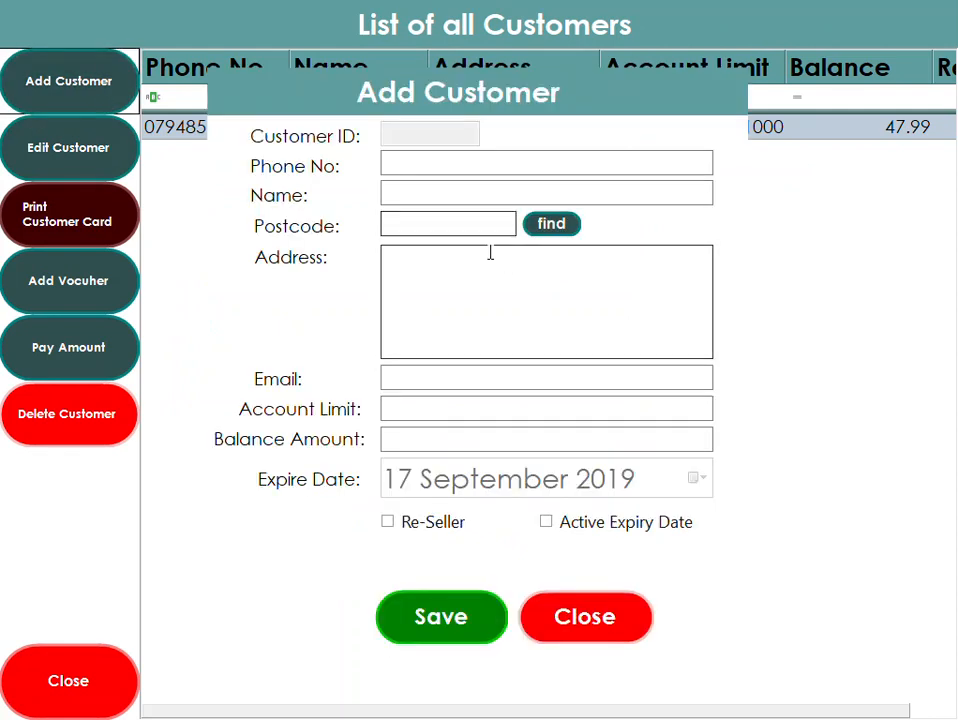
click(435, 163)
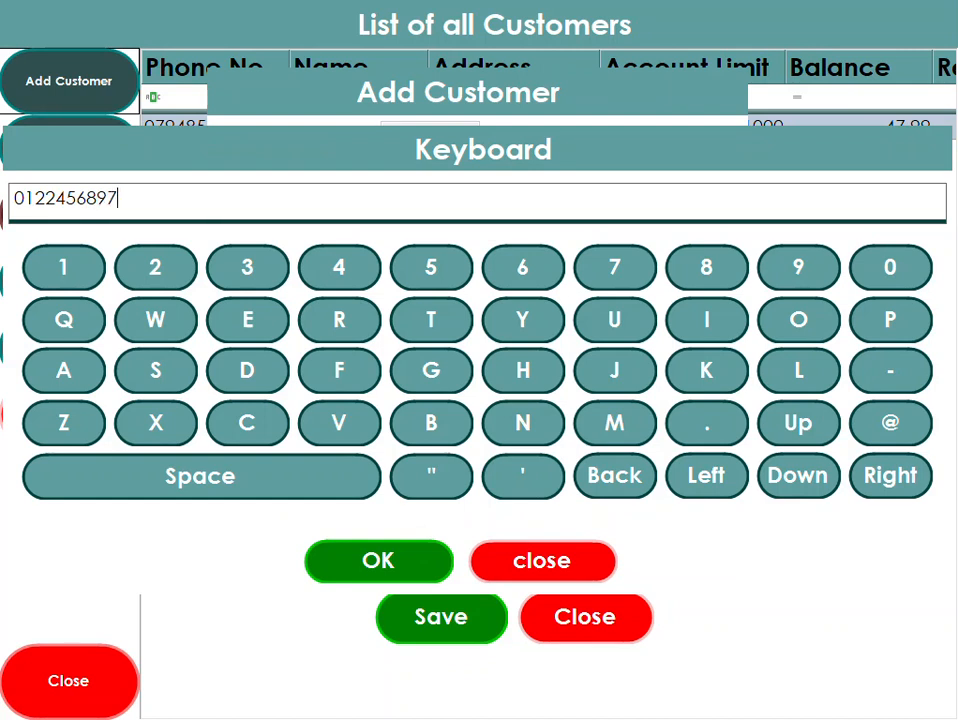
click(434, 571)
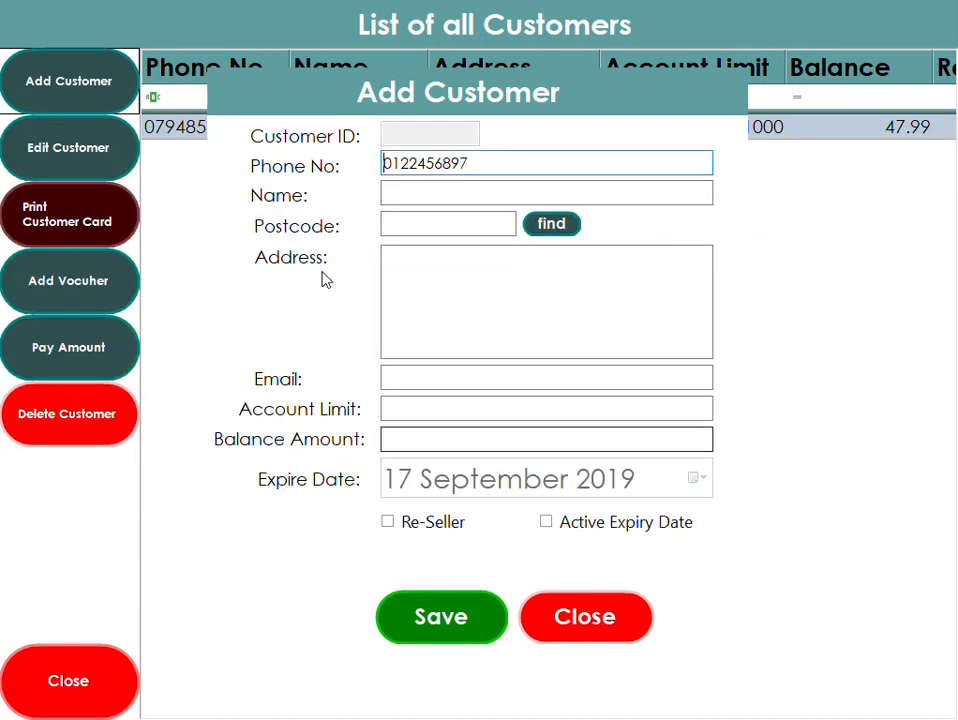
click(408, 195)
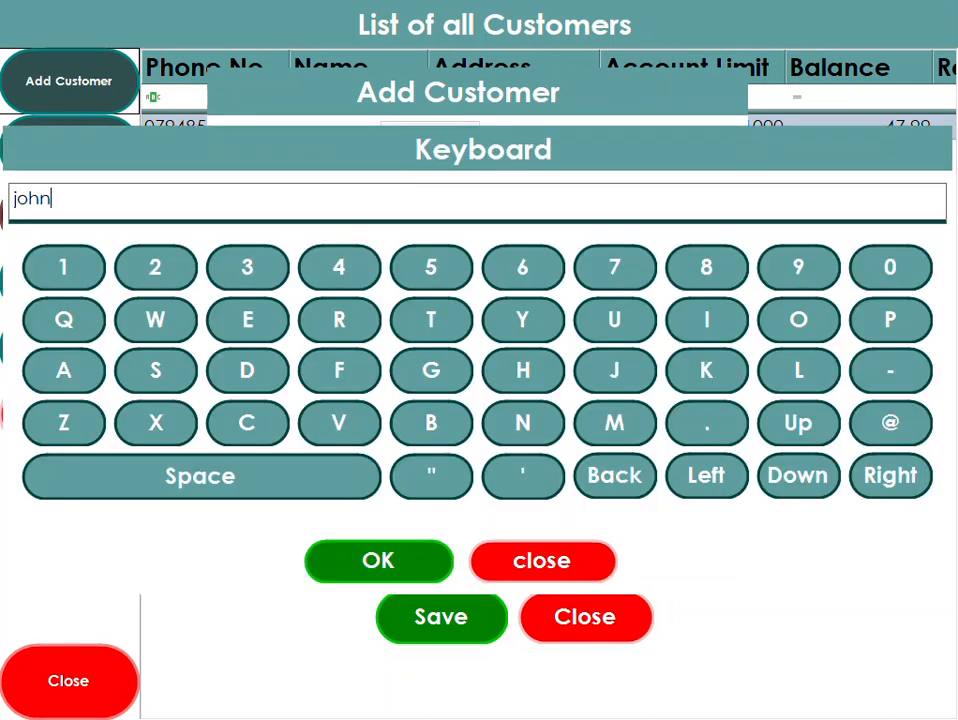
click(398, 571)
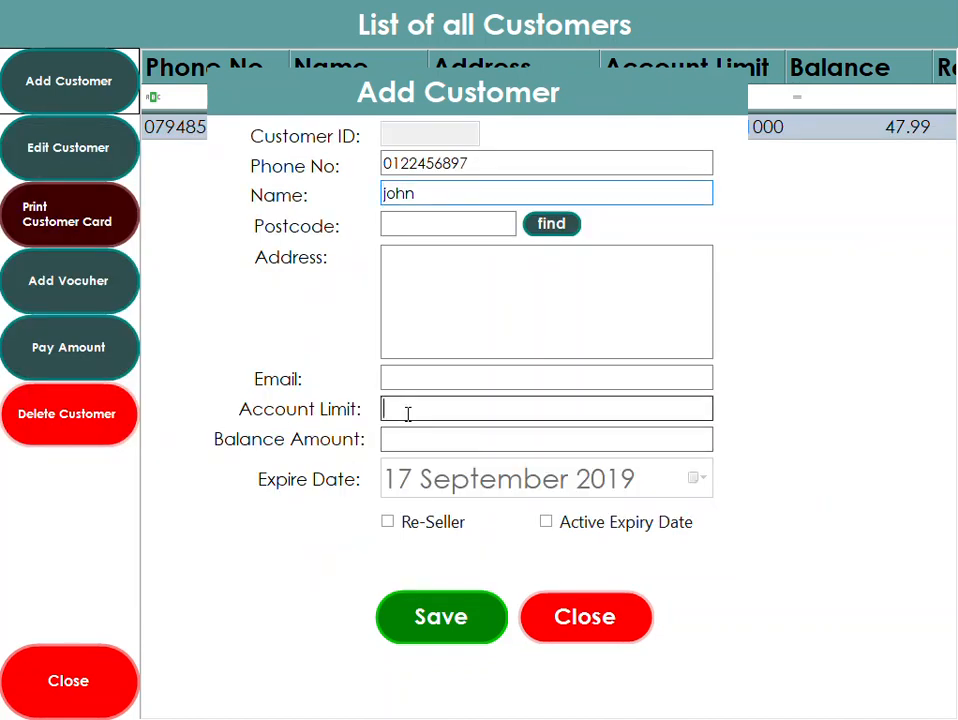
- Set the new customer's account limit to 2500, save, and attach the customer to the job
click(408, 414)
text(2500)
click(387, 560)
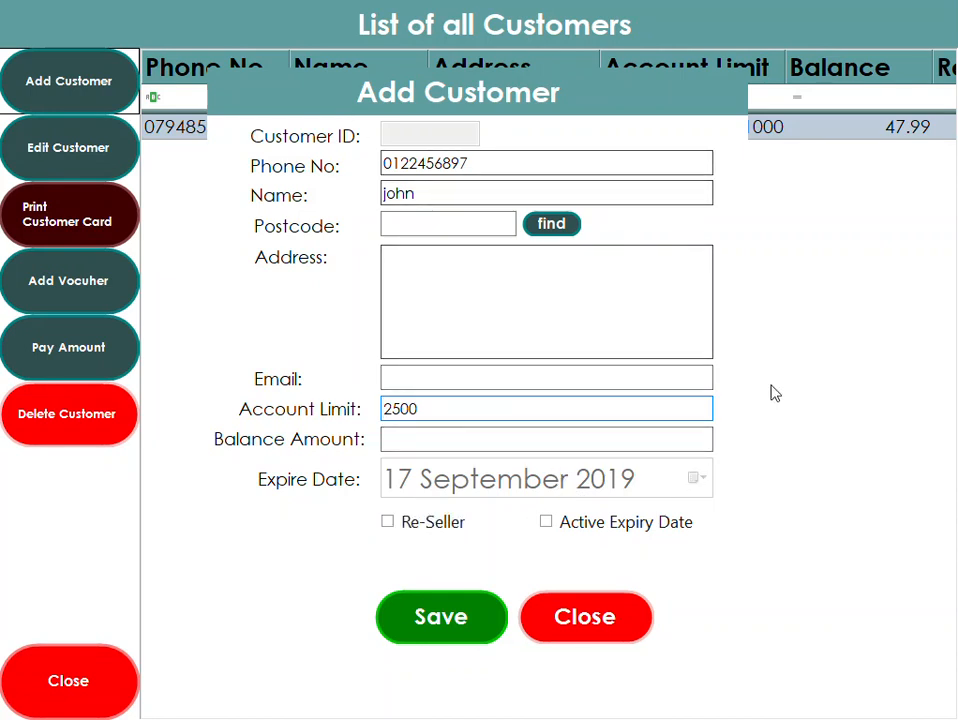
click(446, 618)
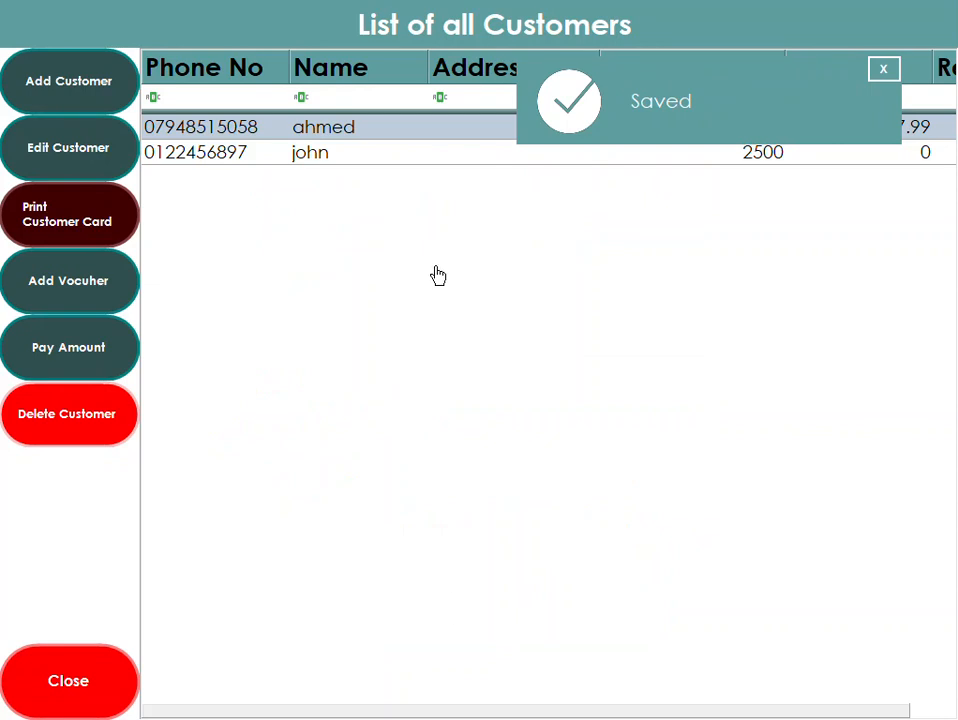
click(317, 160)
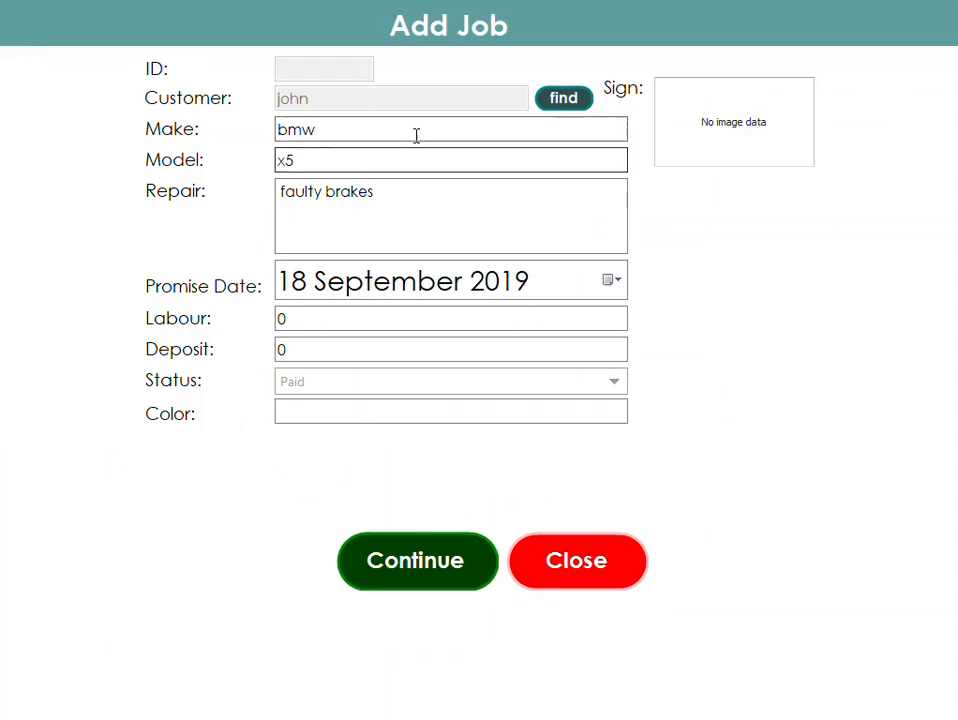
- Capture the customer's signature, confirm it, and continue the job to the till
click(734, 132)
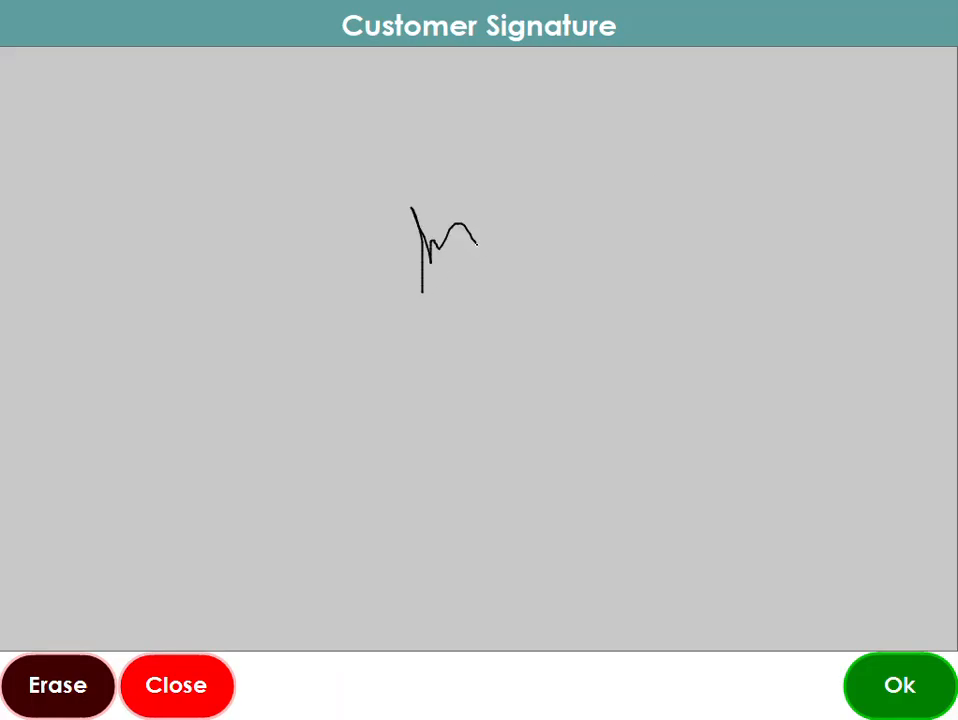
click(889, 684)
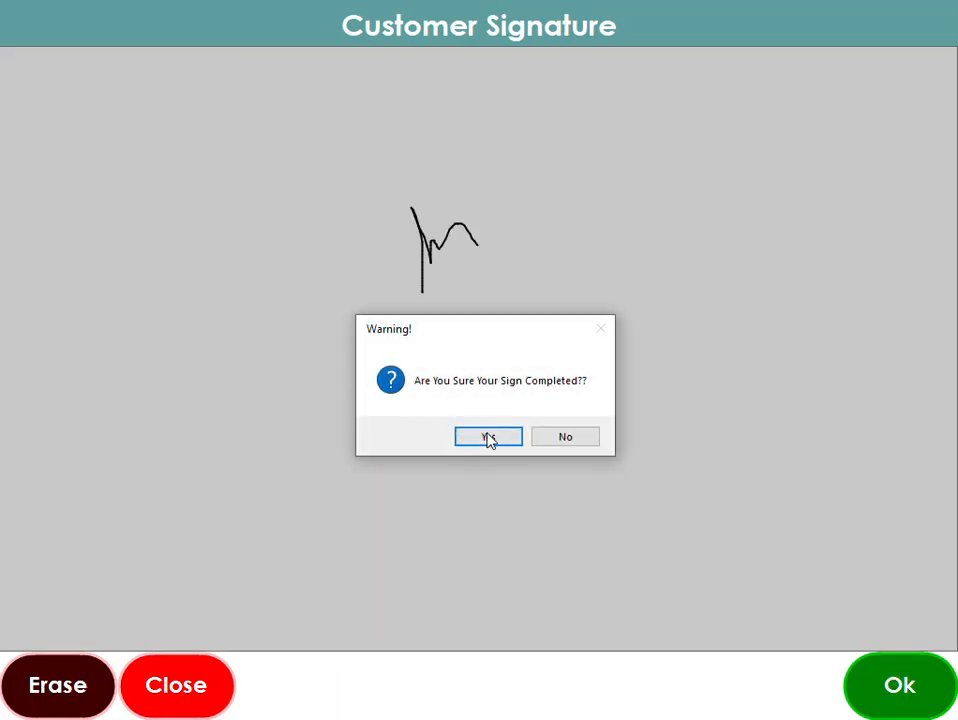
click(478, 438)
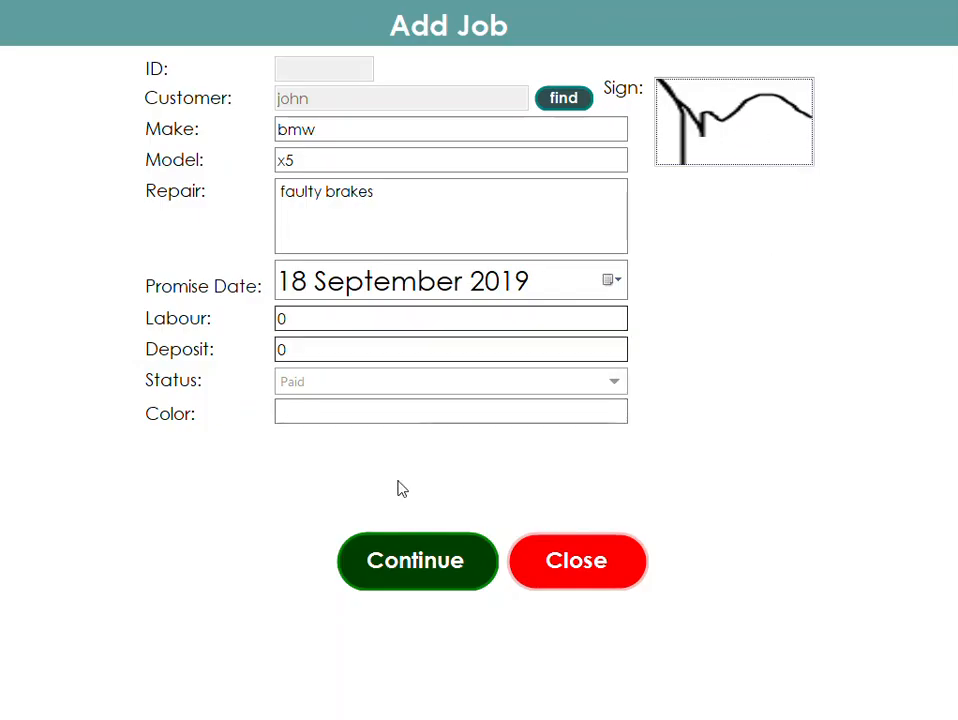
click(402, 567)
- Add a gear cable, a brake cable and Service Basic labour to the job sale
click(303, 135)
click(258, 240)
click(389, 220)
click(22, 68)
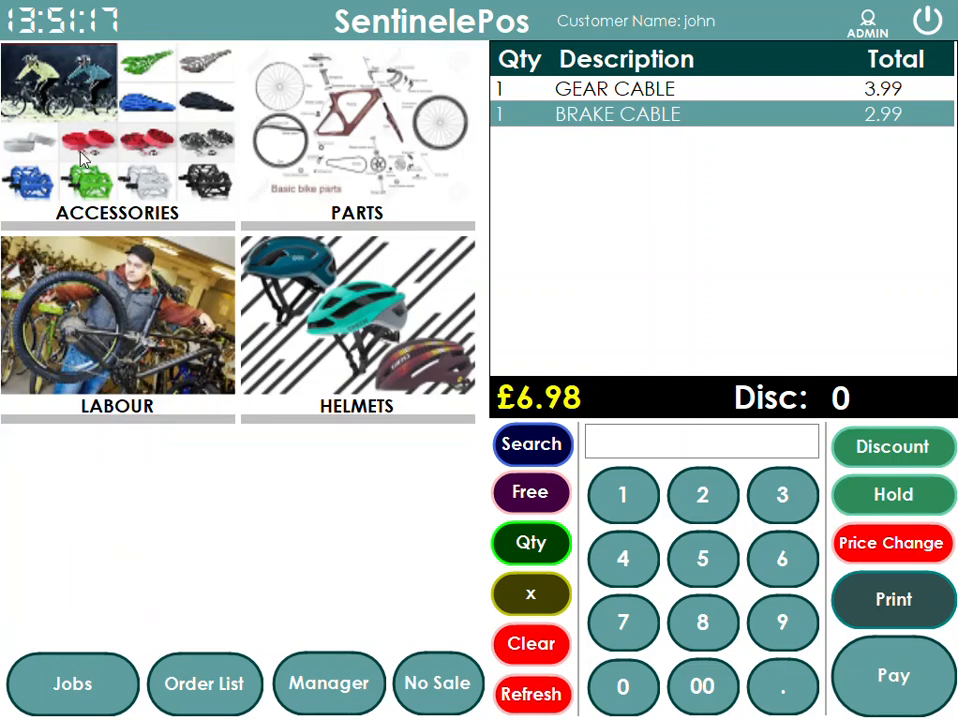
click(106, 245)
click(98, 228)
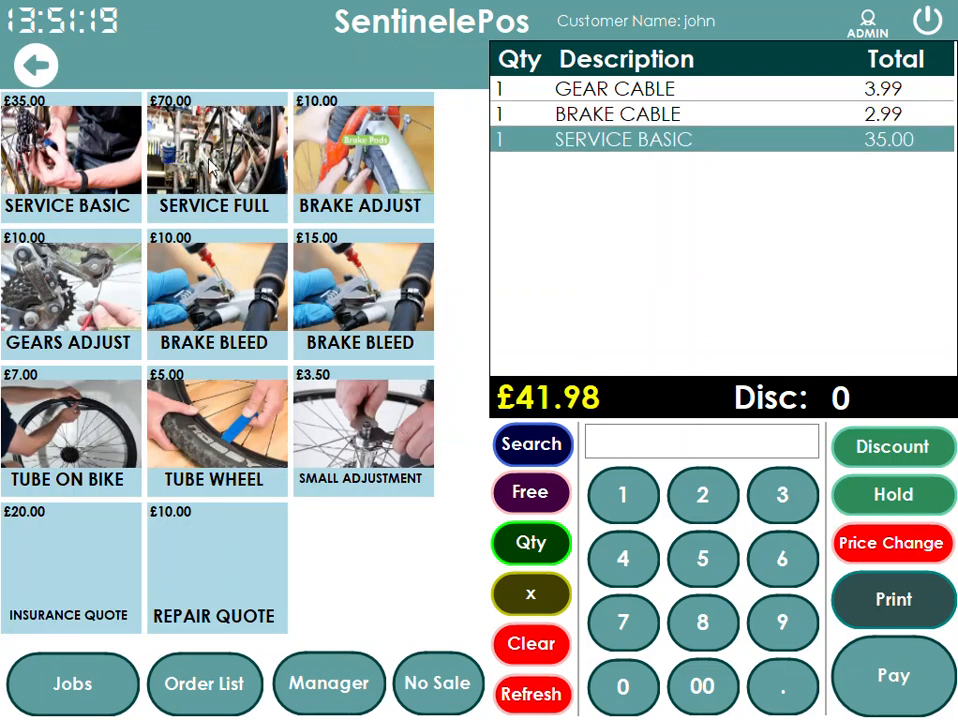
click(38, 62)
- Record the order as Not Paid and save the printed receipt as 3
click(912, 688)
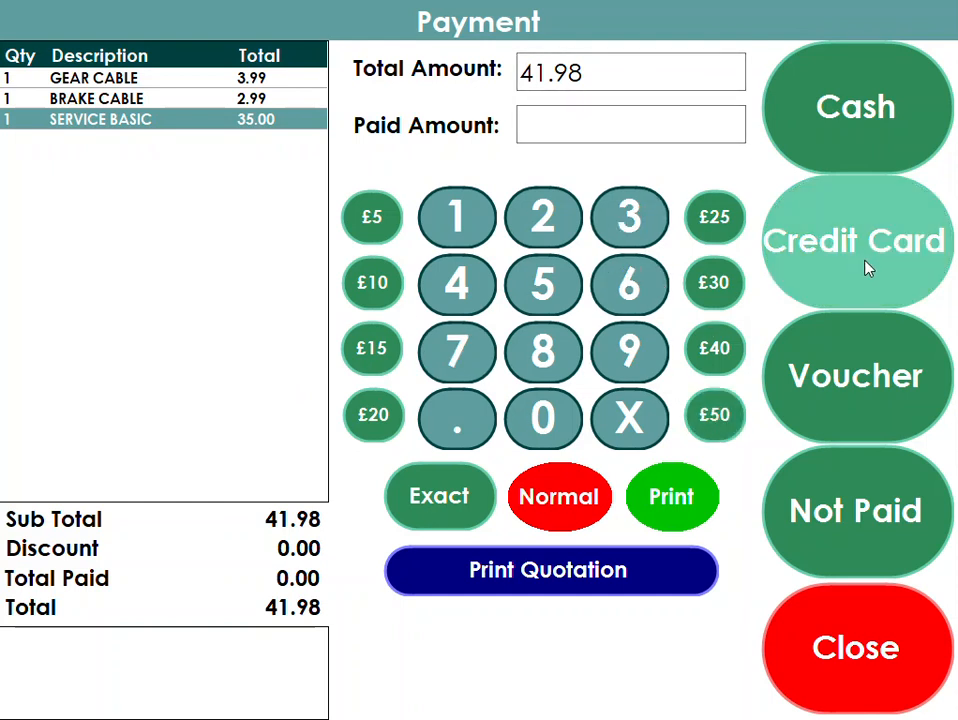
click(838, 540)
click(490, 585)
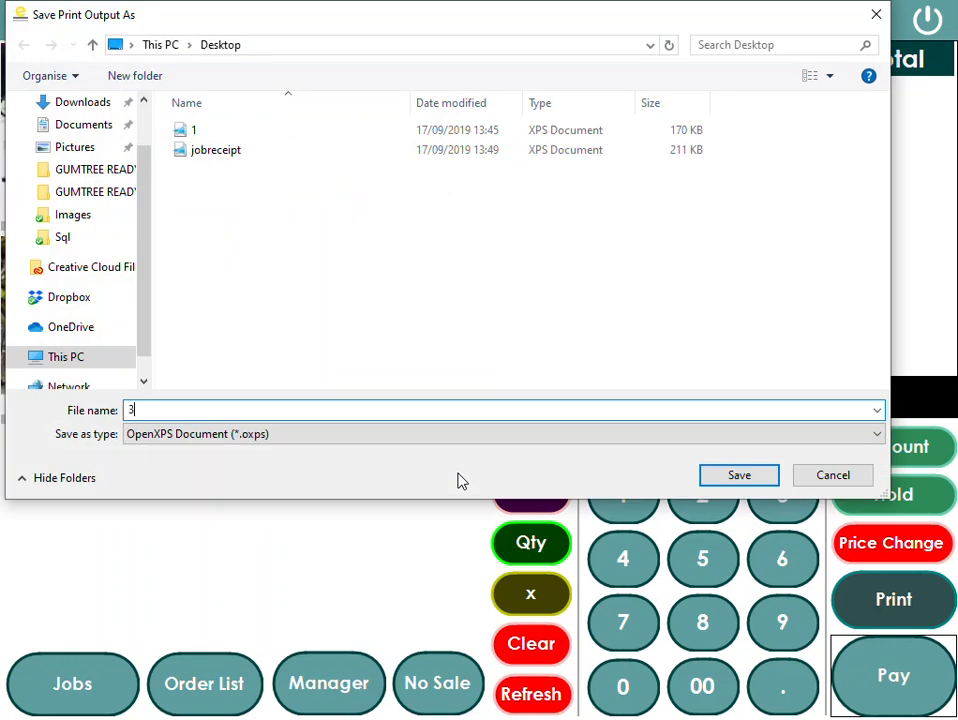
click(740, 475)
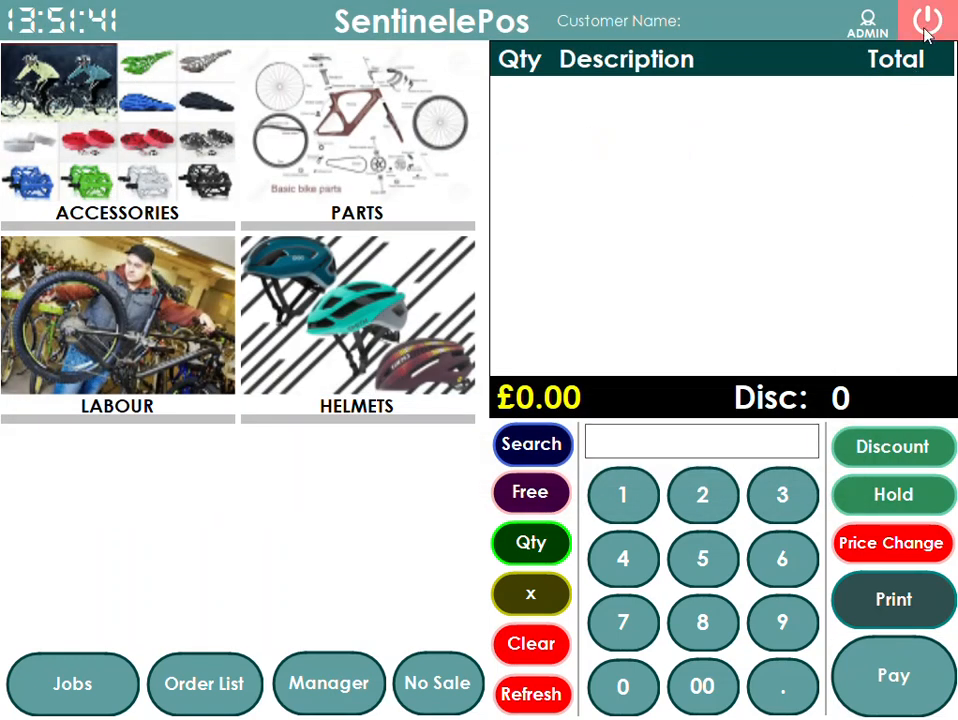
- Close the EPOS and open the saved receipt document 3
click(927, 20)
click(422, 477)
double_click(158, 90)
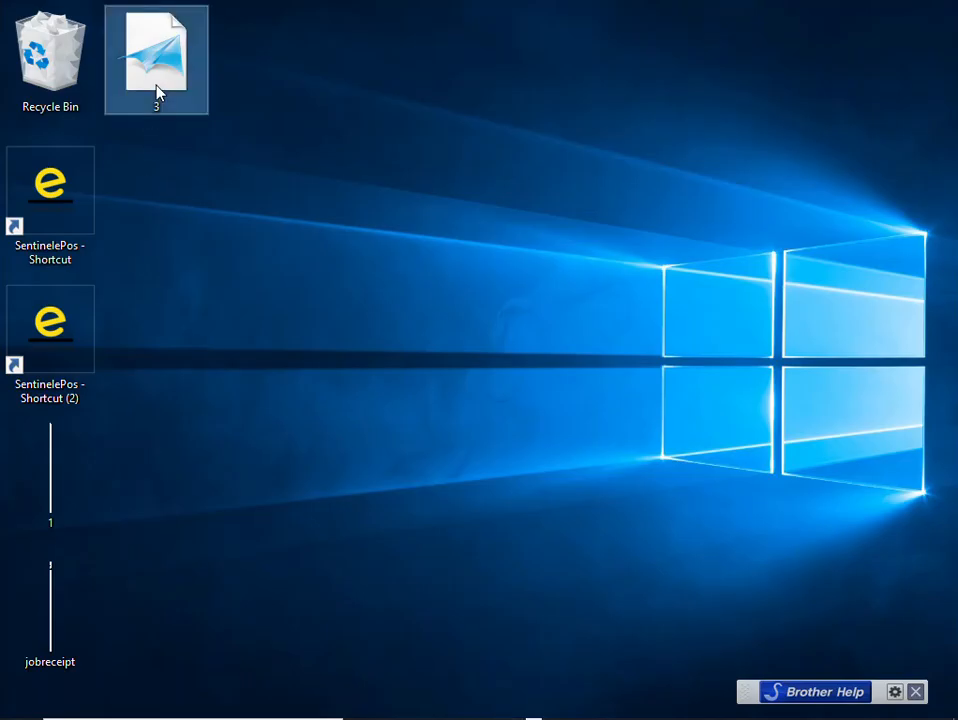
- Review the new job receipt's items, totals, customer and repair details
scroll(679, 254, down, 1)
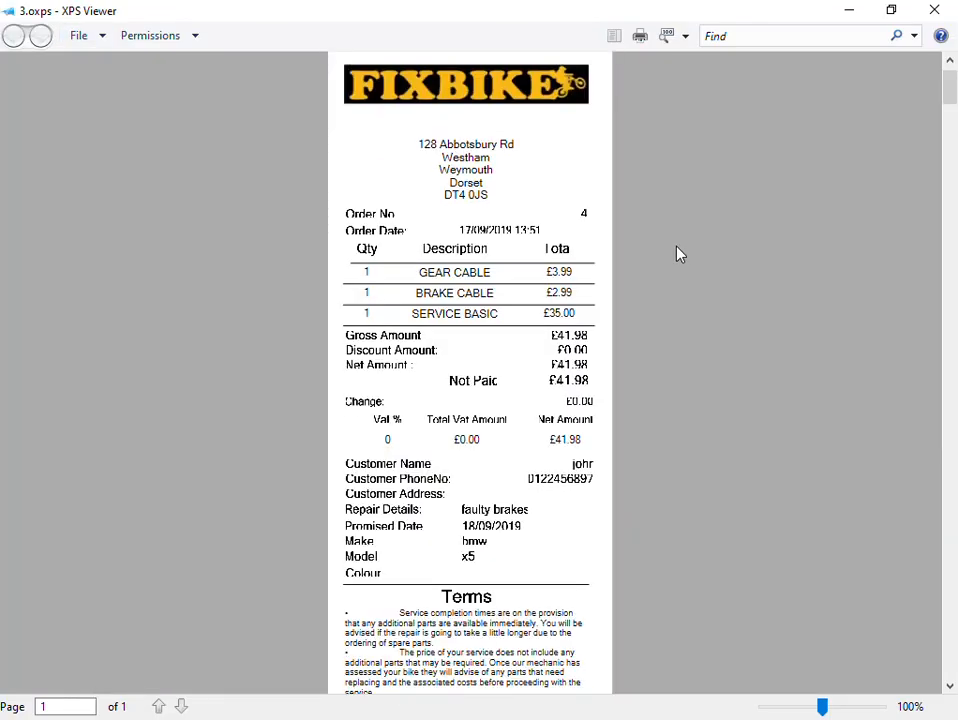
scroll(679, 254, down, 2)
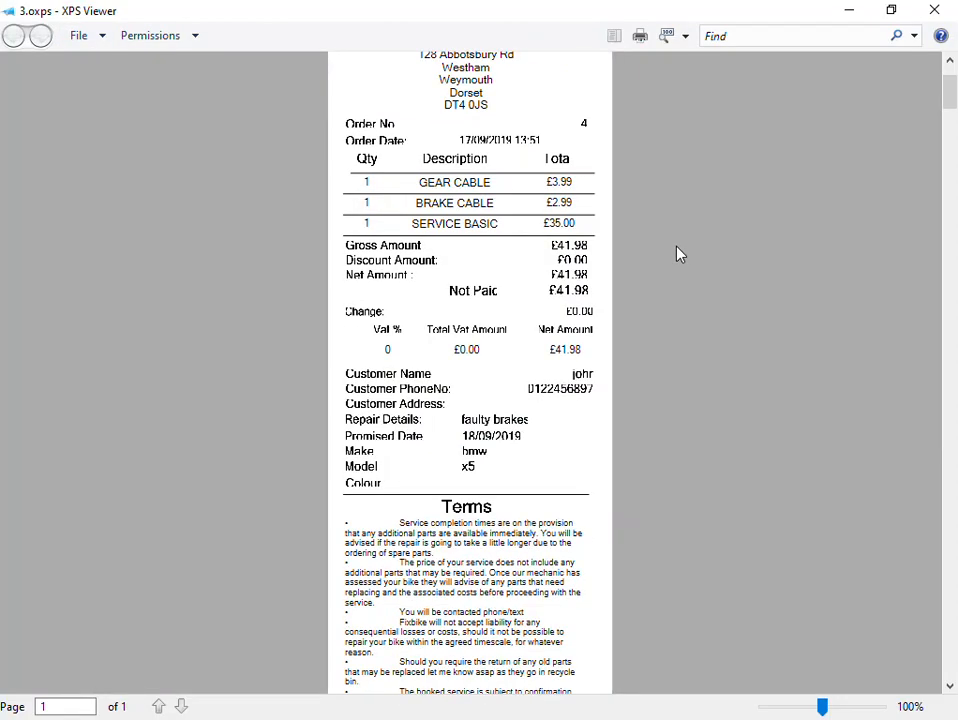
scroll(679, 254, down, 9)
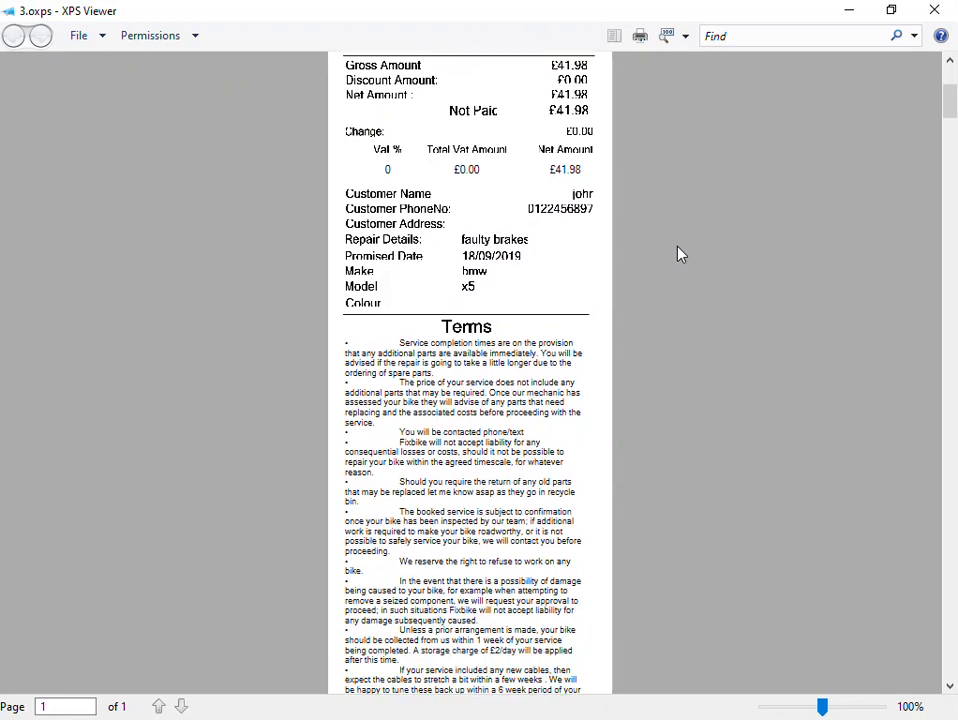
scroll(681, 253, up, 10)
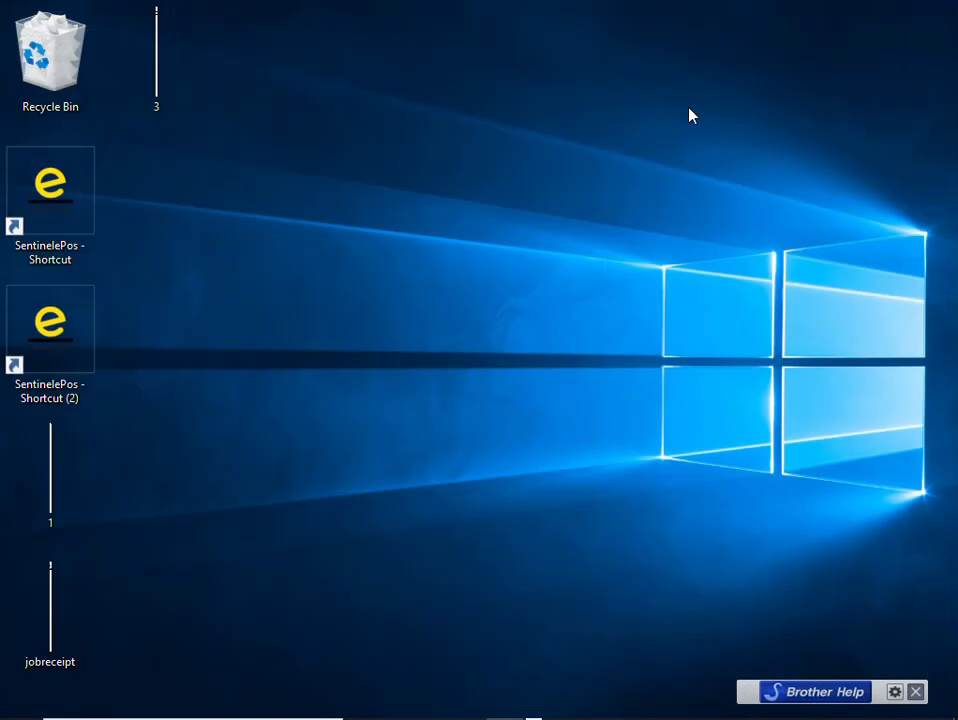
- Relaunch SentinelePos and open the order list
double_click(49, 346)
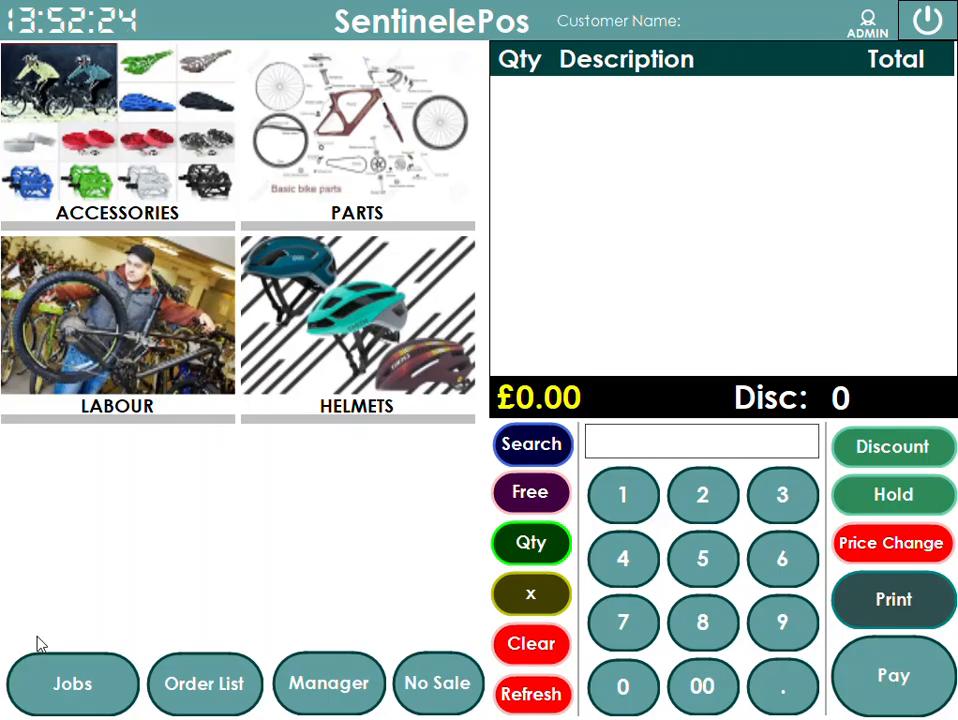
click(210, 695)
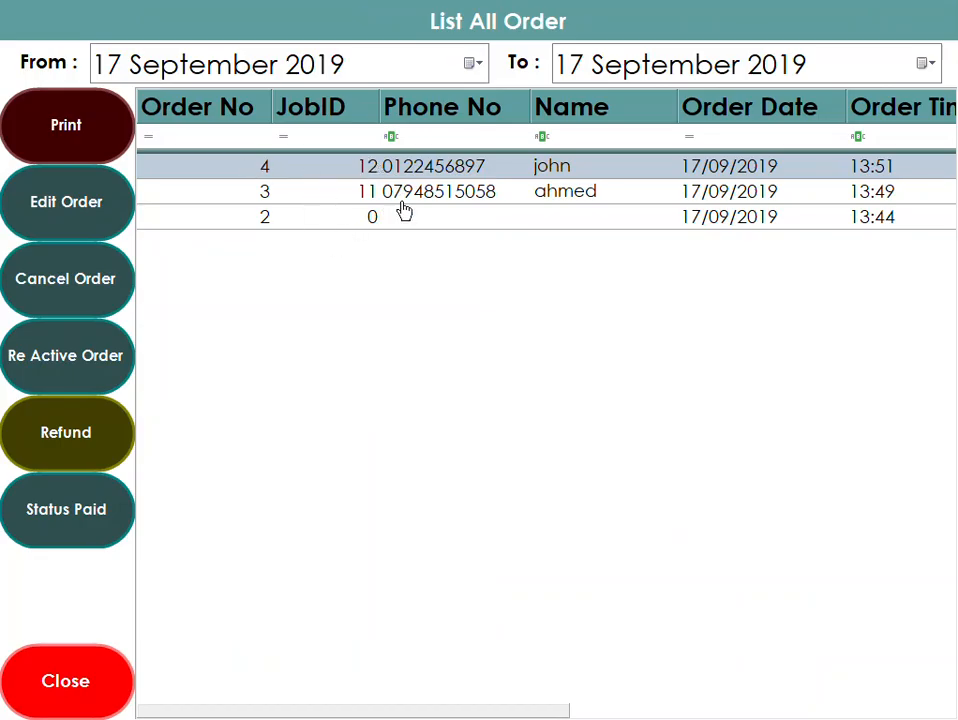
- Filter the order list by the customer name ahmed and select the matching order
click(577, 142)
text(ahmed)
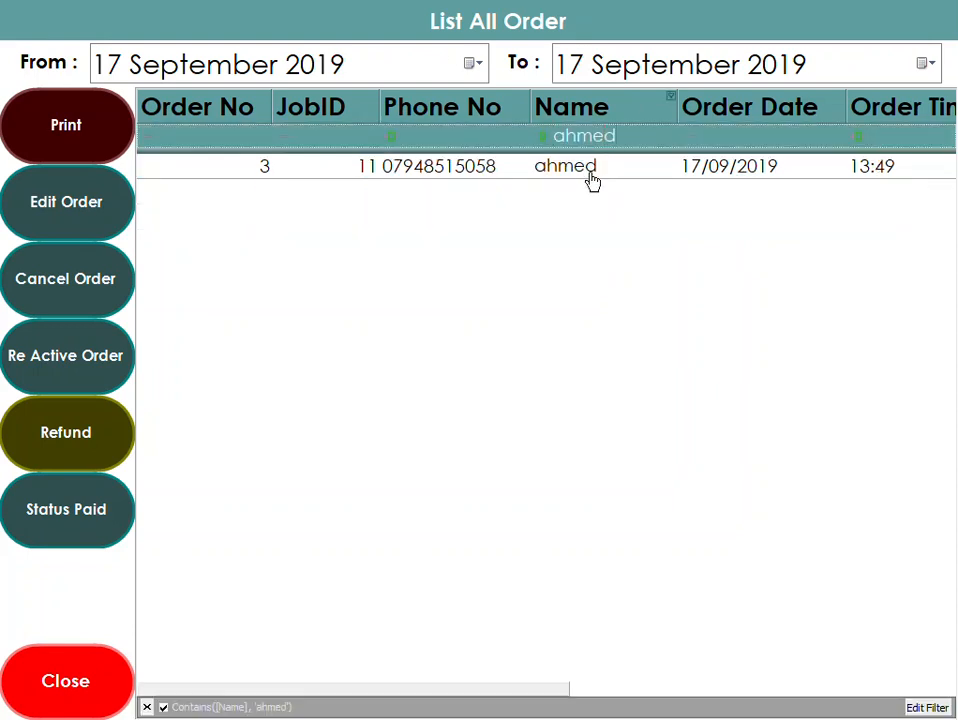
click(586, 168)
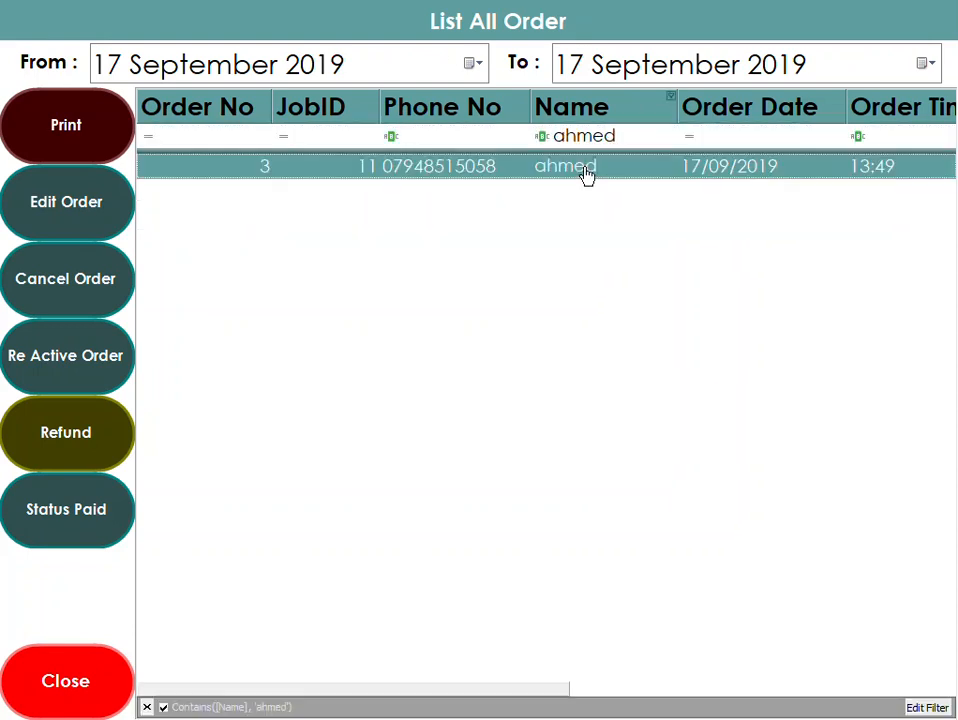
- Filter the order list by JobID 11 instead of name and select the matching order
click(315, 139)
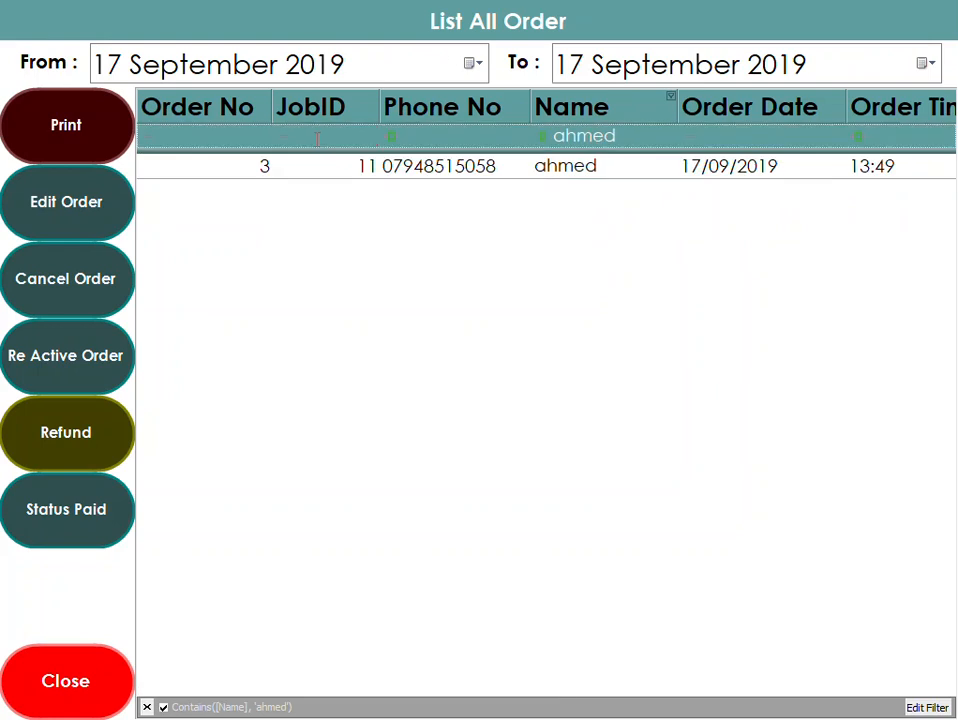
text(11)
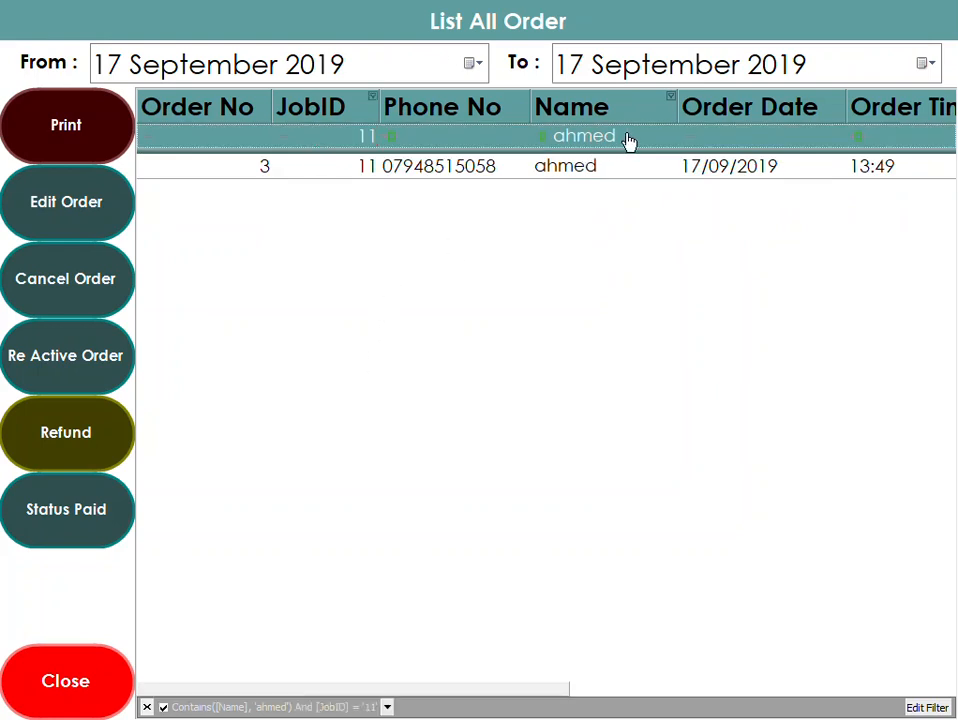
key(BackSpace)
key(BackSpace)
key(BackSpace)
key(BackSpace)
key(BackSpace)
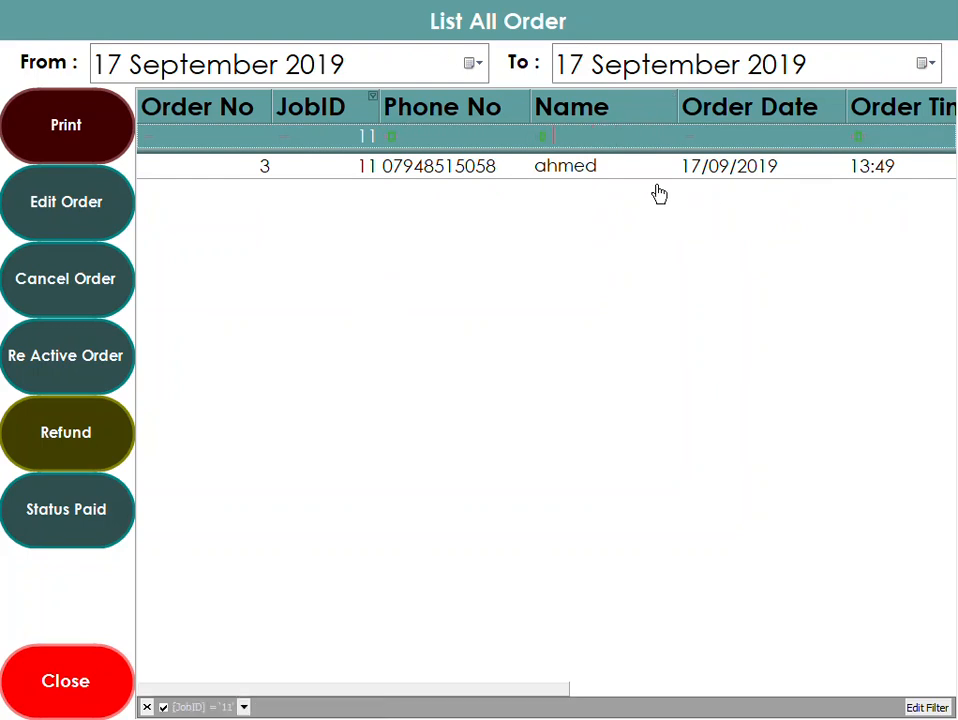
click(390, 140)
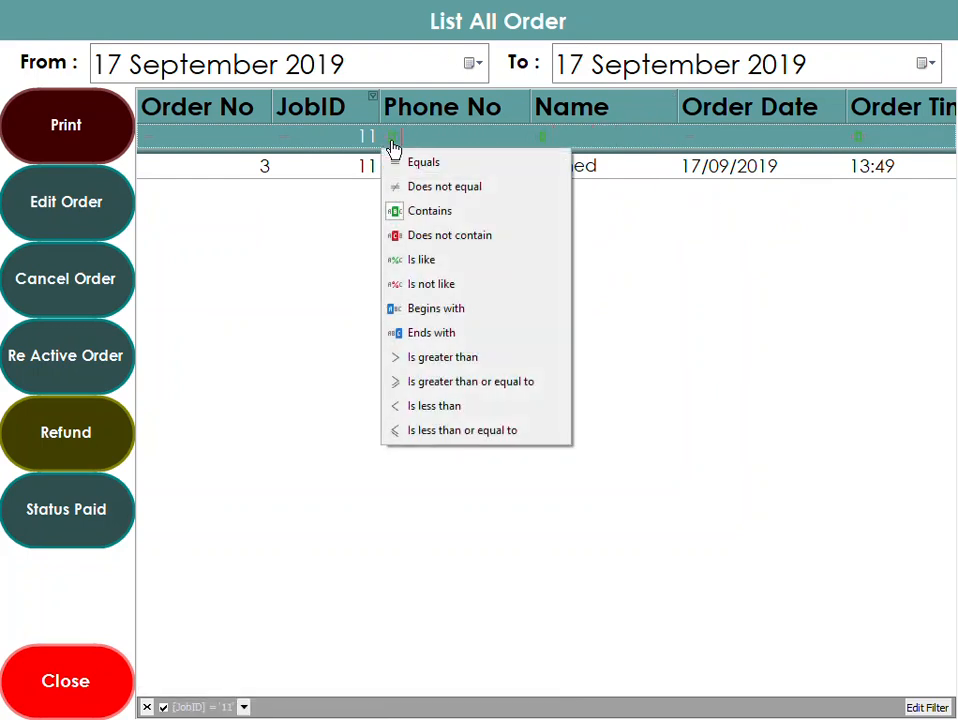
click(720, 361)
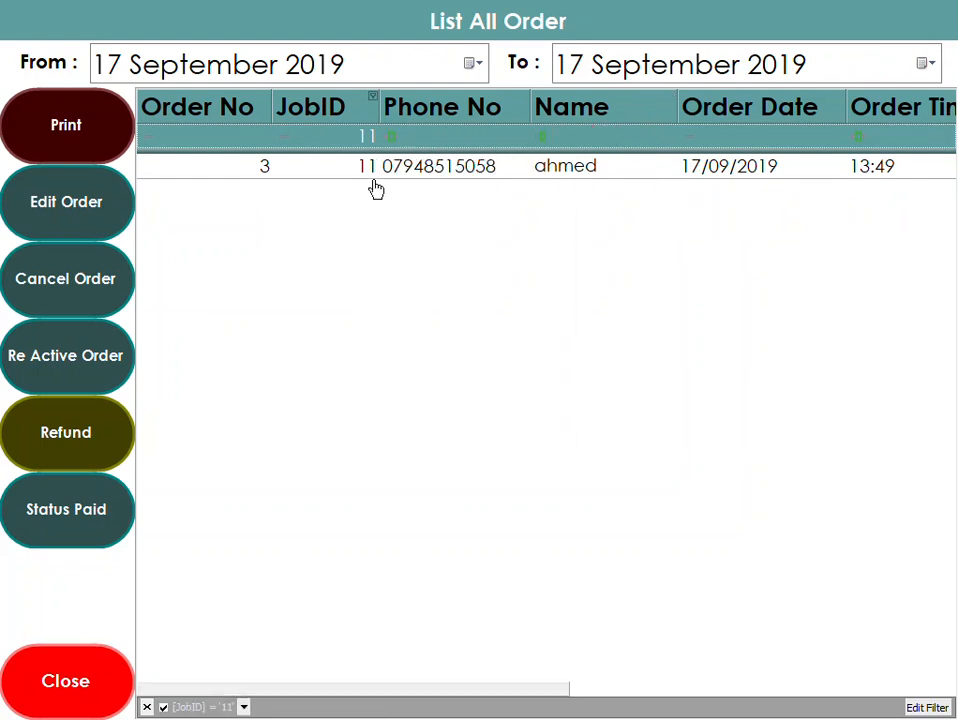
click(276, 180)
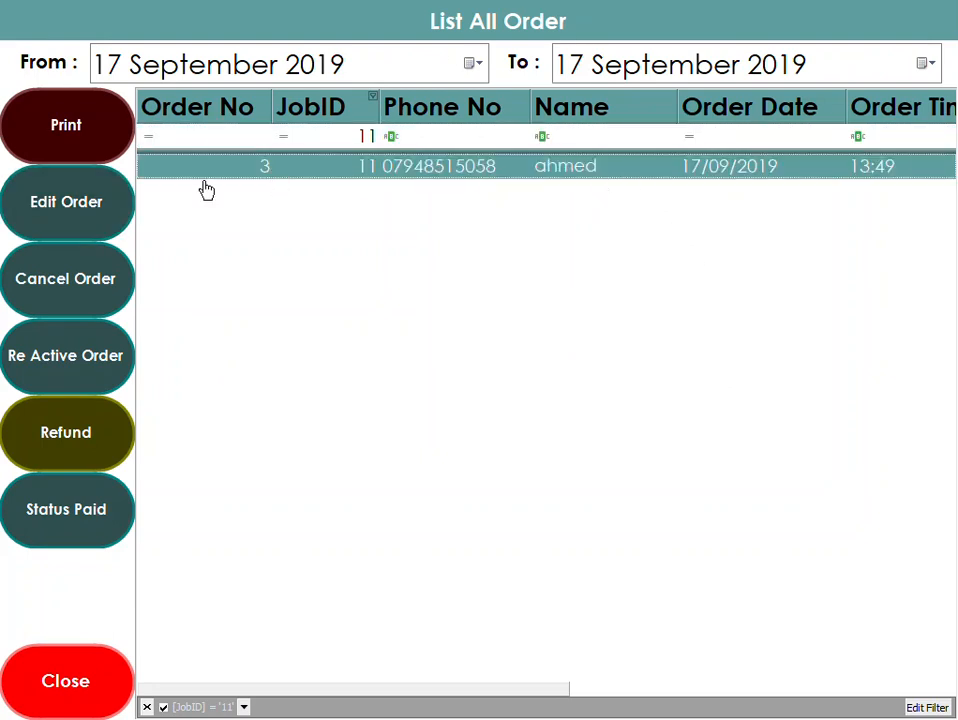
- Open order 3 for editing, open its repair job, and change the bike's colour to blue
click(103, 205)
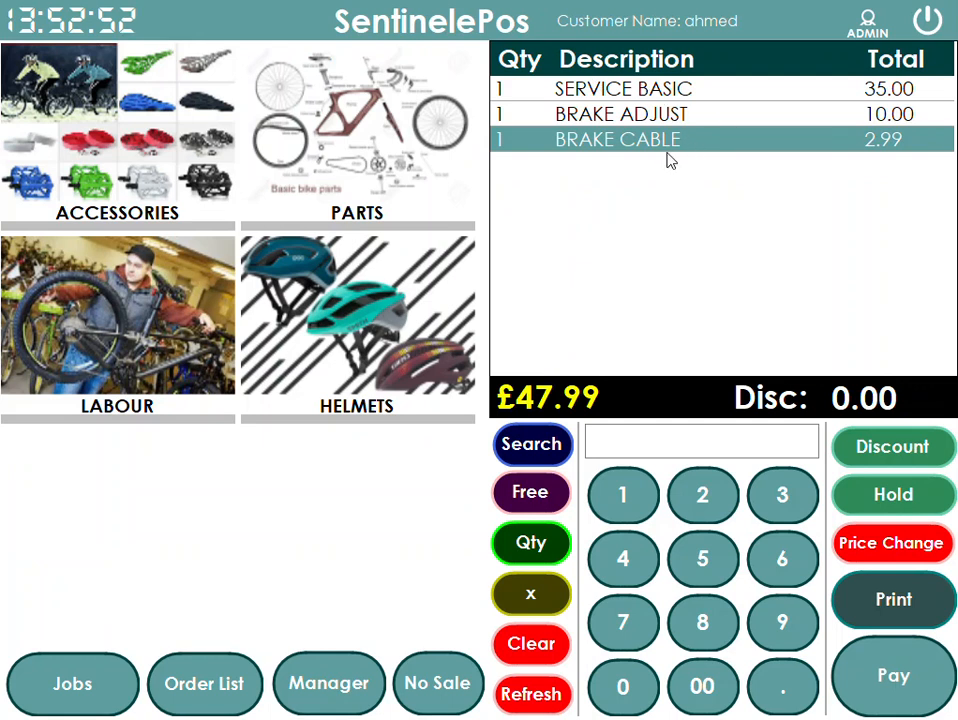
click(81, 684)
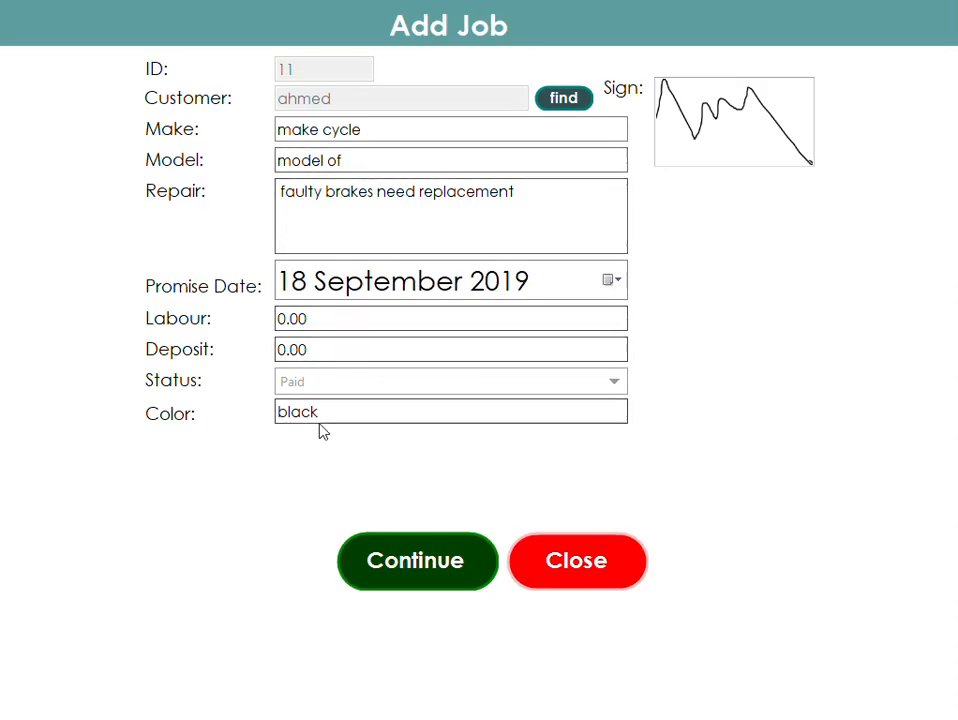
drag(324, 414, 145, 427)
text(blue)
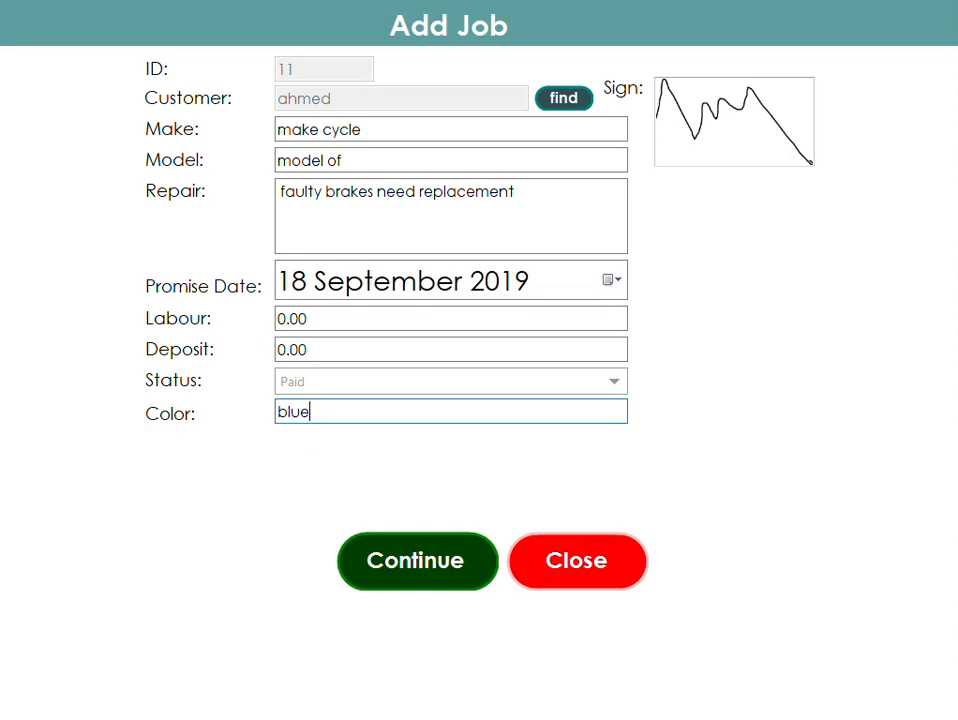
click(436, 586)
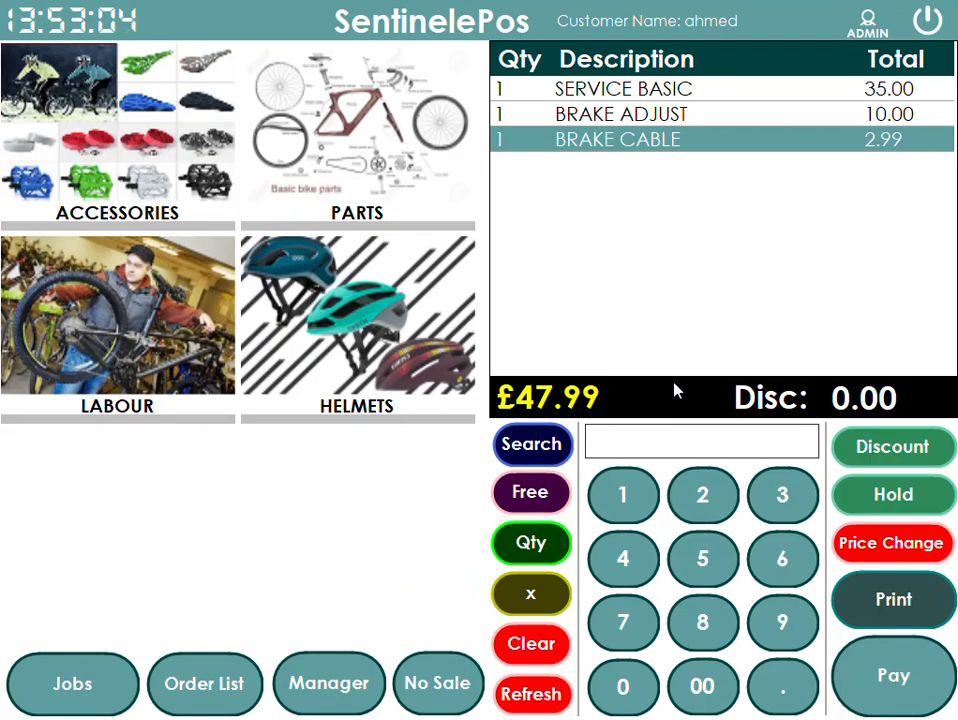
- Take a £50 cash payment for the order with receipt printing switched off, and close the change summary
click(861, 702)
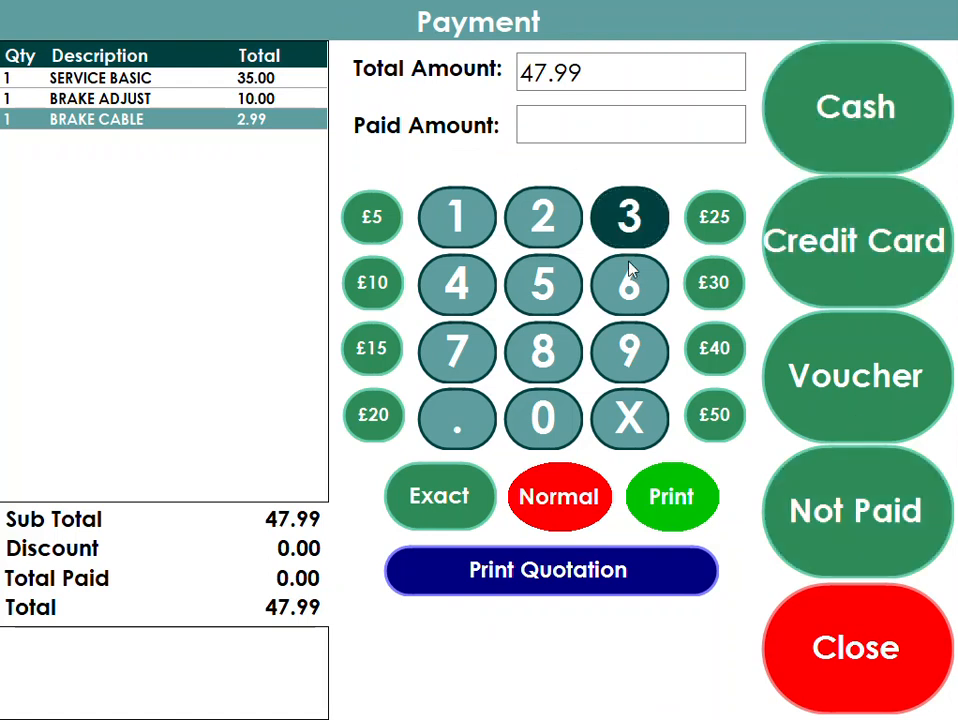
click(716, 418)
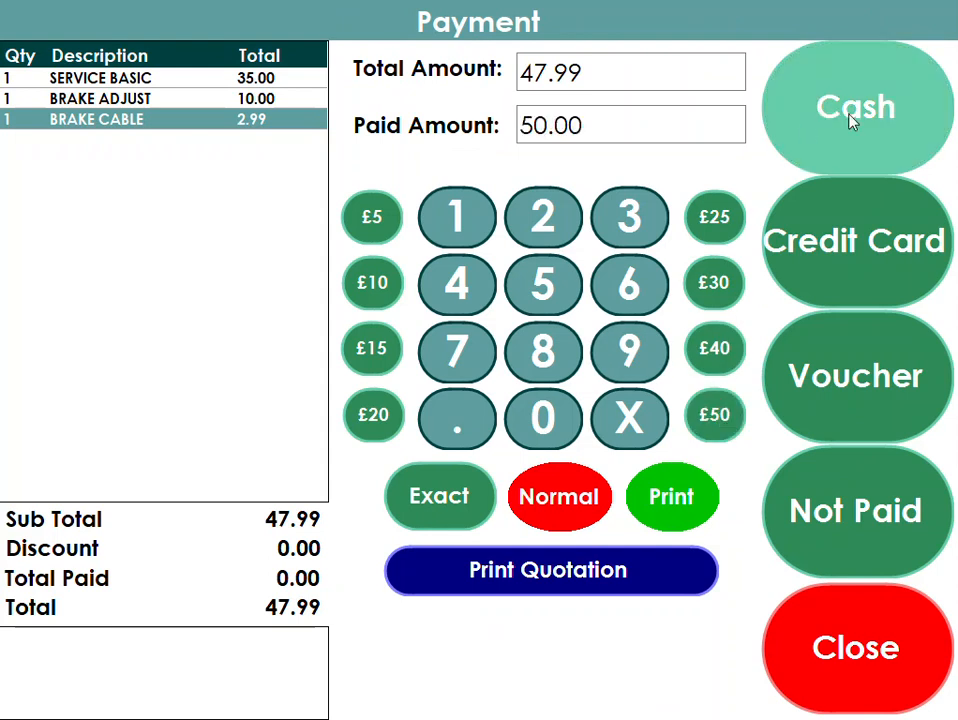
click(671, 496)
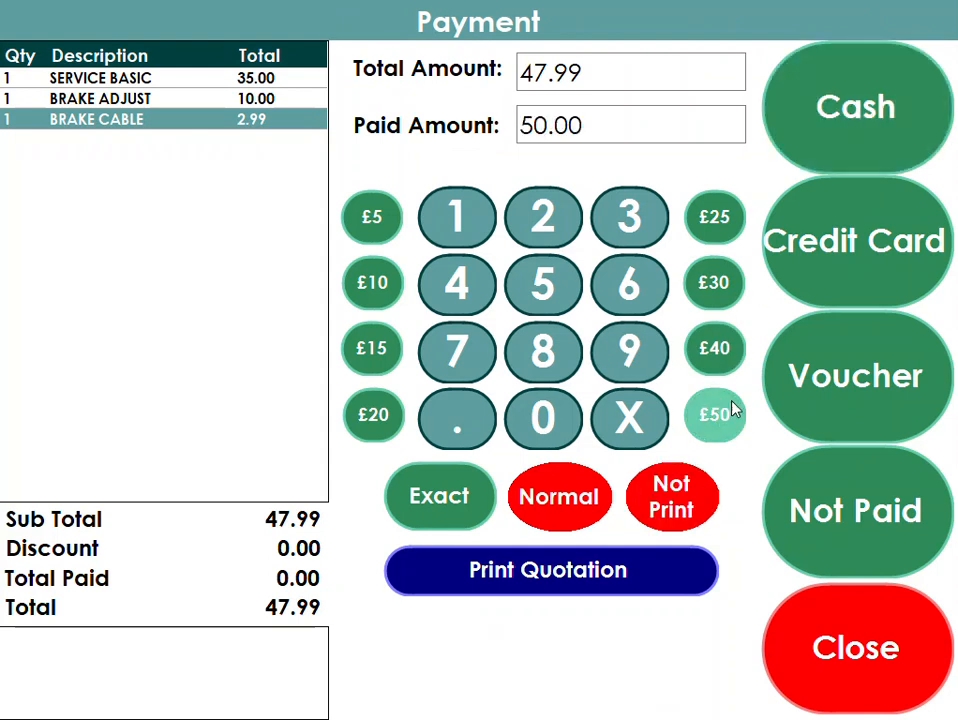
click(834, 135)
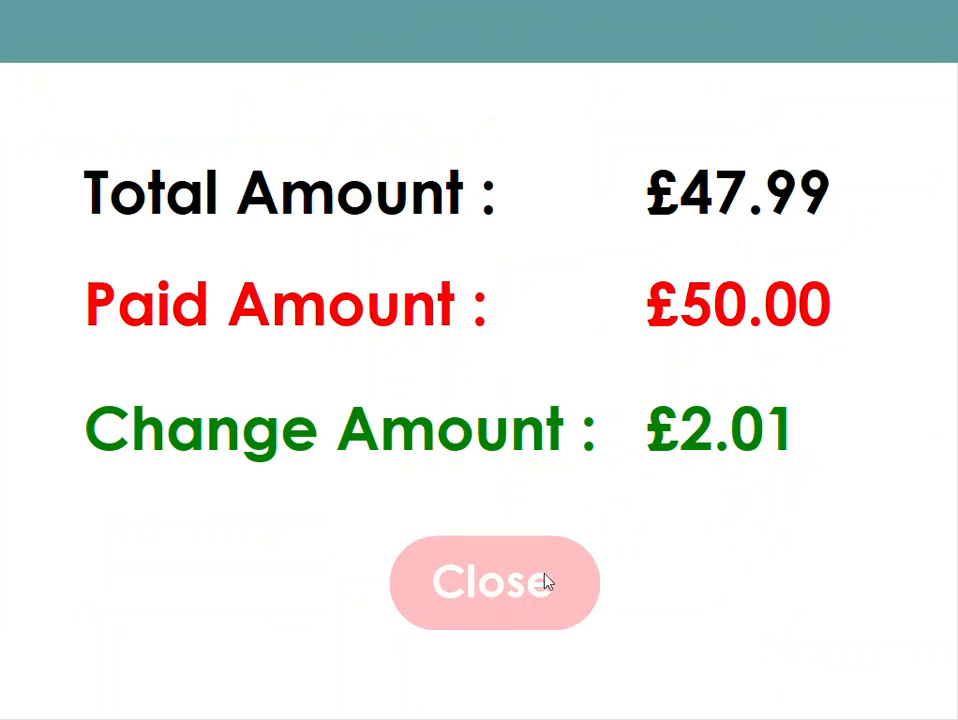
click(522, 595)
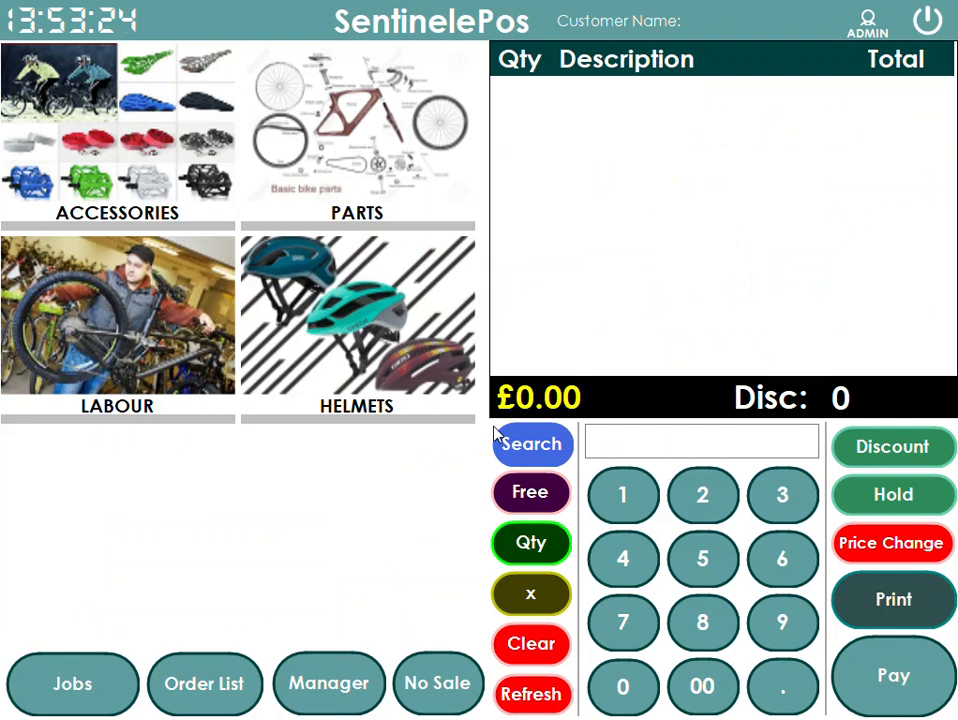
- Open the manager reports and review the day's sale figures by payment method
click(338, 682)
click(52, 88)
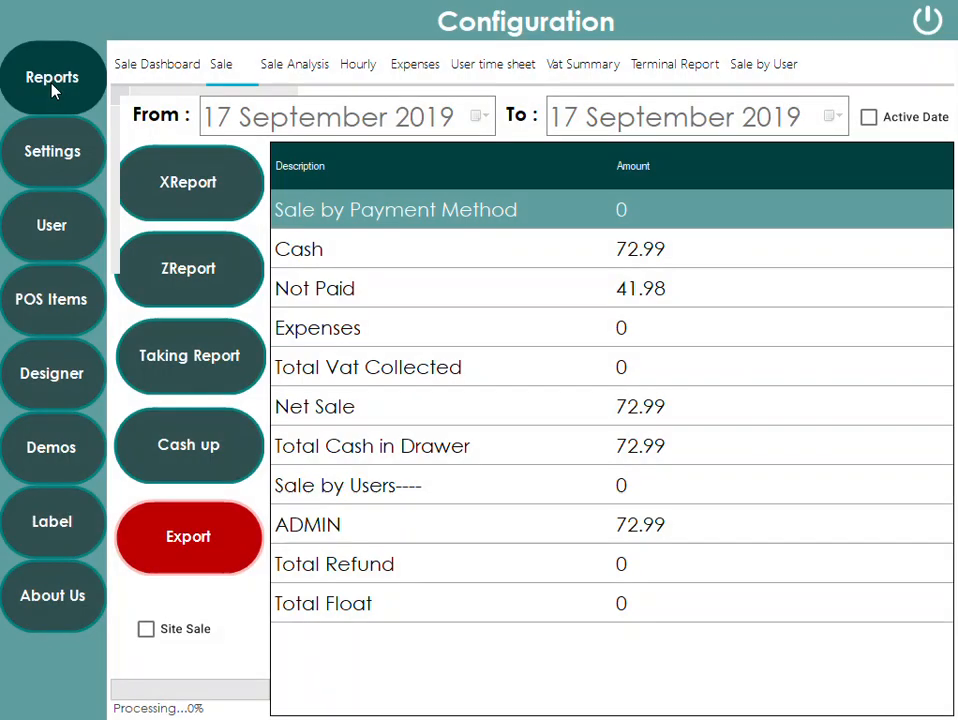
click(463, 262)
click(438, 293)
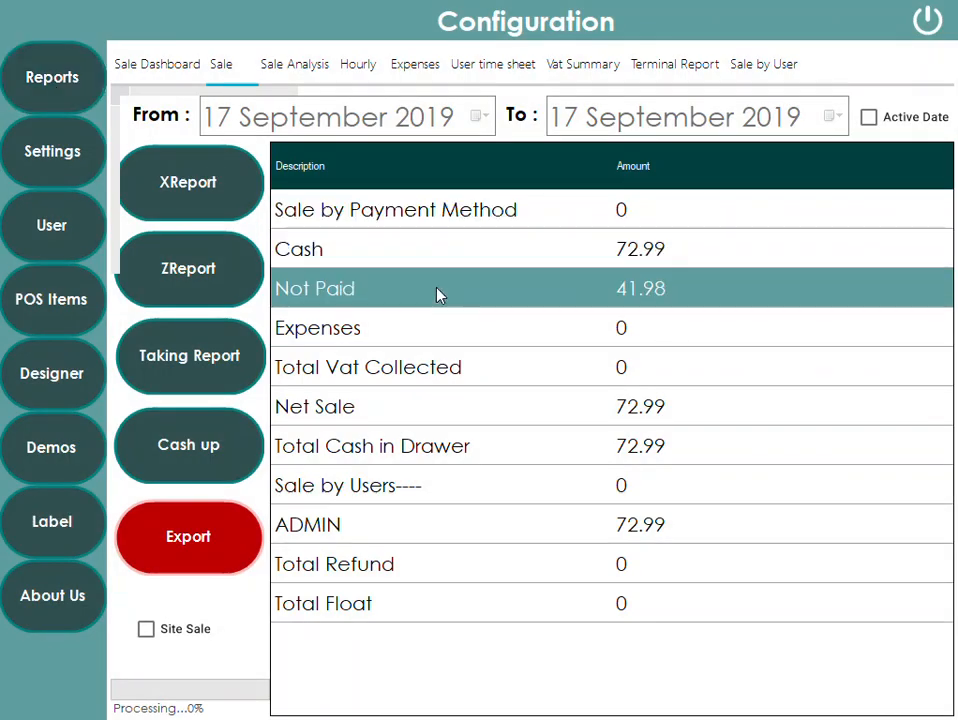
click(475, 264)
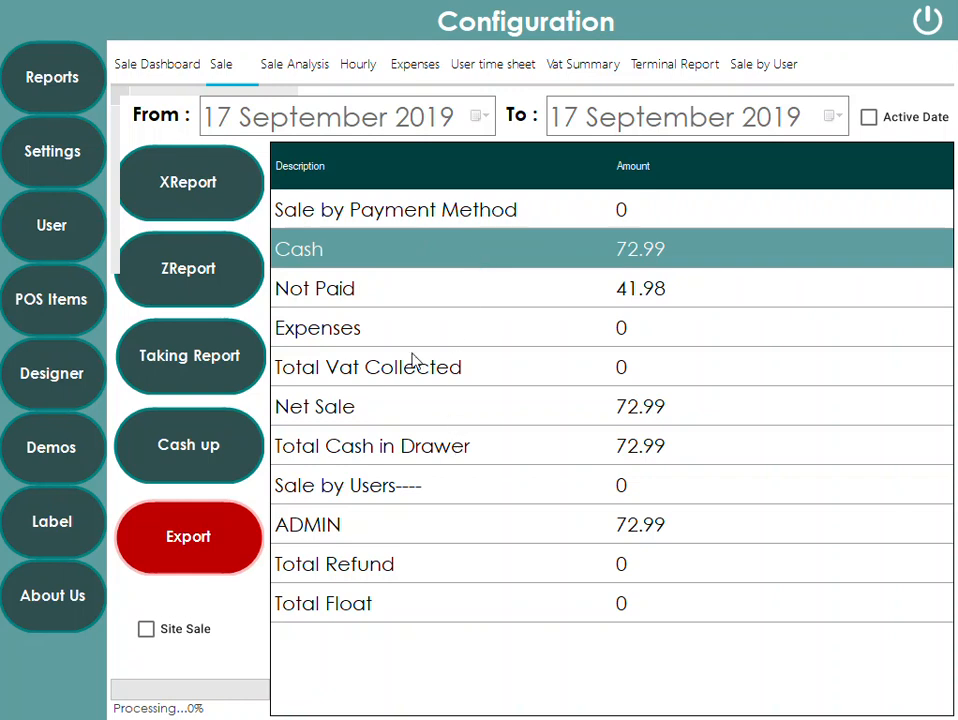
click(501, 422)
click(613, 451)
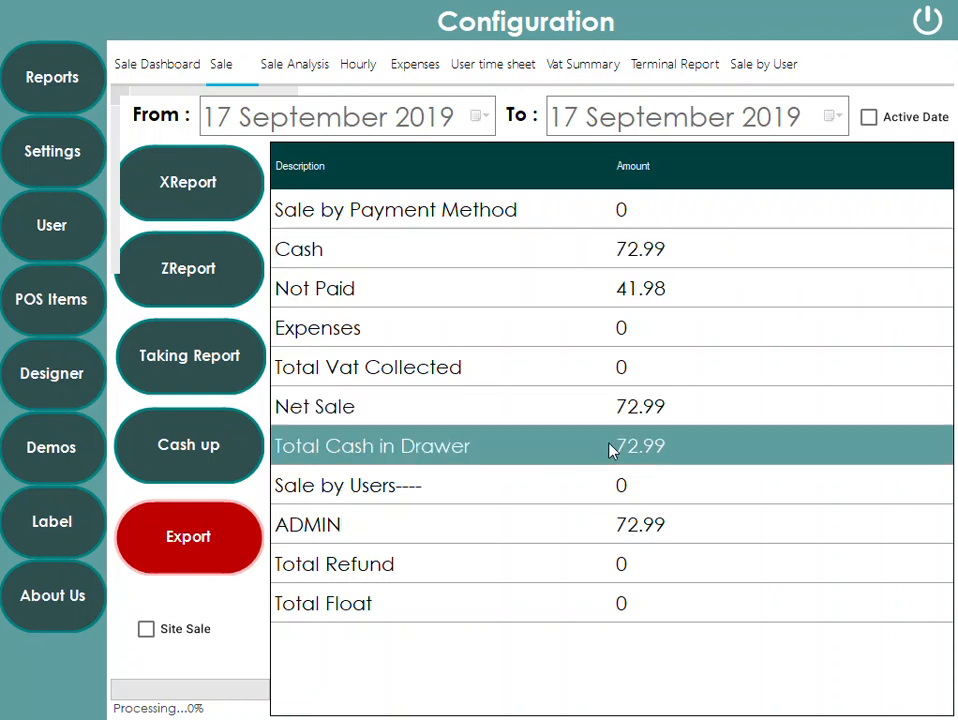
click(436, 371)
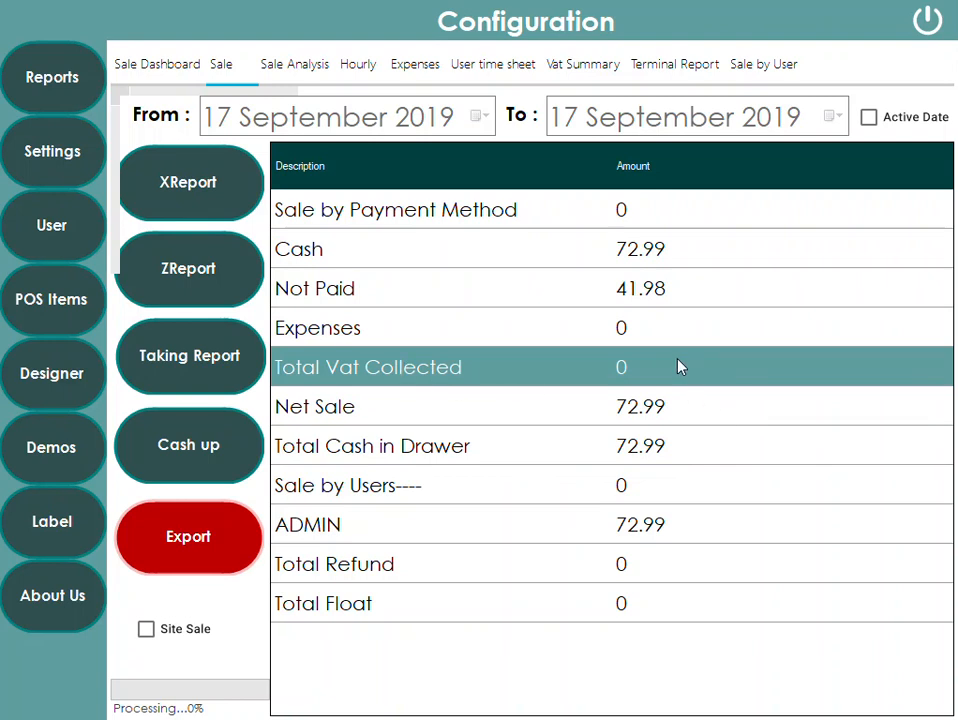
- Cash up the drawer with 25 one-pence coins, five £10 notes and five £50 notes, then calculate
click(193, 455)
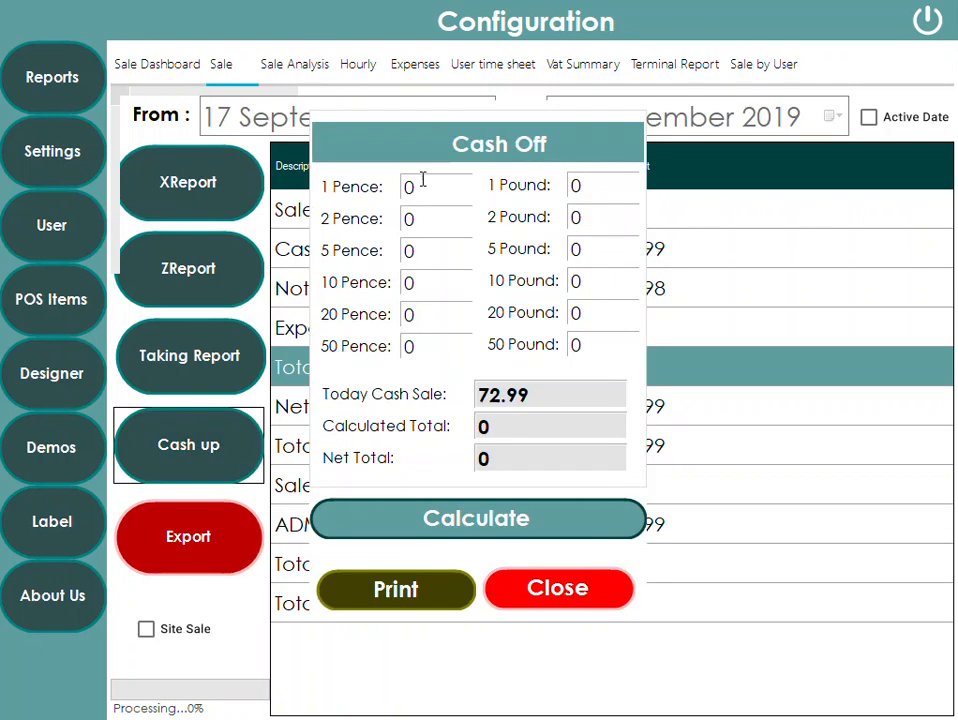
click(424, 184)
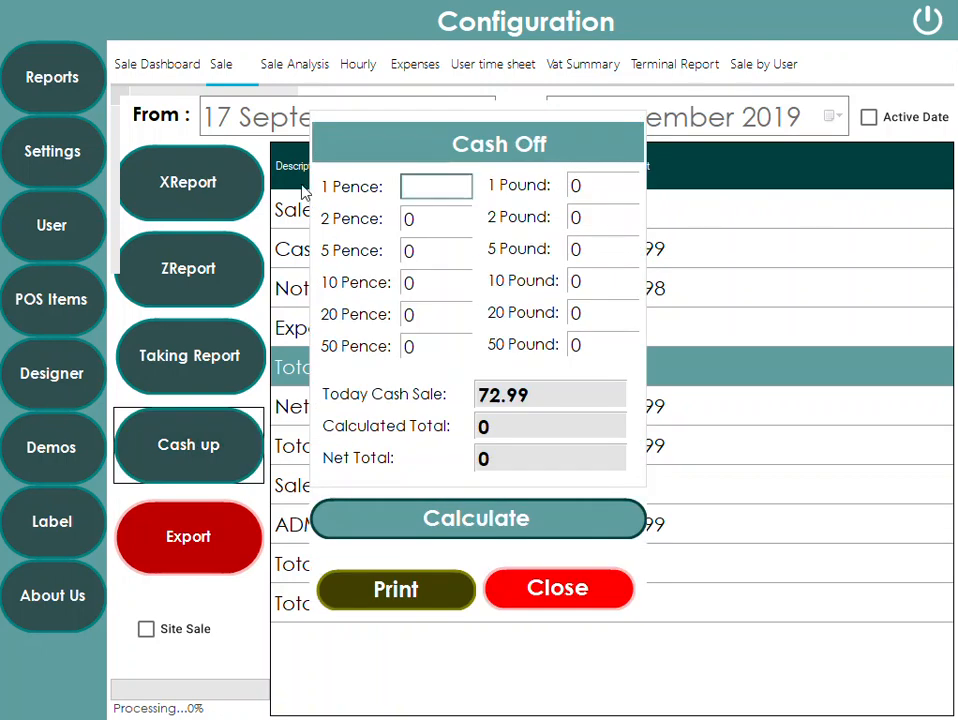
text(25)
click(600, 281)
text(5)
click(605, 346)
text(5)
click(495, 518)
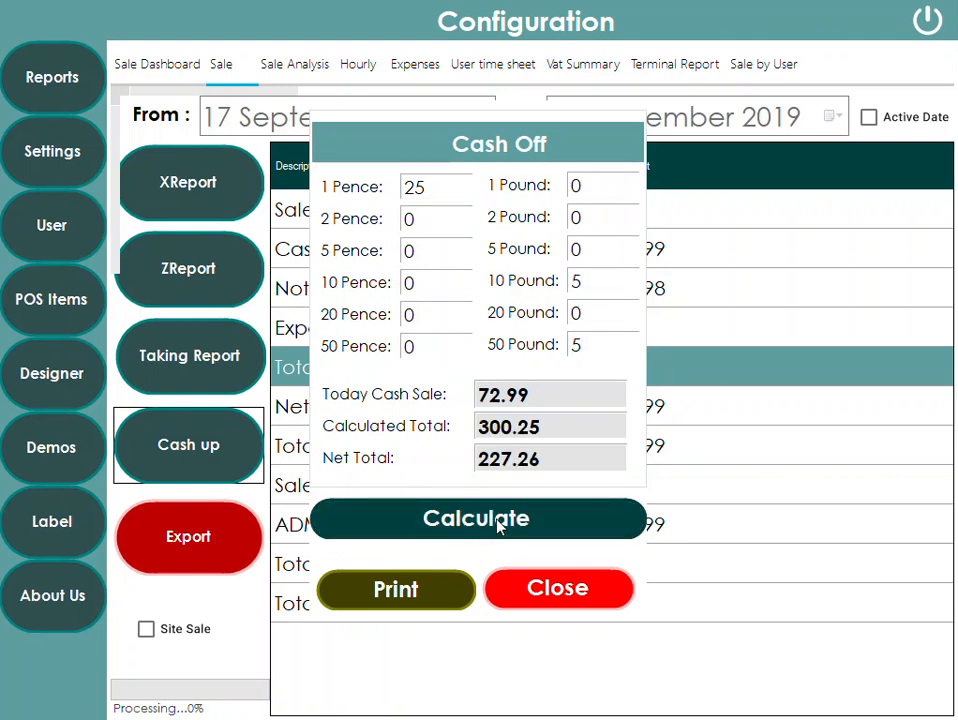
- Highlight the today cash sale, calculated total and net total figures, then close the cash-up dialog
drag(579, 423, 465, 428)
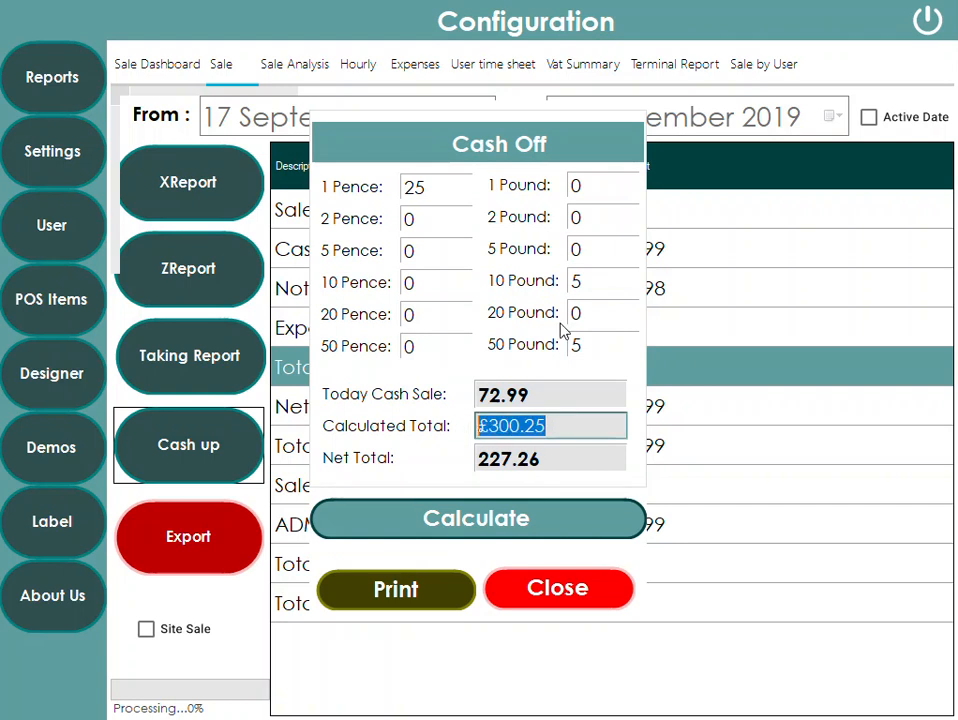
drag(547, 388, 444, 395)
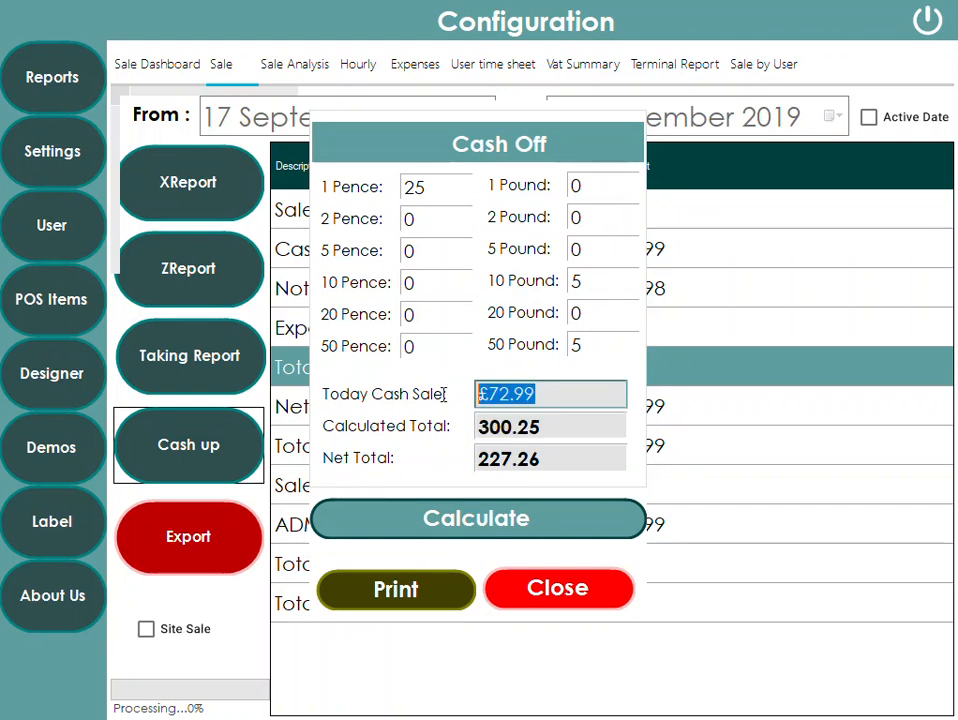
drag(566, 468, 439, 465)
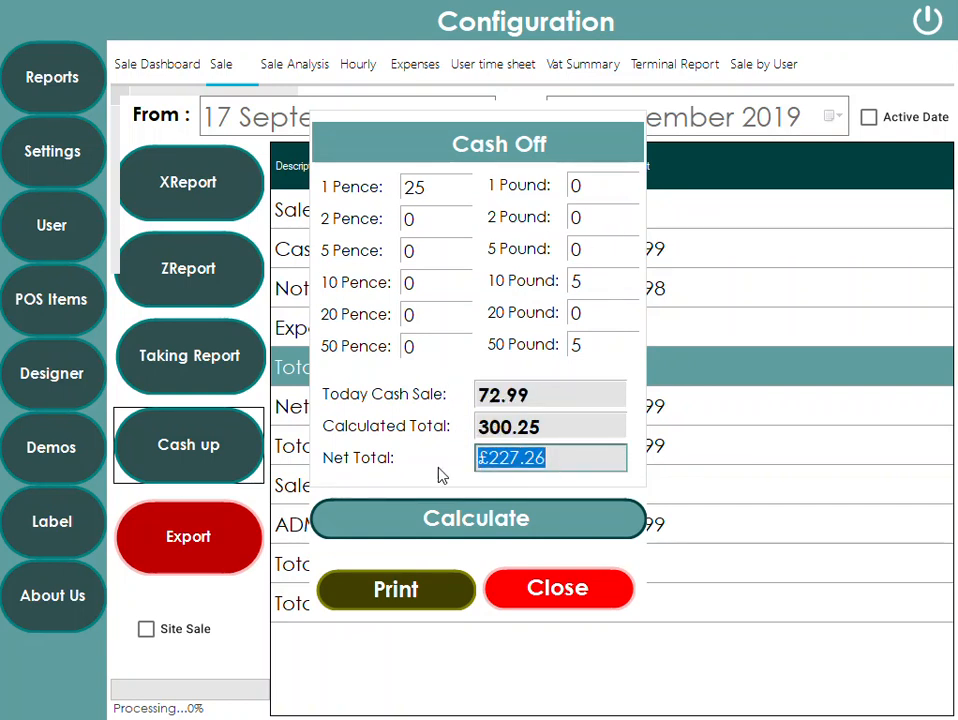
click(539, 590)
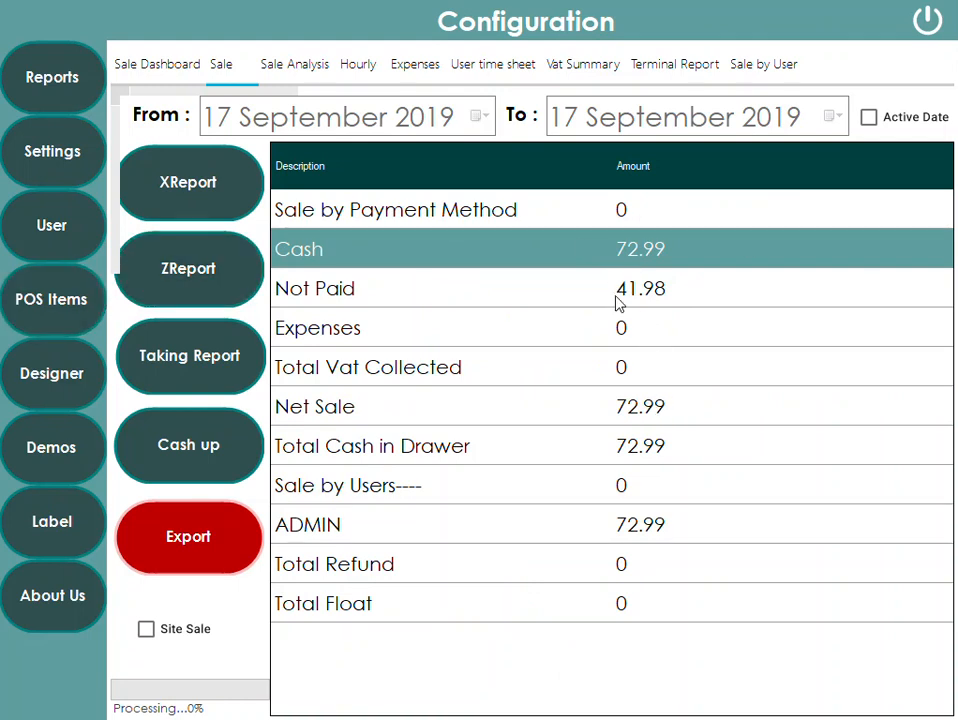
- Return to the EPOS and browse the Parts category items
click(927, 20)
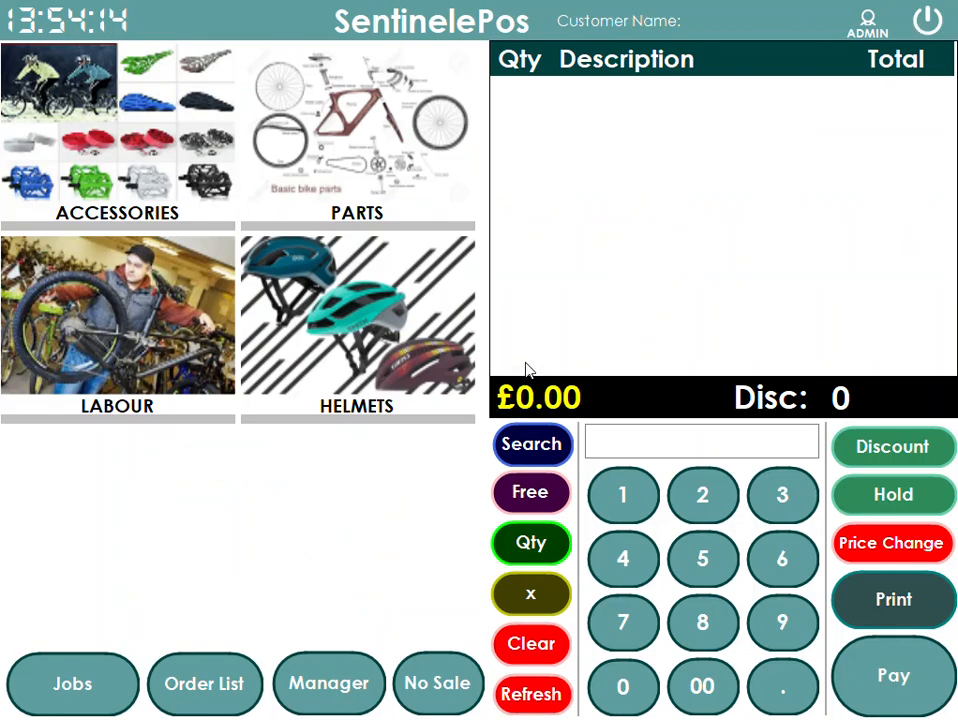
click(395, 190)
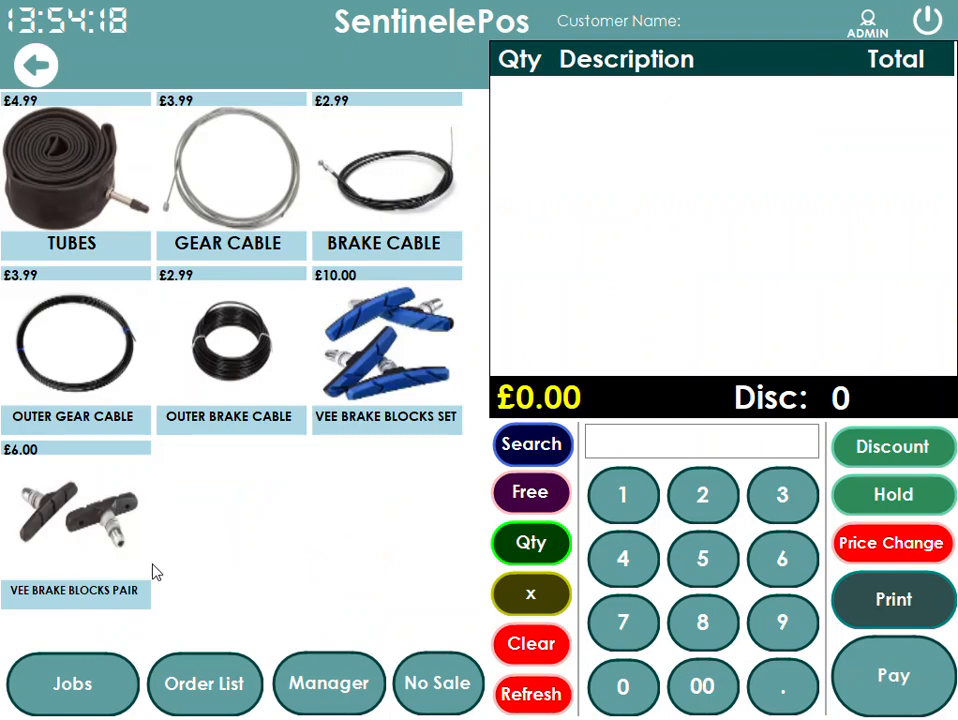
- Open the POS Items product settings and list the products in the PARTS category
click(335, 695)
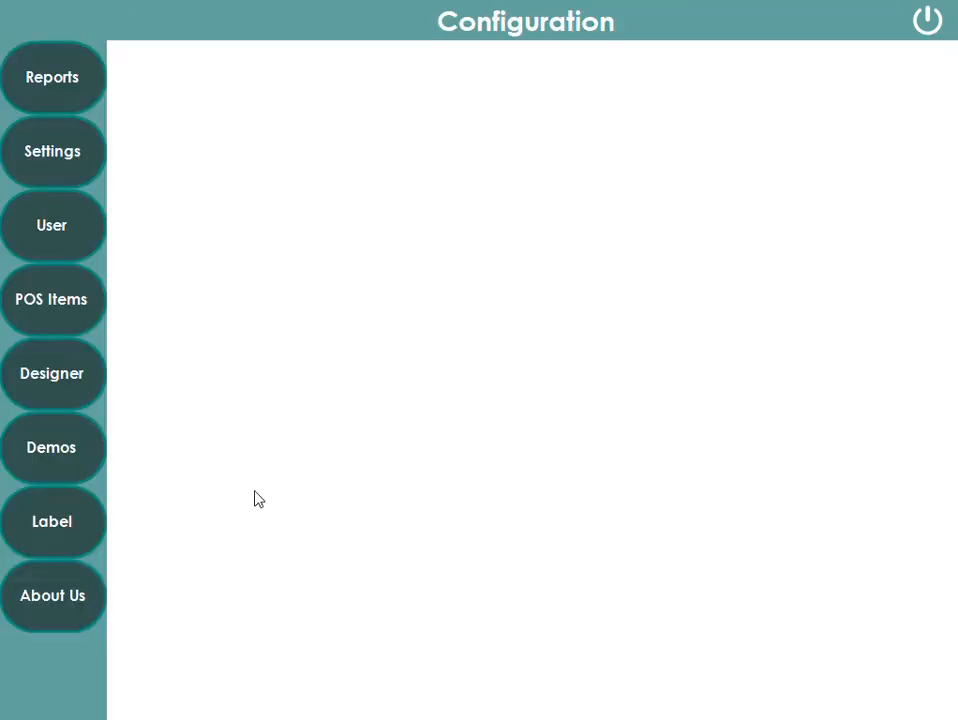
click(20, 320)
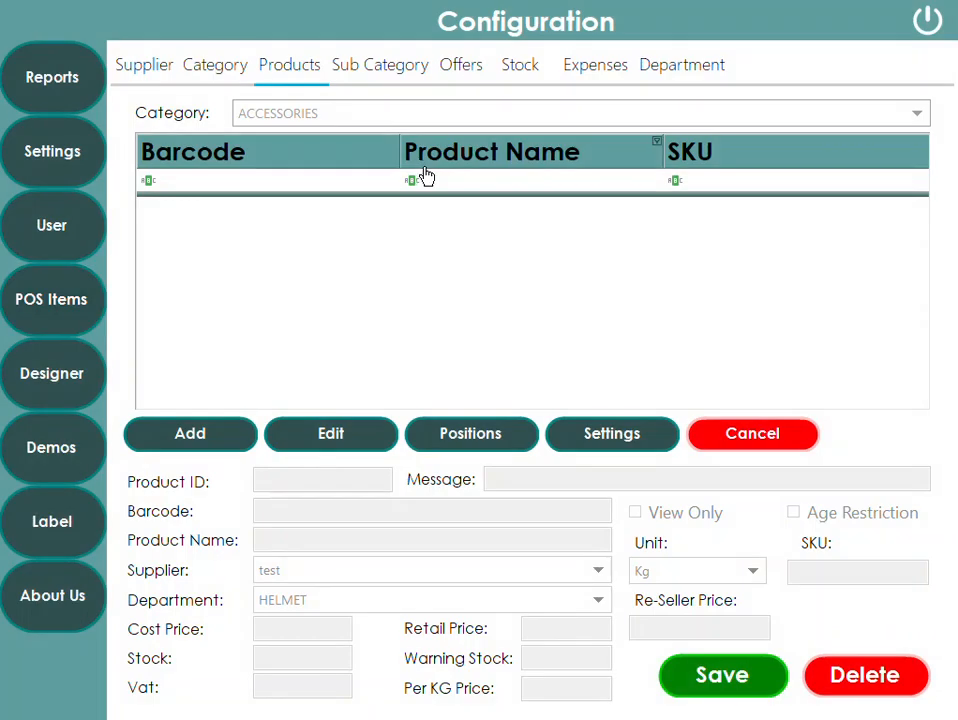
click(325, 120)
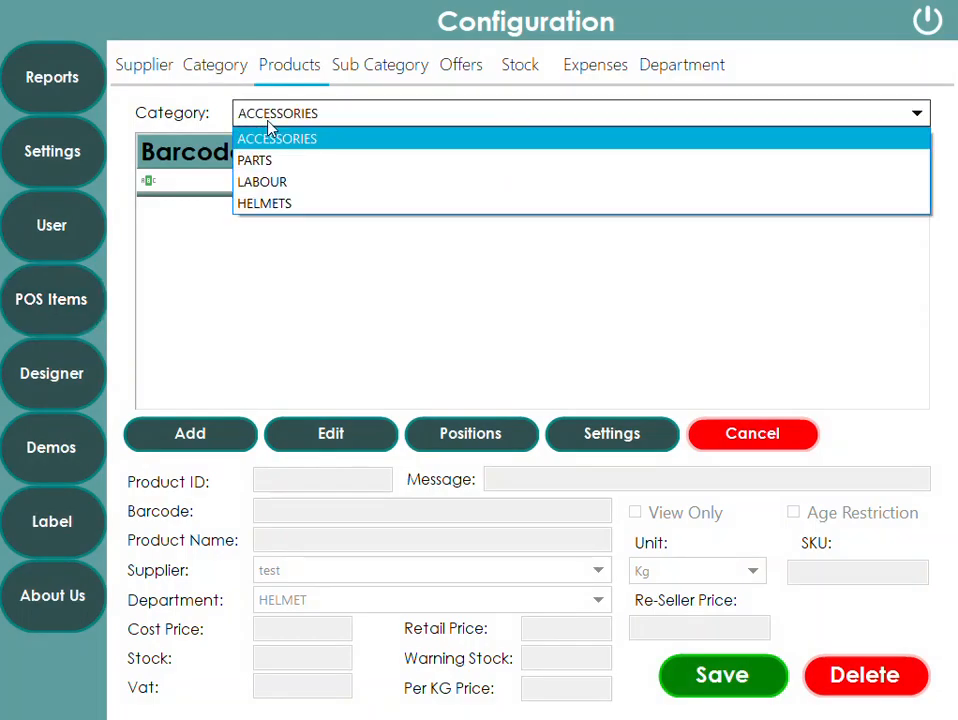
click(268, 165)
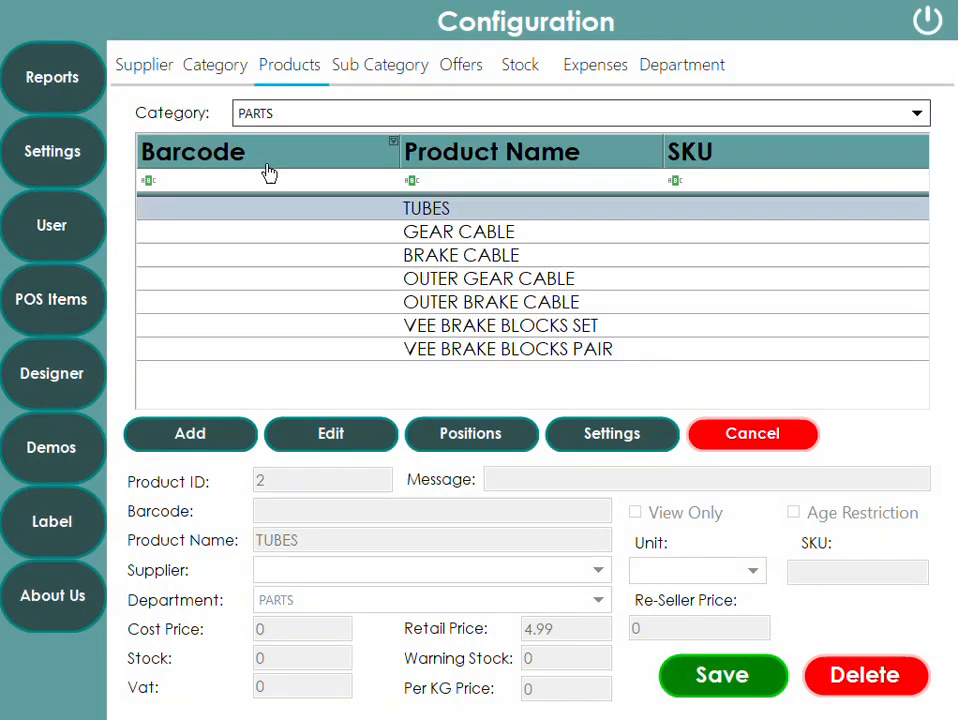
- Add a new product named TUBE in the PARTS department with a retail price of 25.99 and save it
click(180, 440)
click(305, 545)
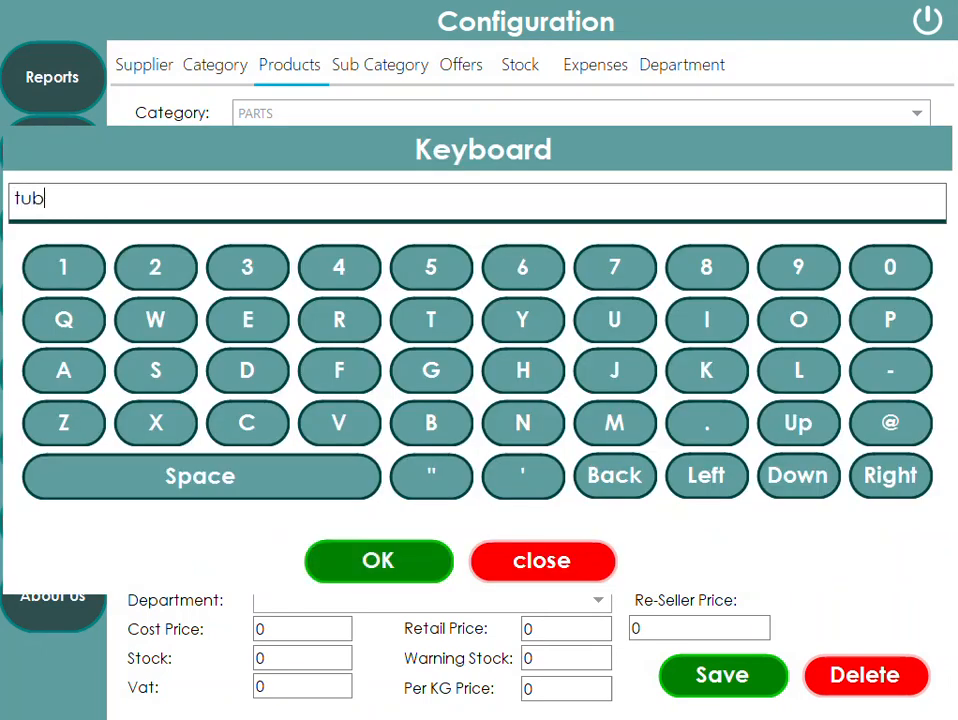
click(408, 575)
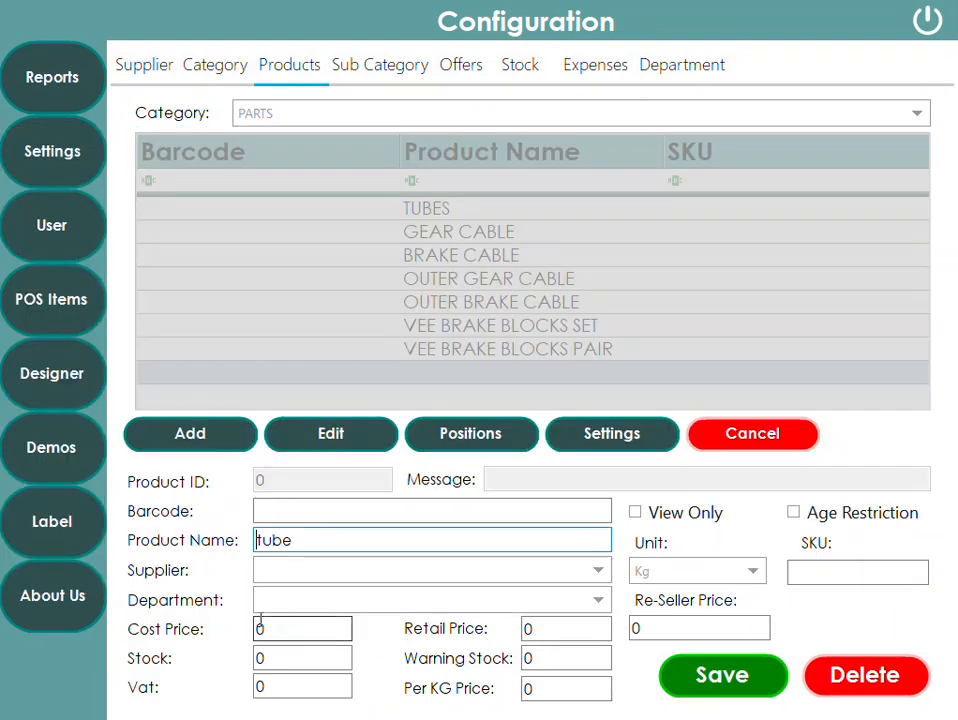
drag(309, 539, 122, 537)
text(TU)
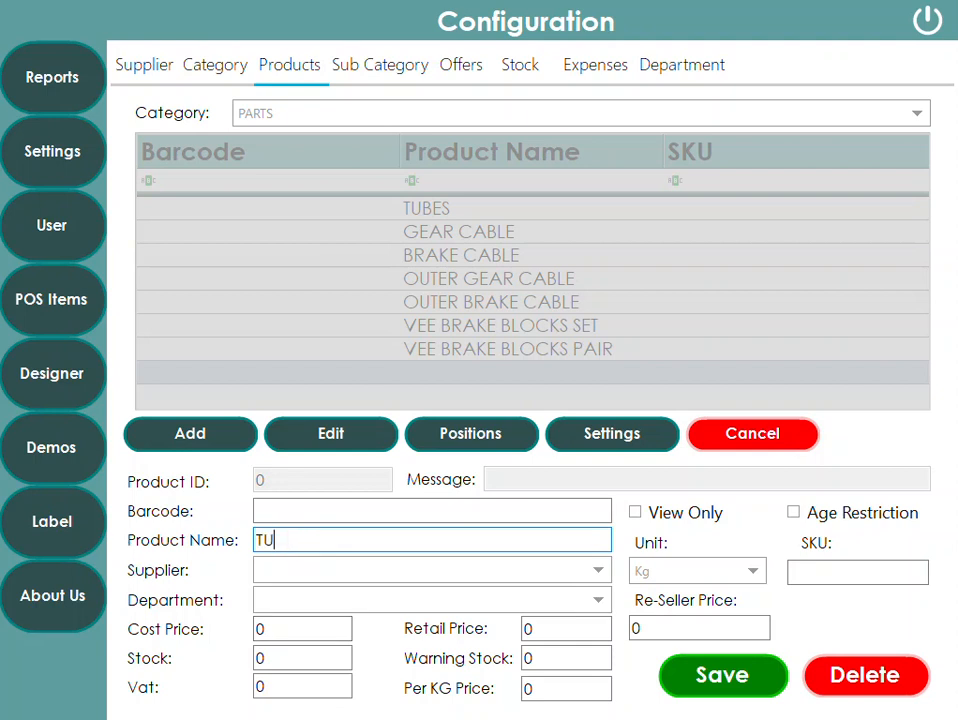
text(BE)
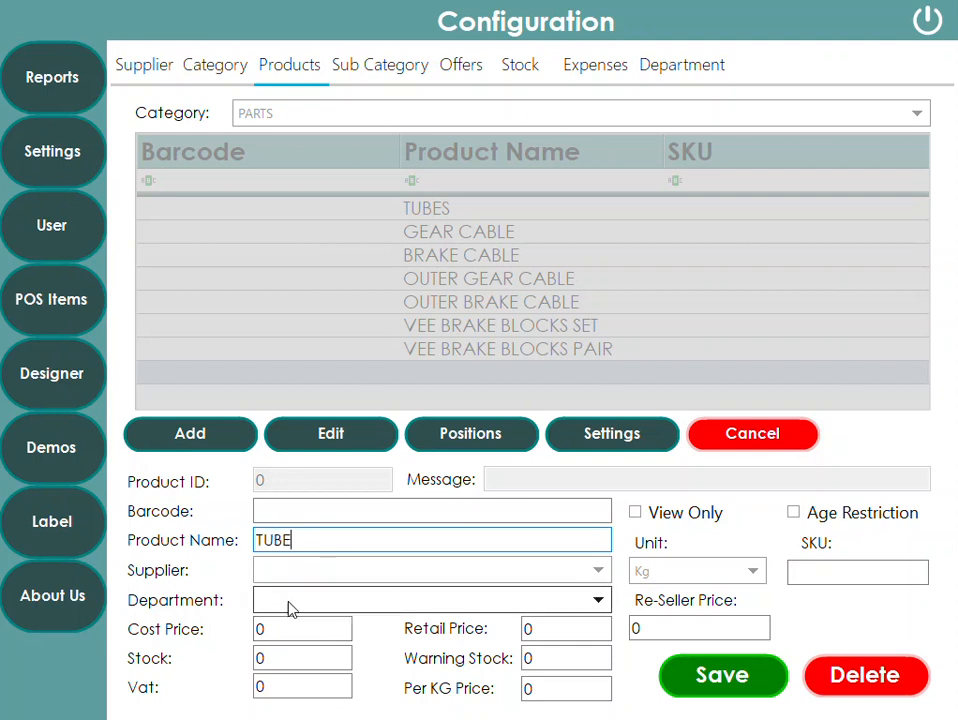
click(291, 606)
click(286, 689)
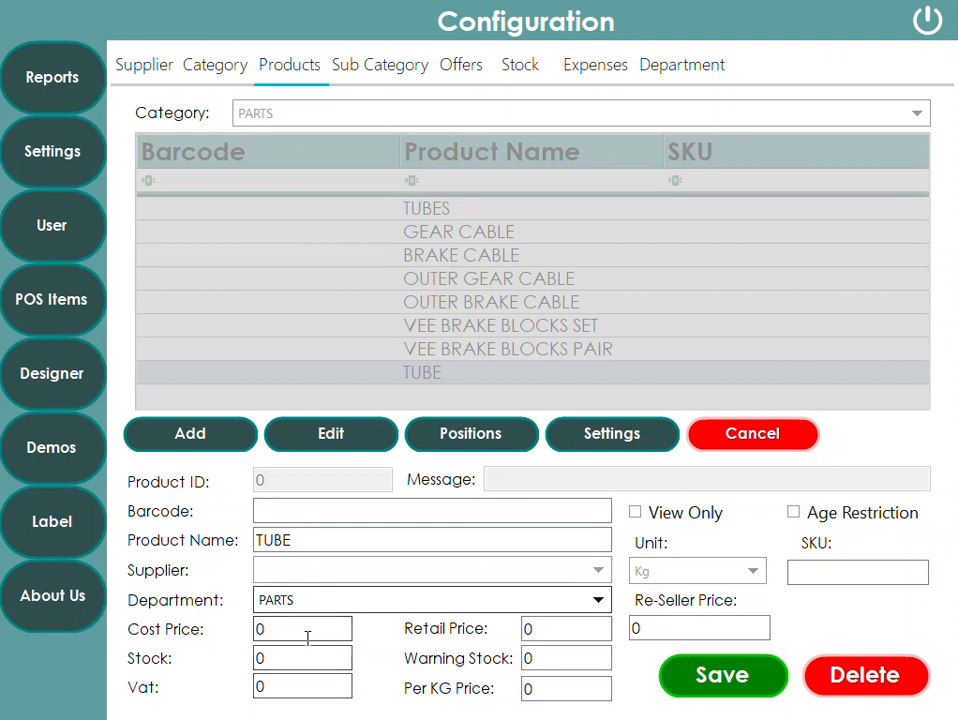
click(568, 624)
text(25.99)
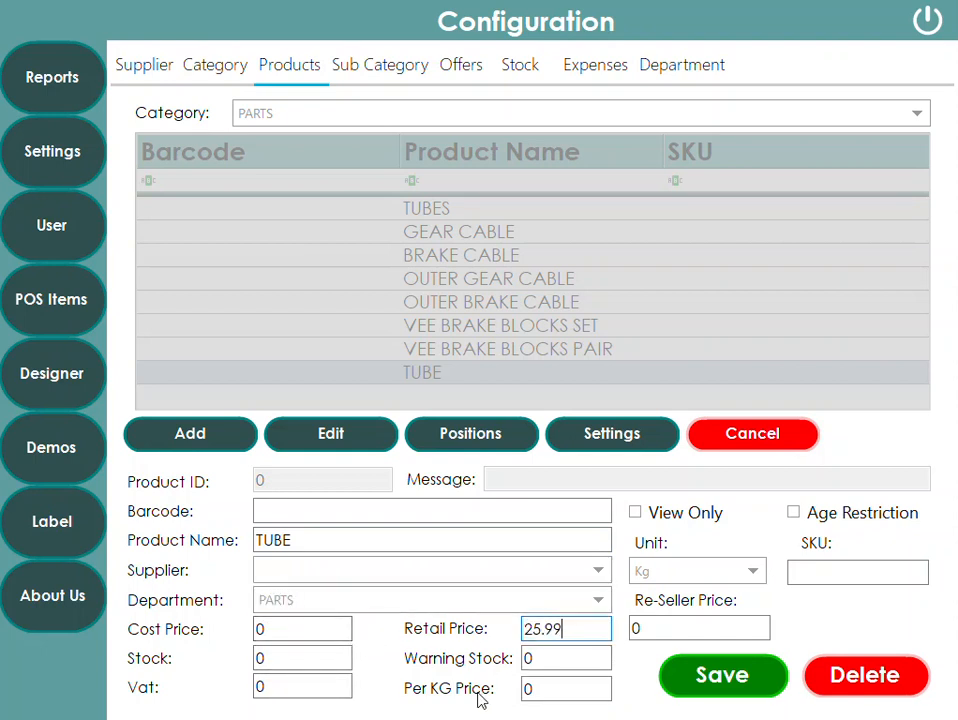
click(724, 678)
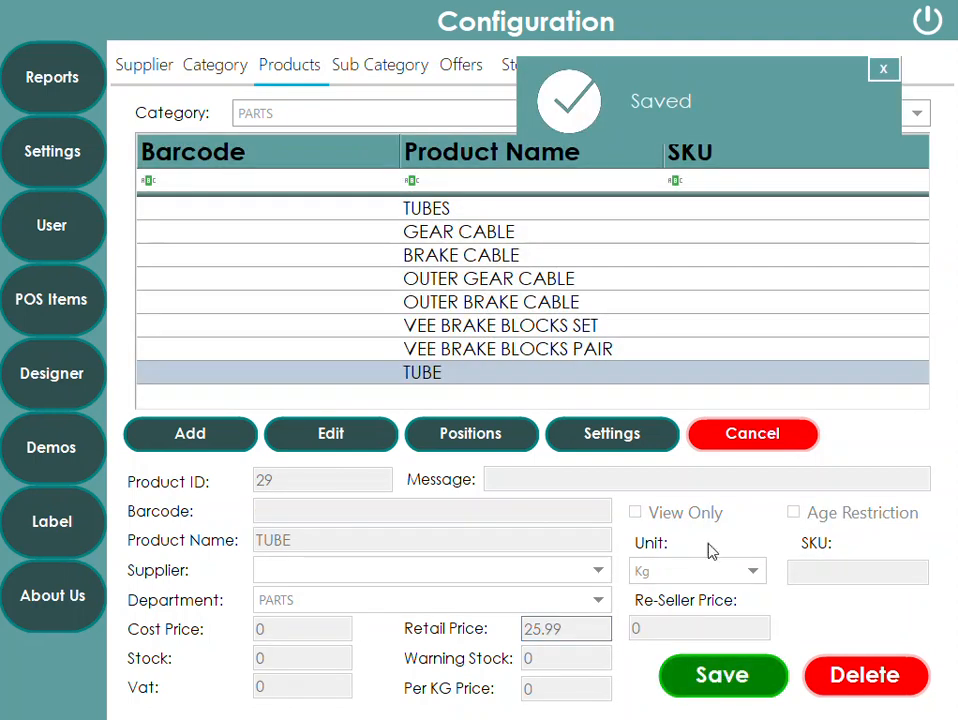
- Return to the EPOS, ring up the new TUBE item from Parts, then clear the sale
click(928, 20)
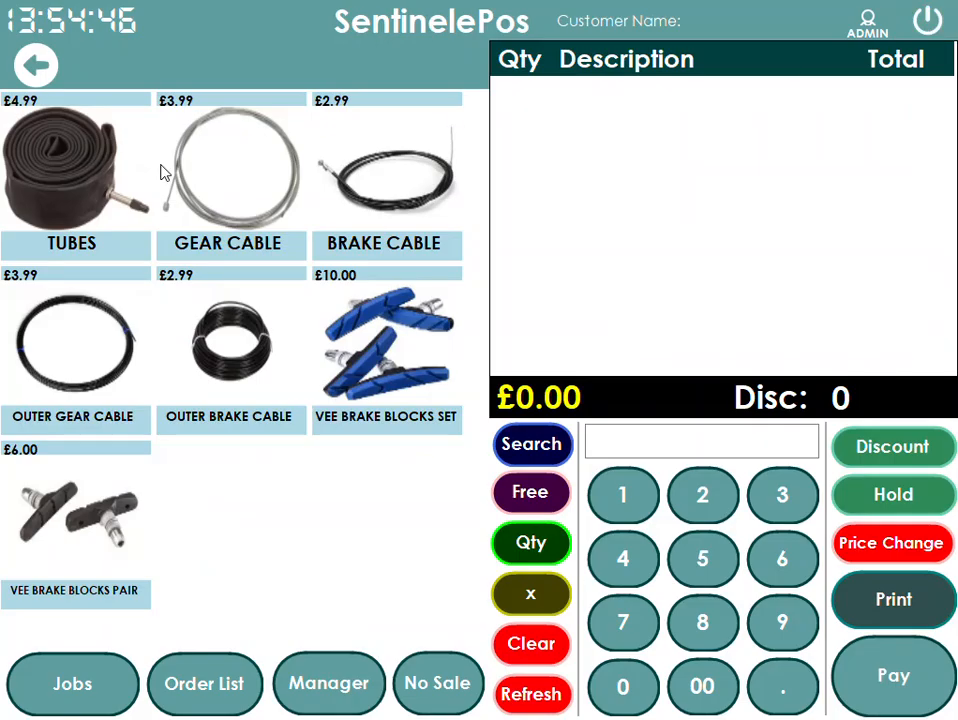
click(38, 64)
click(278, 136)
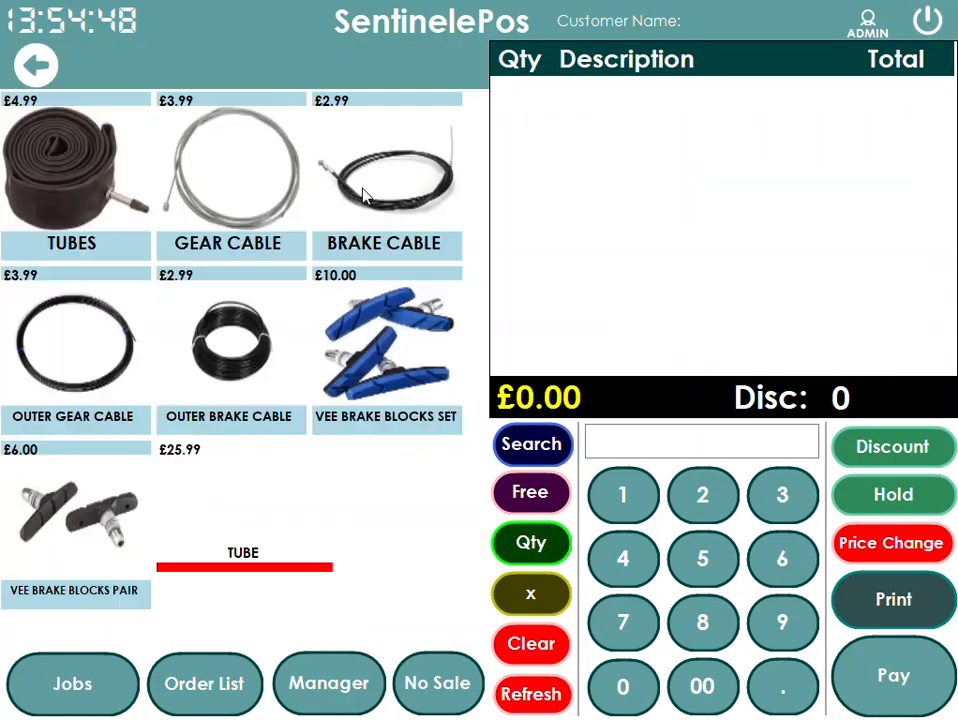
click(262, 529)
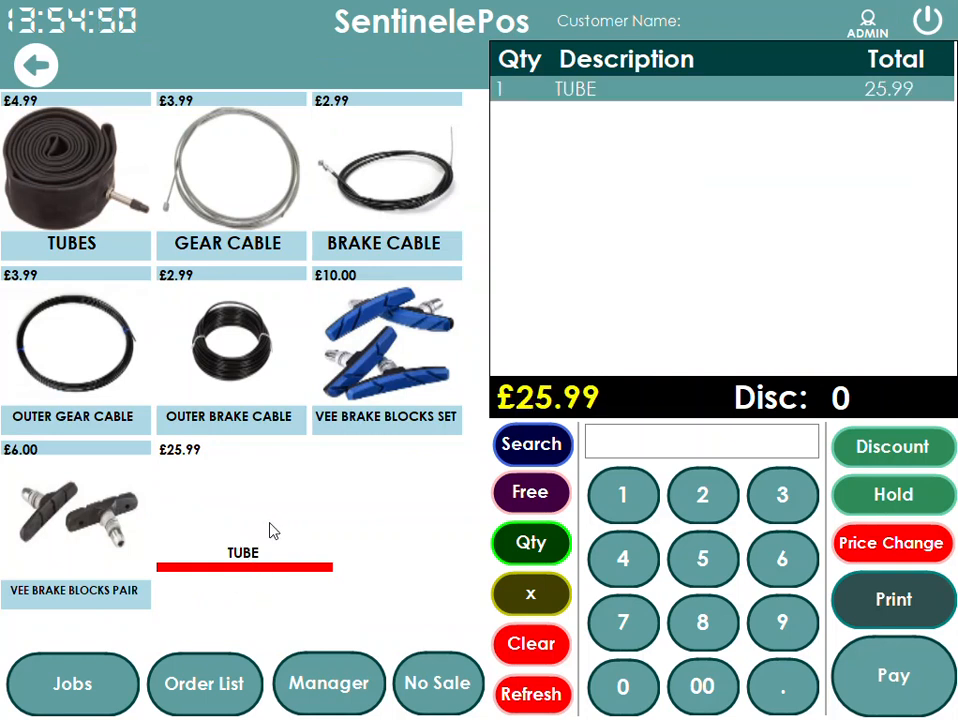
click(36, 64)
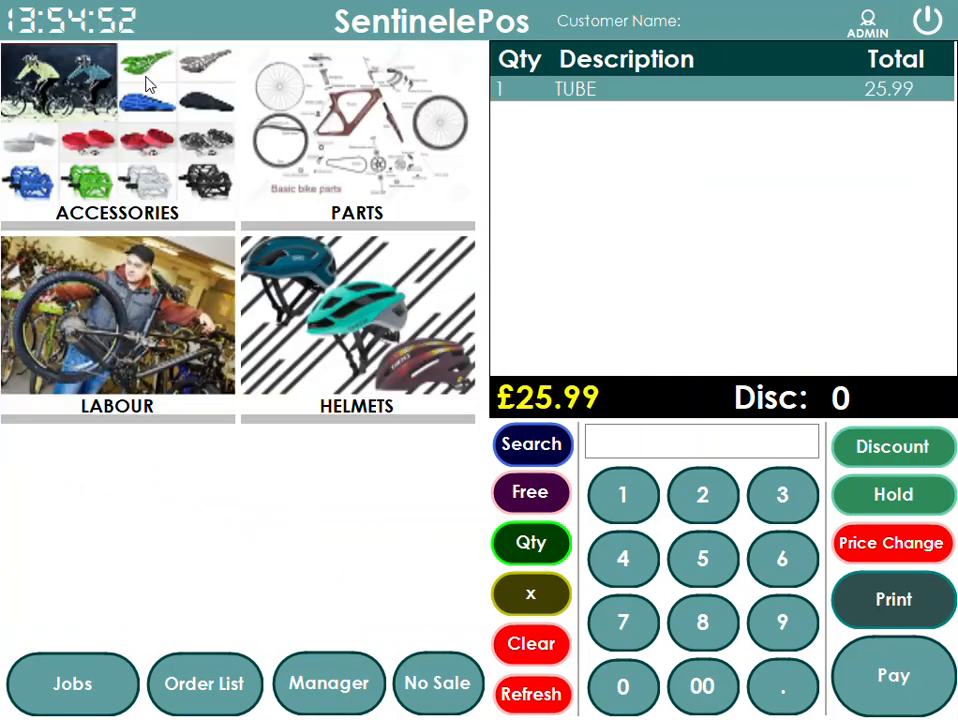
click(540, 594)
- Give the TUBE product button the picture c2 from the Pictures folder and save its button settings
click(334, 688)
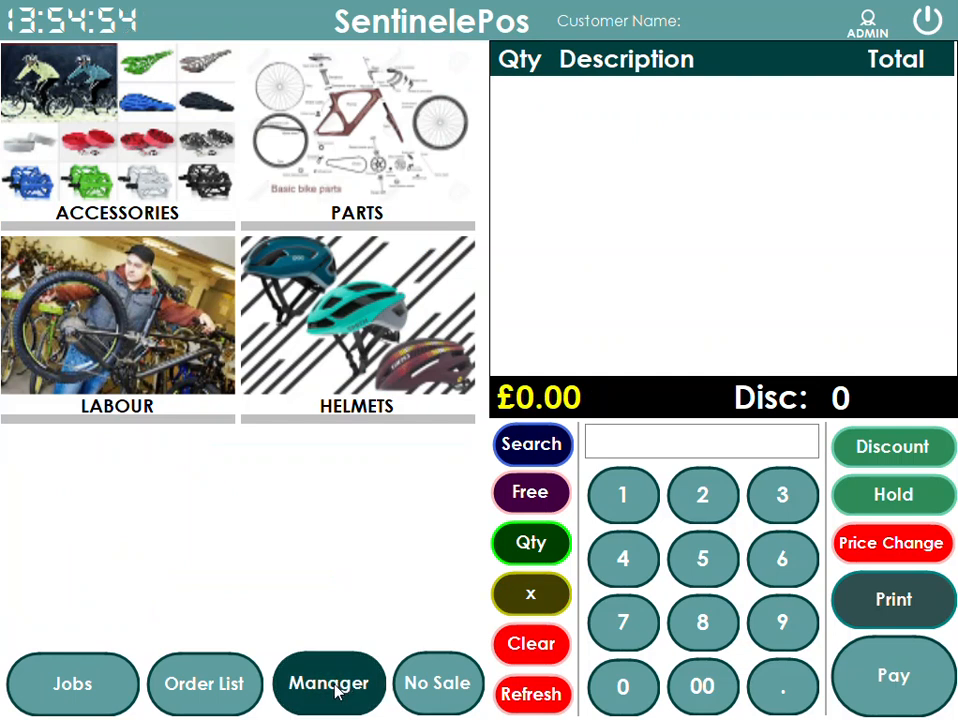
click(76, 302)
click(526, 116)
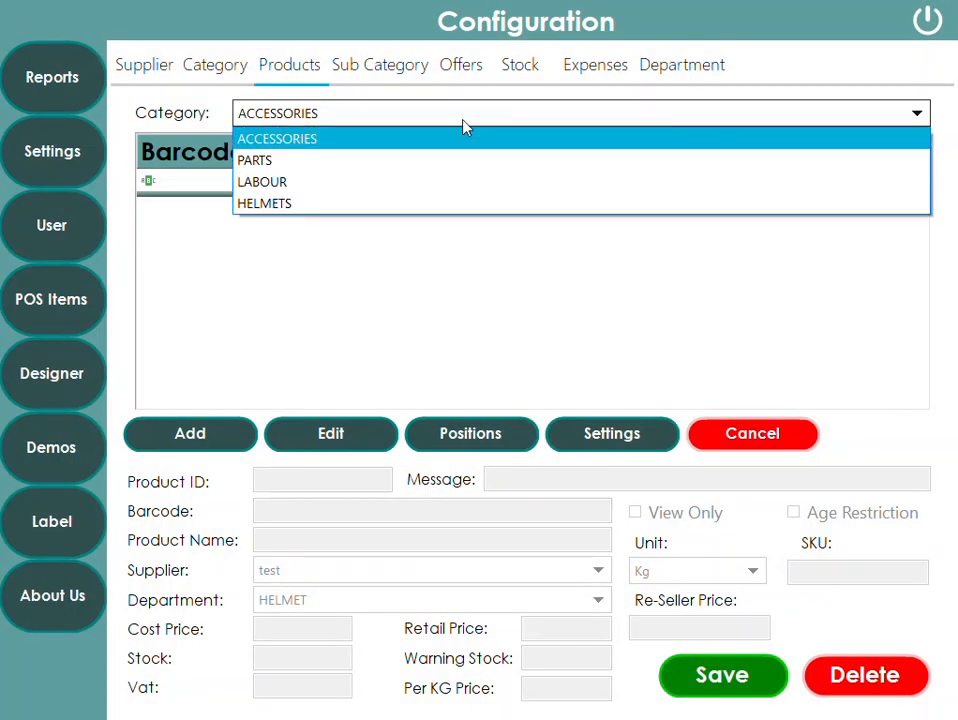
click(280, 160)
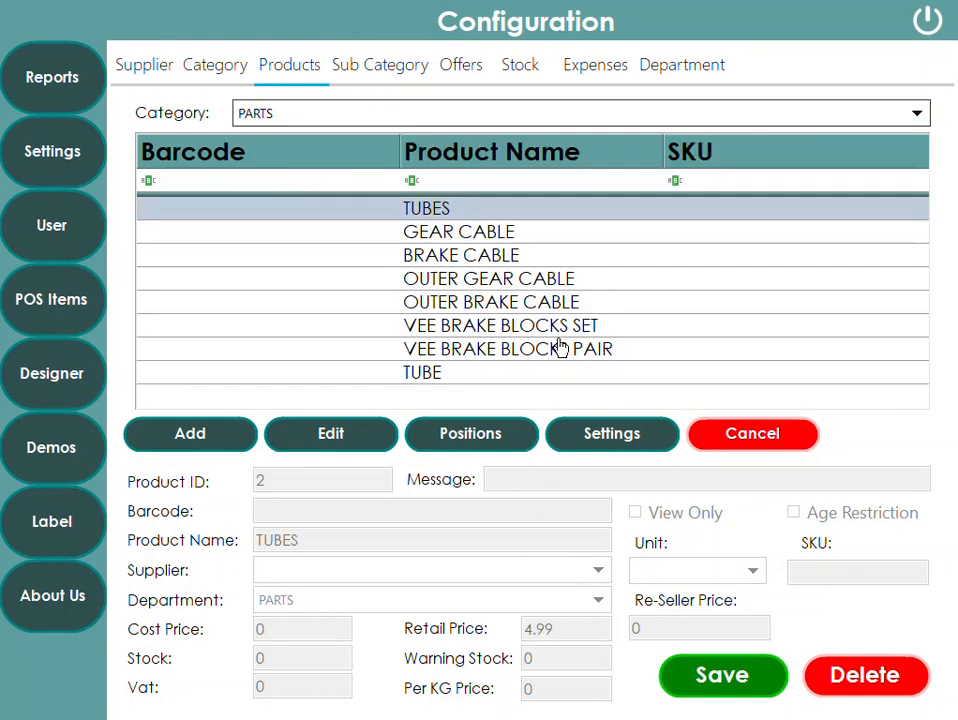
click(426, 374)
click(598, 438)
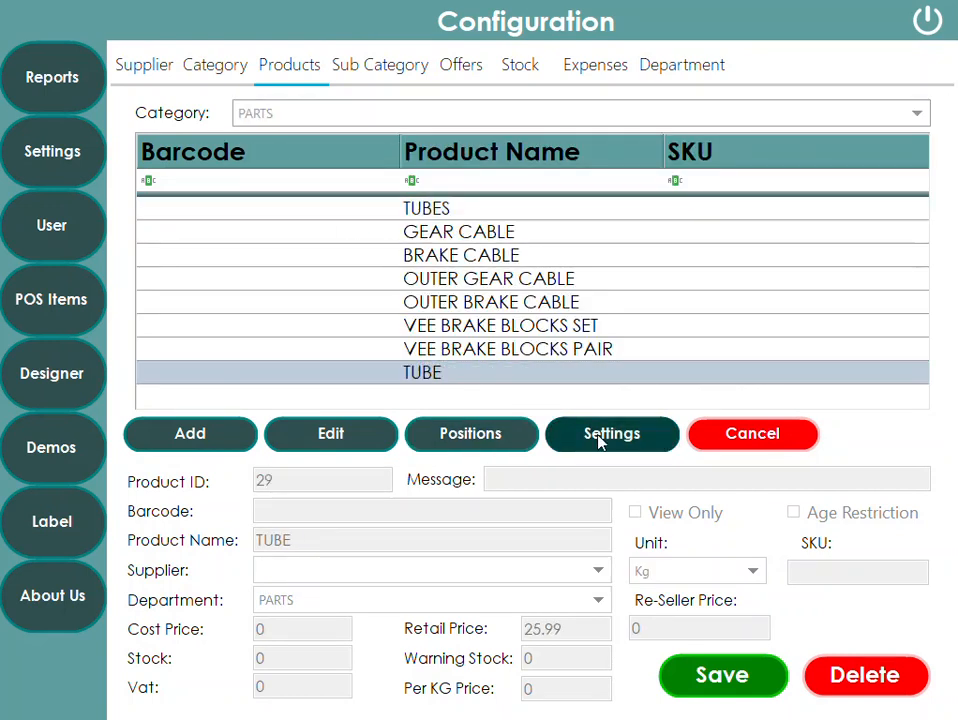
click(685, 210)
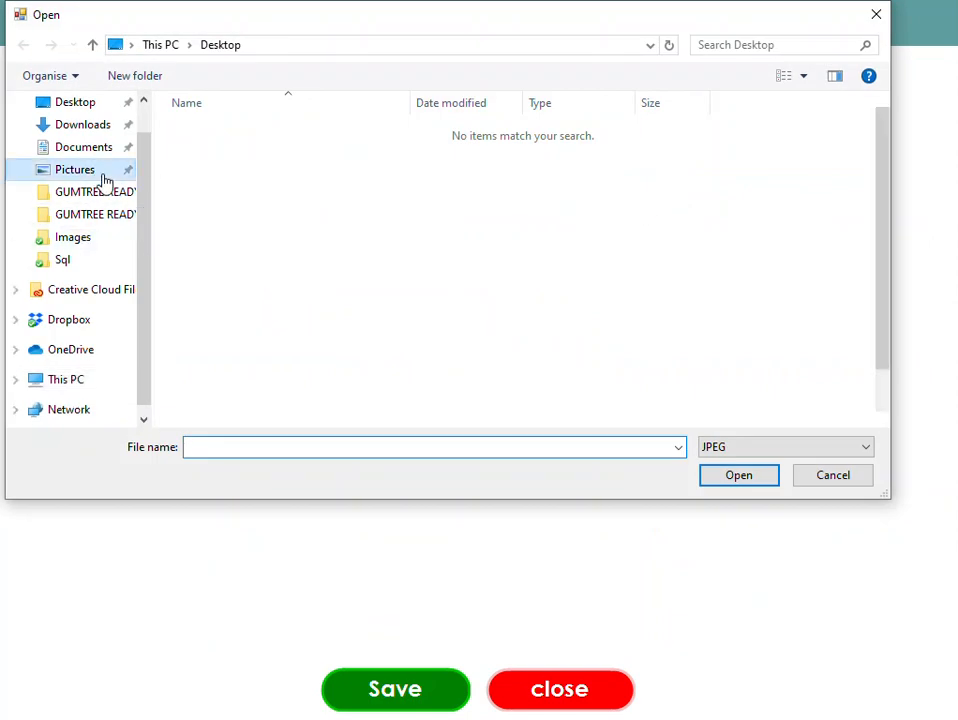
click(100, 172)
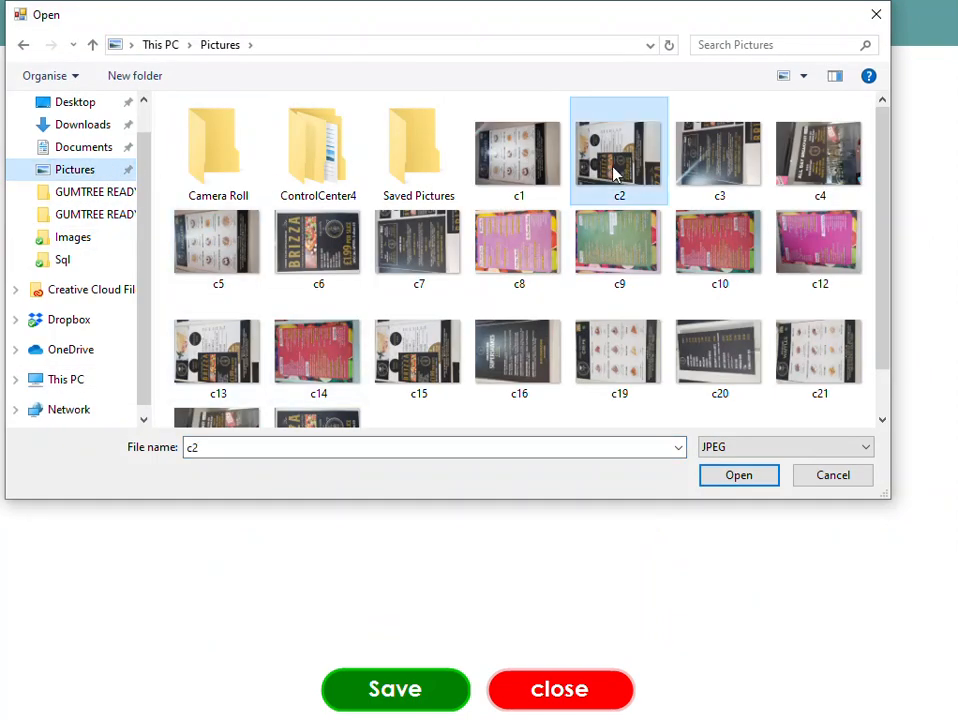
double_click(614, 172)
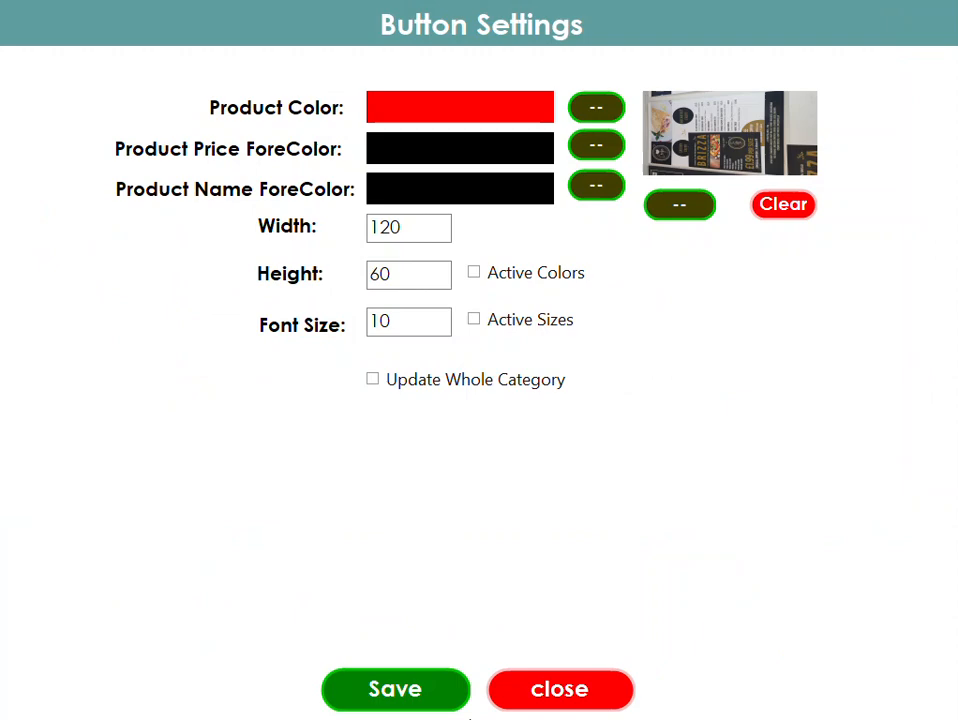
click(436, 697)
click(928, 20)
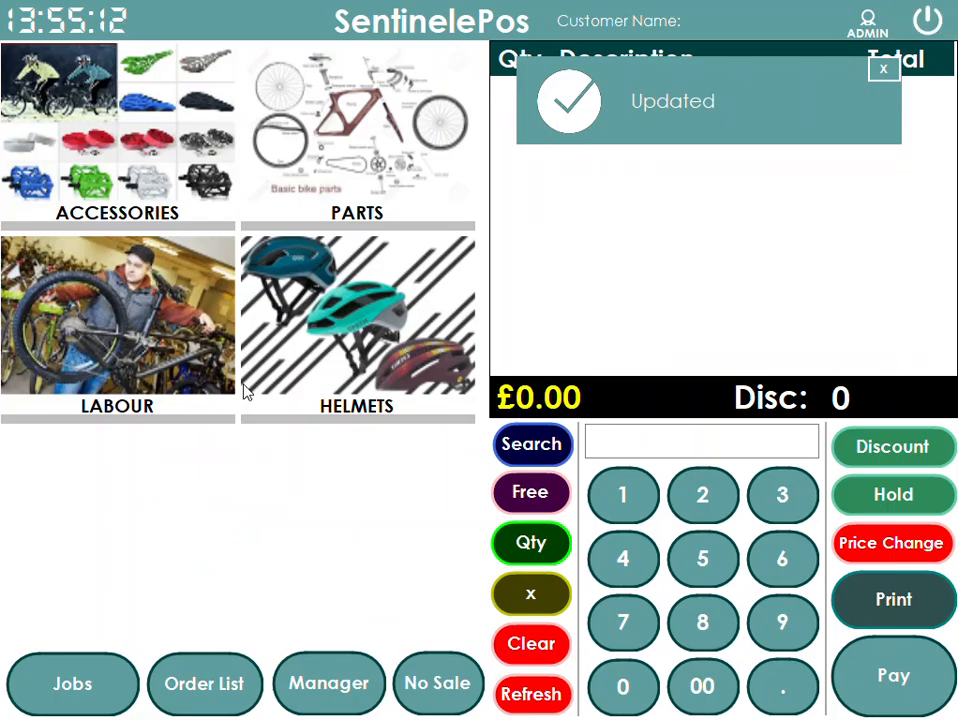
- Open the Parts category, add the TUBE item to the sale and go back to the categories
click(373, 168)
click(256, 538)
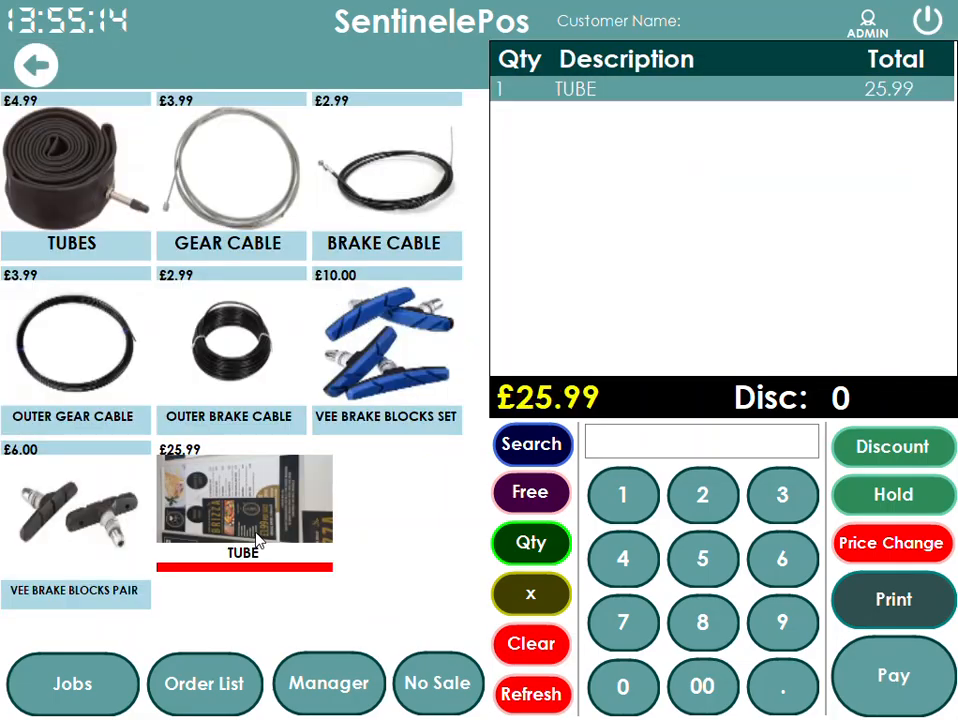
click(36, 55)
- Delete the TUBE product from the PARTS category in the POS Items product settings
click(289, 660)
click(53, 330)
click(312, 115)
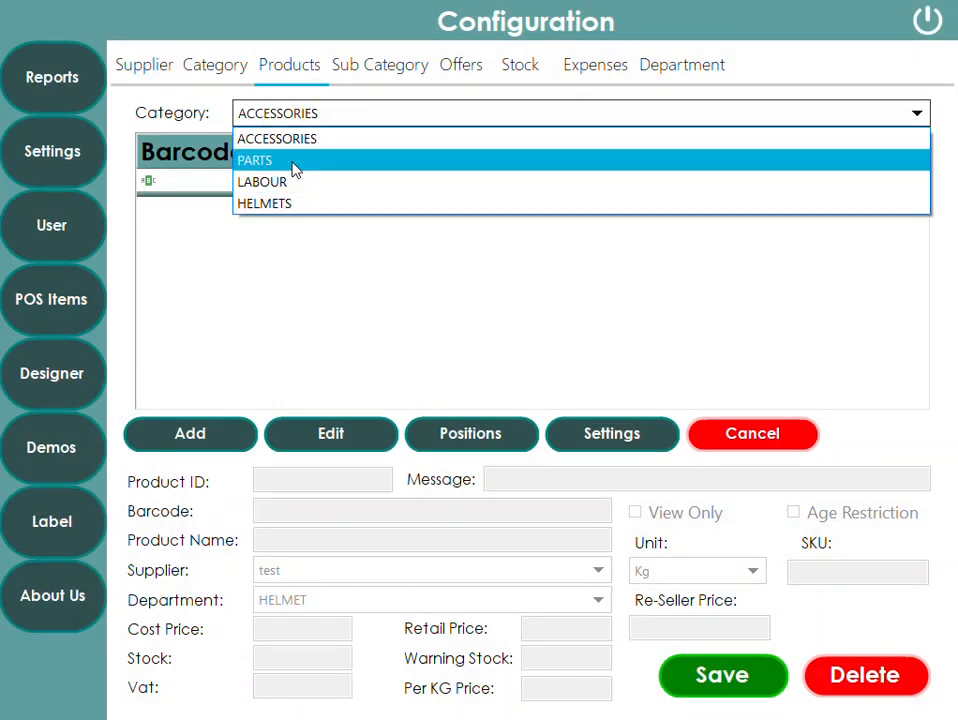
click(293, 161)
click(447, 379)
click(883, 689)
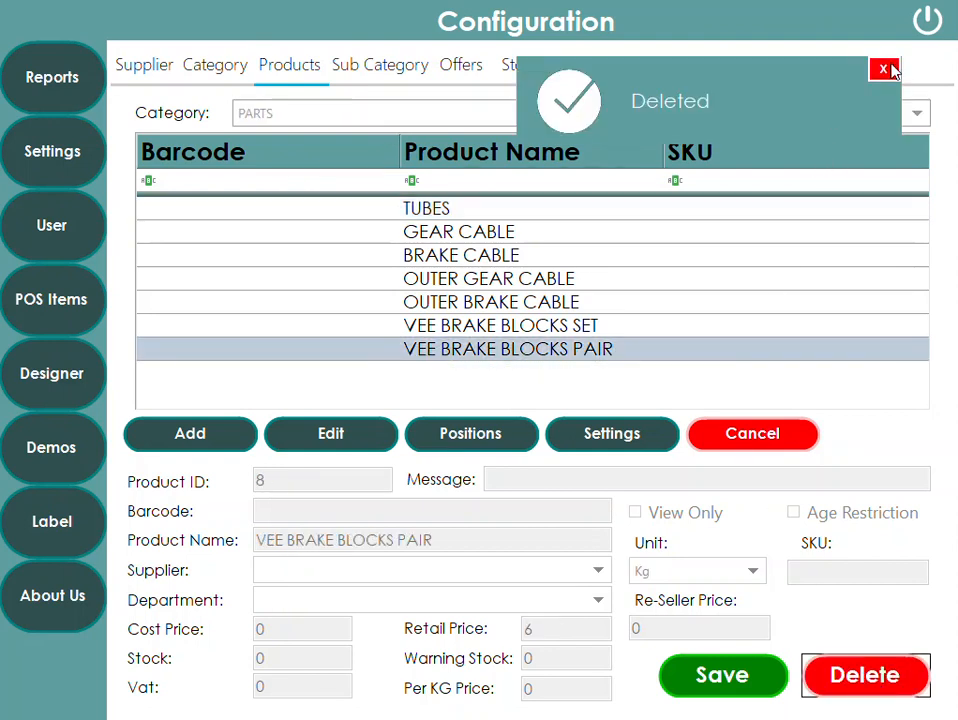
click(883, 70)
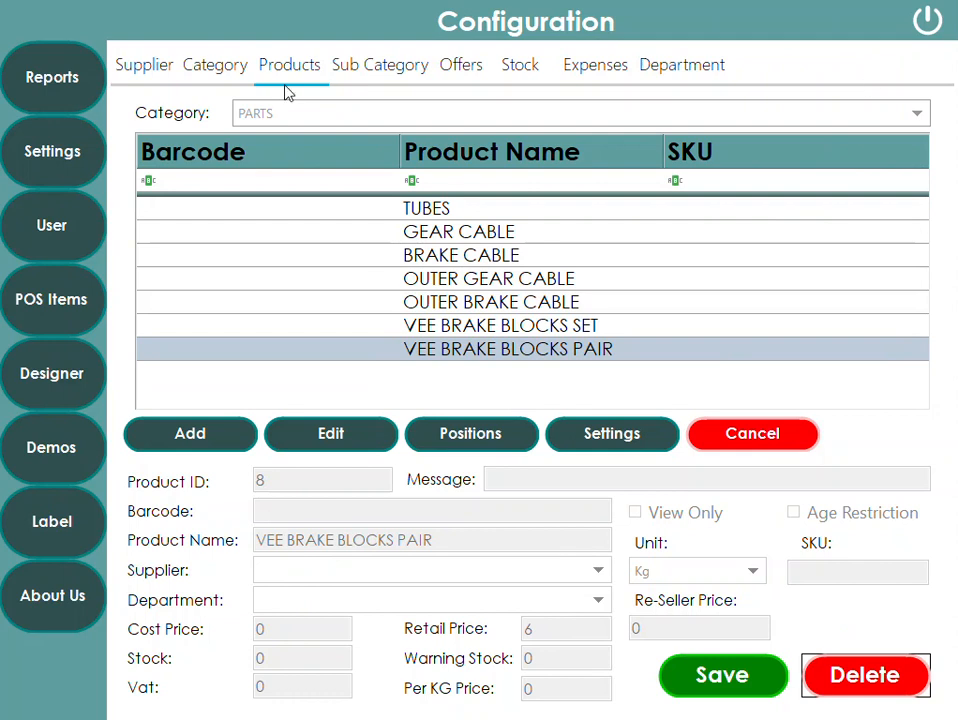
- Start editing the TUBES product and select its Stock field
click(400, 207)
click(355, 440)
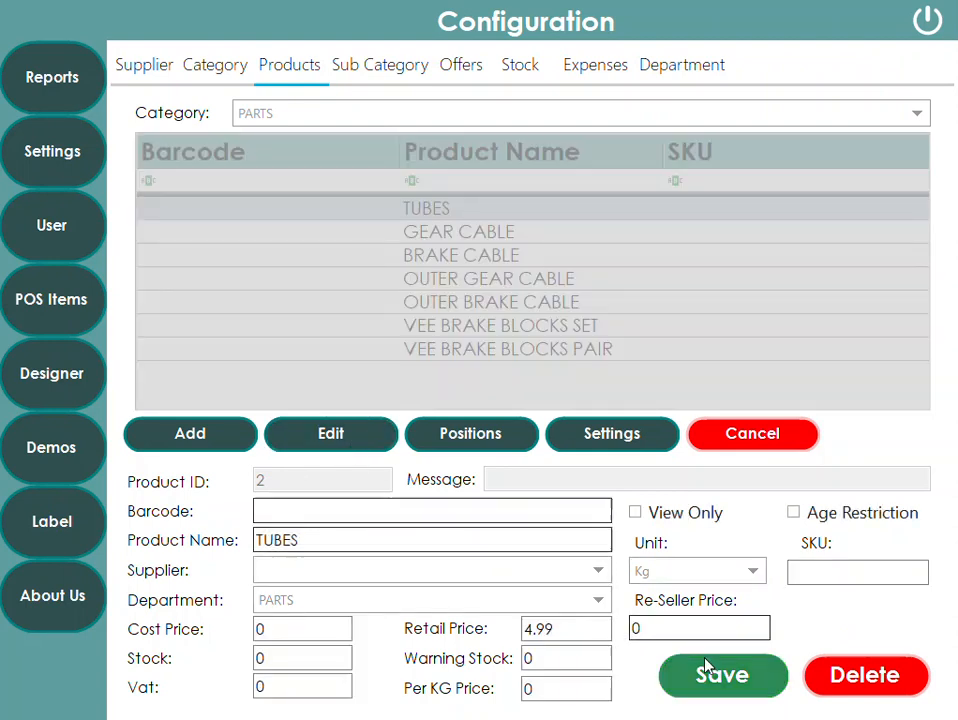
click(274, 652)
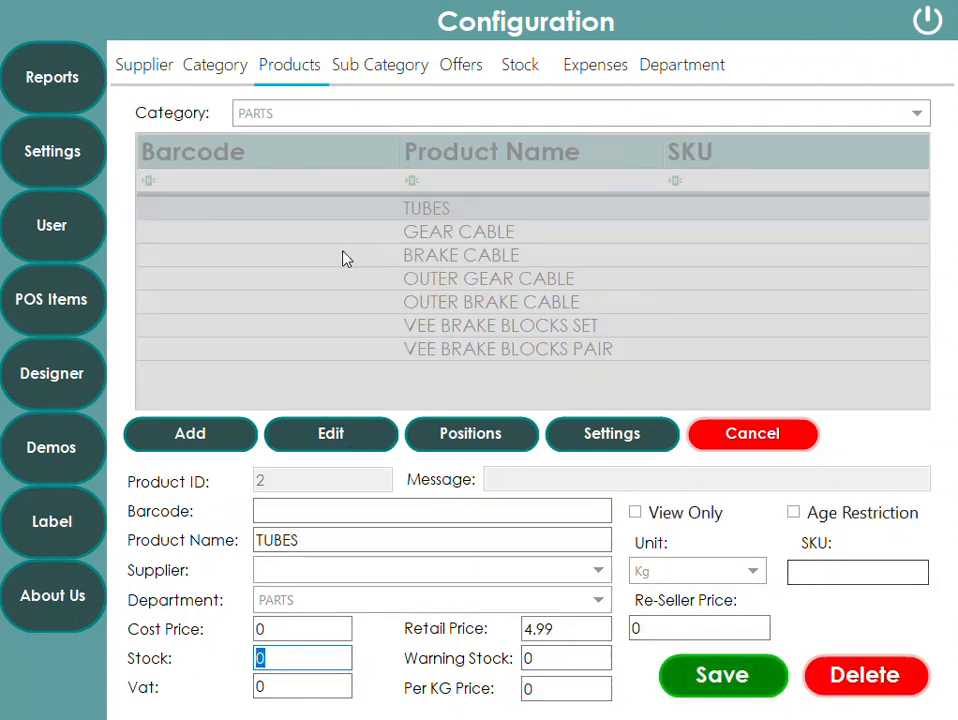
- Turn off Active Stock in the general settings, save, and exit configuration
click(55, 165)
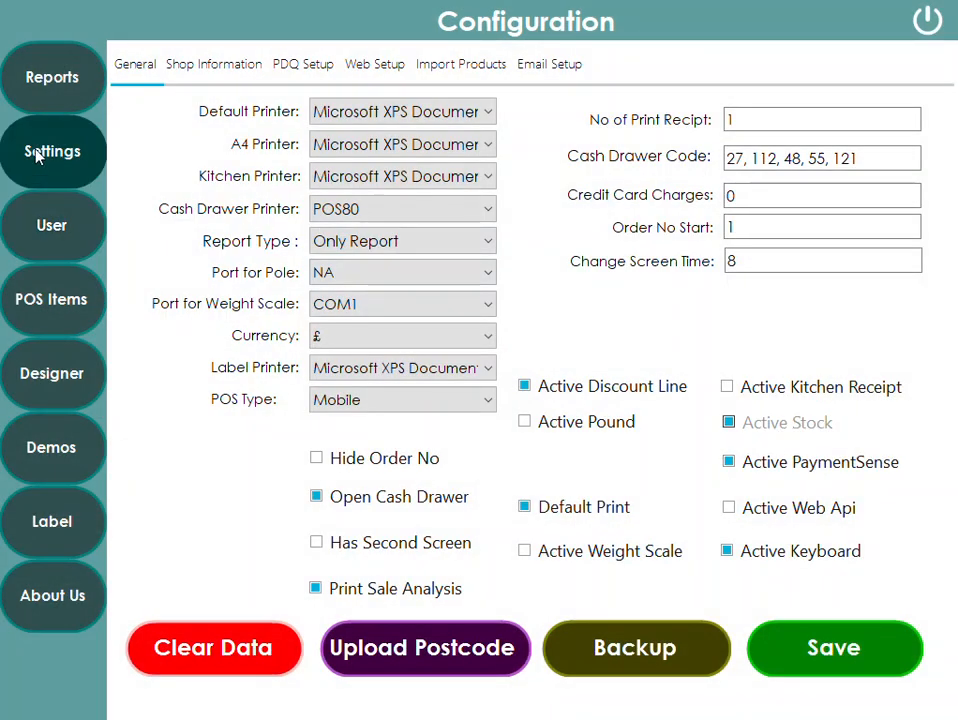
click(819, 646)
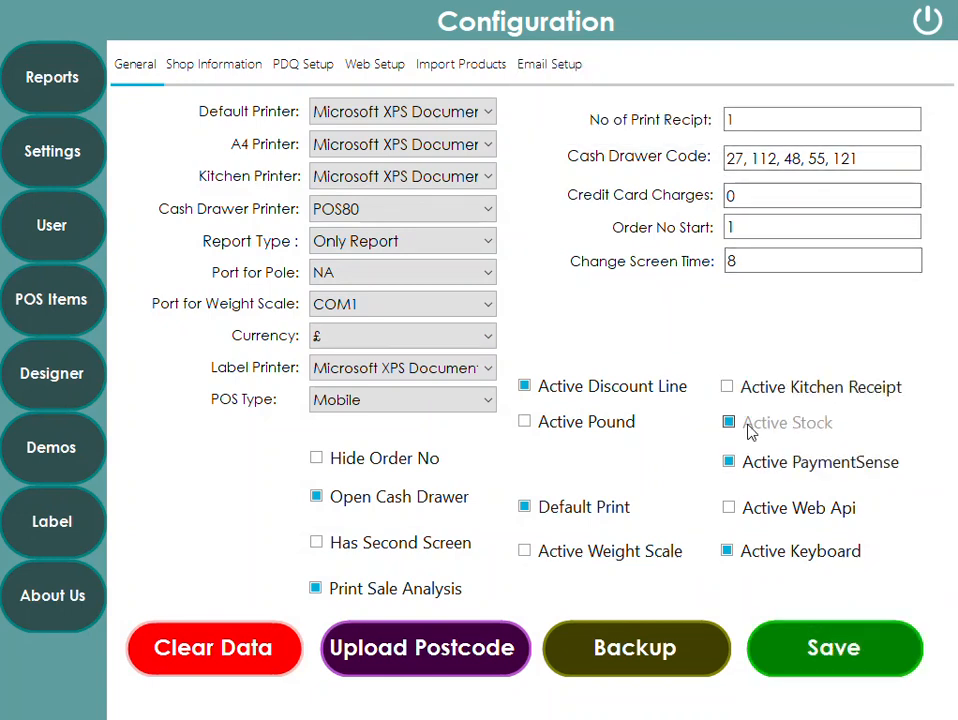
click(750, 430)
click(849, 665)
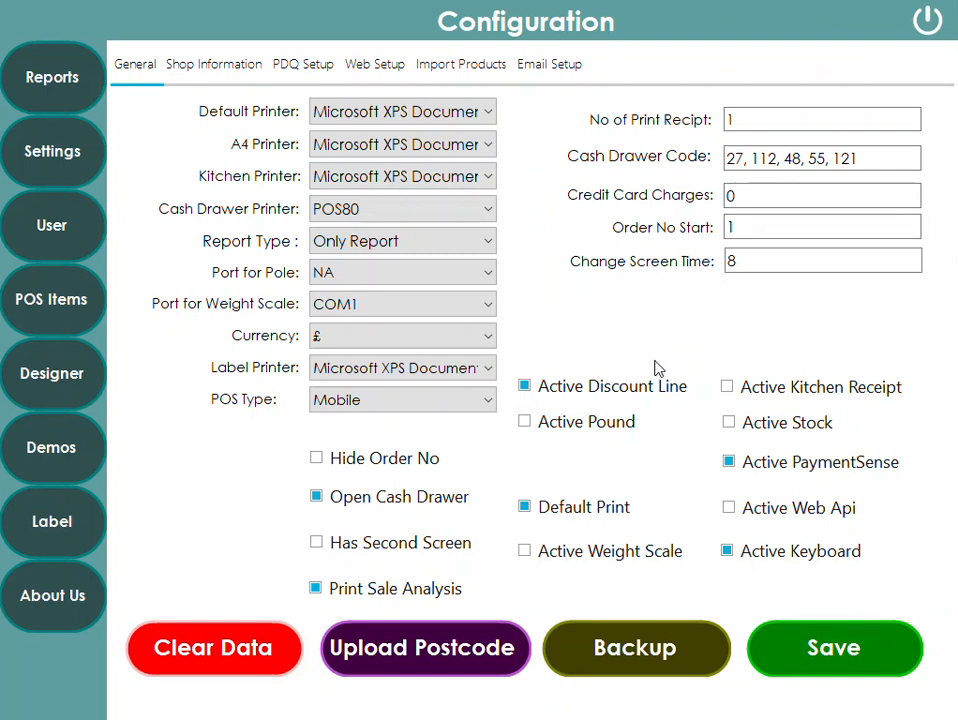
click(925, 21)
- Search the EPOS for barcode 121 and choose to add it as a new product
click(701, 438)
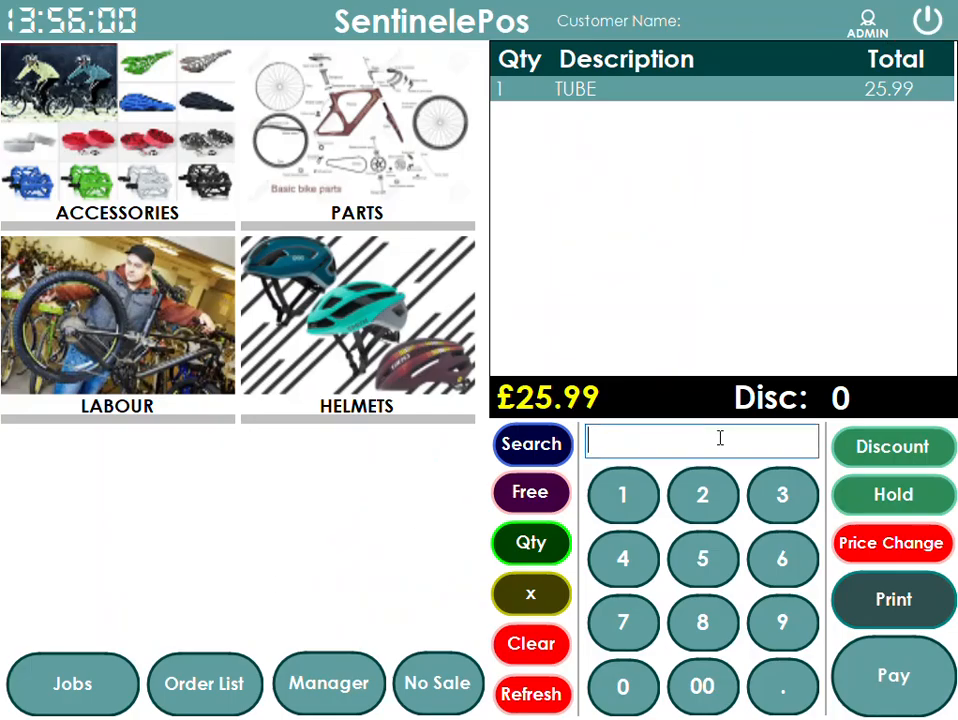
text(121)
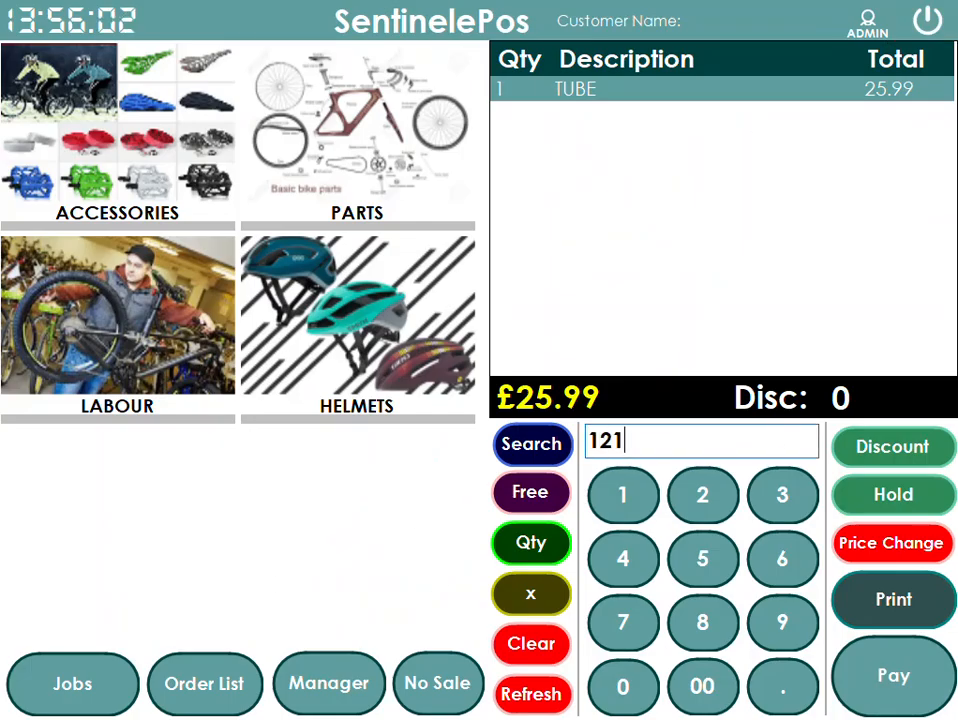
drag(654, 438, 328, 440)
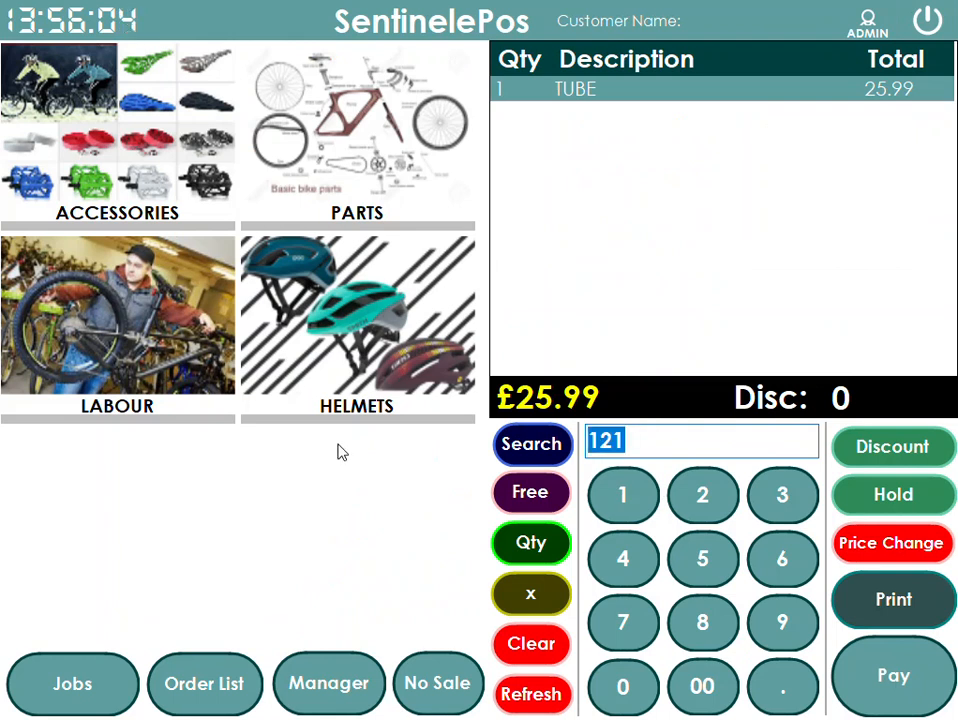
key(Return)
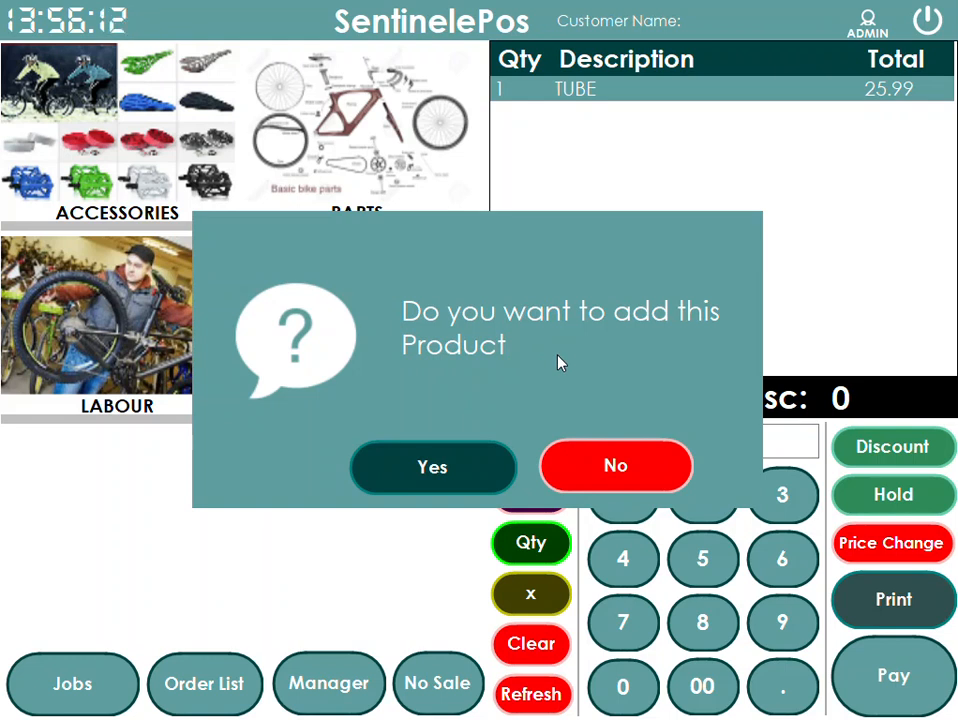
click(449, 468)
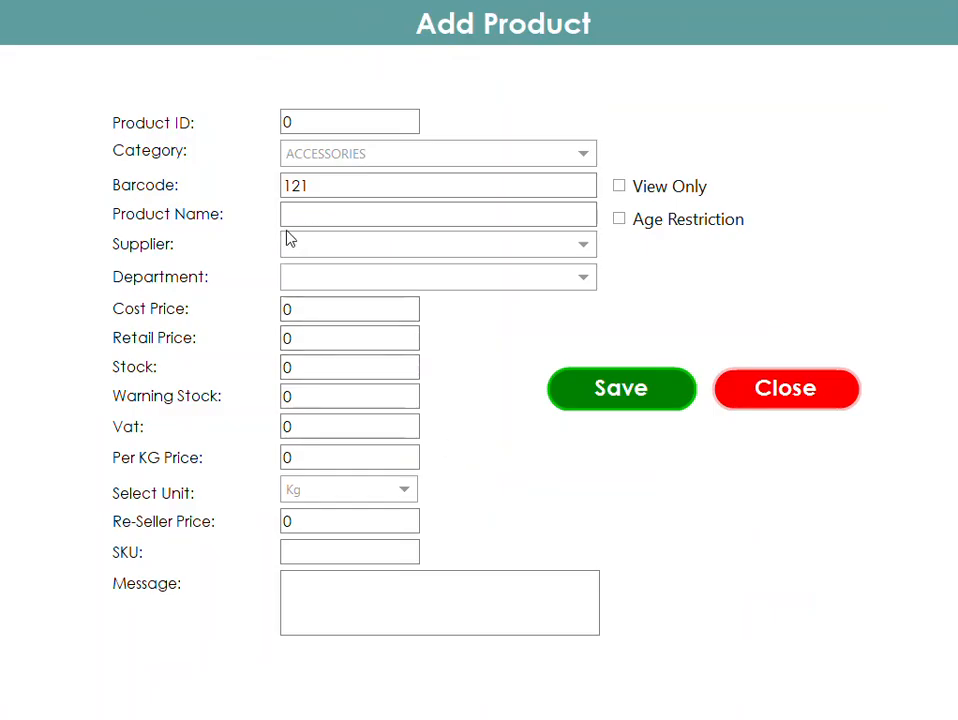
- Name the new product LIGHTS and assign it to the ACCESSORIES department
click(306, 216)
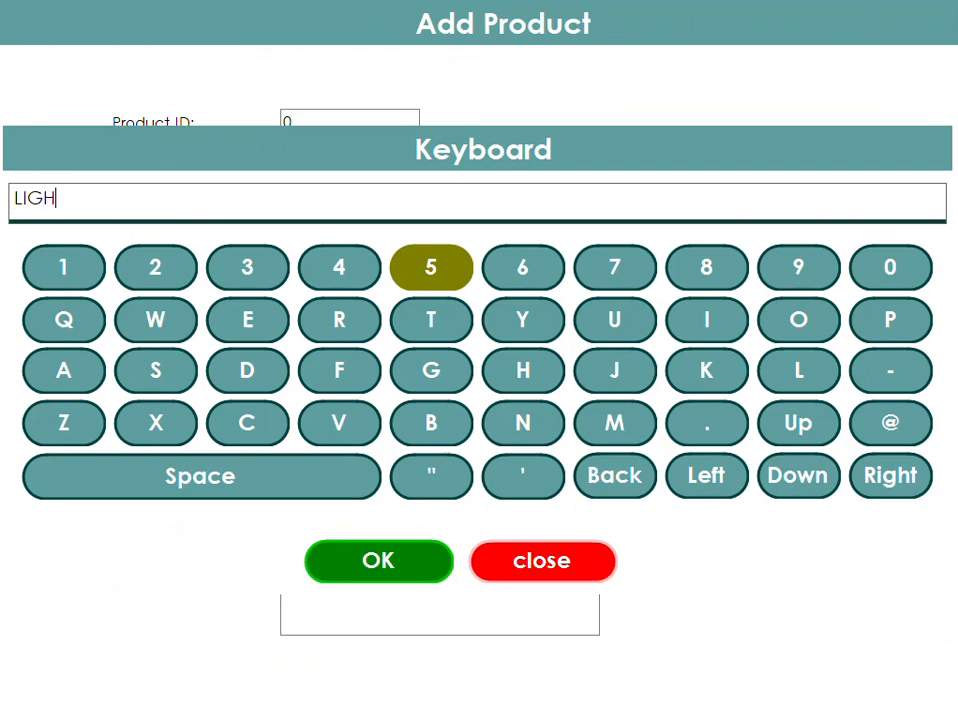
click(365, 552)
click(315, 279)
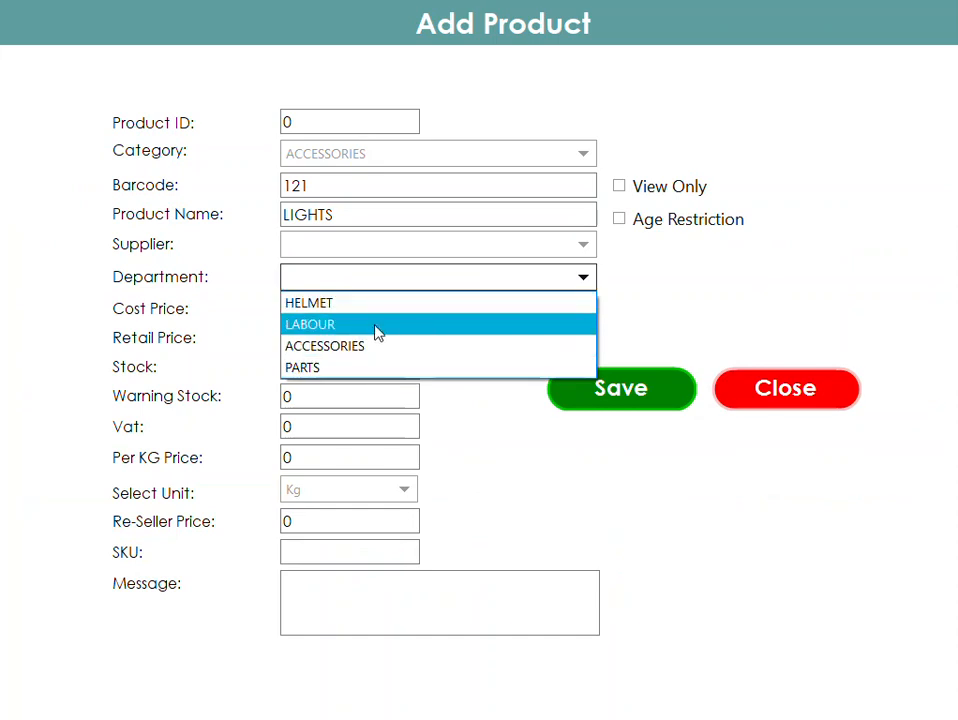
click(362, 348)
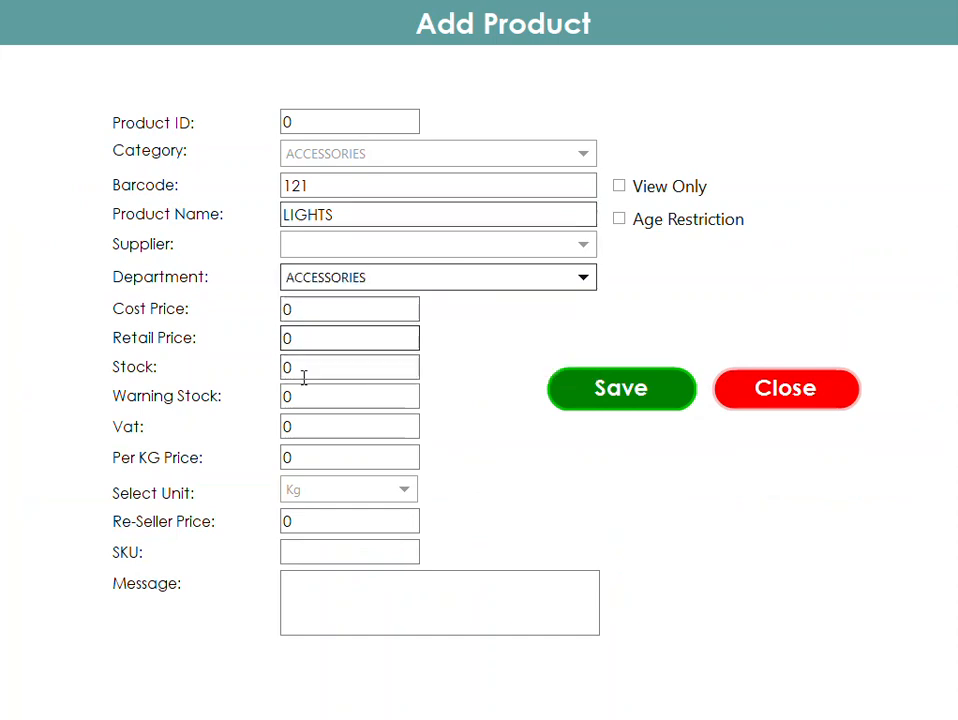
- Set the new product's retail price to 2.99 and save it
double_click(312, 340)
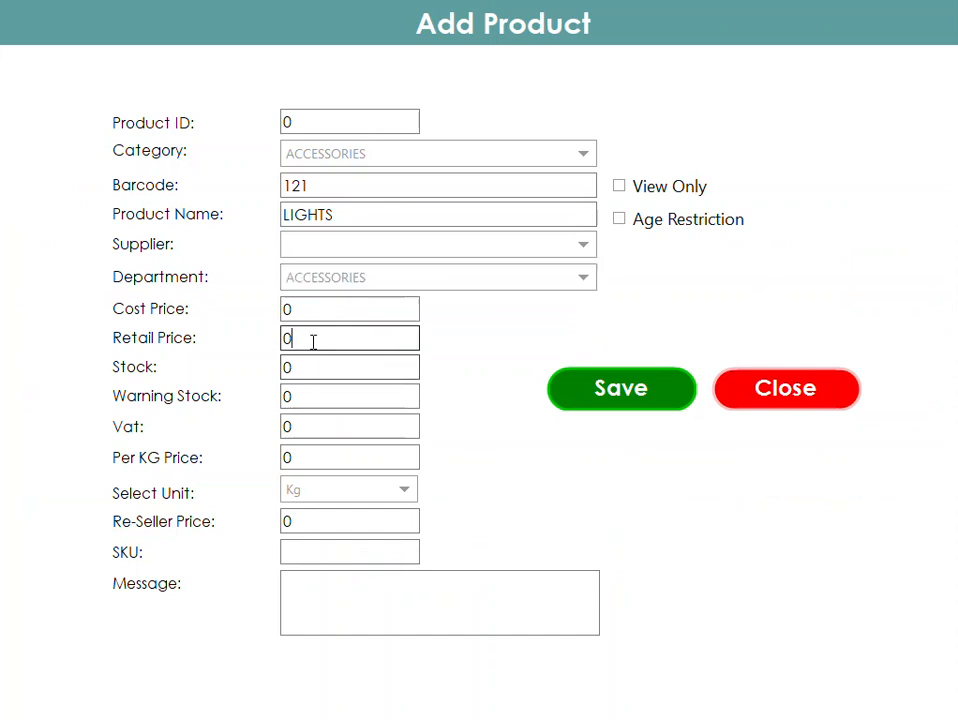
text(2.99)
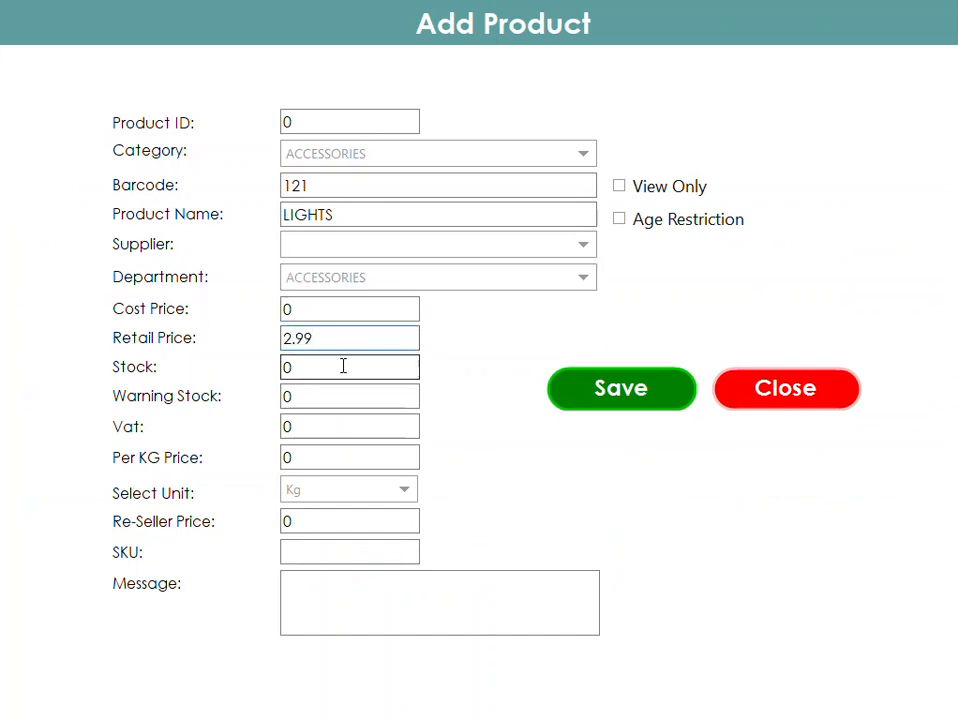
click(590, 394)
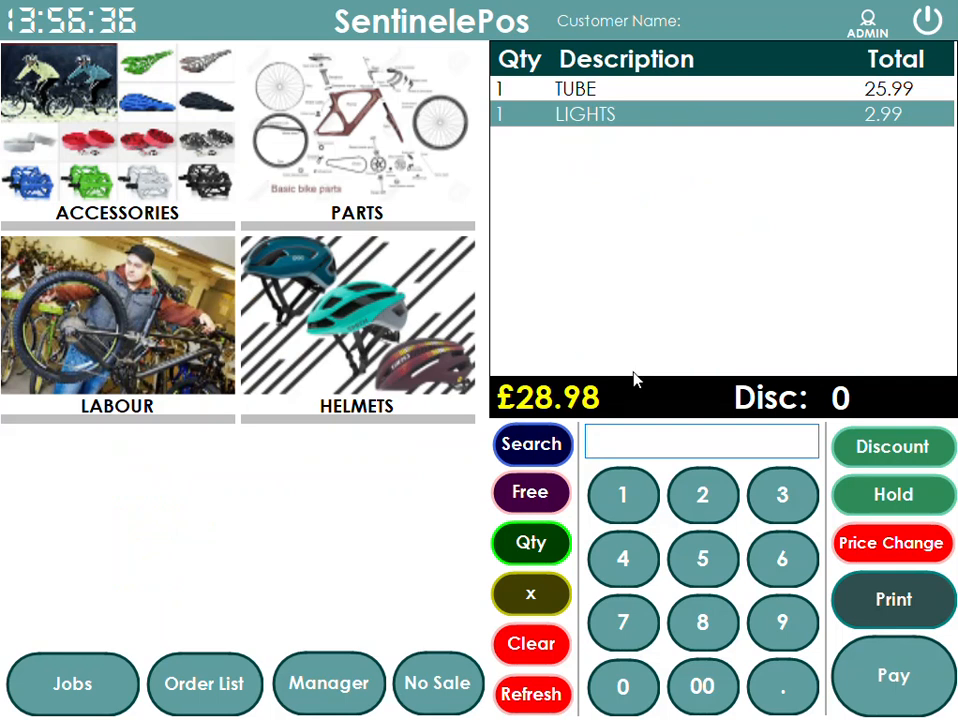
- Scan barcode 121 to add another LIGHTS, then remove both lines from the sale
text(121)
key(Return)
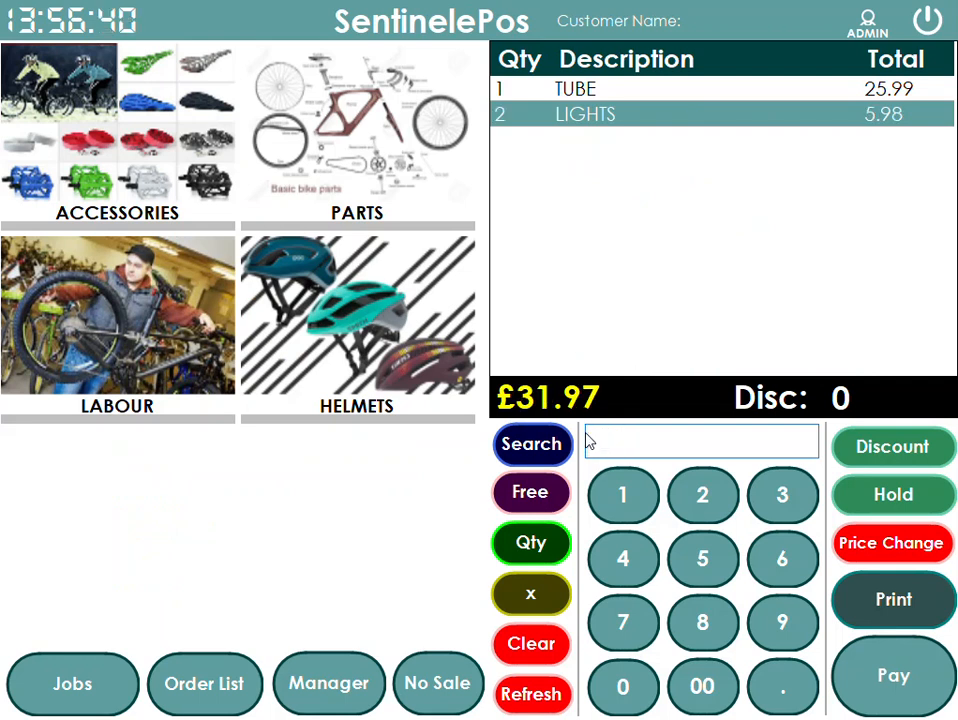
click(537, 595)
click(537, 595)
- Scan barcode 121 three times to add three LIGHTS to the sale
click(654, 447)
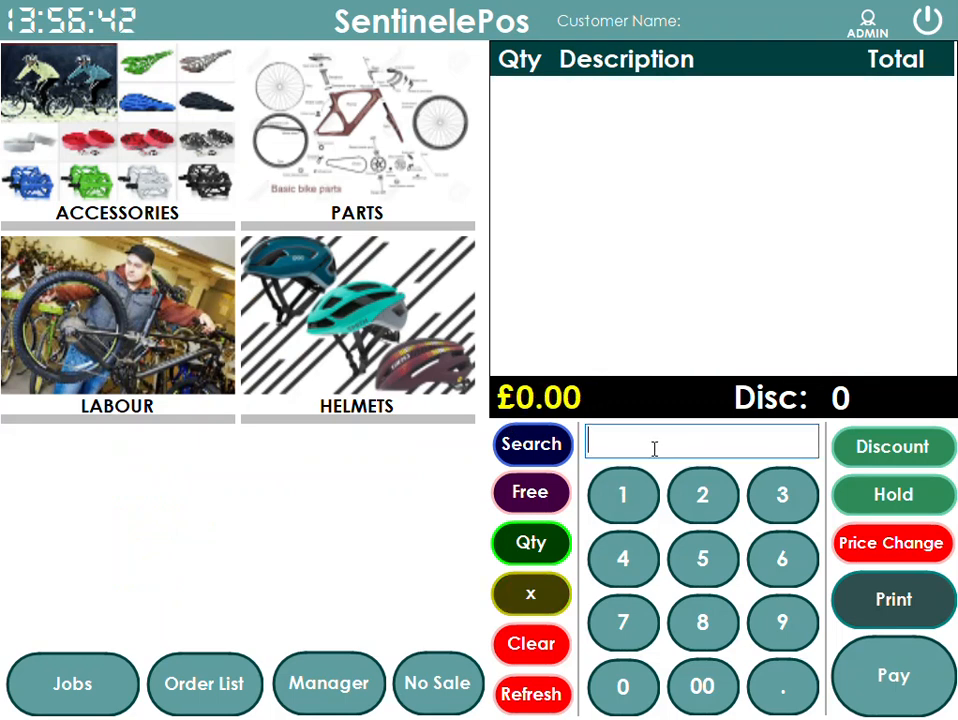
text(121)
key(Return)
text(121)
key(Return)
text(121)
key(Return)
- Open the POS Items product list and delete the LIGHTS product from the ACCESSORIES category
click(342, 690)
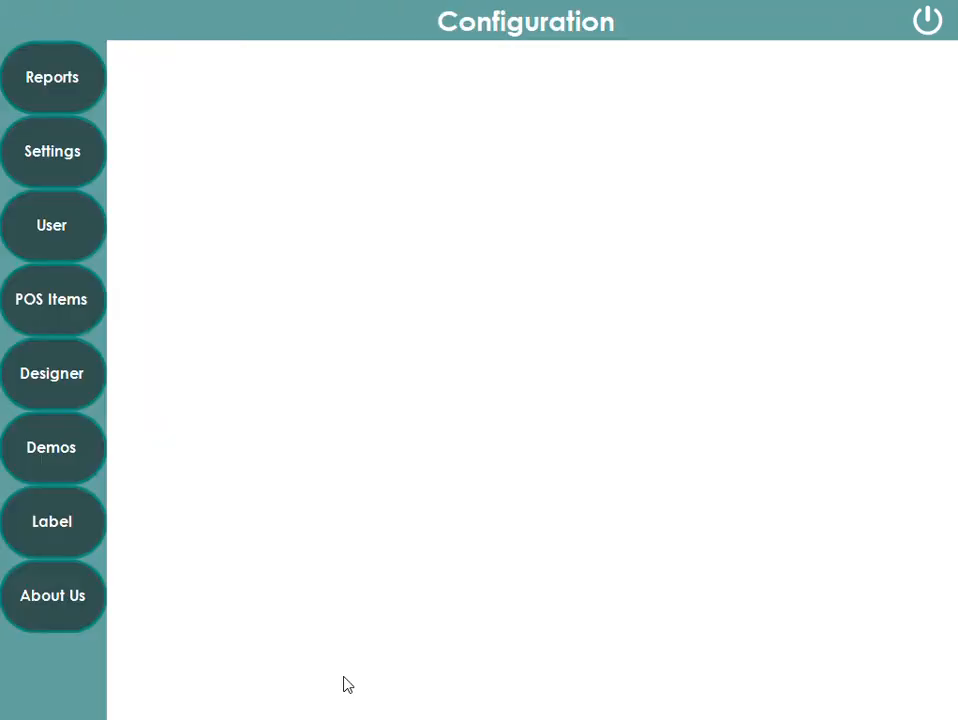
click(56, 283)
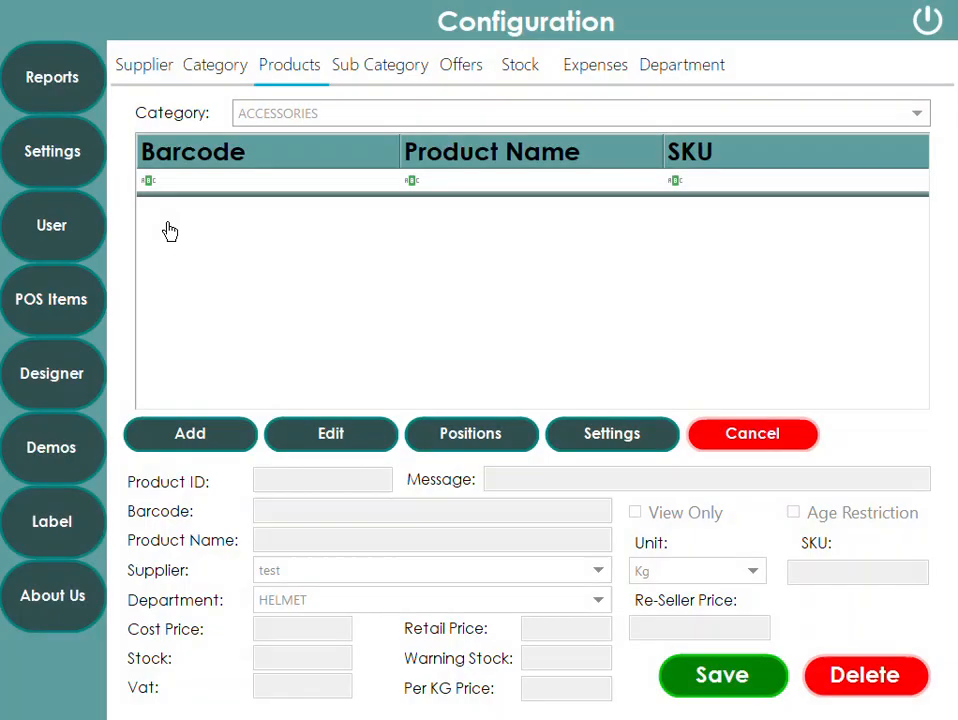
click(348, 118)
click(312, 184)
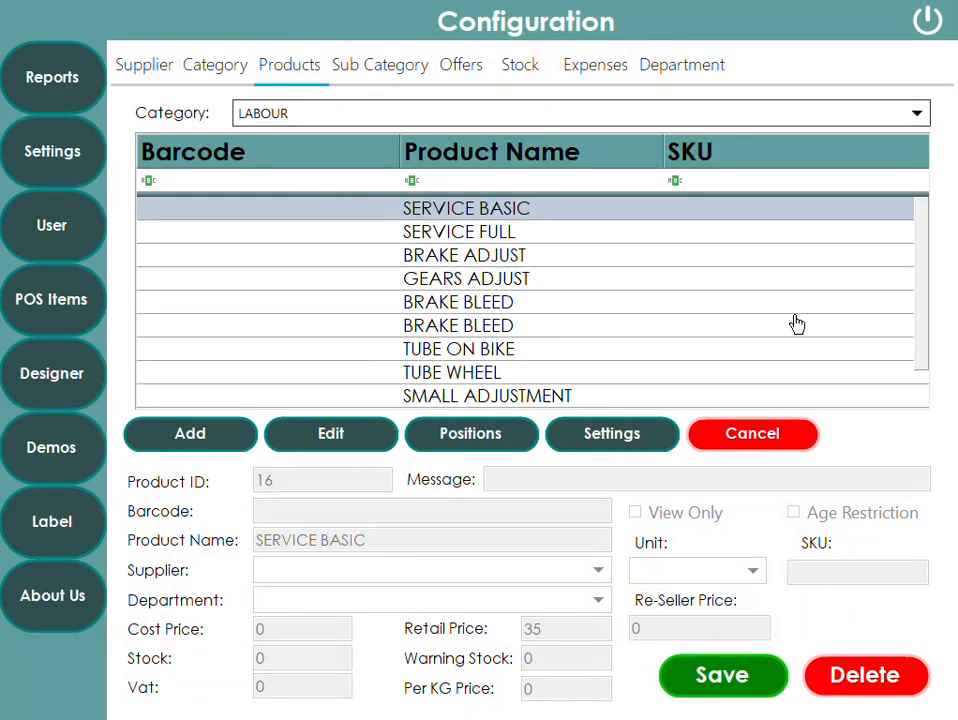
scroll(917, 317, down, 1)
click(390, 120)
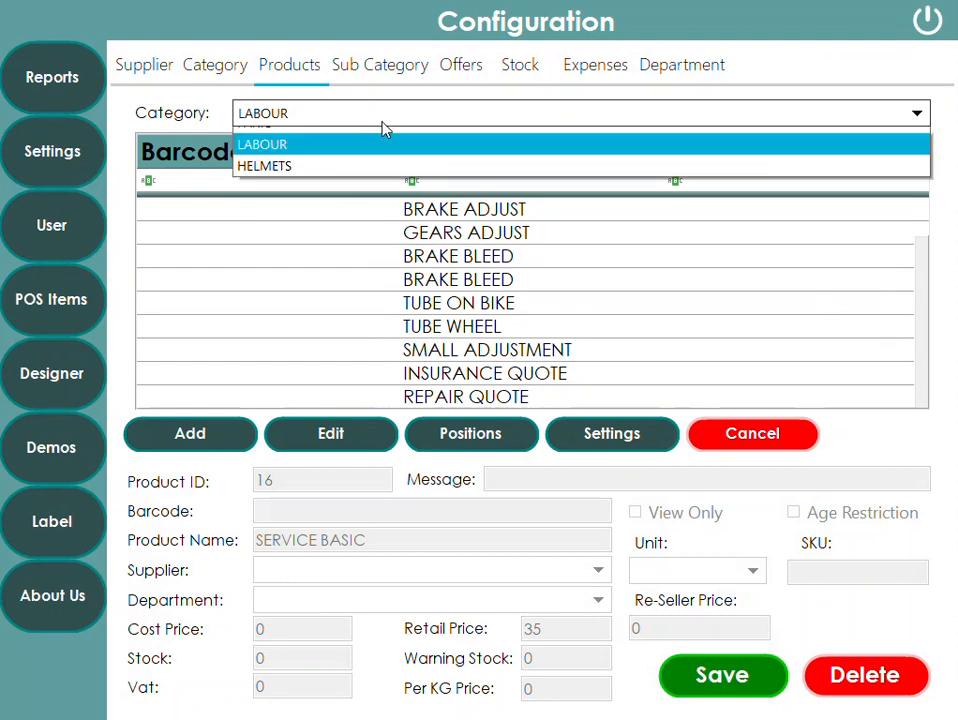
click(330, 141)
click(244, 374)
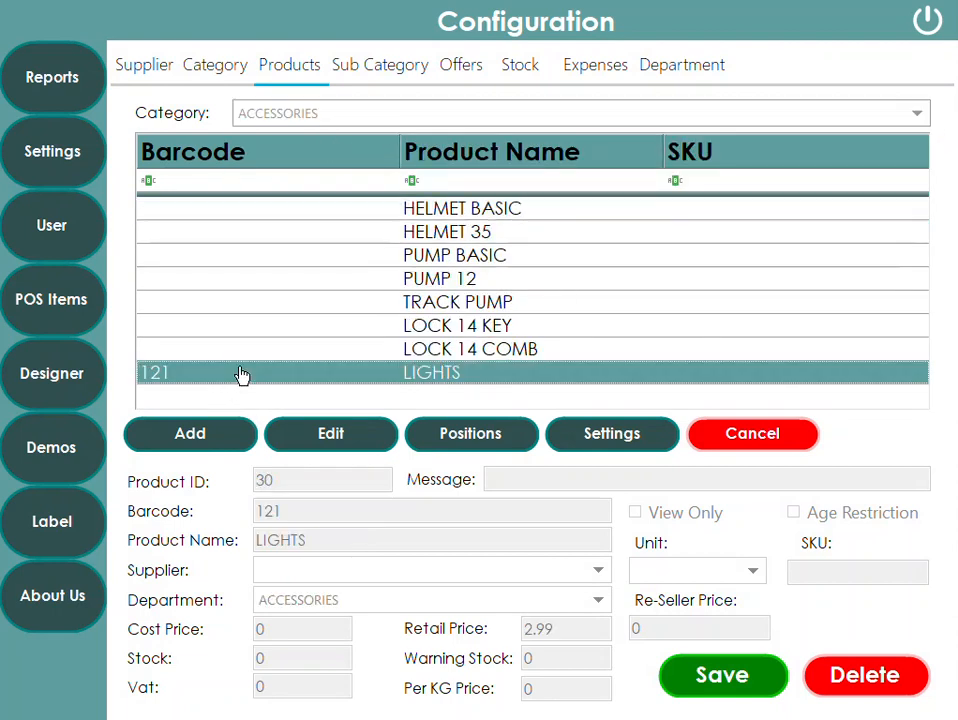
click(865, 690)
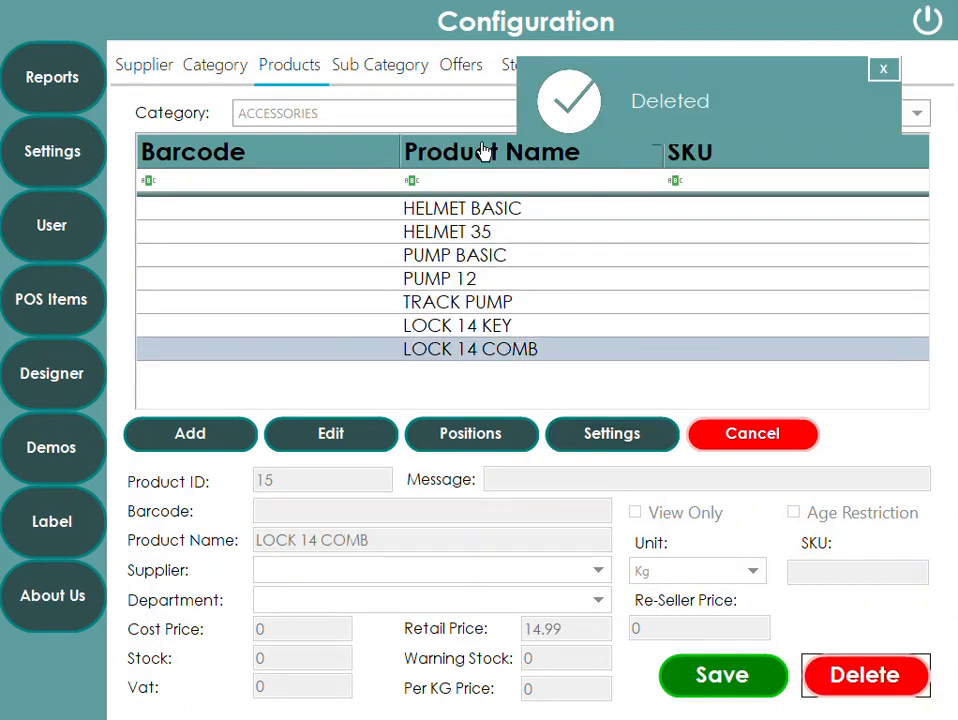
click(888, 71)
- Add a new product category named BARCODE and save it
click(911, 107)
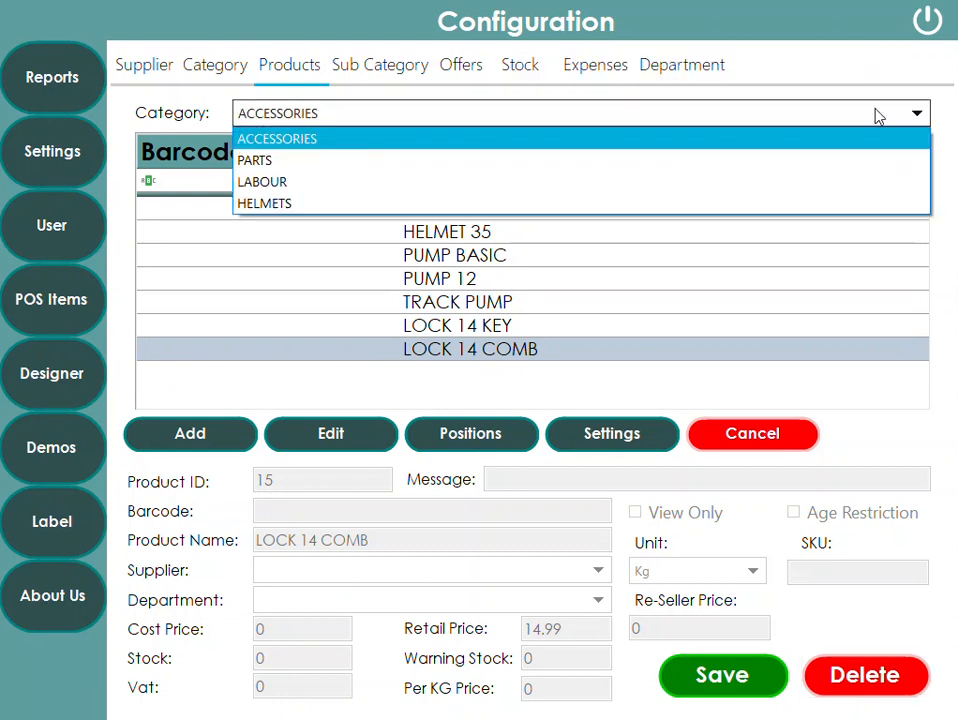
click(434, 100)
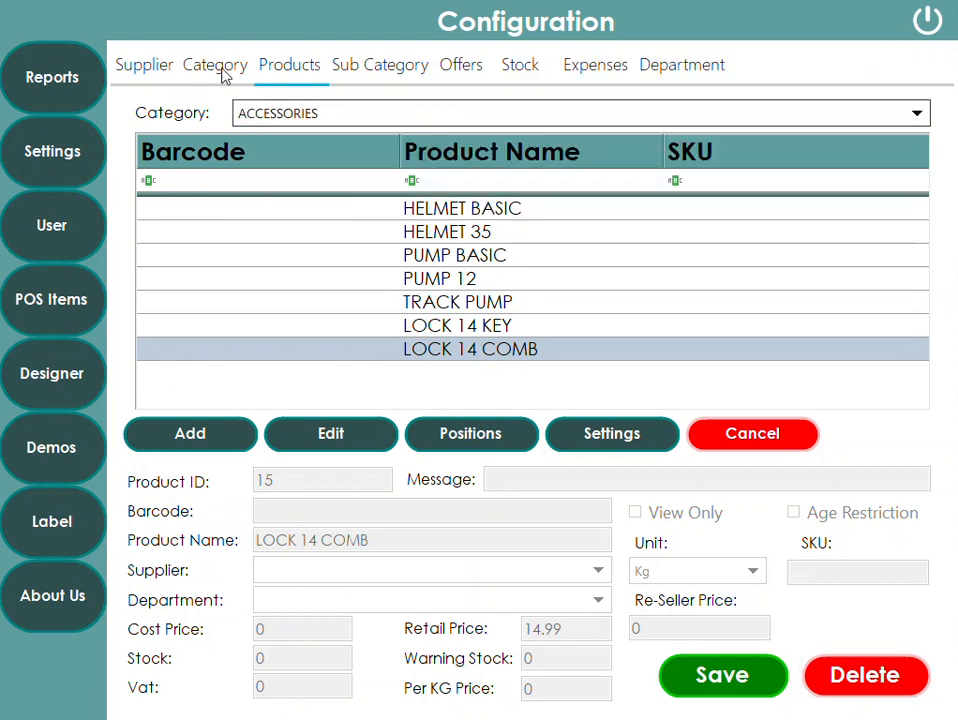
click(222, 68)
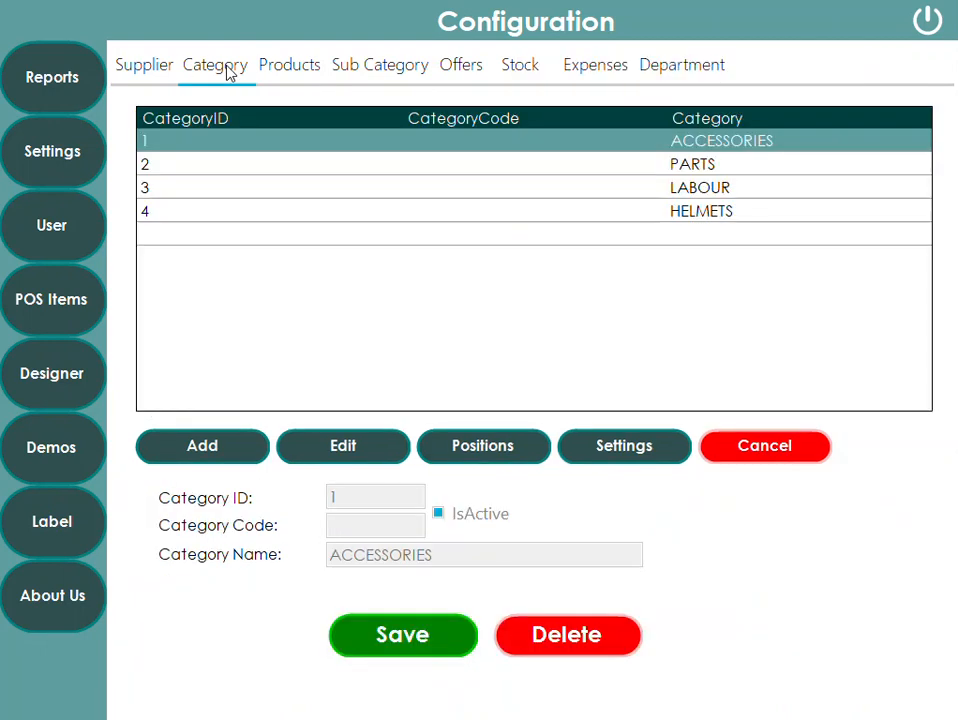
click(208, 450)
click(438, 514)
click(419, 556)
text(BARCODE)
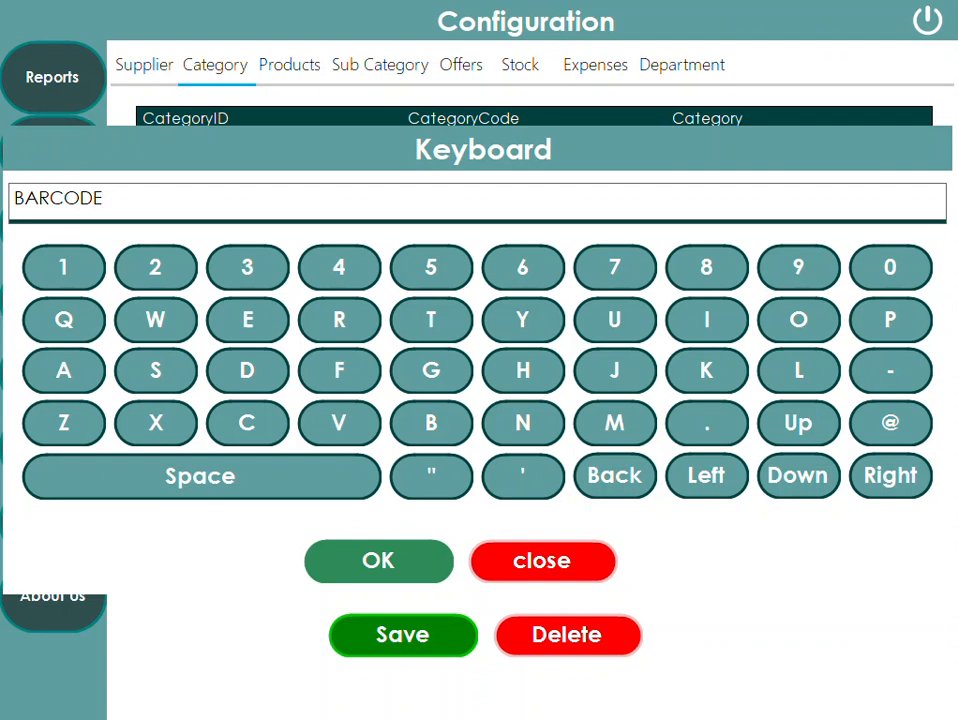
click(407, 569)
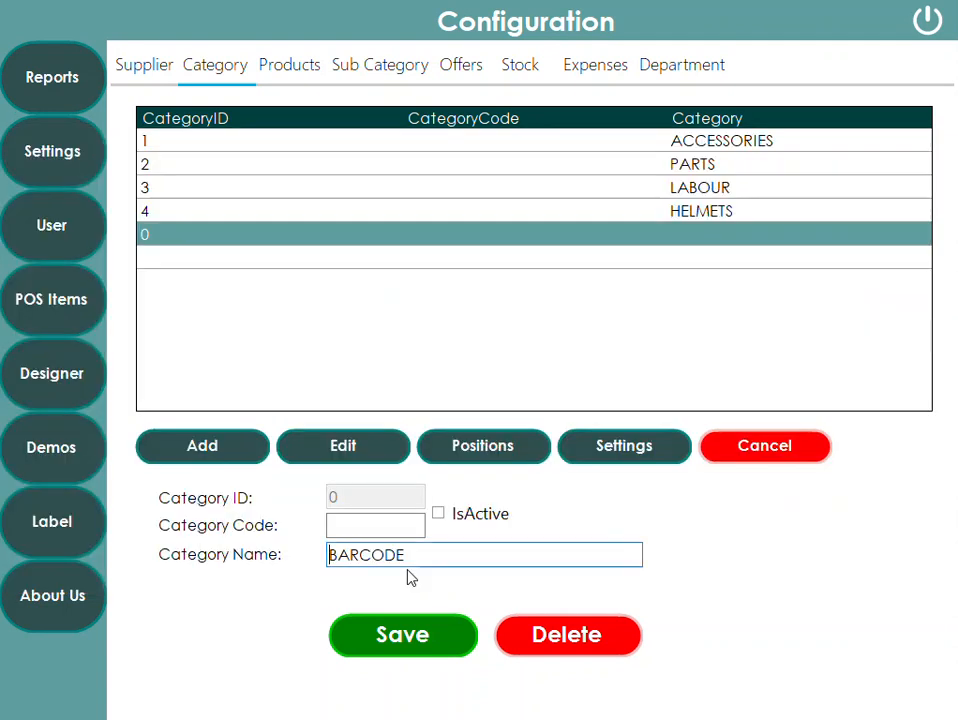
click(452, 650)
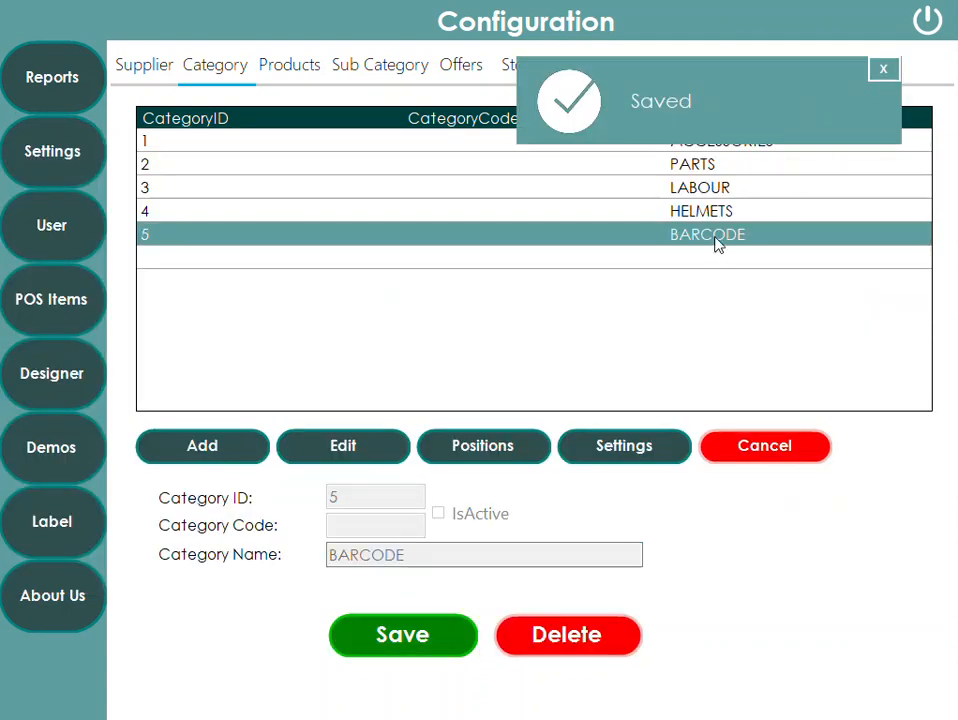
- Open the BARCODE category in the product list
click(279, 68)
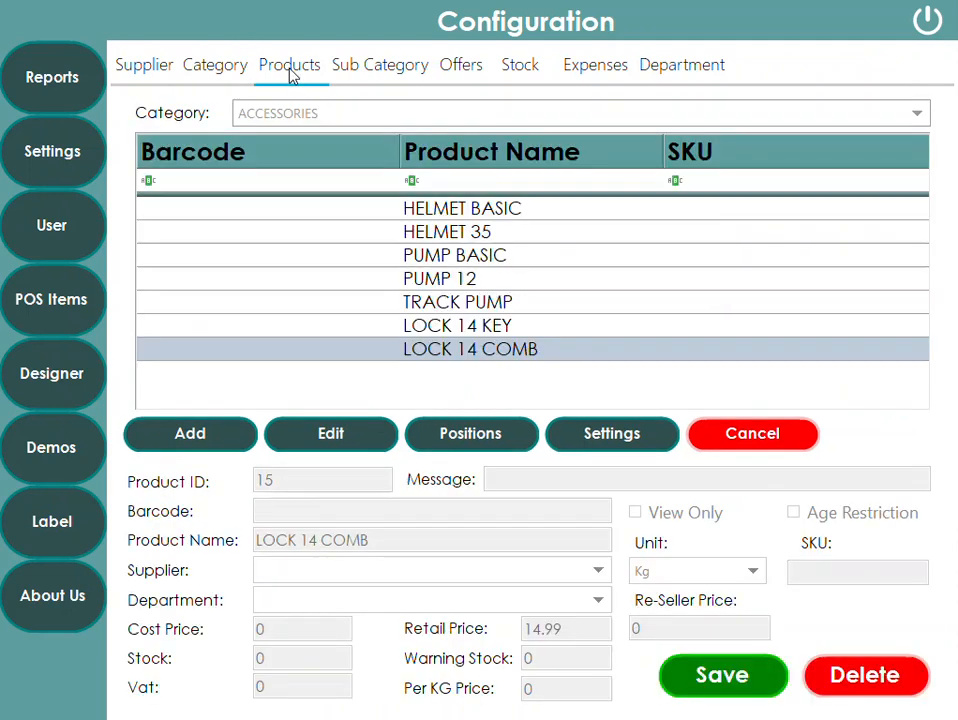
click(327, 117)
click(275, 227)
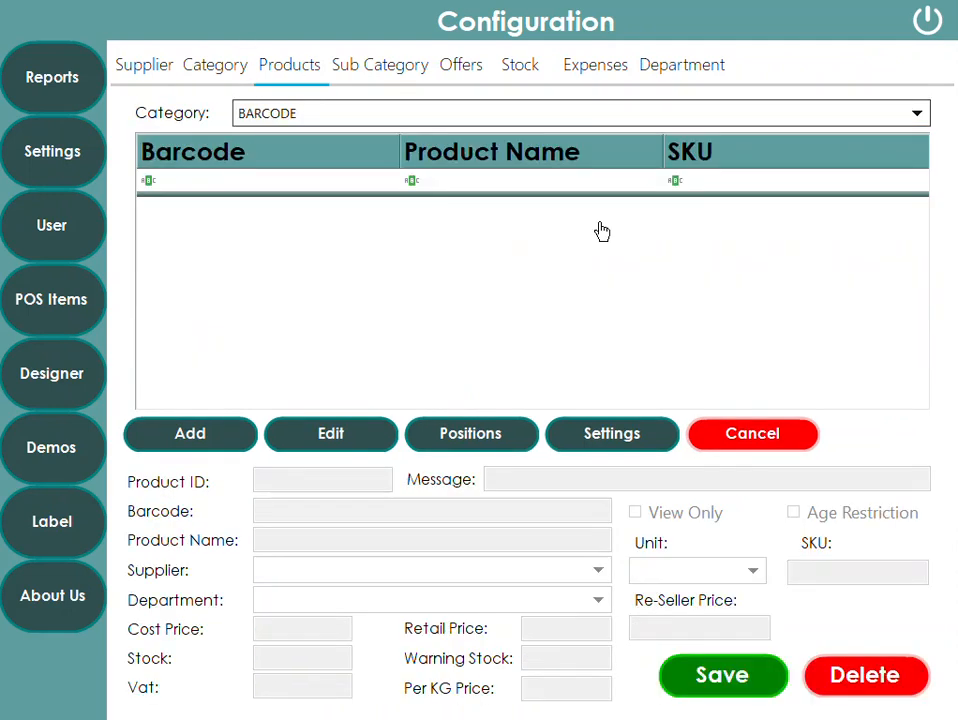
- Exit configuration and browse the LABOUR items on the till
click(927, 20)
click(193, 352)
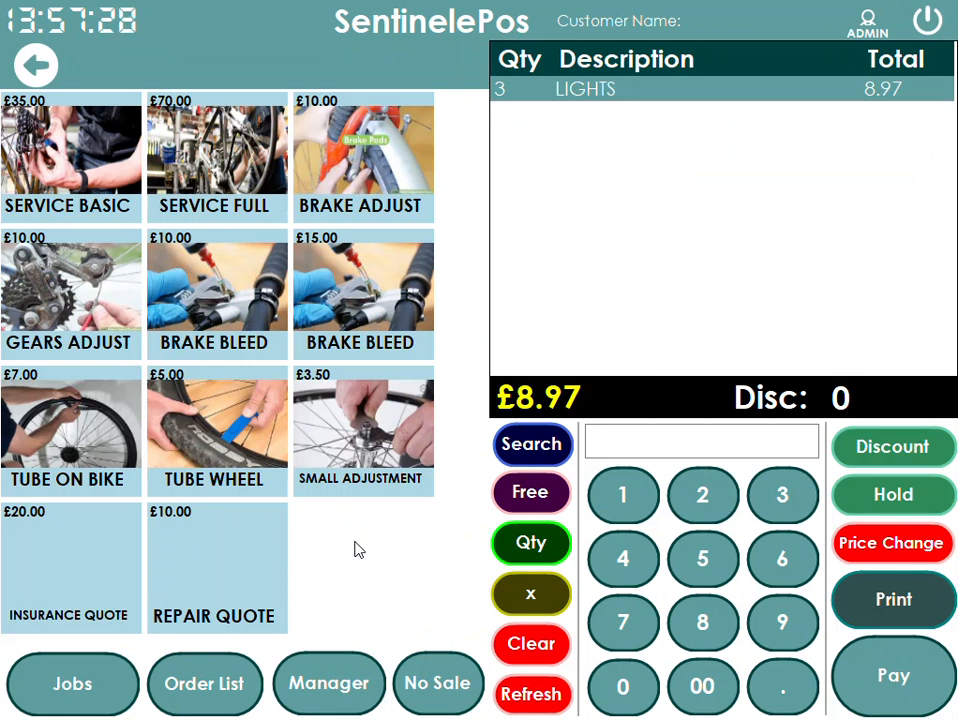
click(35, 64)
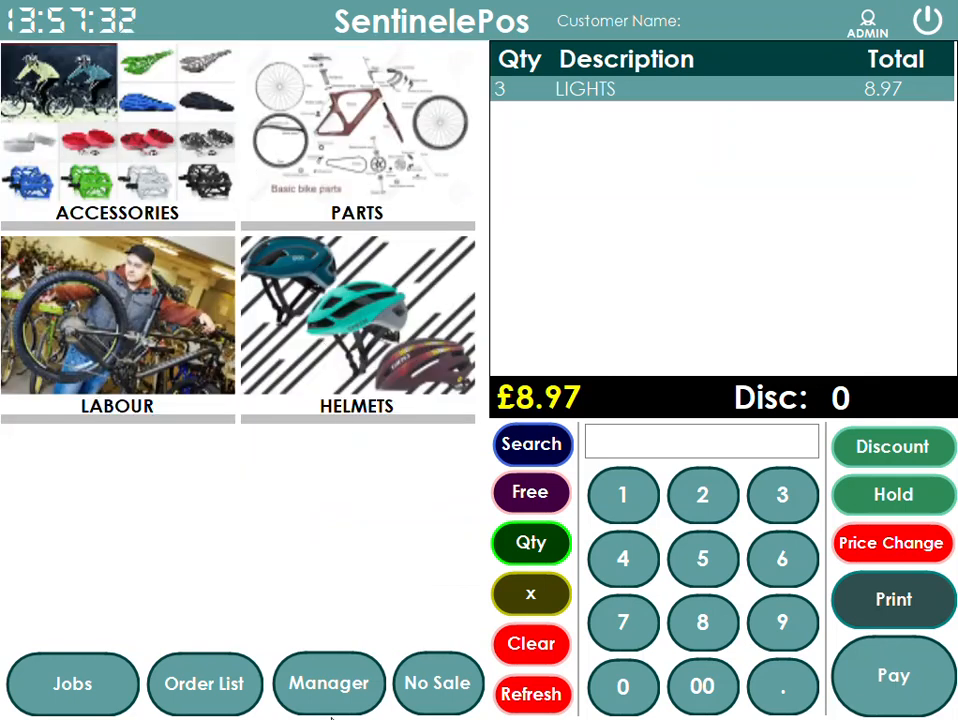
- Return to the POS Items products for BARCODE and start a new product named LIGHTS
click(329, 683)
click(52, 299)
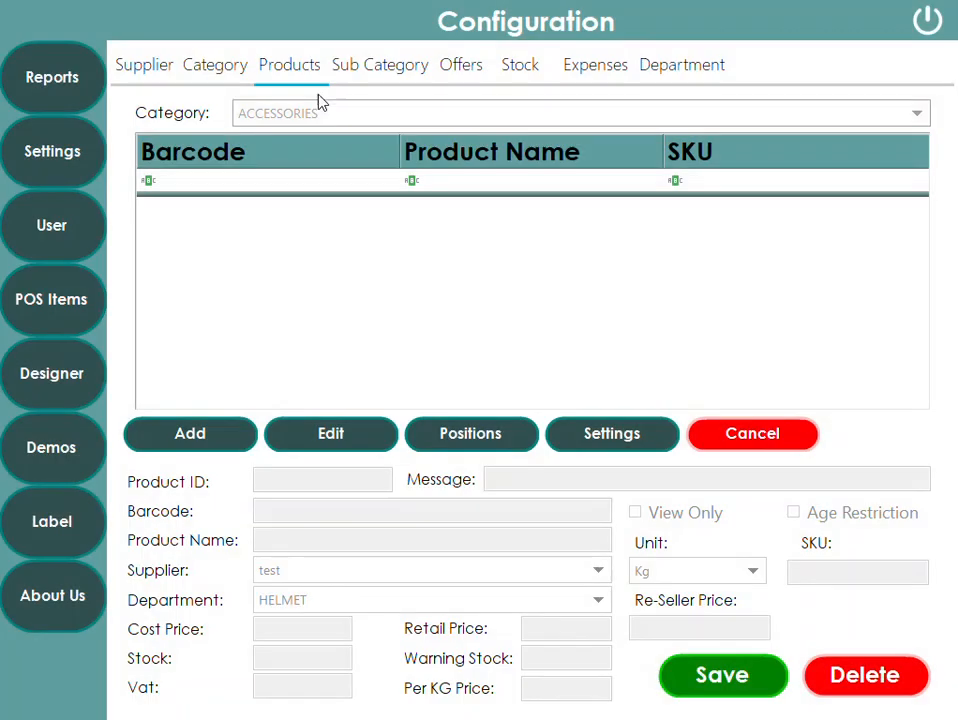
click(303, 114)
click(266, 224)
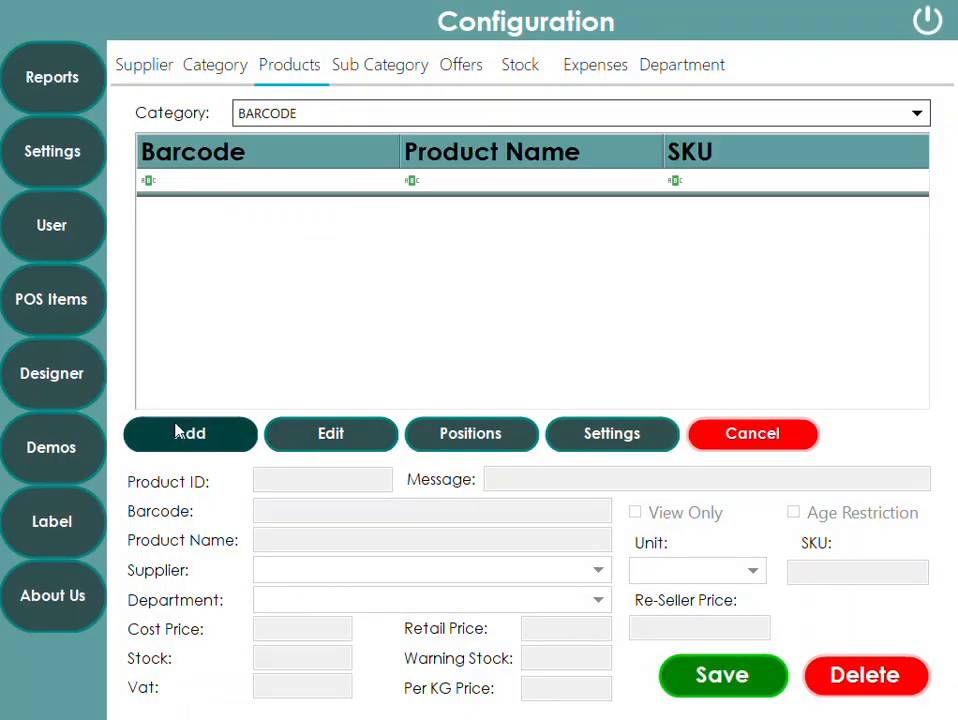
click(331, 435)
click(286, 543)
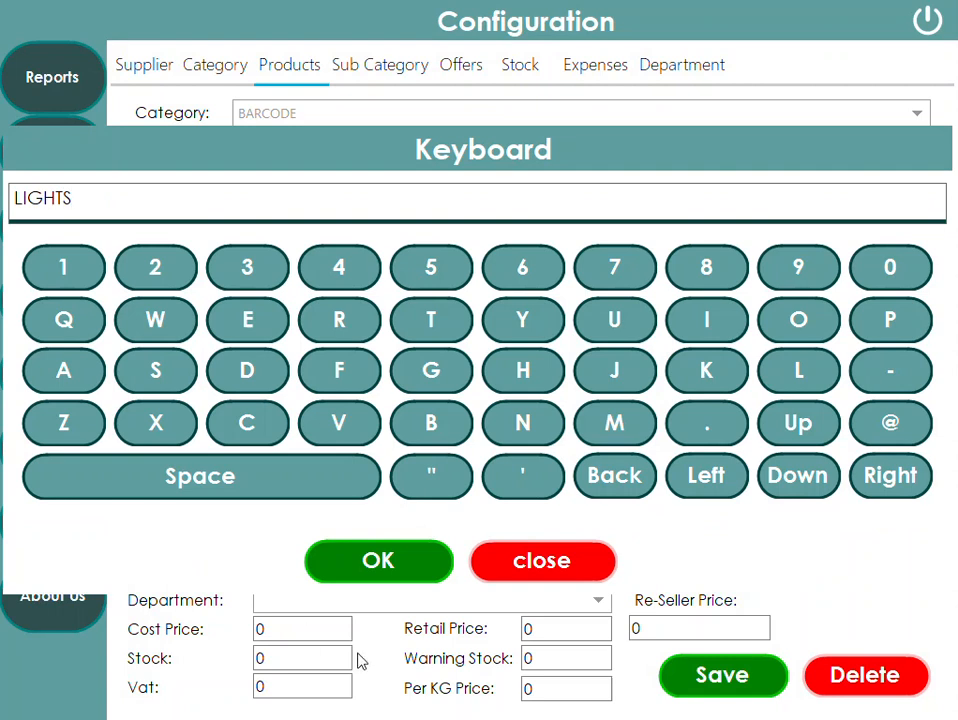
click(376, 563)
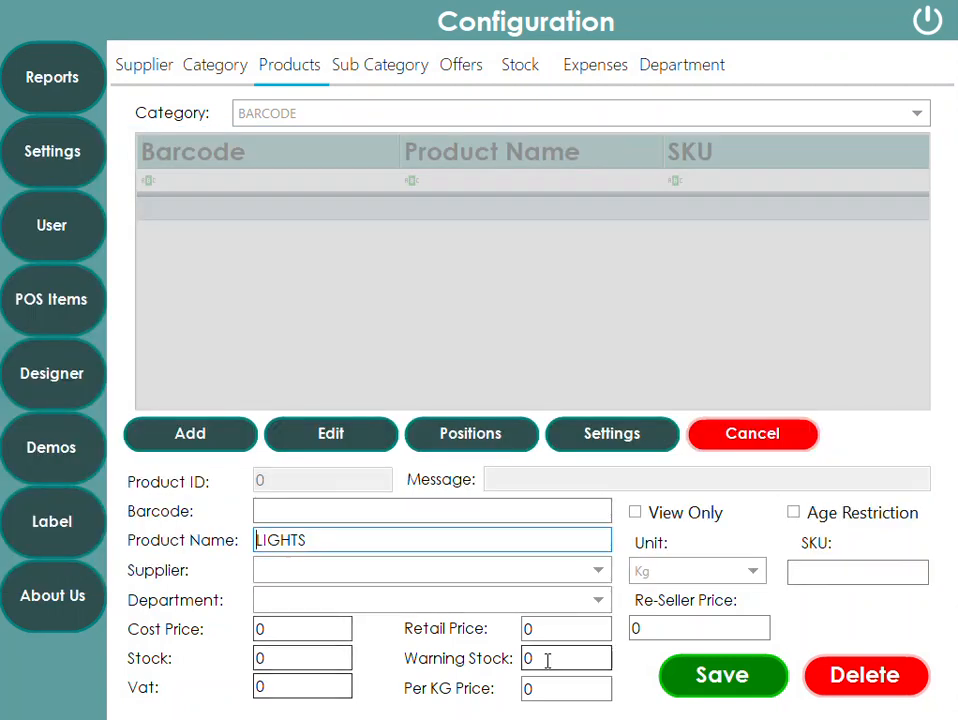
- Set the LIGHTS retail price to 25, its department to ACCESSORIES, and save
click(530, 629)
text(25.)
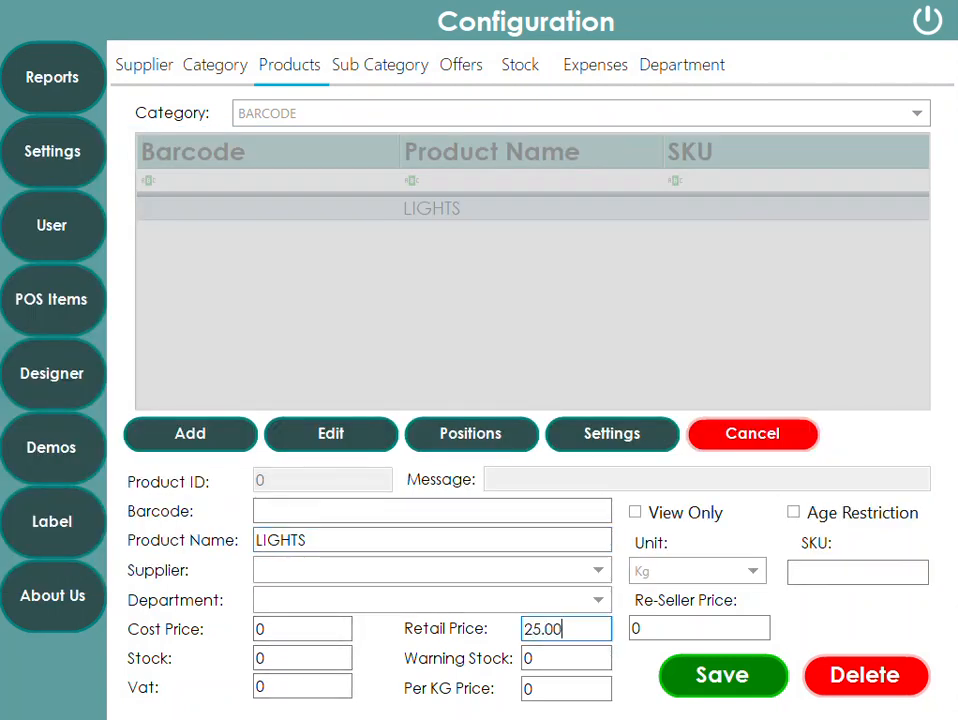
click(335, 603)
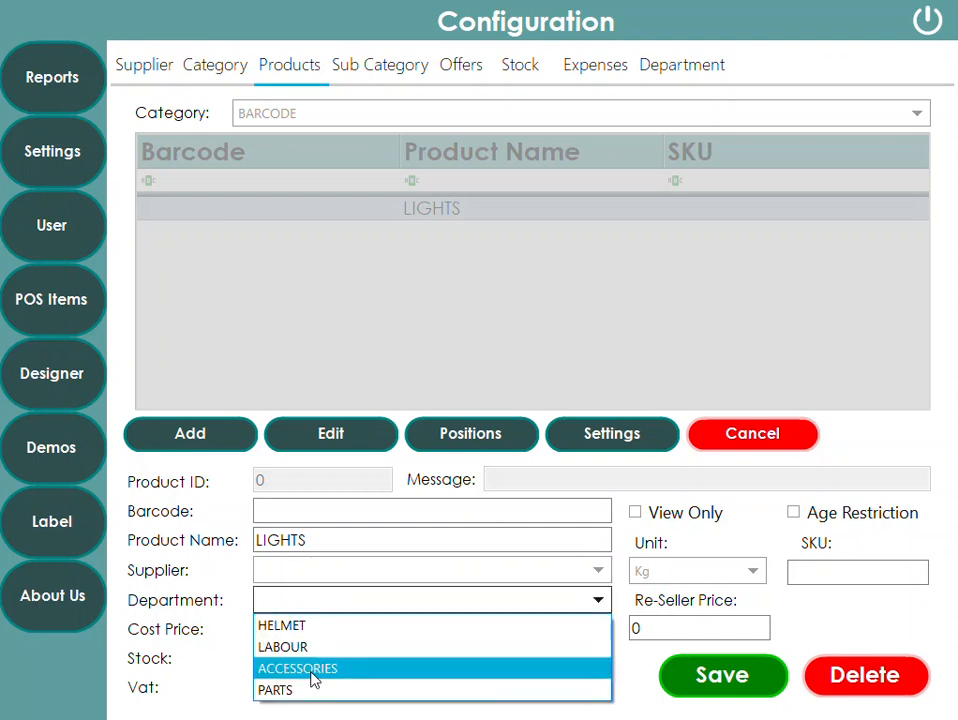
click(313, 670)
click(731, 678)
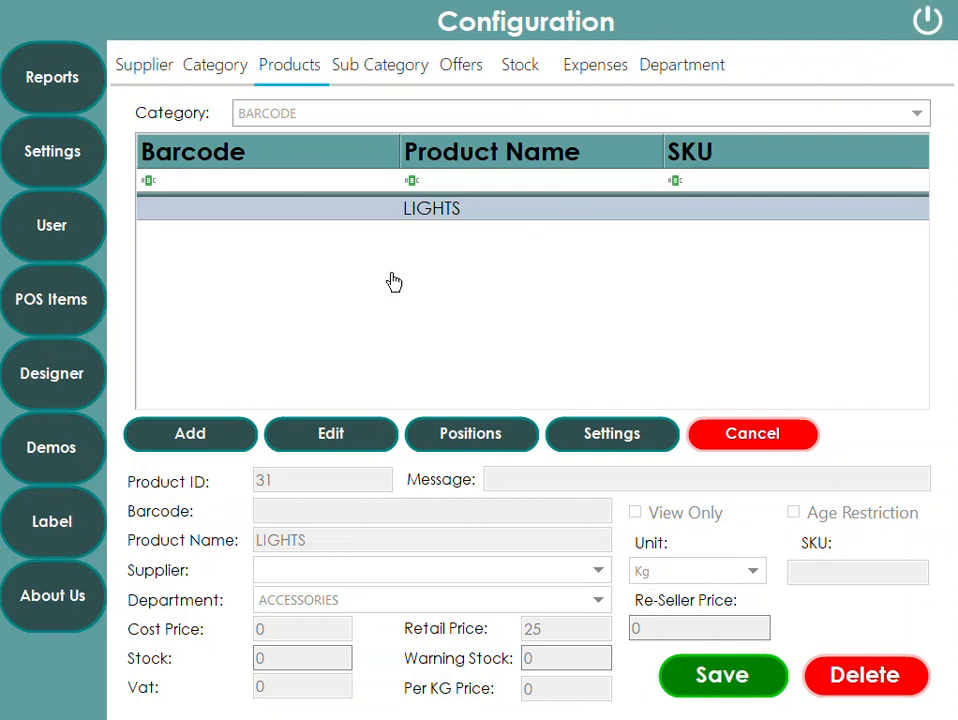
- Edit the LIGHTS product to give it barcode 123 and save
click(308, 440)
click(296, 512)
text(12)
click(378, 560)
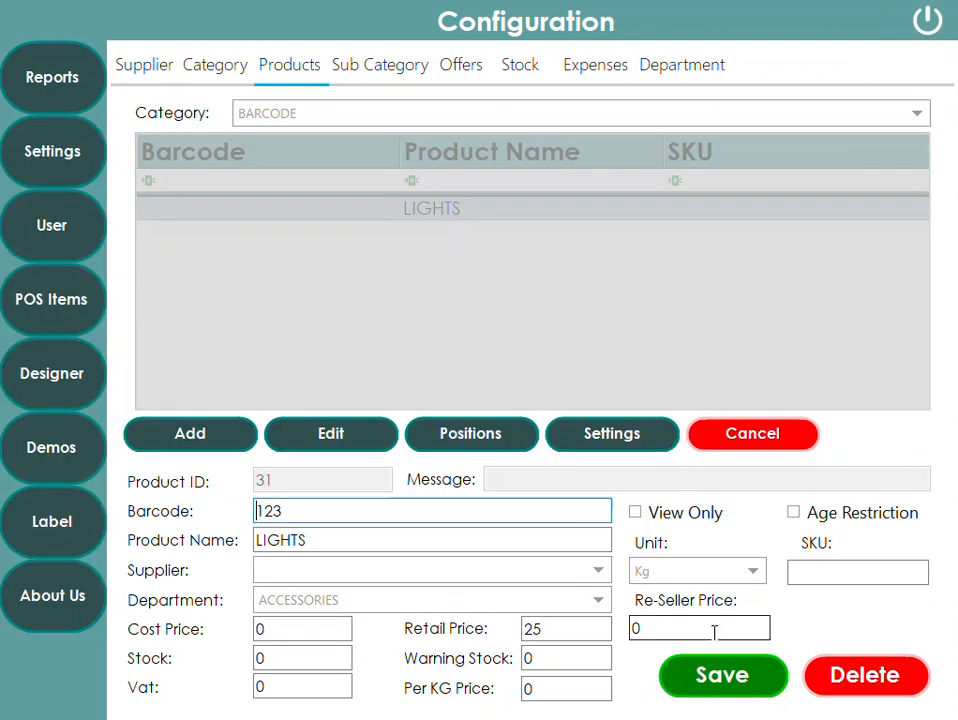
click(722, 675)
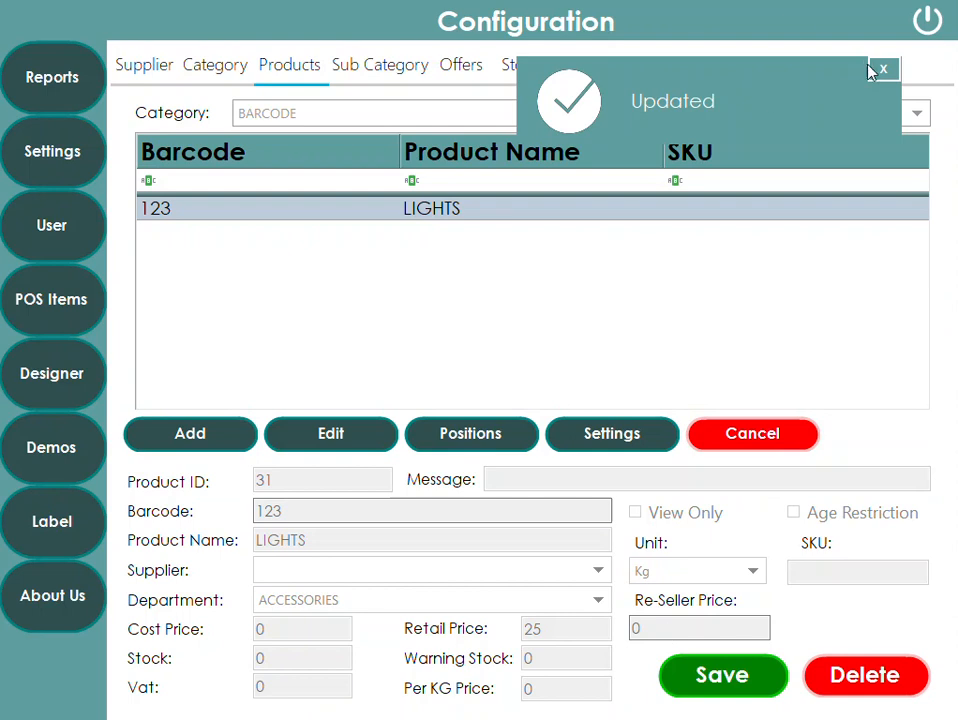
- Exit configuration and browse the ACCESSORIES and PARTS items on the till
click(926, 21)
click(160, 190)
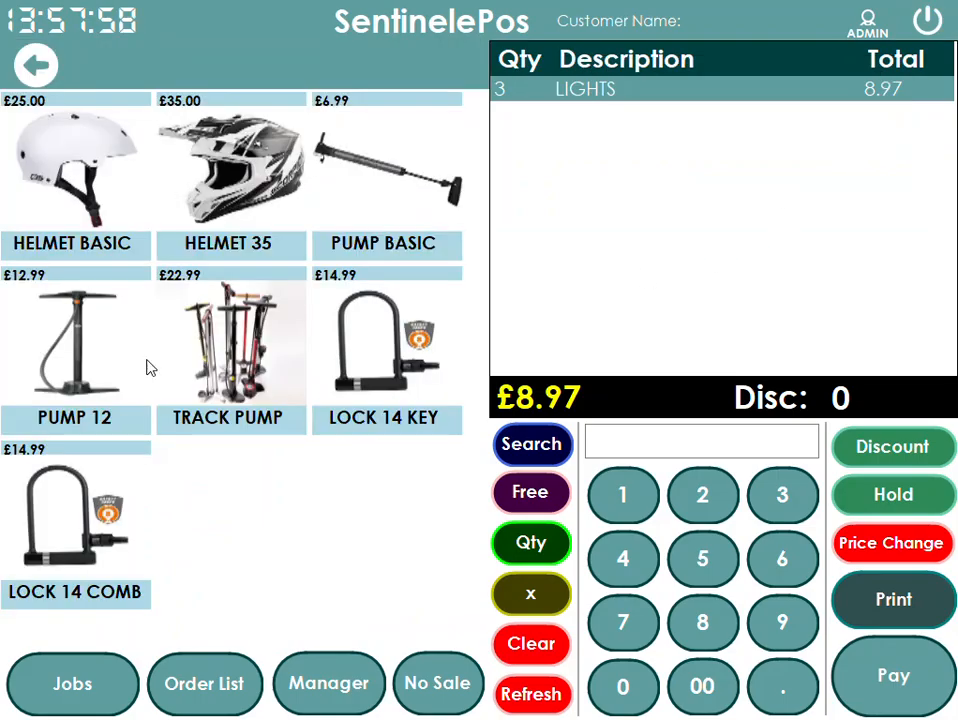
click(30, 64)
click(362, 120)
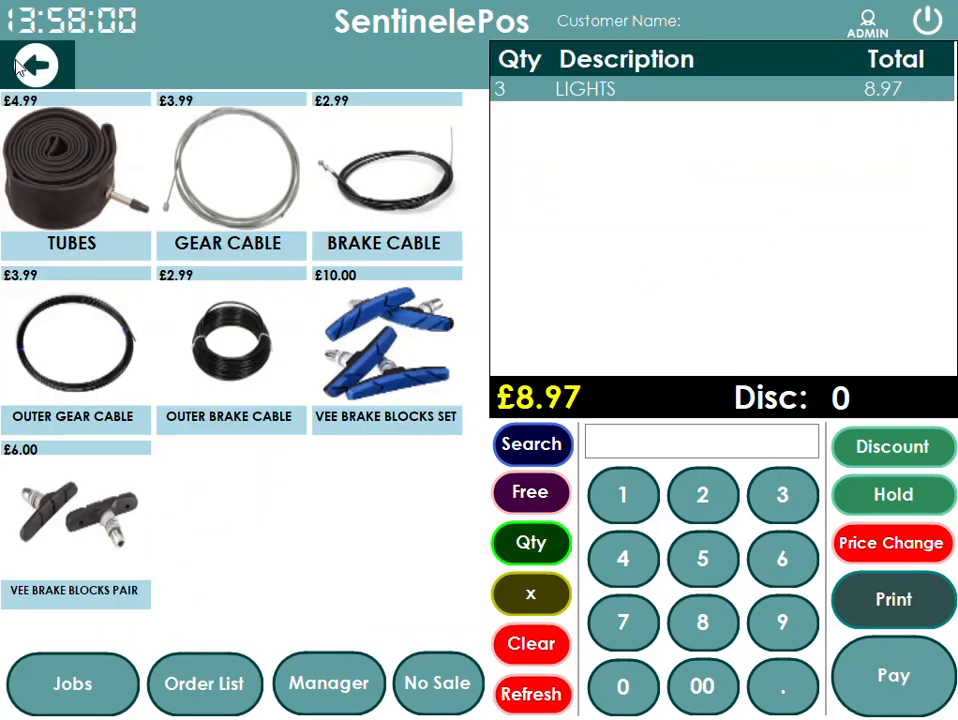
- Browse the LABOUR and HELMETS item pages on the till and return to the categories
click(24, 65)
click(80, 245)
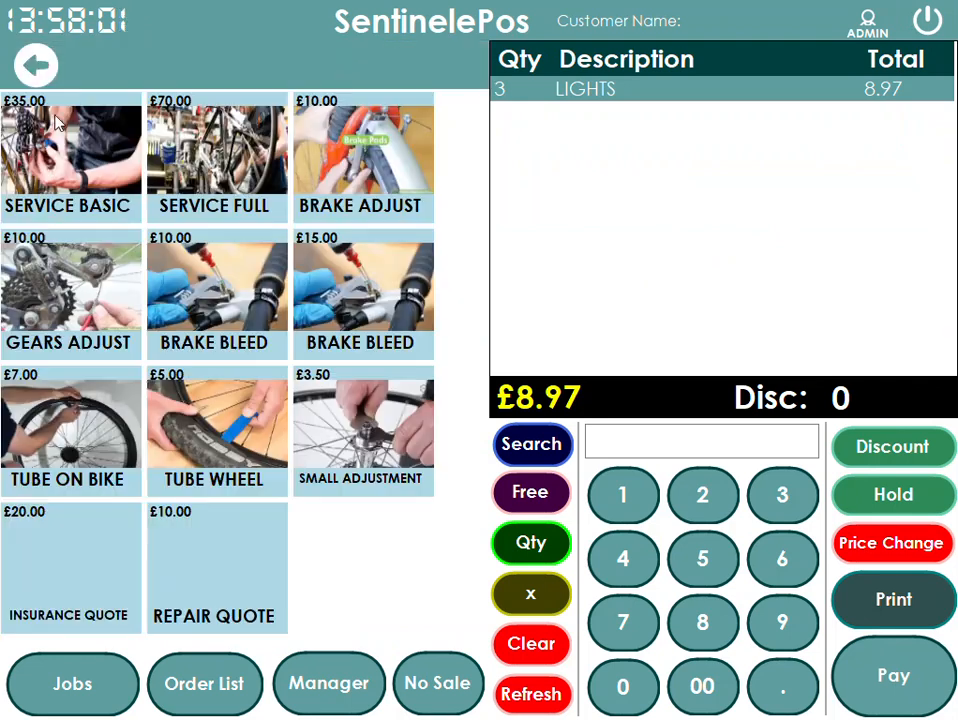
click(32, 56)
click(341, 335)
click(30, 62)
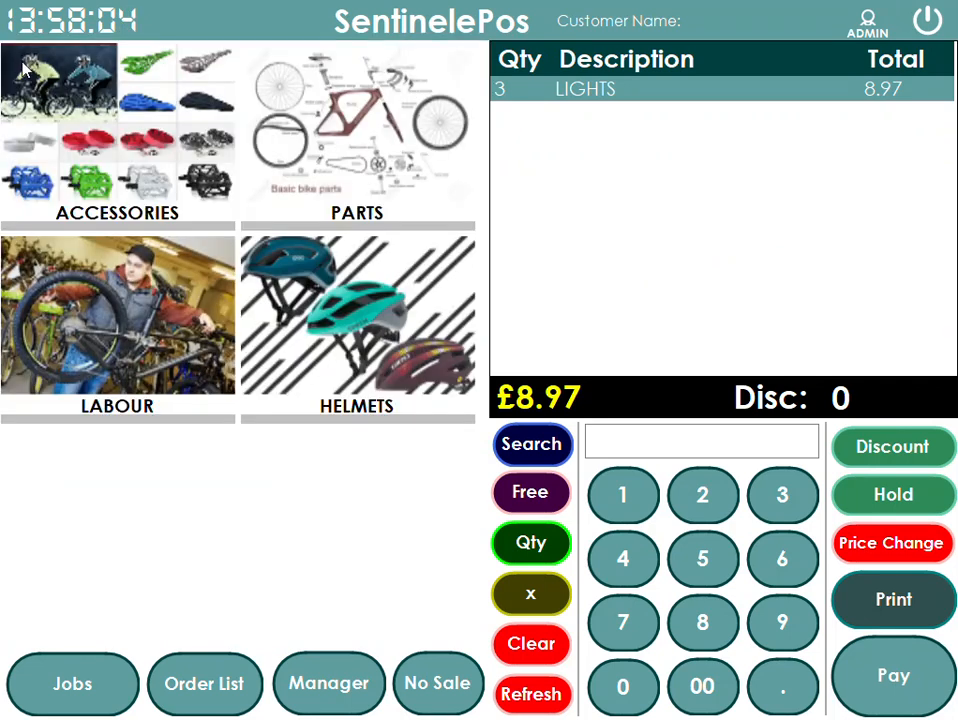
- Add LIGHTS to the sale by entering barcode 123 in the search field
click(648, 436)
text(123)
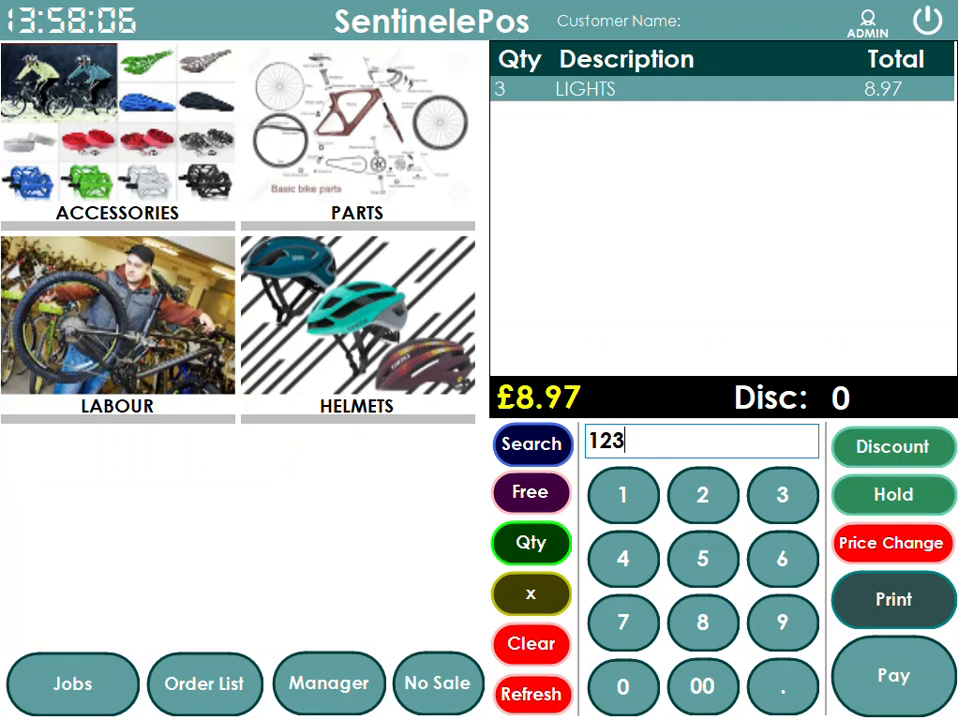
key(Return)
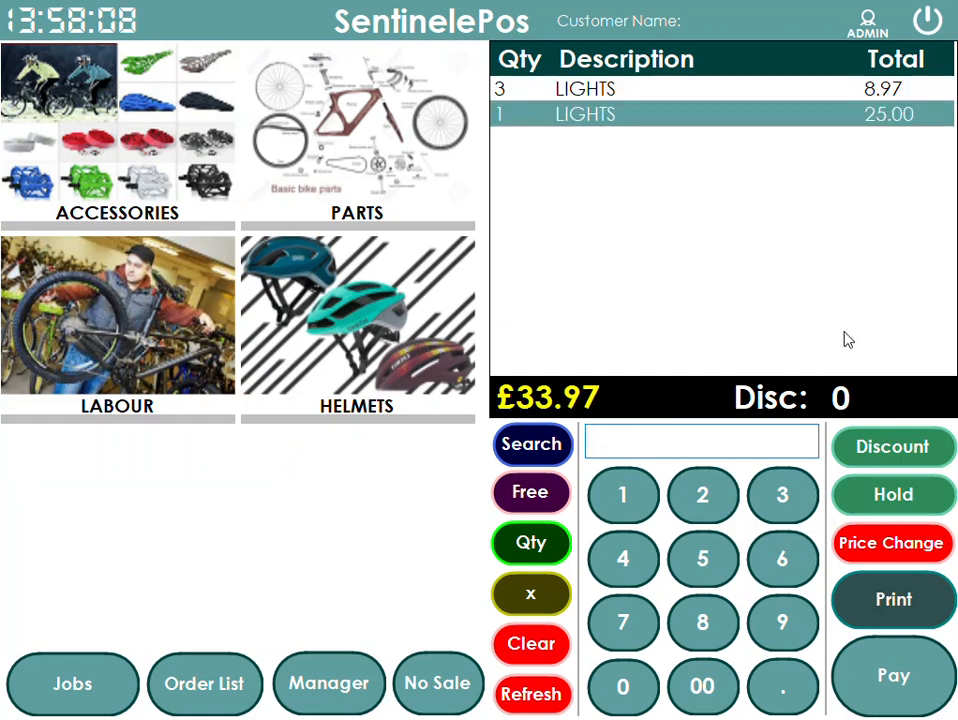
- Clear the sale and open the POS Items department list in configuration
click(524, 613)
click(353, 682)
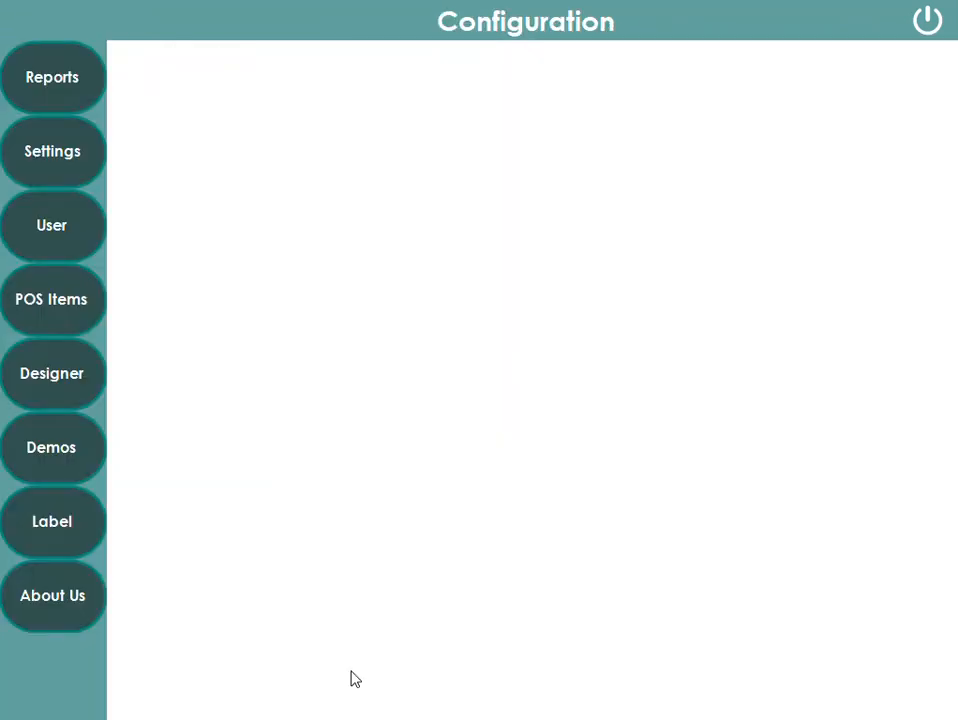
click(62, 312)
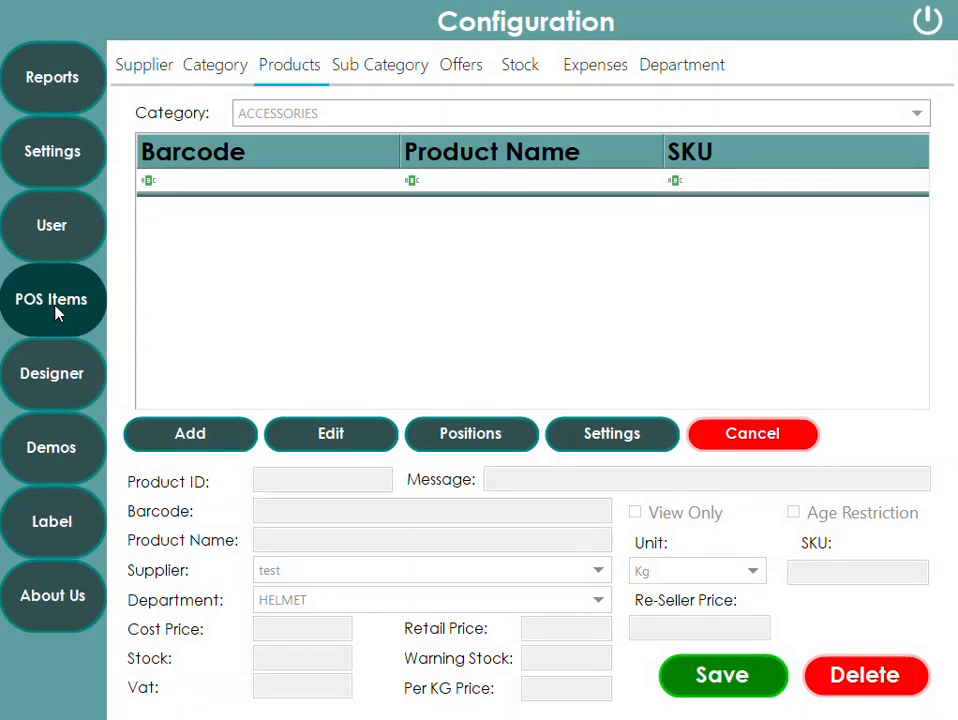
click(680, 68)
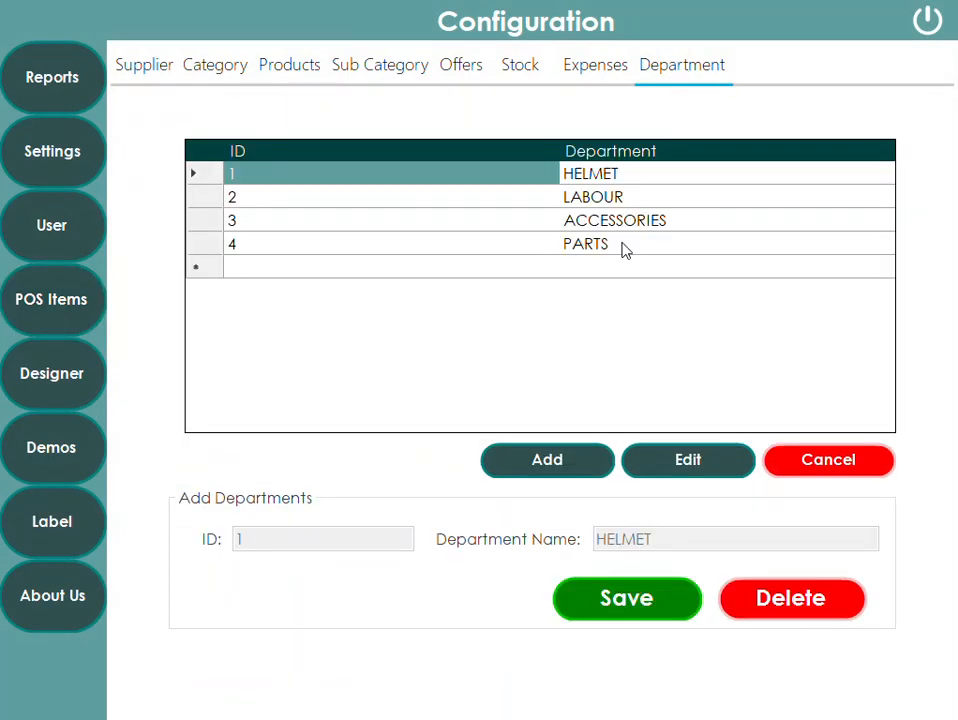
click(572, 470)
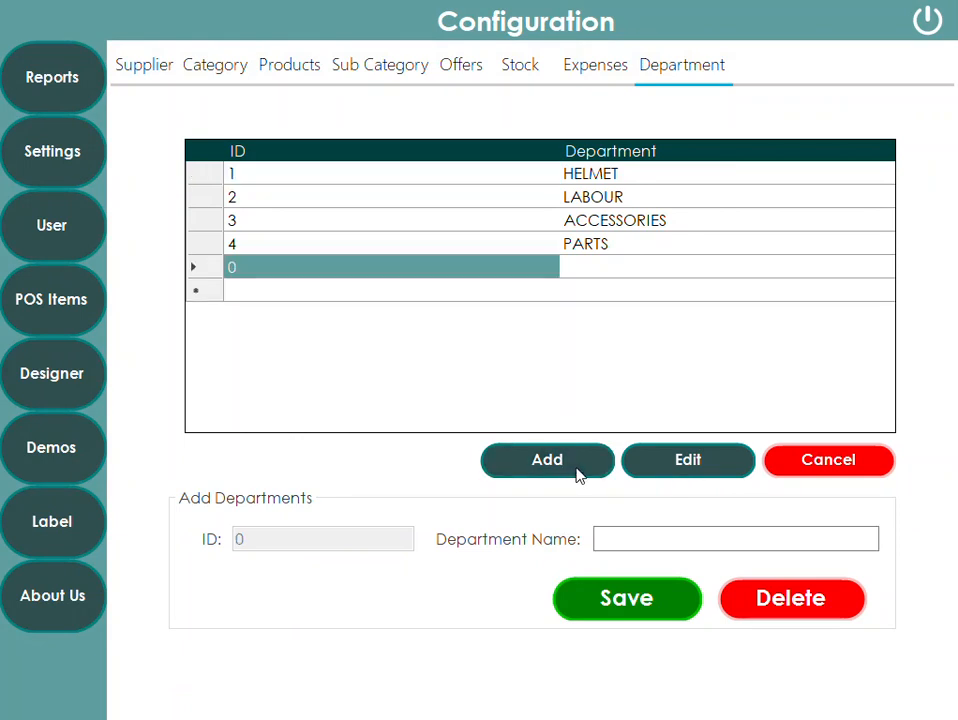
click(631, 539)
click(530, 557)
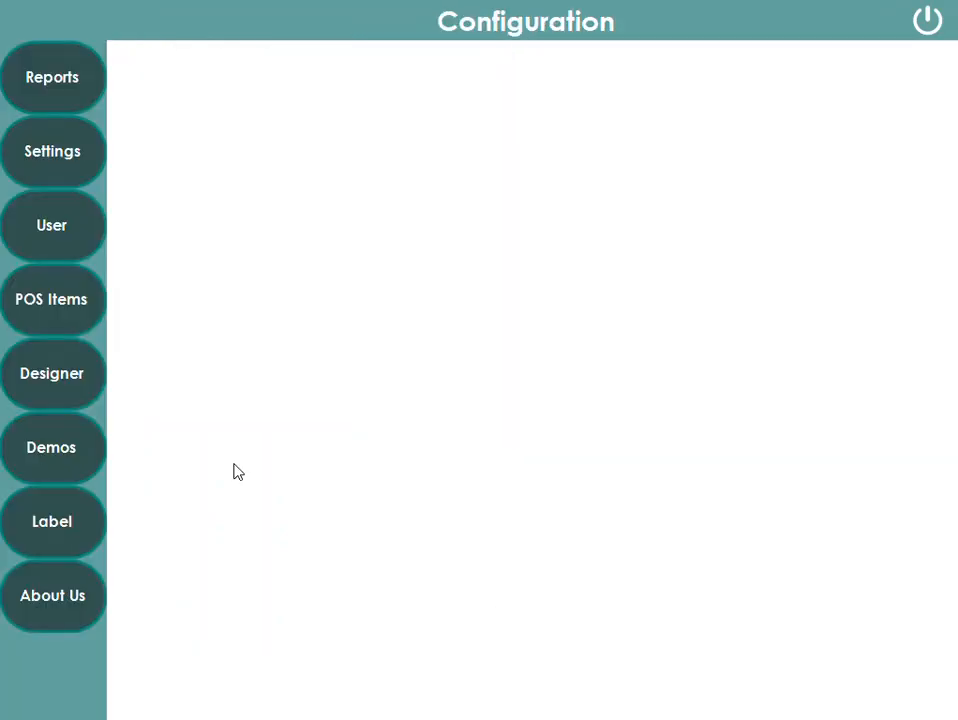
- Review the Sale Analysis report department-wise and product-wise, then exit configuration
click(60, 98)
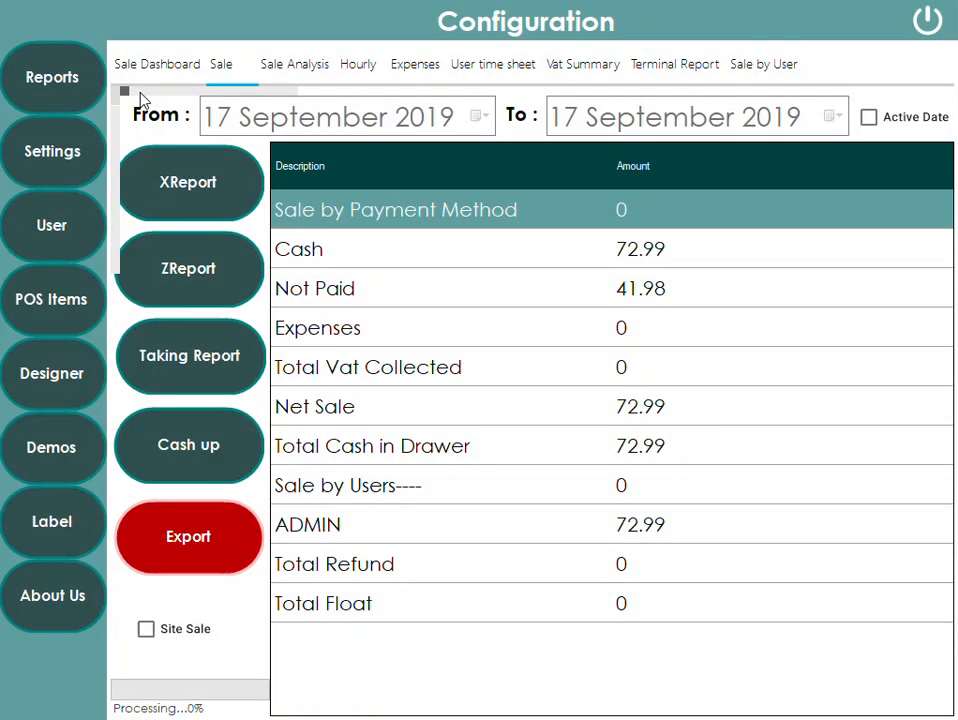
click(293, 66)
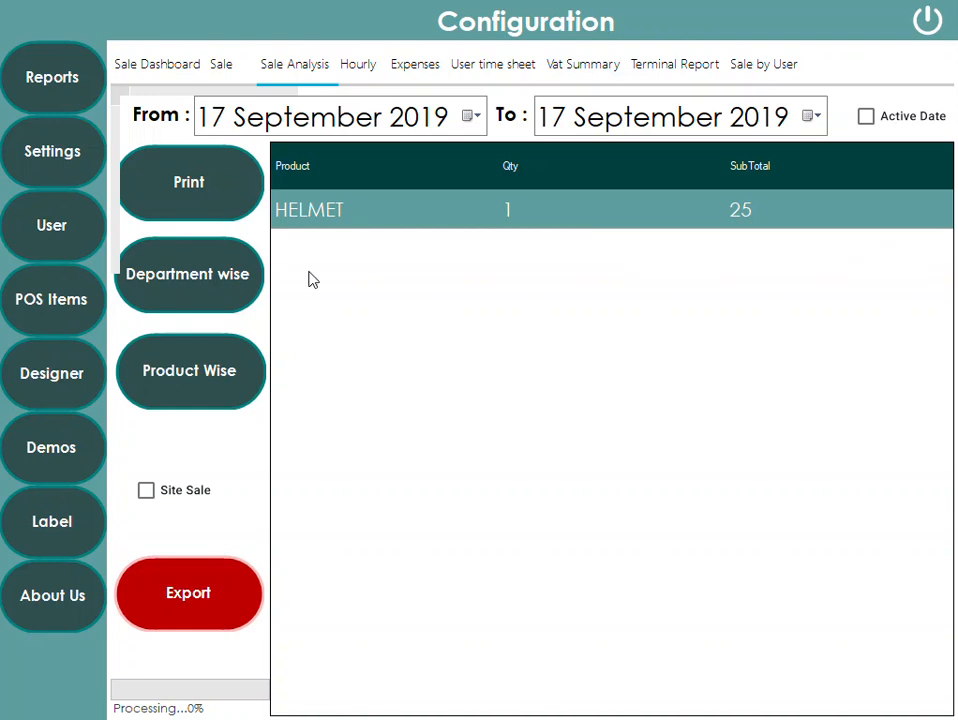
click(210, 358)
click(250, 284)
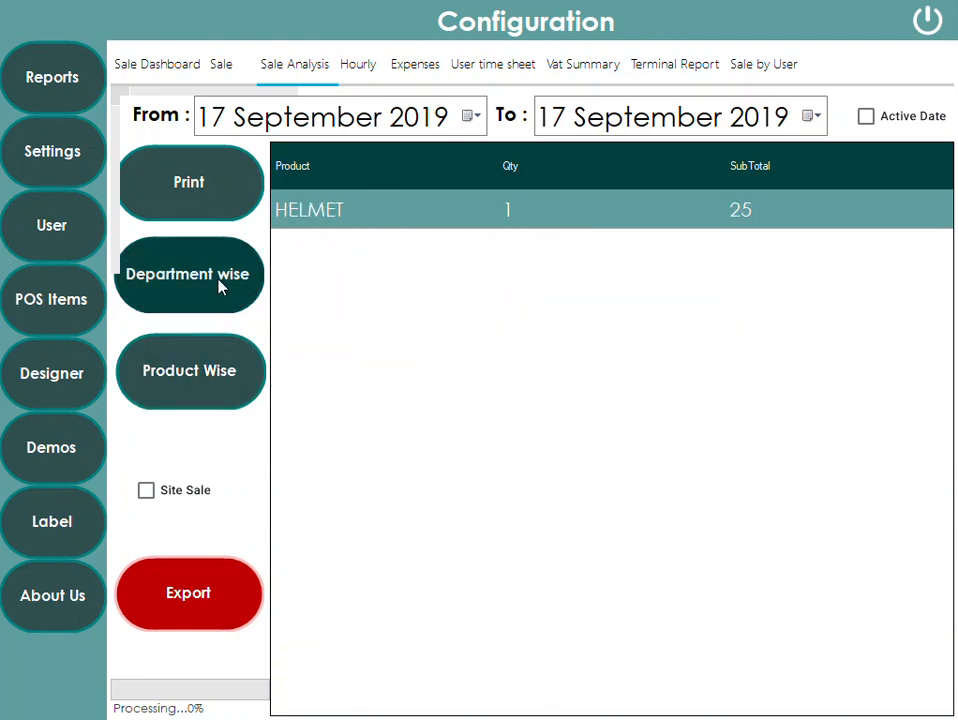
click(252, 340)
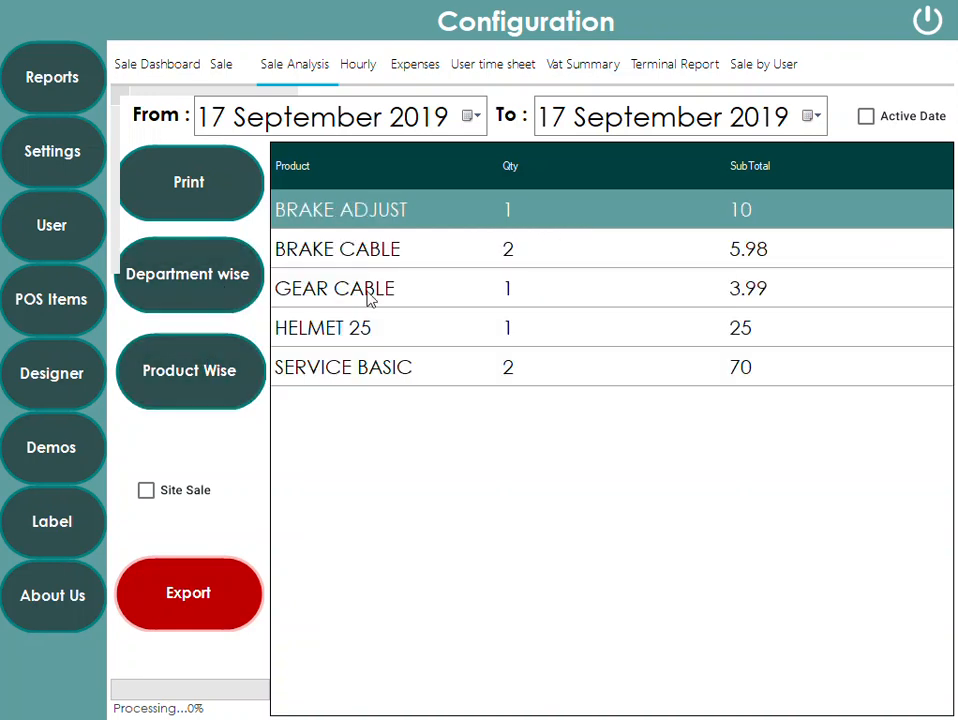
click(239, 299)
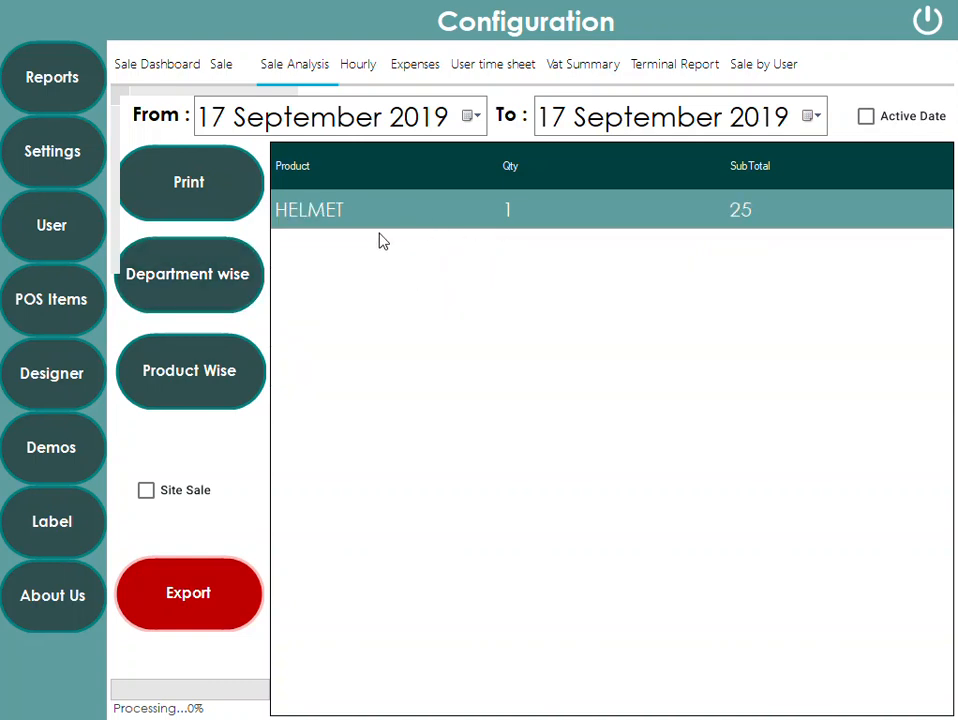
click(926, 22)
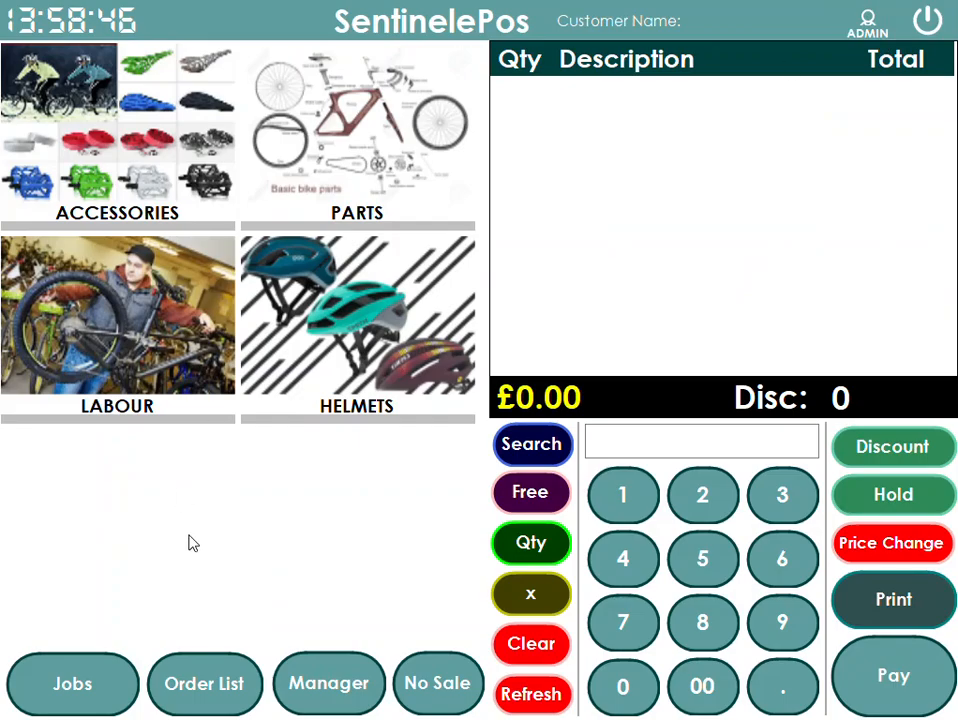
- Open the ACCESSORIES product list, set HELMET BASIC's department to ACCESSORIES and save
click(325, 684)
click(62, 326)
click(300, 113)
click(282, 140)
click(286, 113)
click(284, 140)
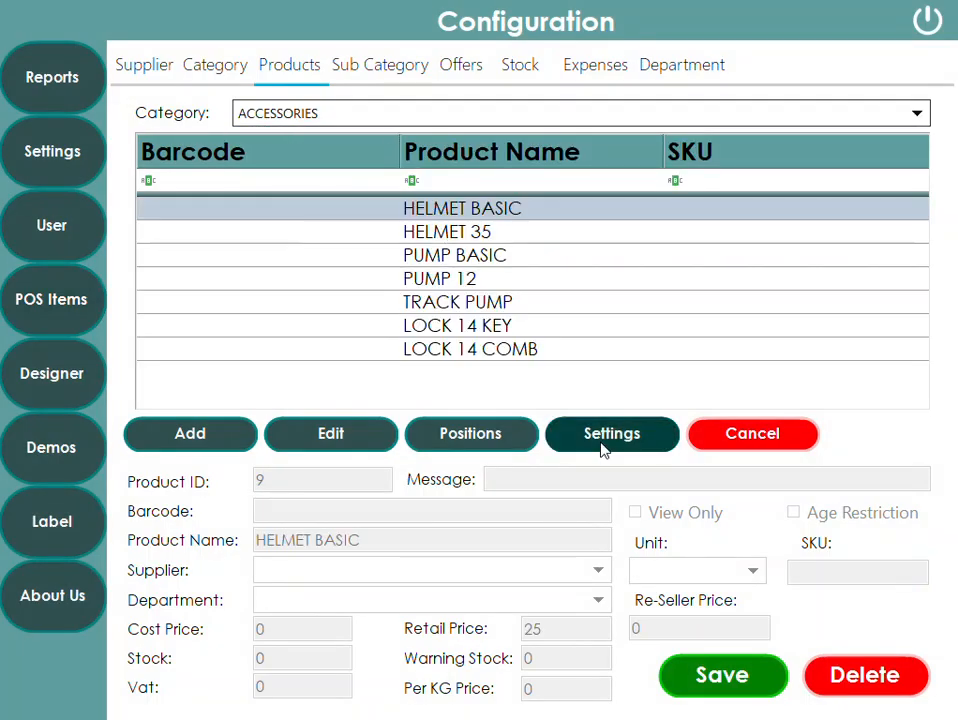
click(331, 430)
click(300, 600)
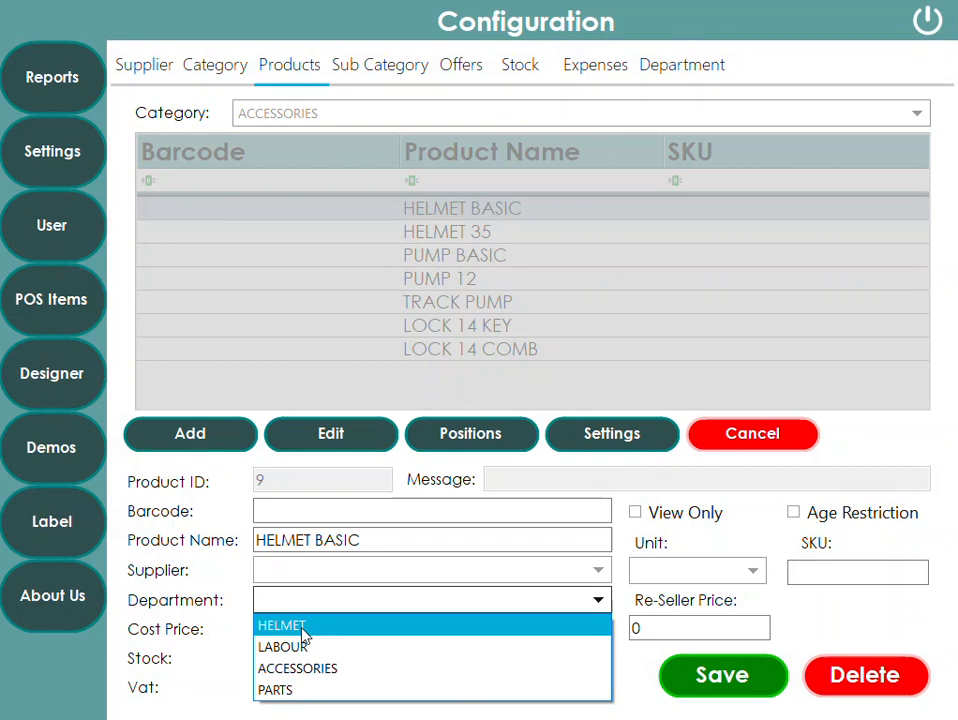
click(300, 668)
click(722, 675)
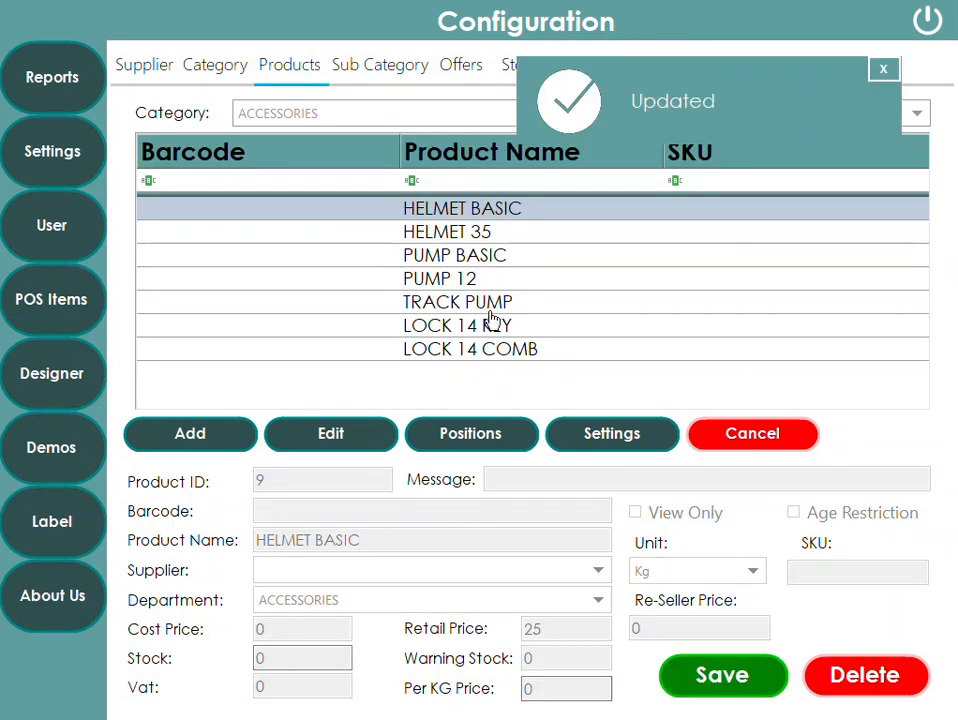
- Set HELMET 35's department to ACCESSORIES and save
click(488, 243)
click(331, 433)
click(300, 600)
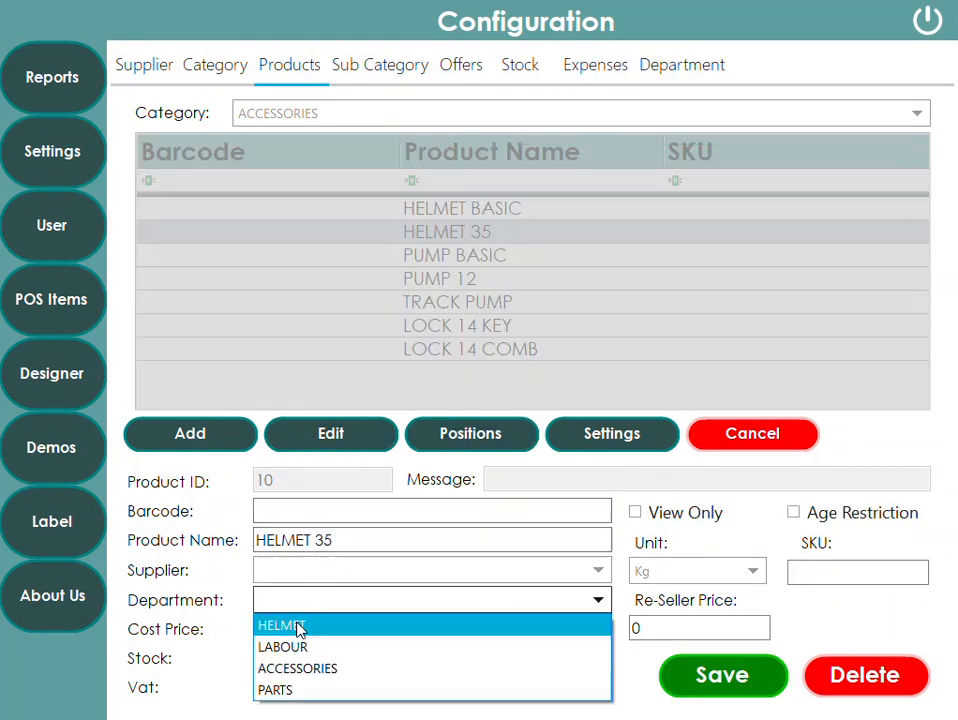
click(308, 670)
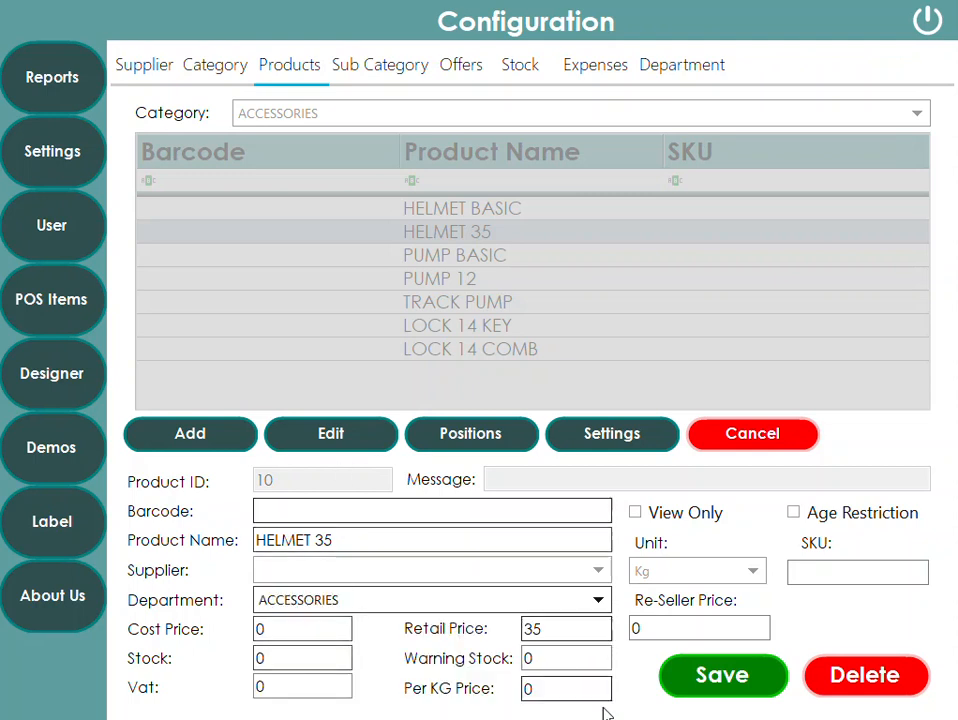
click(750, 689)
- Set PUMP BASIC's department to ACCESSORIES and save
click(440, 256)
click(331, 435)
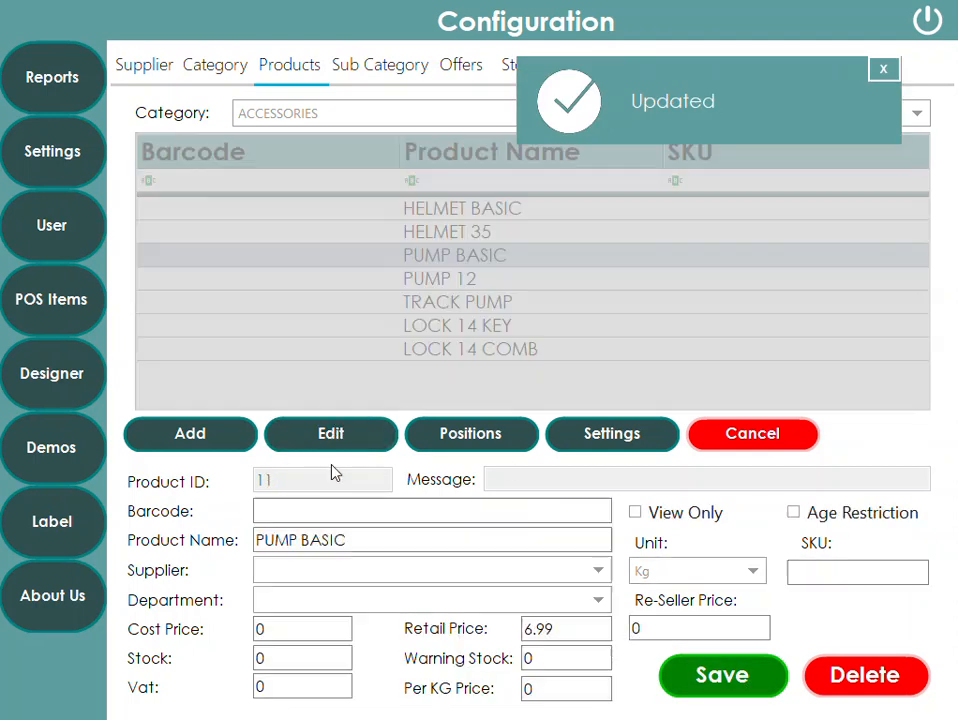
click(305, 602)
click(321, 667)
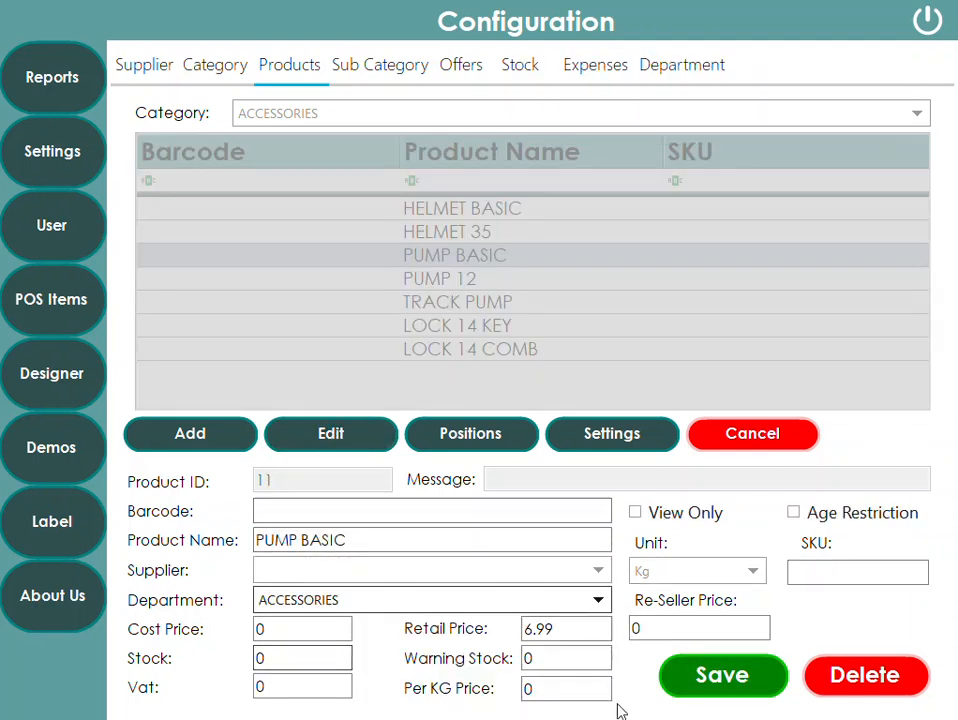
click(690, 660)
- Set PUMP 12's department to ACCESSORIES and save
click(268, 279)
click(346, 432)
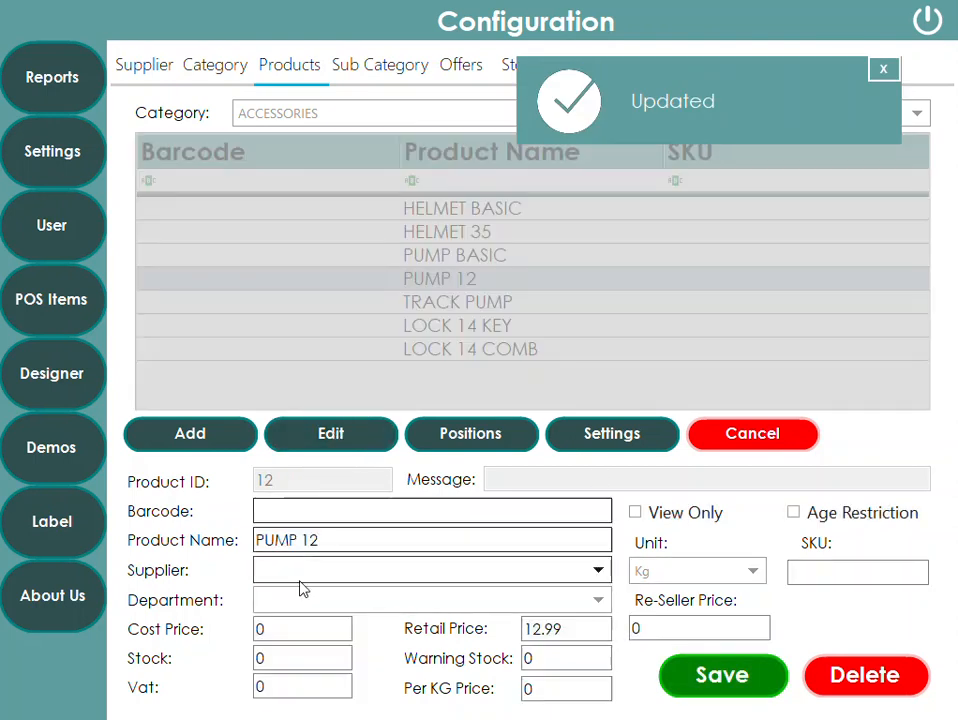
click(305, 600)
click(321, 668)
click(714, 684)
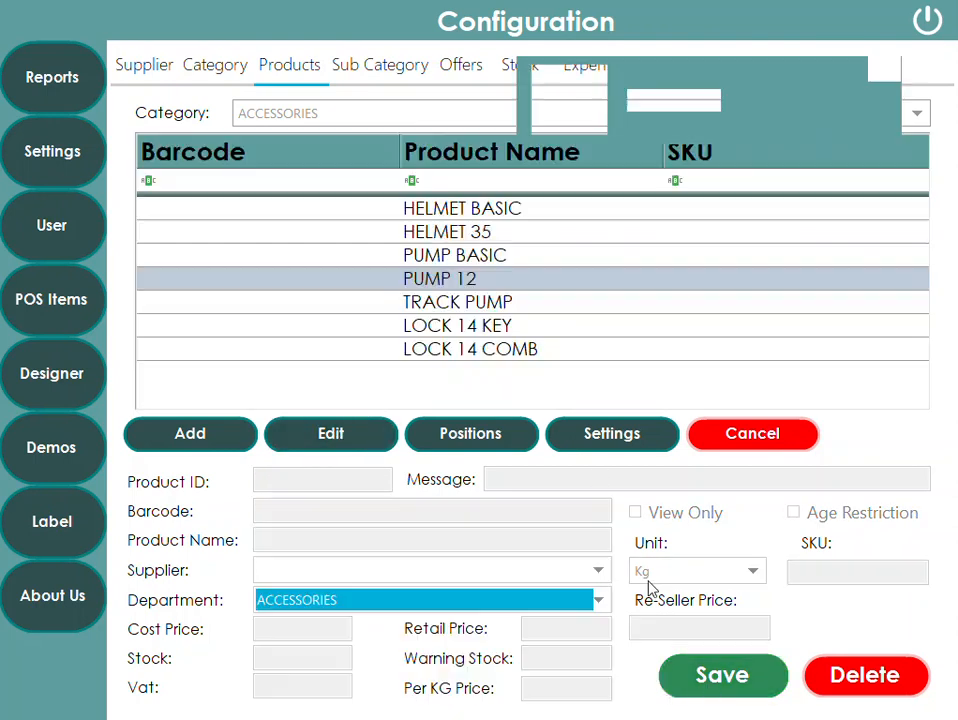
- Set TRACK PUMP's department to ACCESSORIES and save
click(469, 308)
click(318, 433)
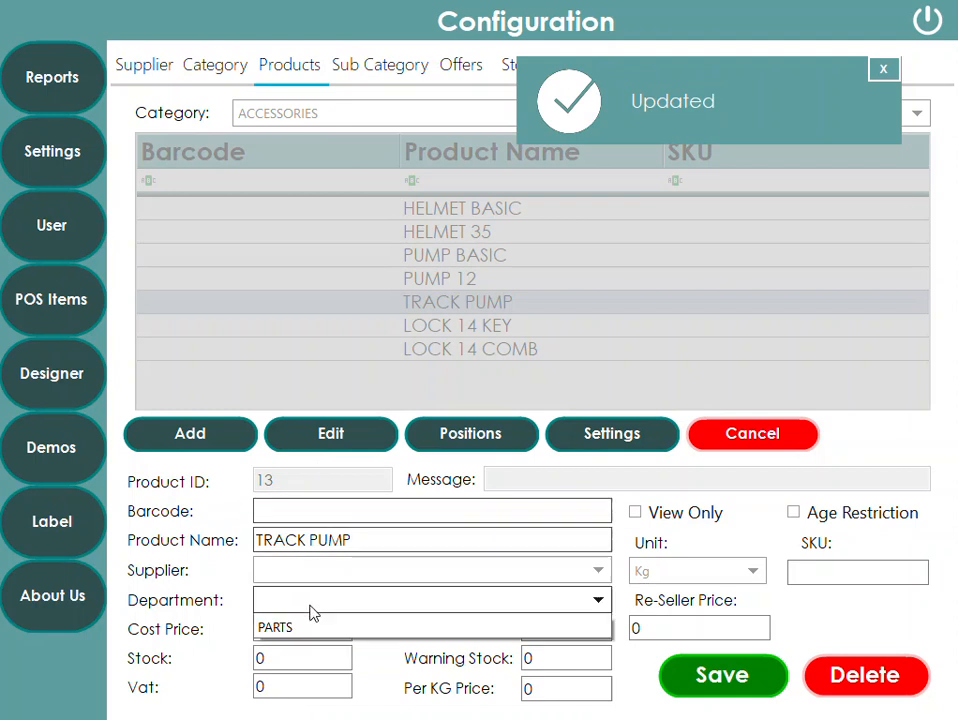
click(310, 602)
click(312, 668)
click(716, 688)
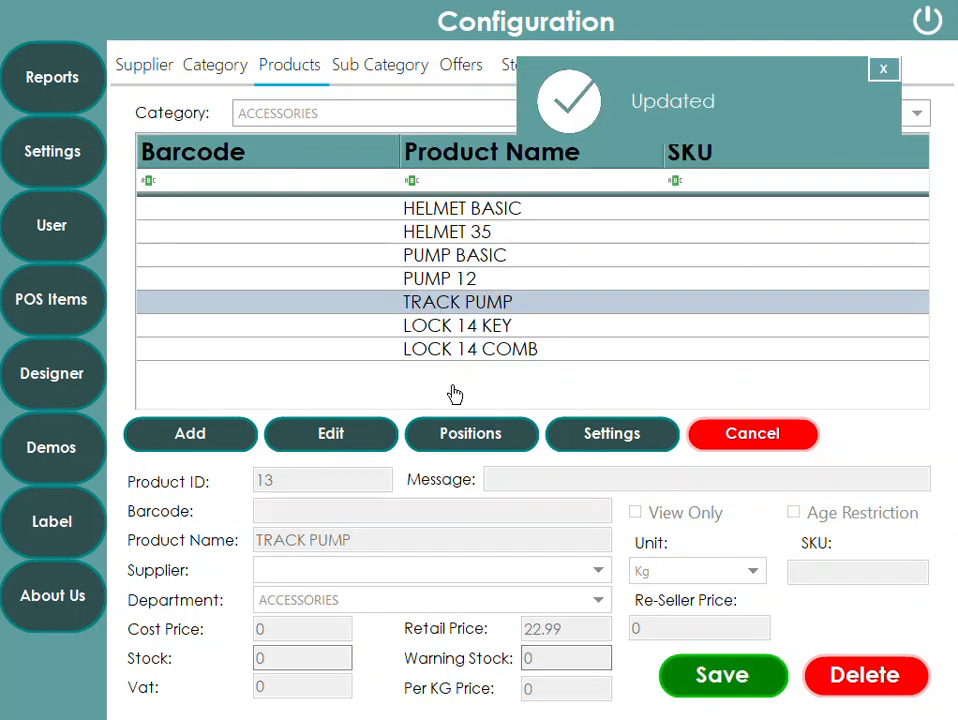
- Set LOCK 14 KEY's department to ACCESSORIES and save
click(455, 327)
click(331, 434)
click(303, 608)
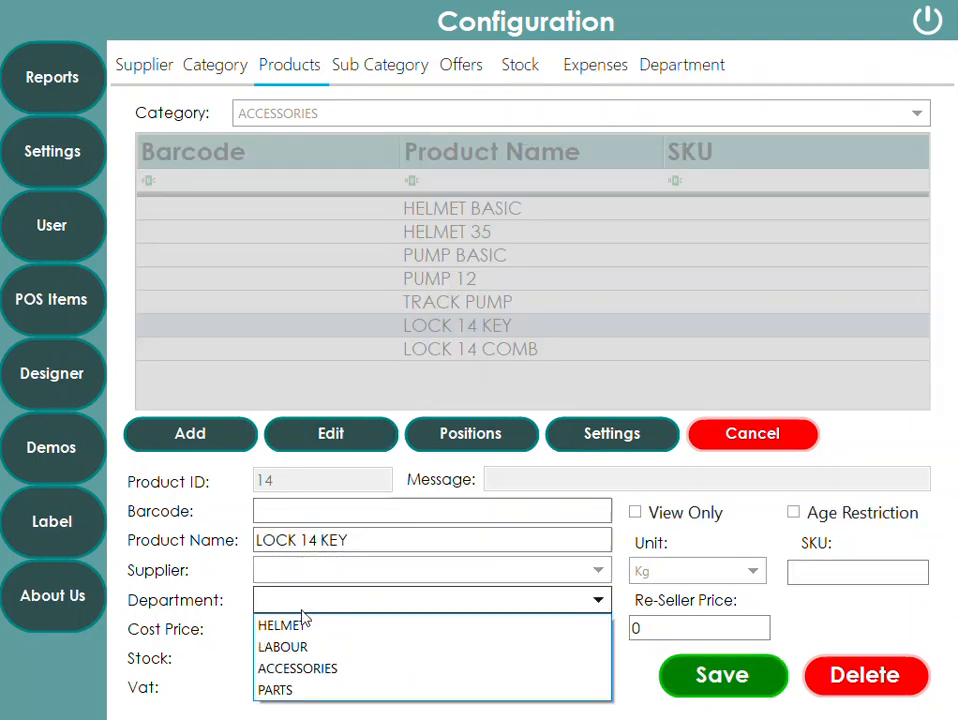
click(318, 668)
click(672, 664)
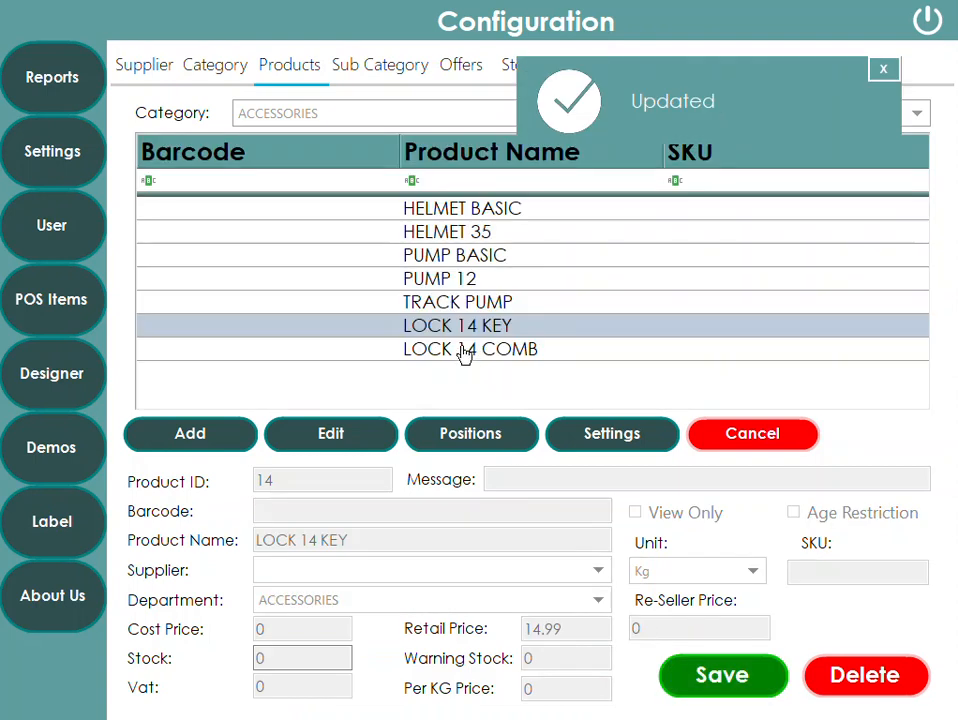
- Set LOCK 14 COMB's department to LABOUR and save
click(464, 357)
click(316, 432)
click(334, 603)
click(325, 647)
click(700, 678)
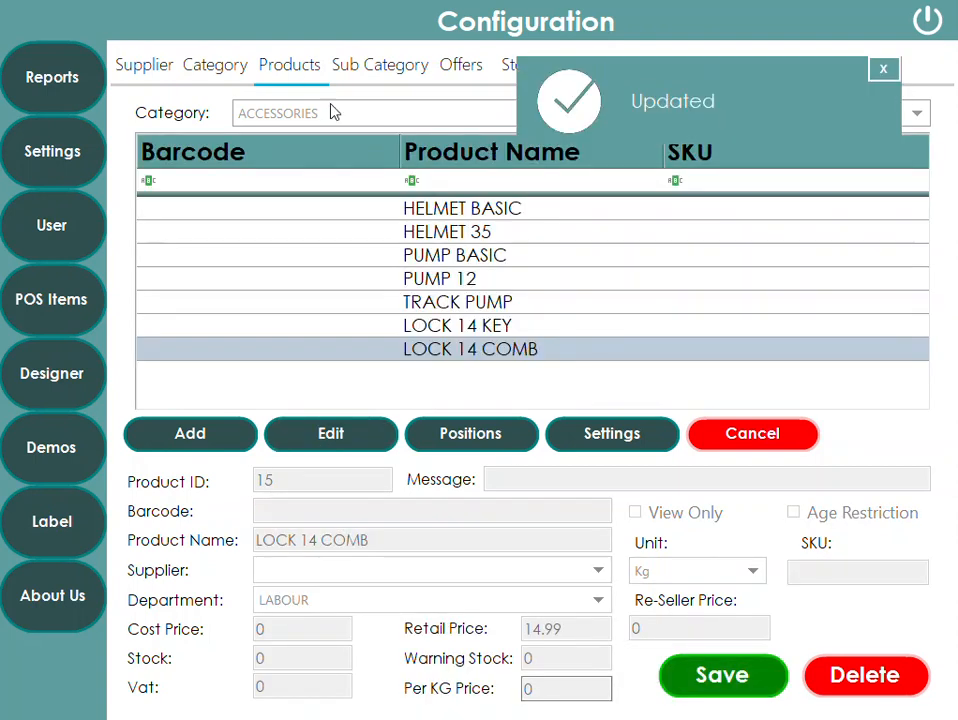
- Check the HELMET BASIC and HELMET 35 product details in the ACCESSORIES list
click(447, 210)
click(447, 233)
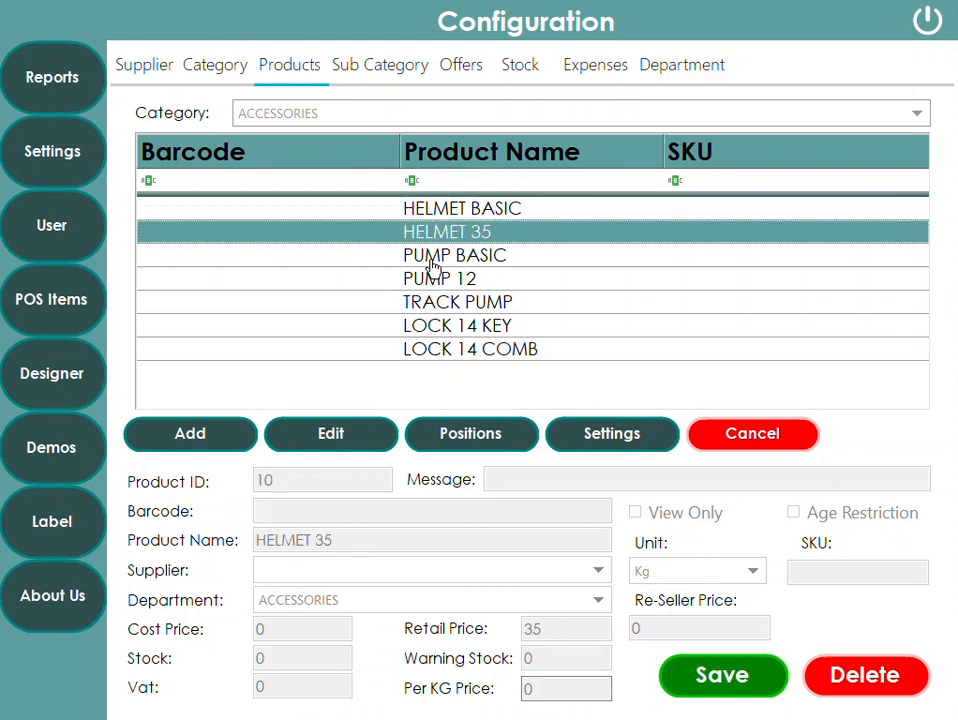
click(336, 118)
click(318, 145)
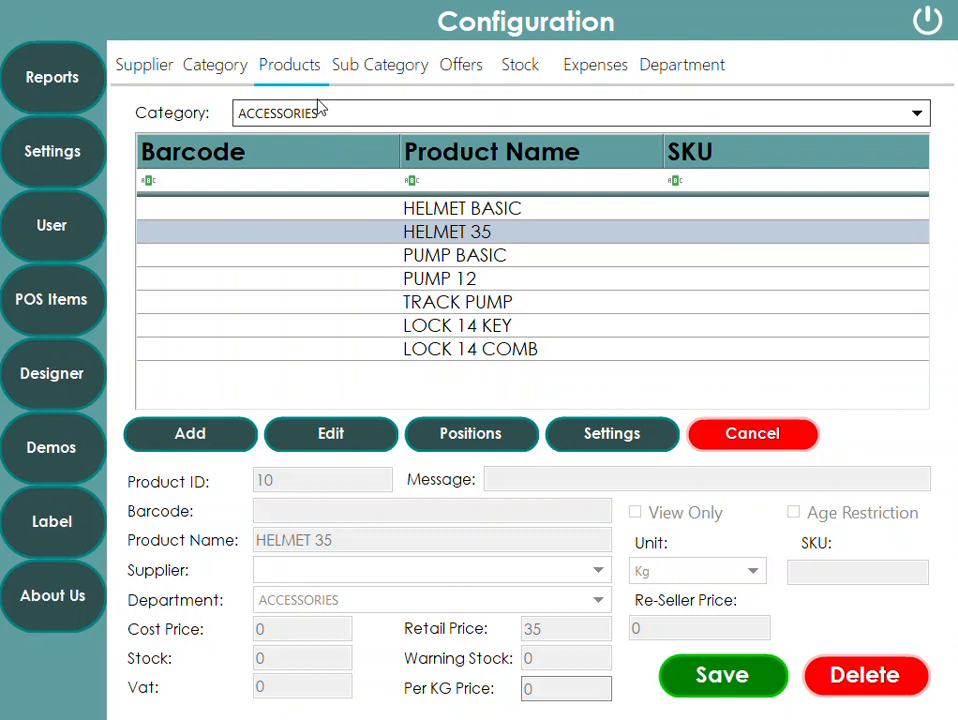
- Exit configuration and ring up HELMET BASIC, HELMET 35, PUMP BASIC, TRACK PUMP and PUMP 12 from ACCESSORIES
click(927, 20)
click(58, 195)
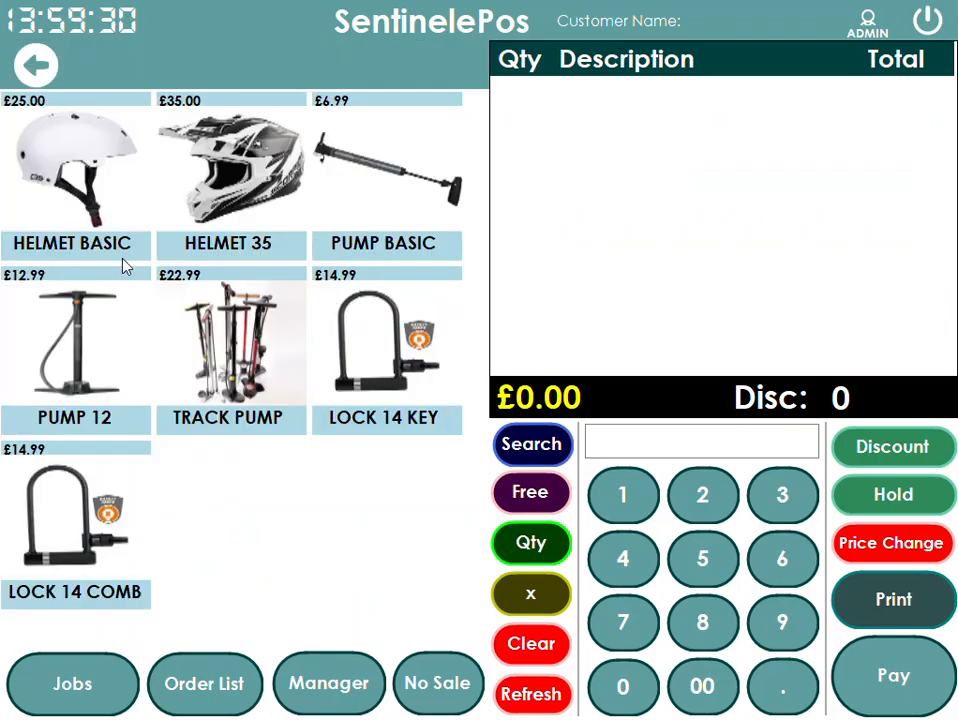
click(93, 180)
click(230, 165)
click(374, 192)
click(214, 360)
click(122, 335)
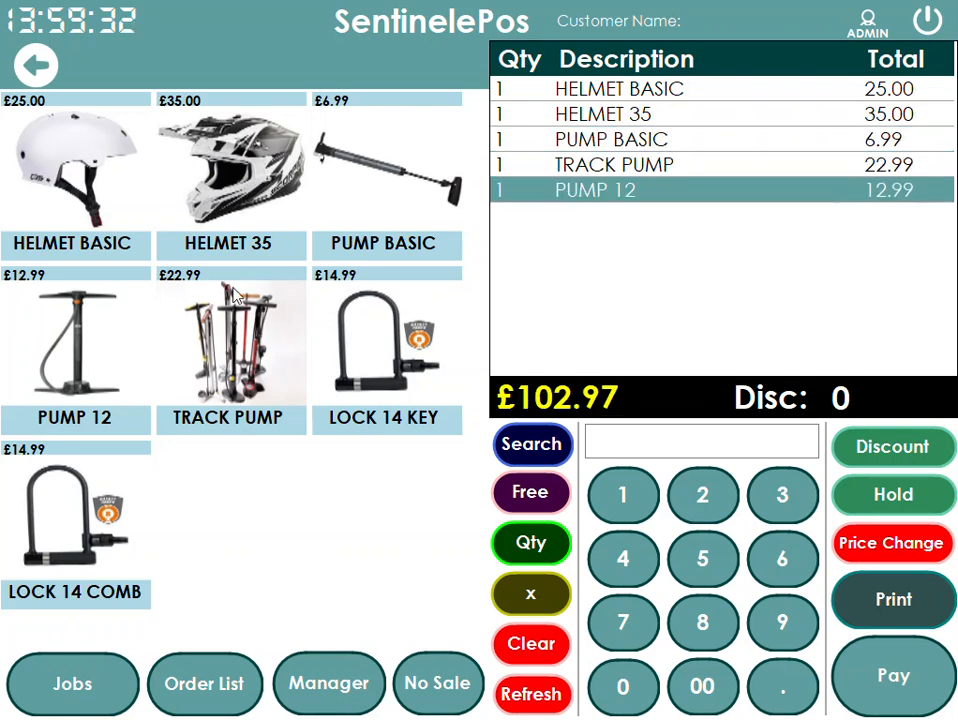
- Add HELMET 25 from the HELMETS category to the sale
click(45, 60)
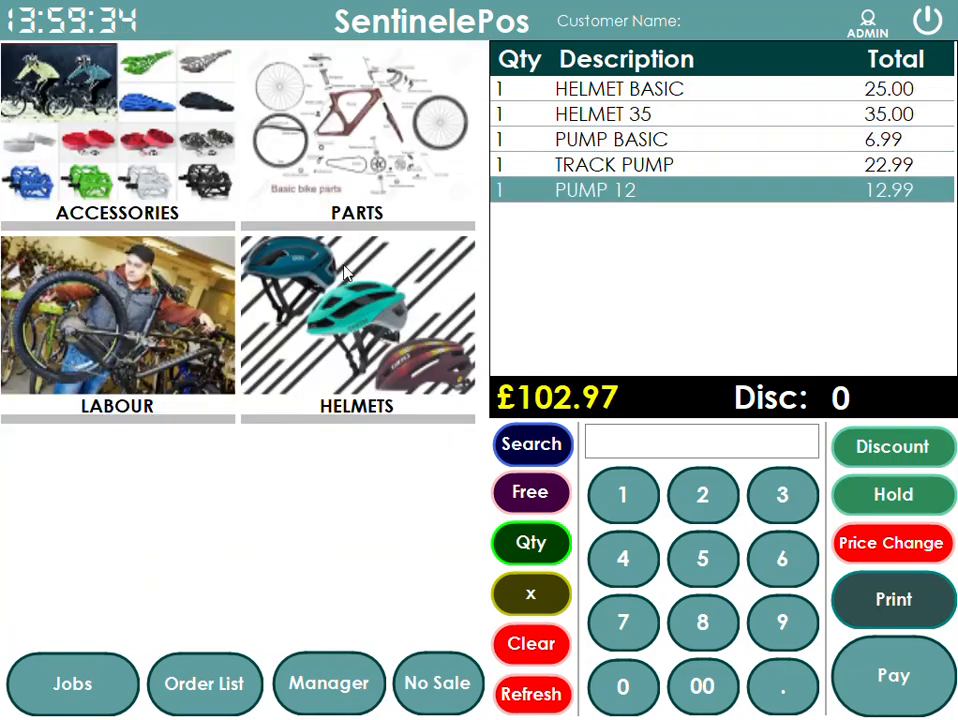
click(170, 367)
click(42, 62)
click(355, 393)
click(128, 197)
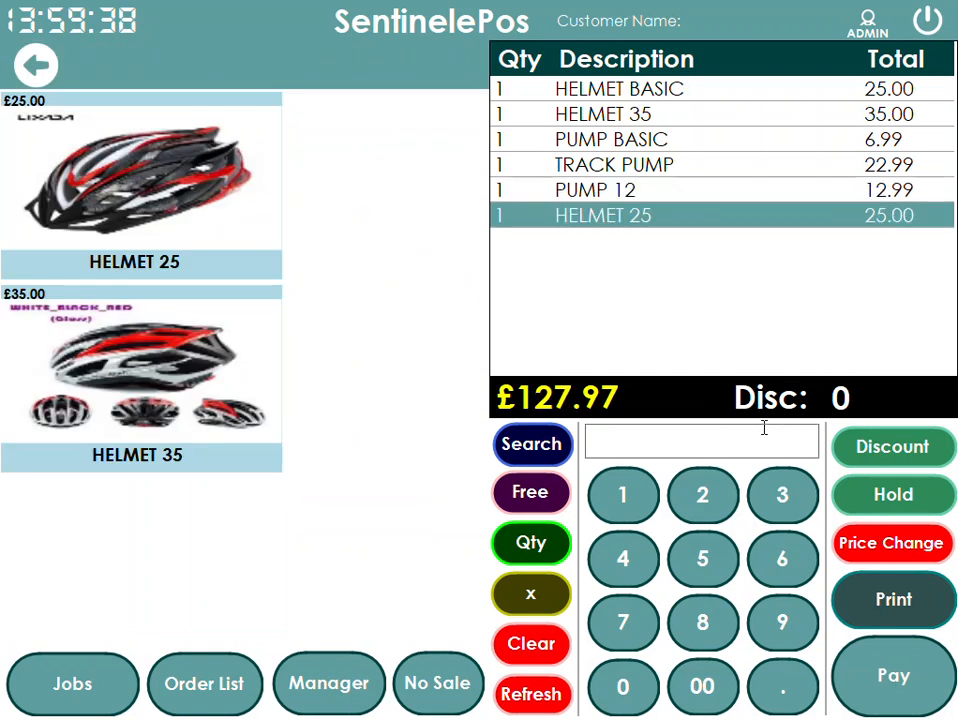
- Pay for the six-item sale in cash with receipt printing turned off, and close the change summary
click(890, 690)
click(671, 494)
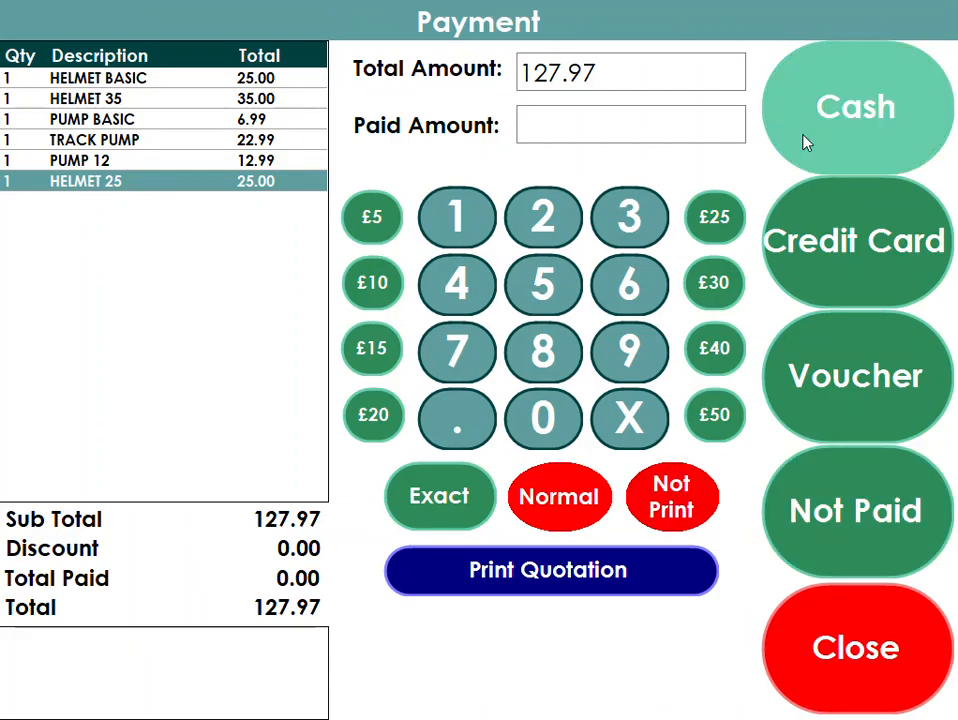
click(804, 145)
click(513, 573)
- Open the Sale Analysis report and compare the department-wise and product-wise sales figures
click(331, 695)
click(57, 103)
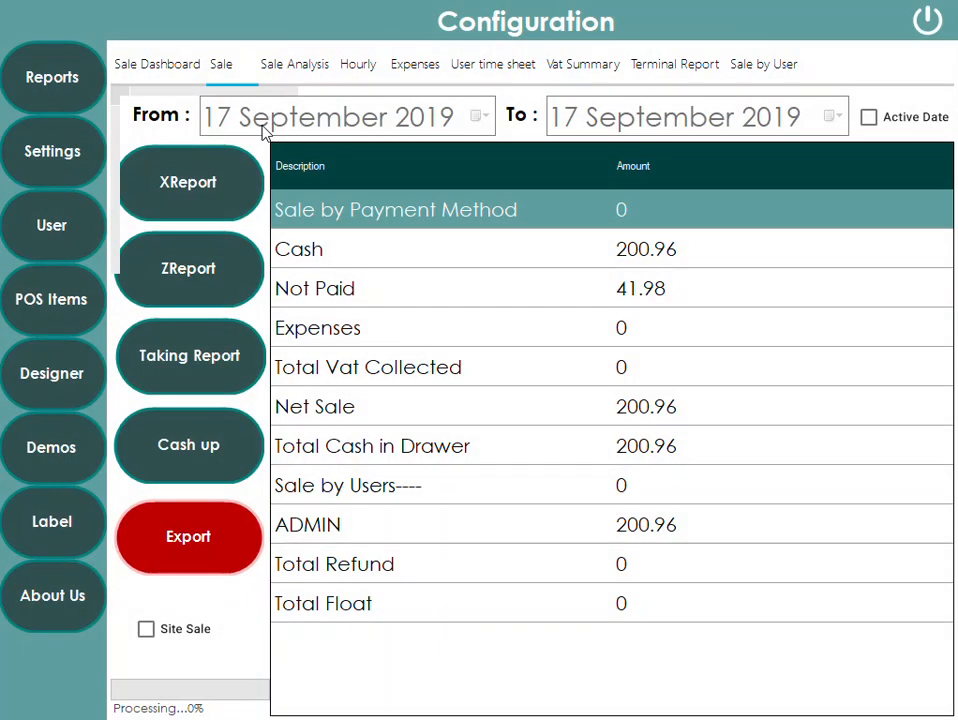
click(302, 66)
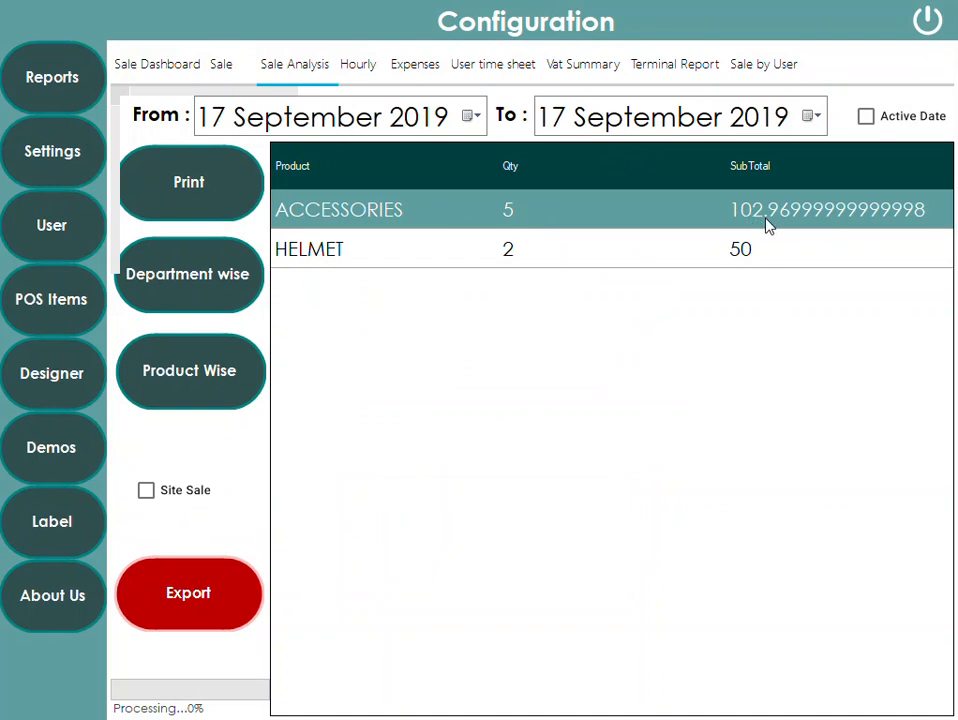
click(318, 255)
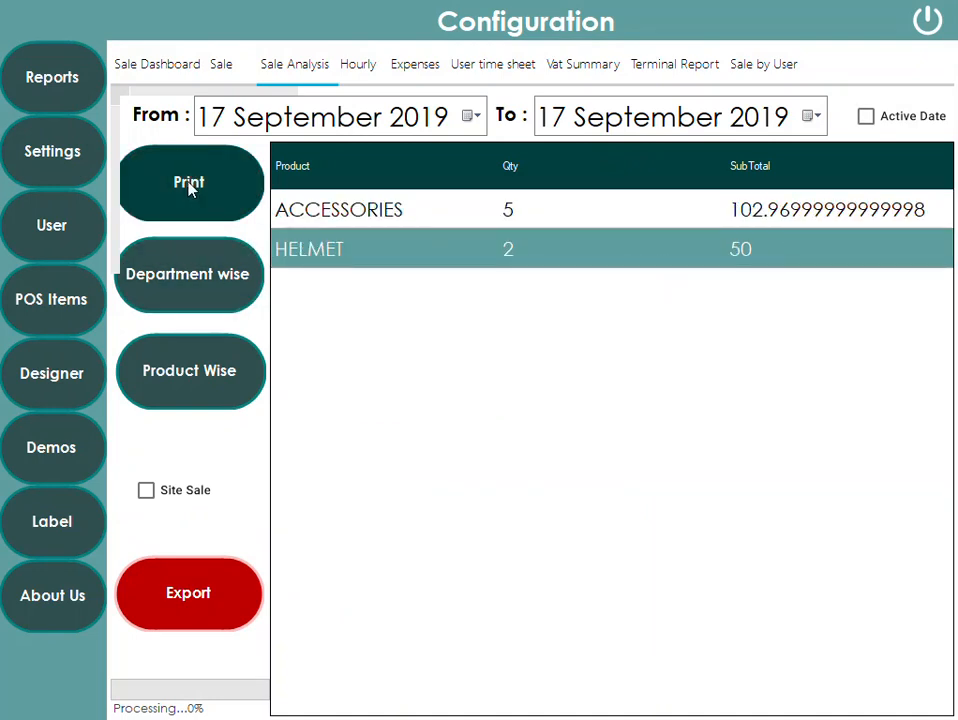
click(194, 391)
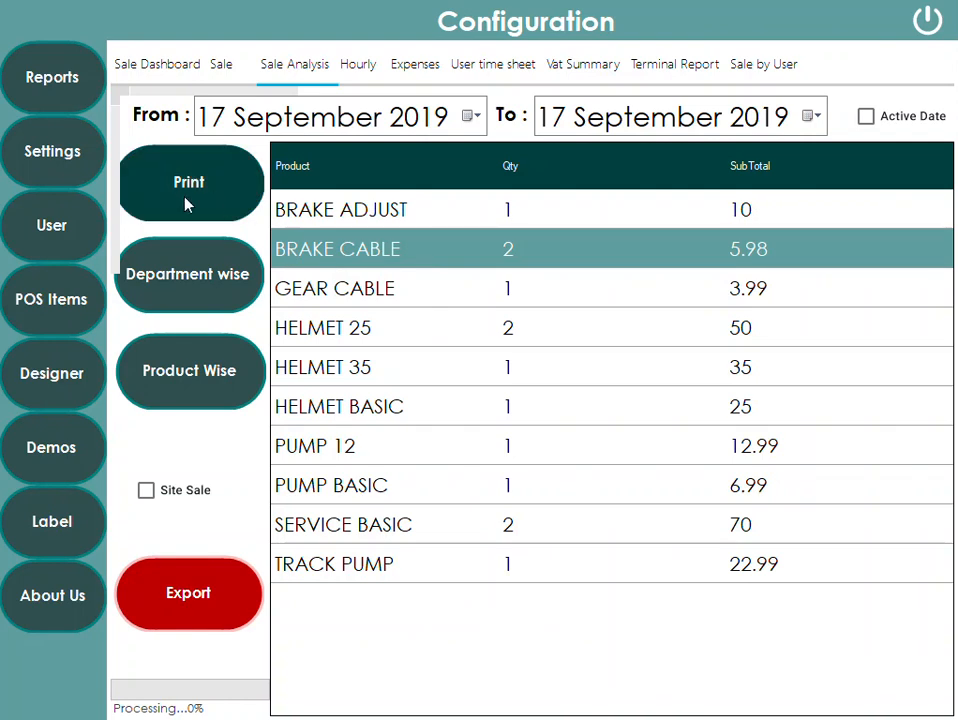
click(204, 274)
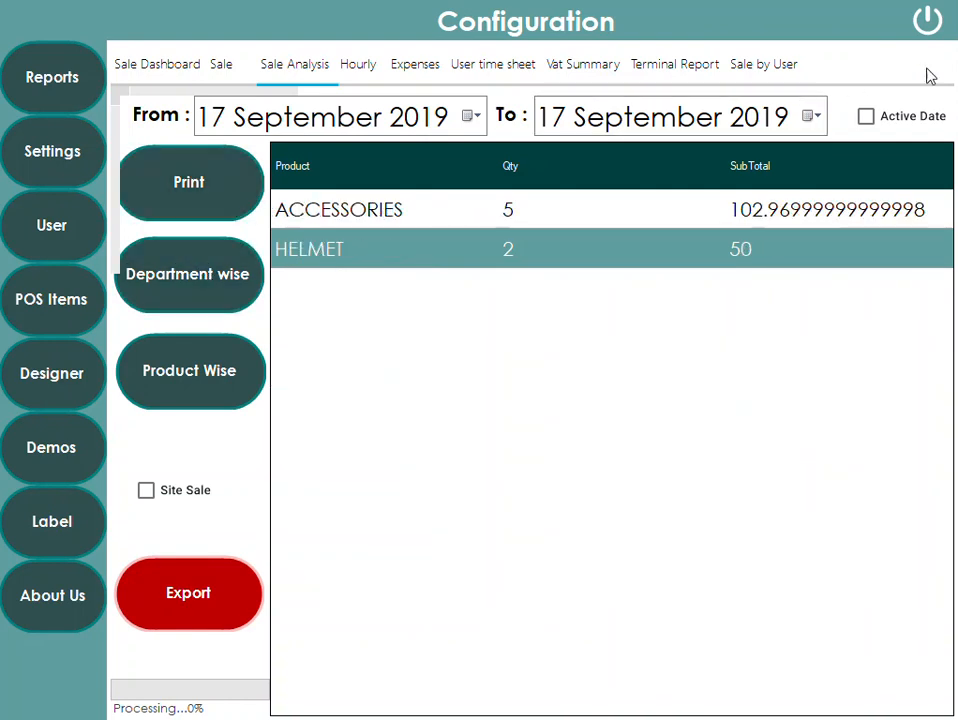
- Exit to the till, open POS Items products for the PARTS category, and save TUBES with the PARTS department
click(927, 24)
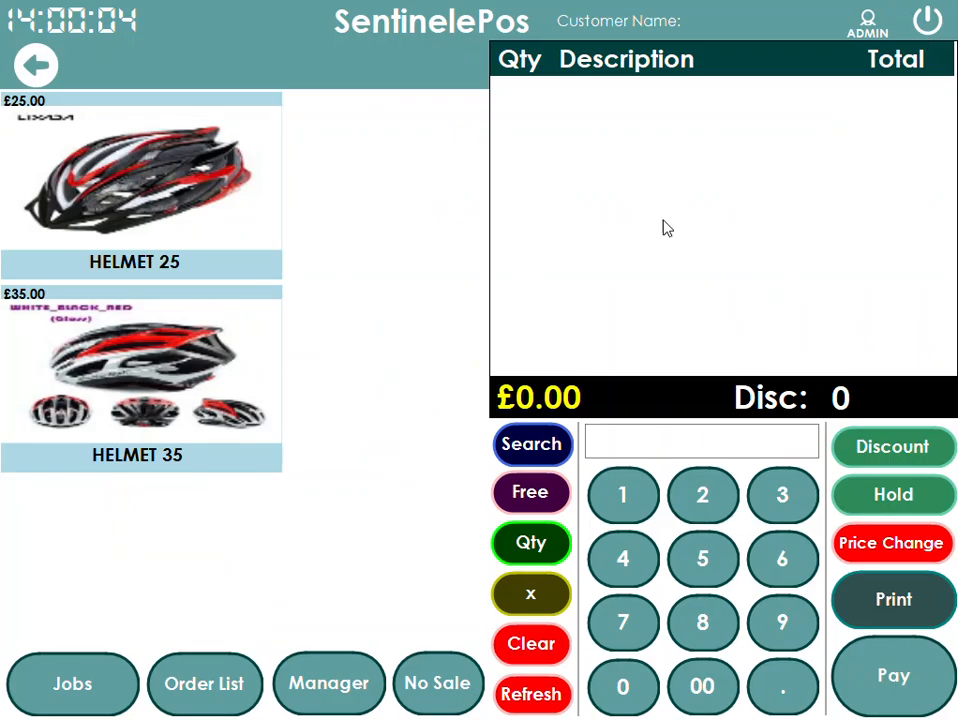
click(346, 686)
click(51, 303)
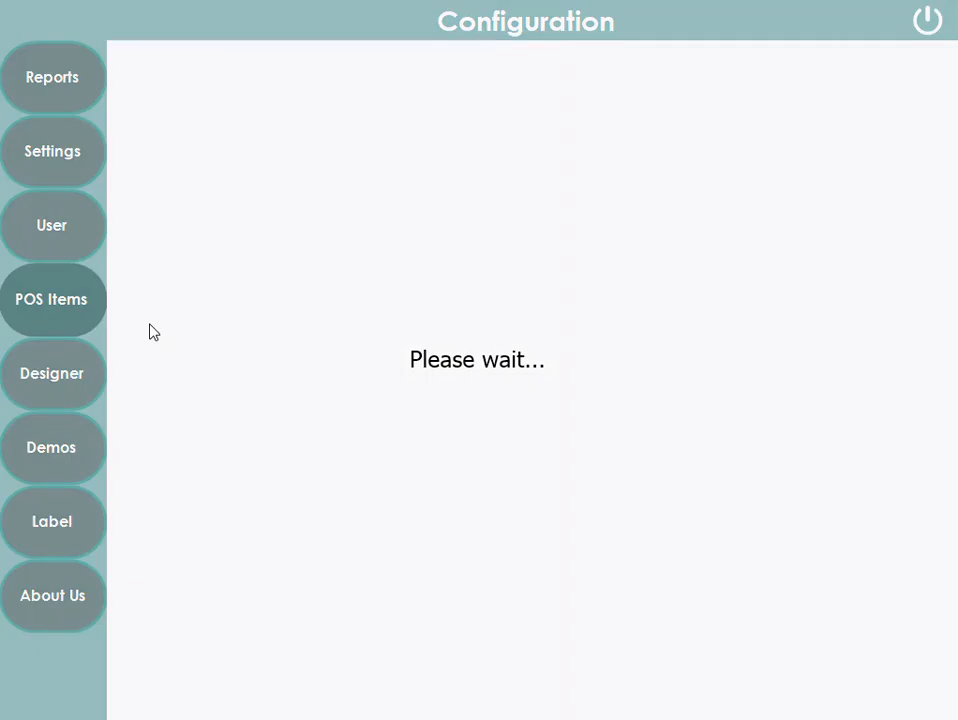
click(325, 116)
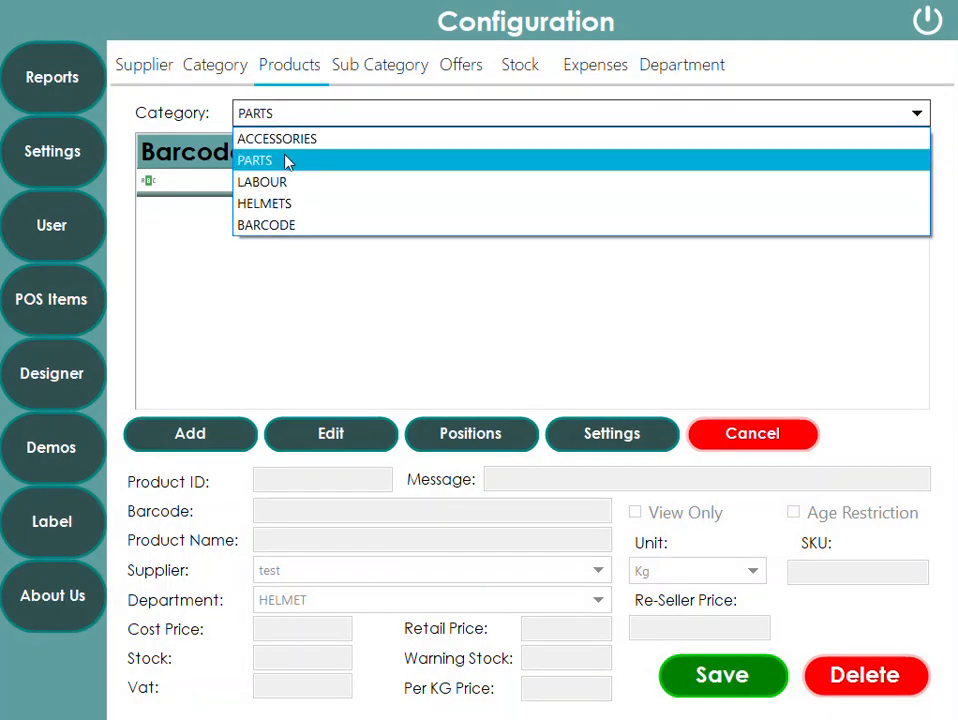
click(287, 161)
click(338, 433)
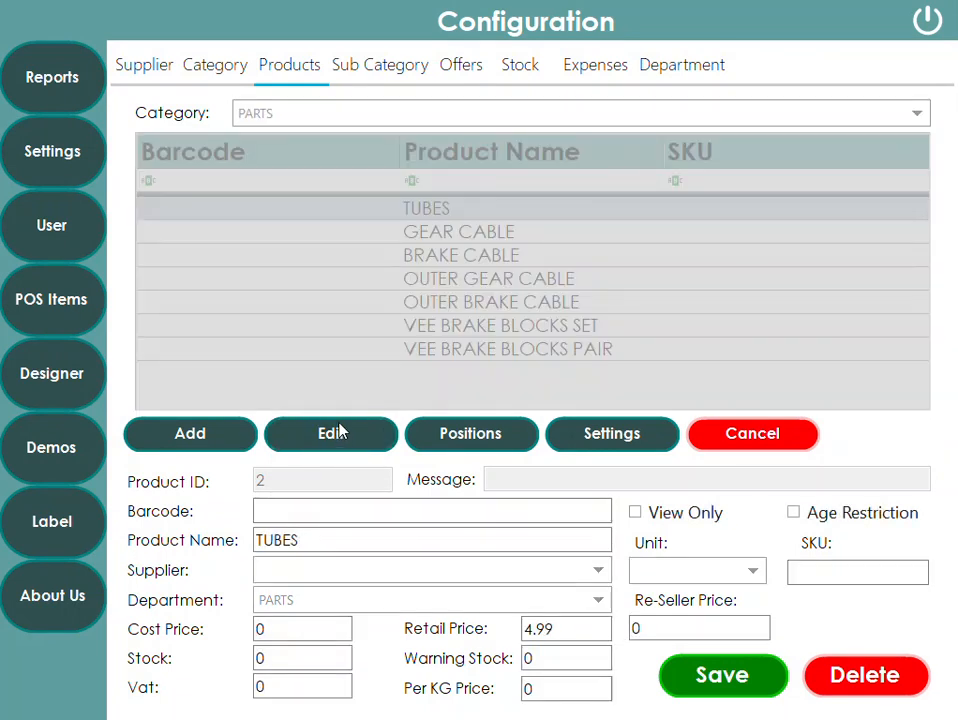
click(725, 690)
- Set GEAR CABLE's department to PARTS and save
click(459, 232)
click(370, 428)
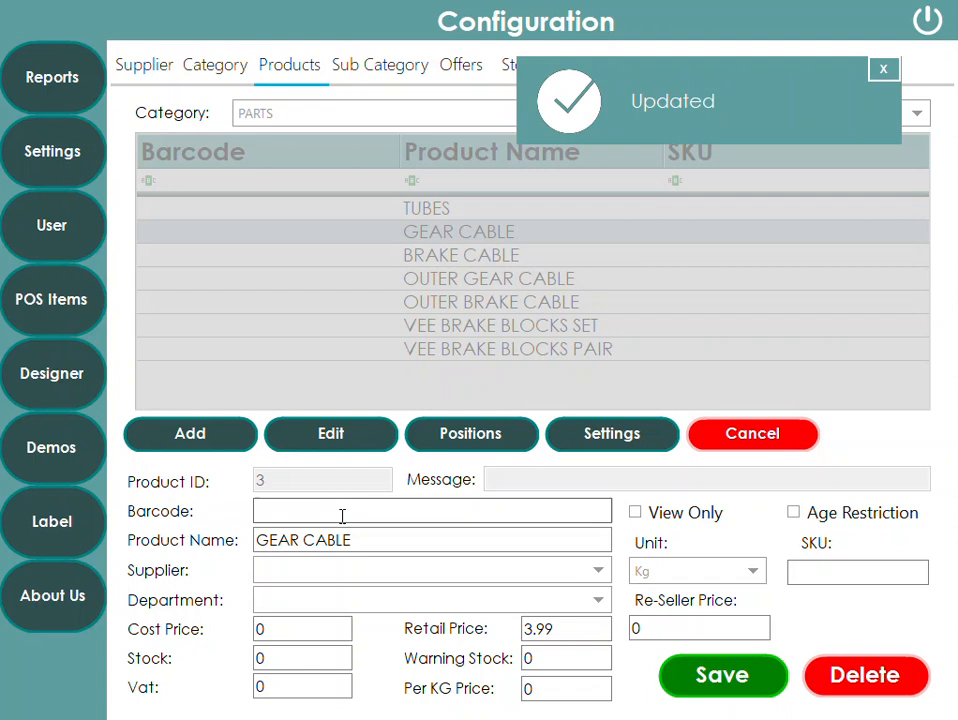
click(310, 606)
click(346, 690)
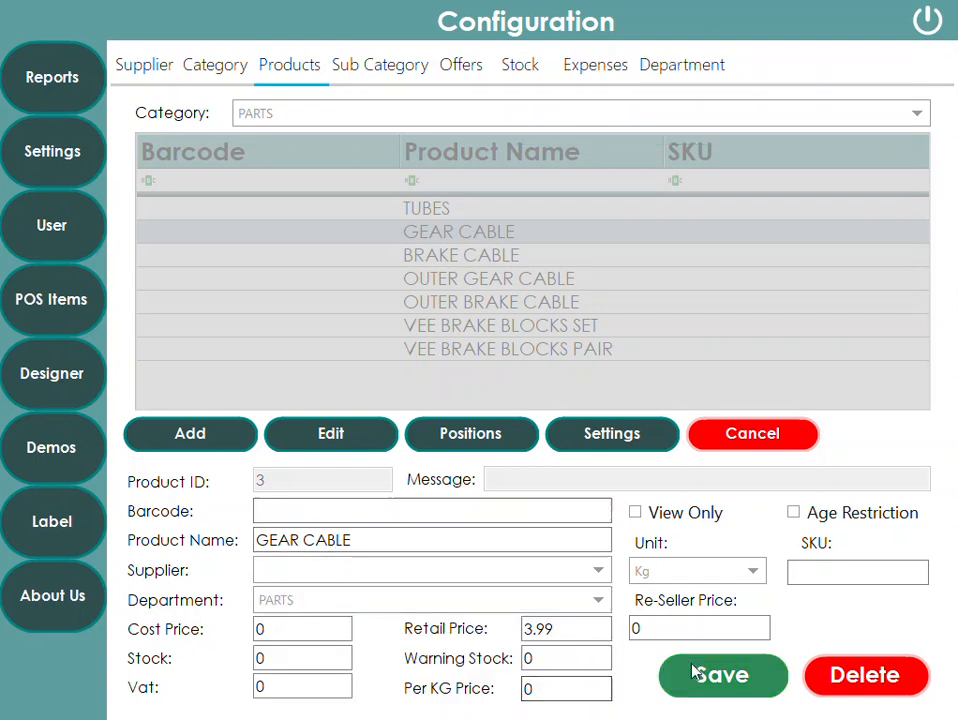
click(716, 690)
- Set BRAKE CABLE's department to PARTS and save
click(455, 258)
click(360, 433)
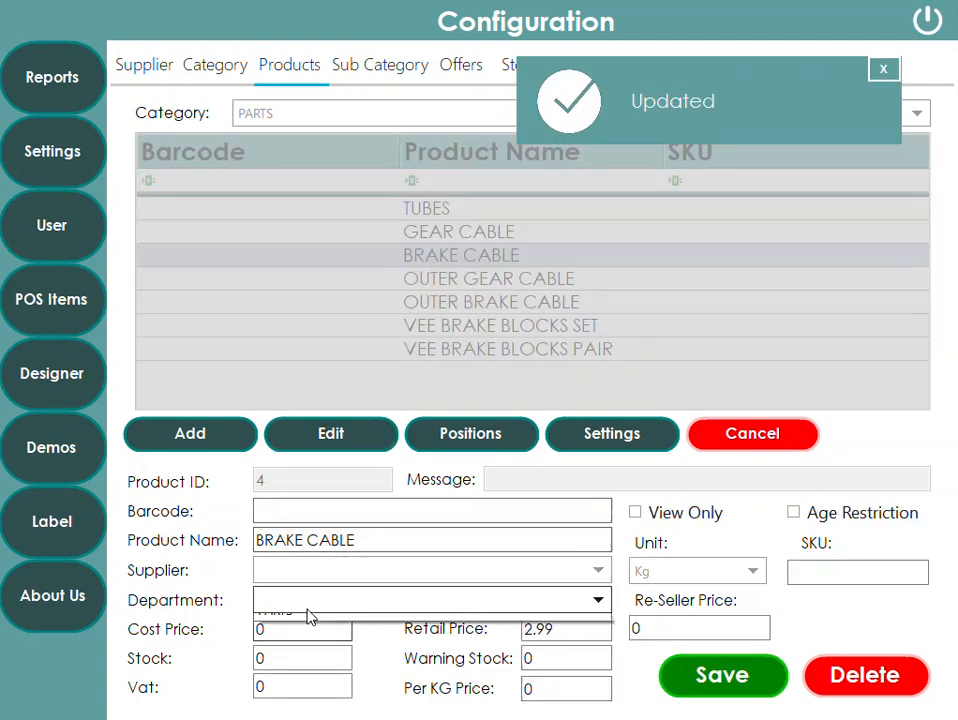
click(308, 604)
click(310, 689)
click(716, 676)
- Set OUTER GEAR CABLE's department to PARTS and save
click(483, 280)
click(346, 436)
click(338, 600)
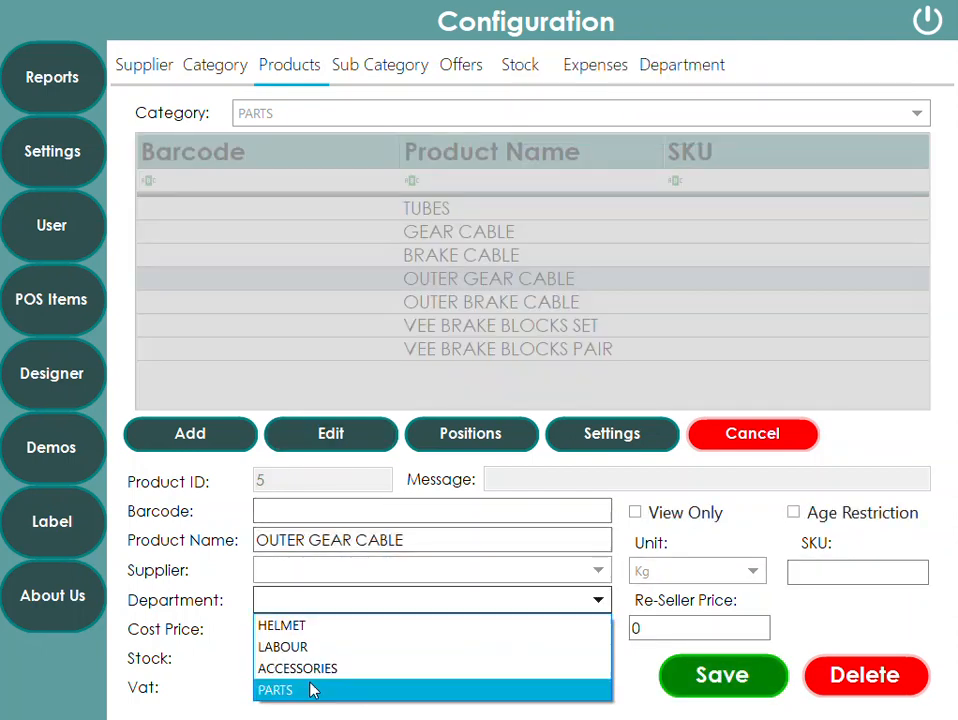
click(314, 688)
click(714, 676)
- Set OUTER BRAKE CABLE's department to PARTS and save
click(480, 301)
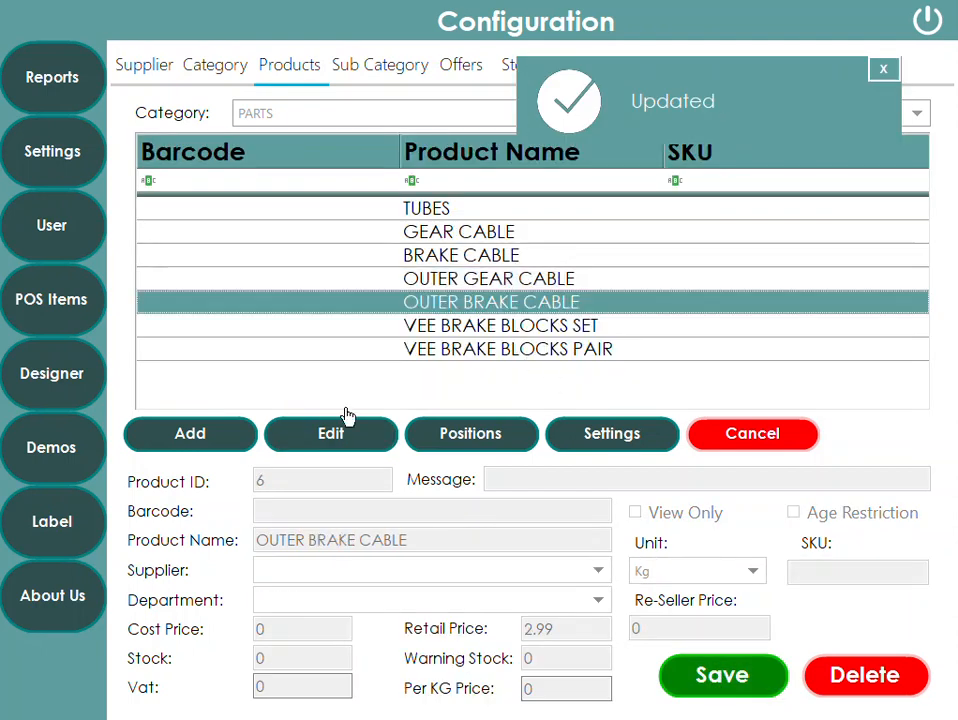
click(335, 433)
click(424, 598)
click(336, 688)
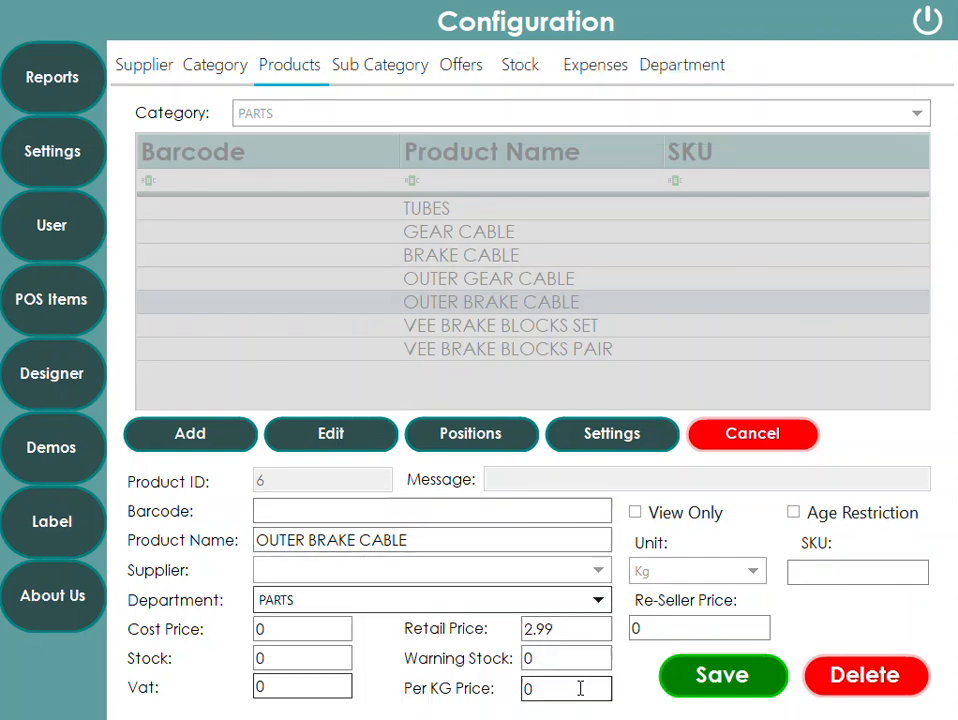
click(703, 678)
- Set VEE BRAKE BLOCKS SET's department to PARTS and save
click(470, 325)
click(340, 431)
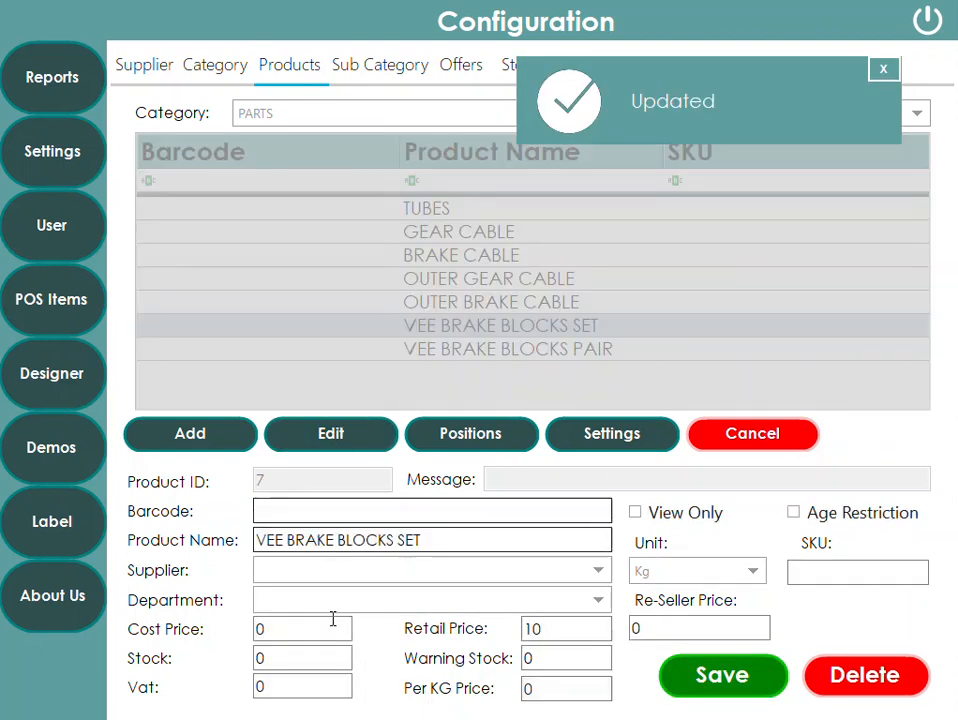
click(346, 600)
click(336, 688)
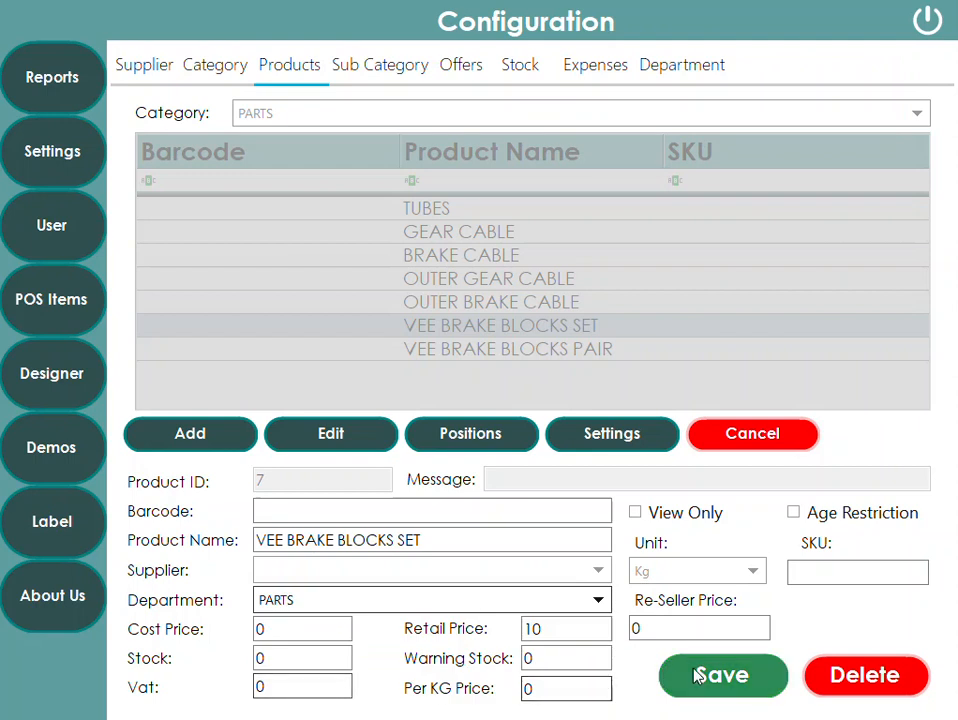
click(690, 676)
- Set VEE BRAKE BLOCKS PAIR's department to PARTS and save
click(487, 348)
click(372, 440)
click(327, 601)
click(310, 692)
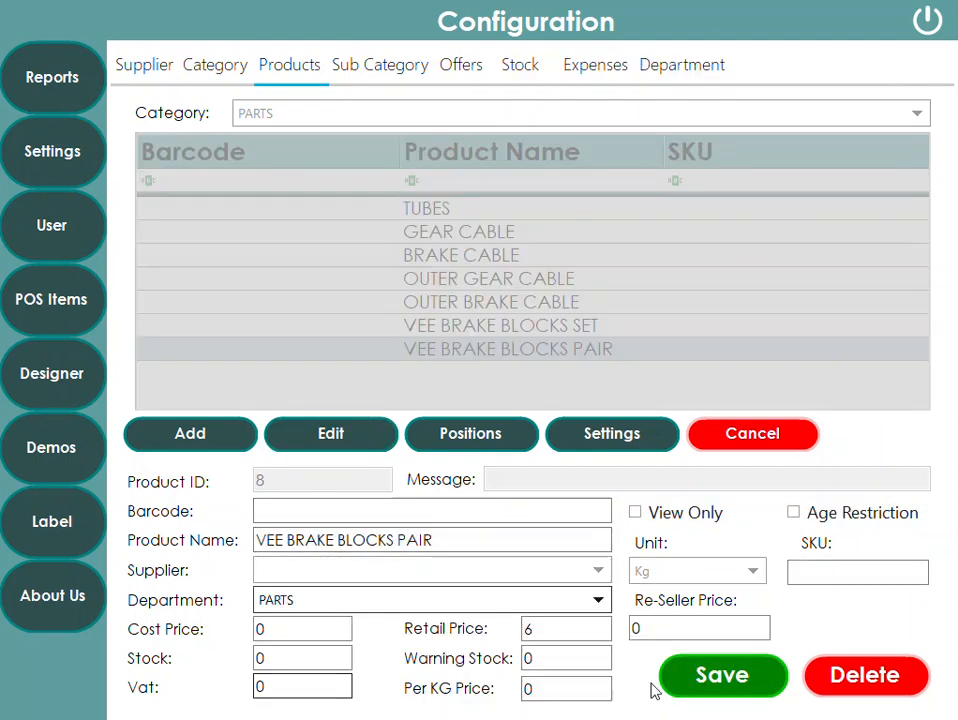
click(700, 676)
- Switch to the LABOUR category and set SERVICE BASIC's department to LABOUR, then save
click(304, 120)
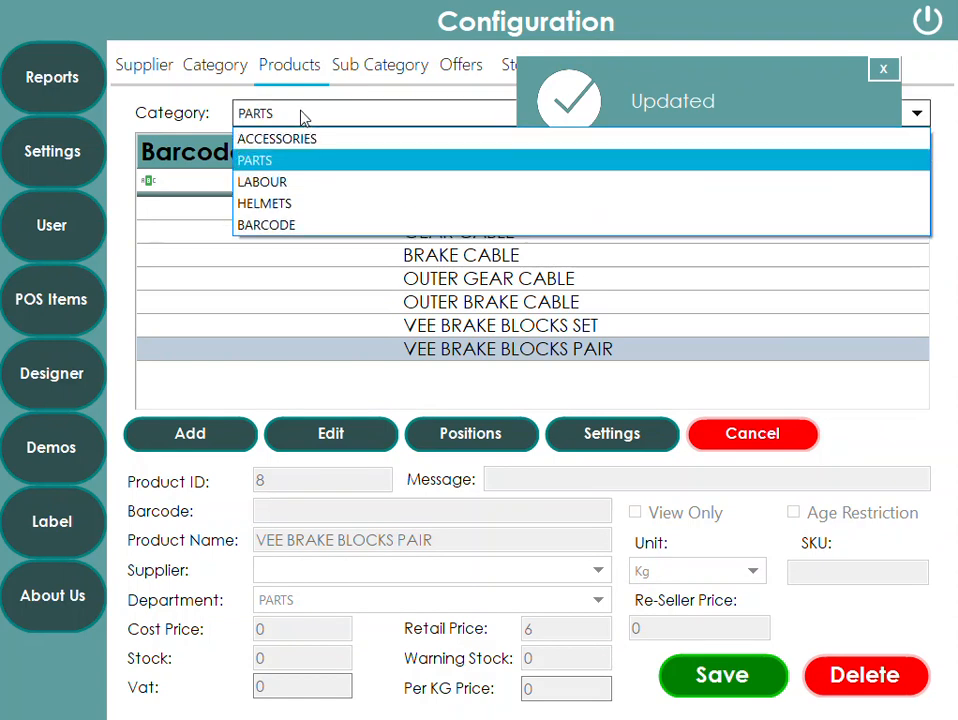
click(278, 180)
click(446, 210)
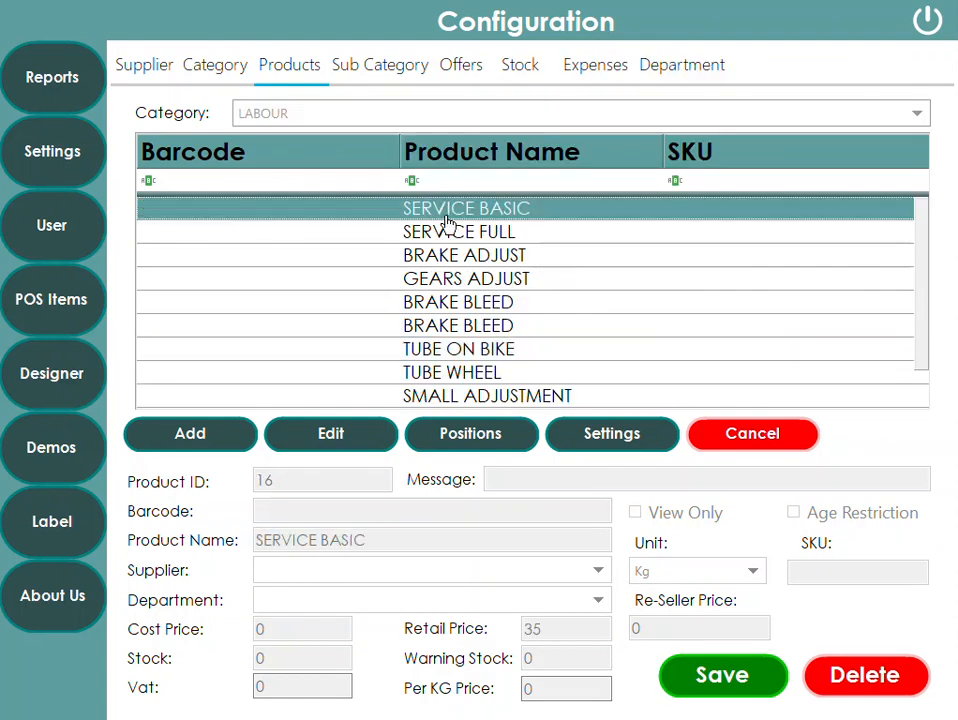
click(440, 233)
click(447, 207)
click(338, 434)
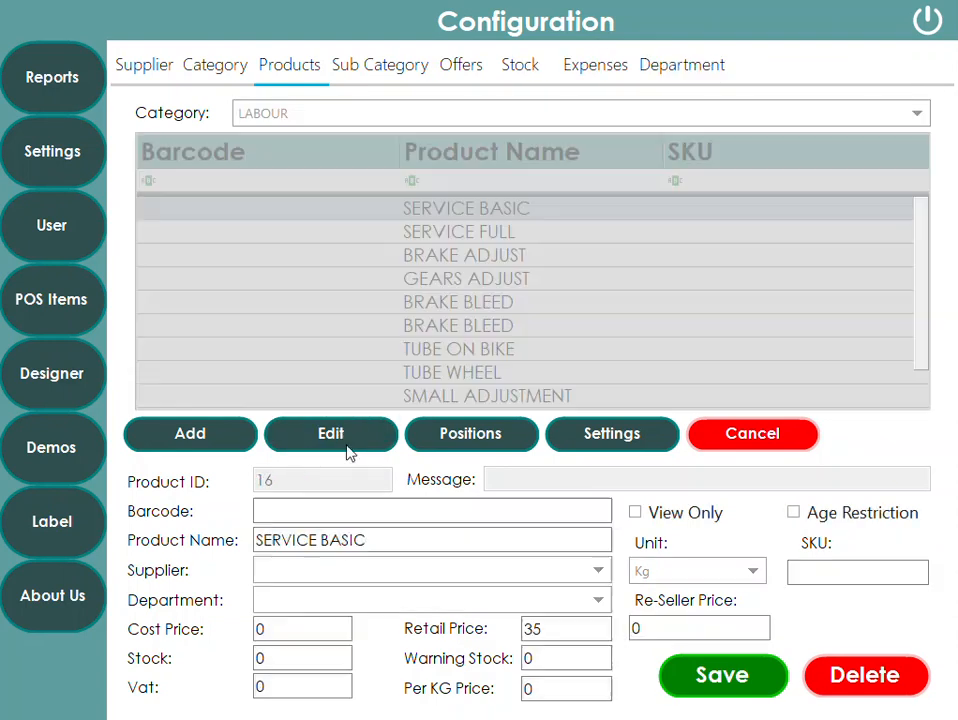
click(345, 603)
click(318, 648)
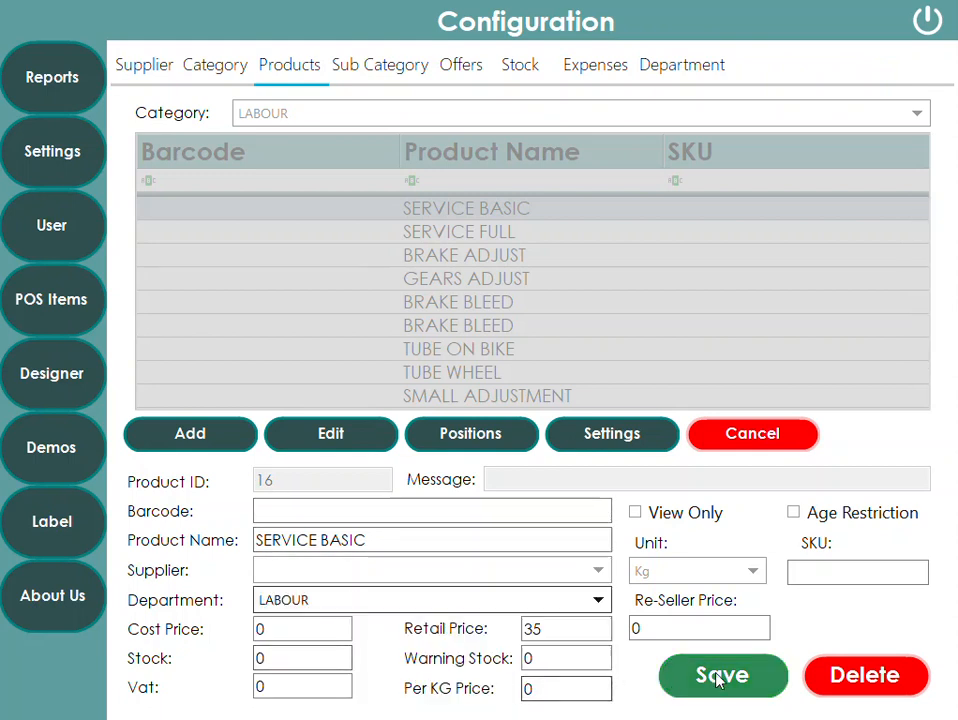
click(712, 680)
- Set SERVICE FULL's department to LABOUR and save
click(455, 233)
click(331, 433)
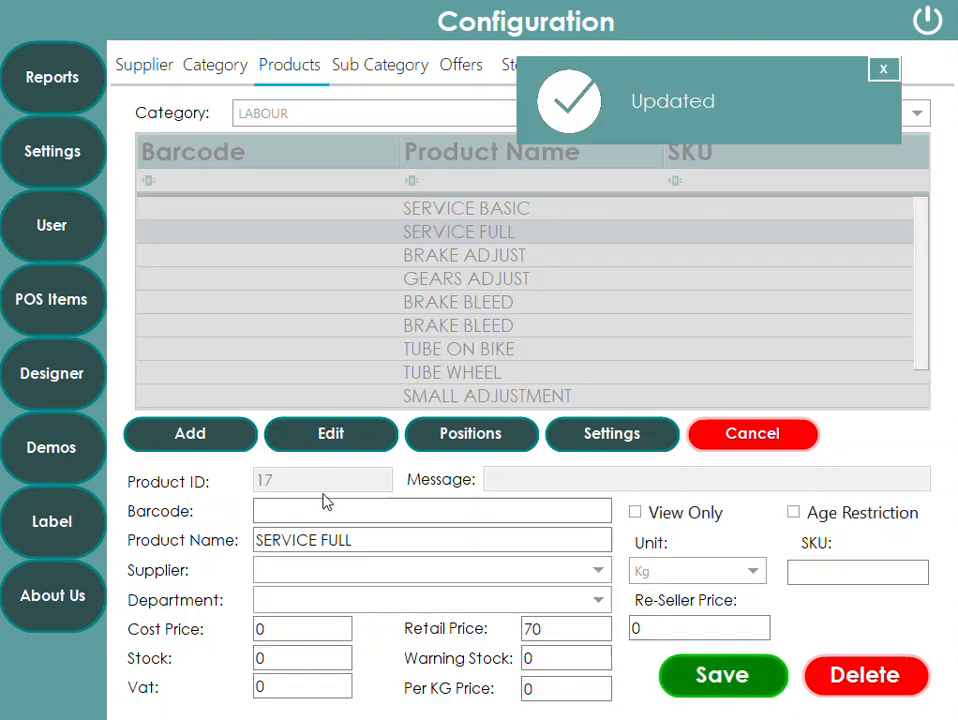
click(312, 600)
click(327, 646)
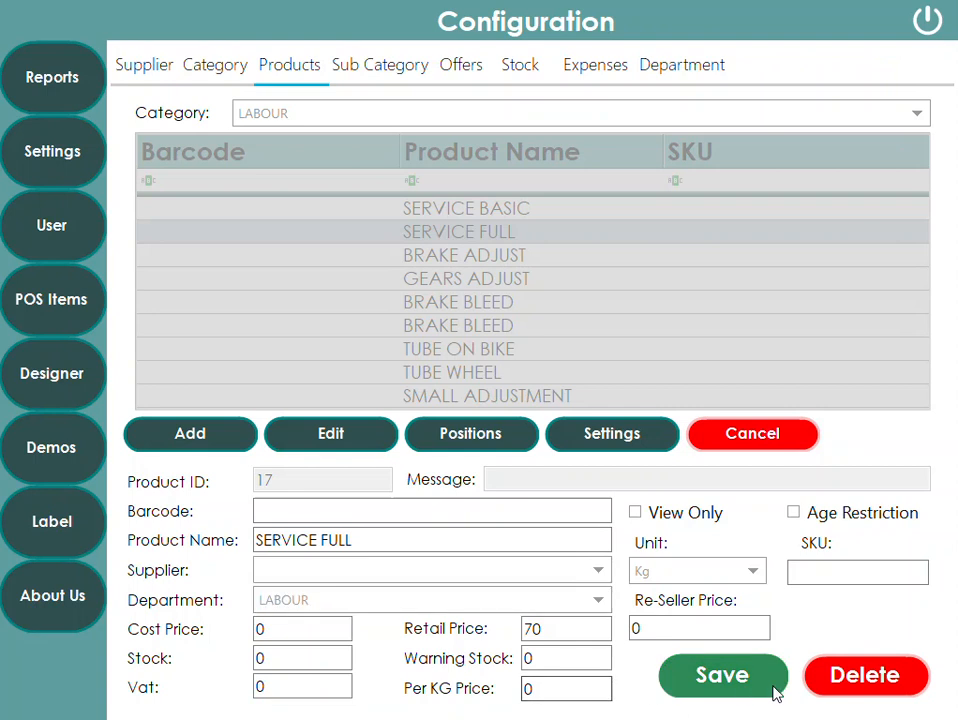
click(744, 690)
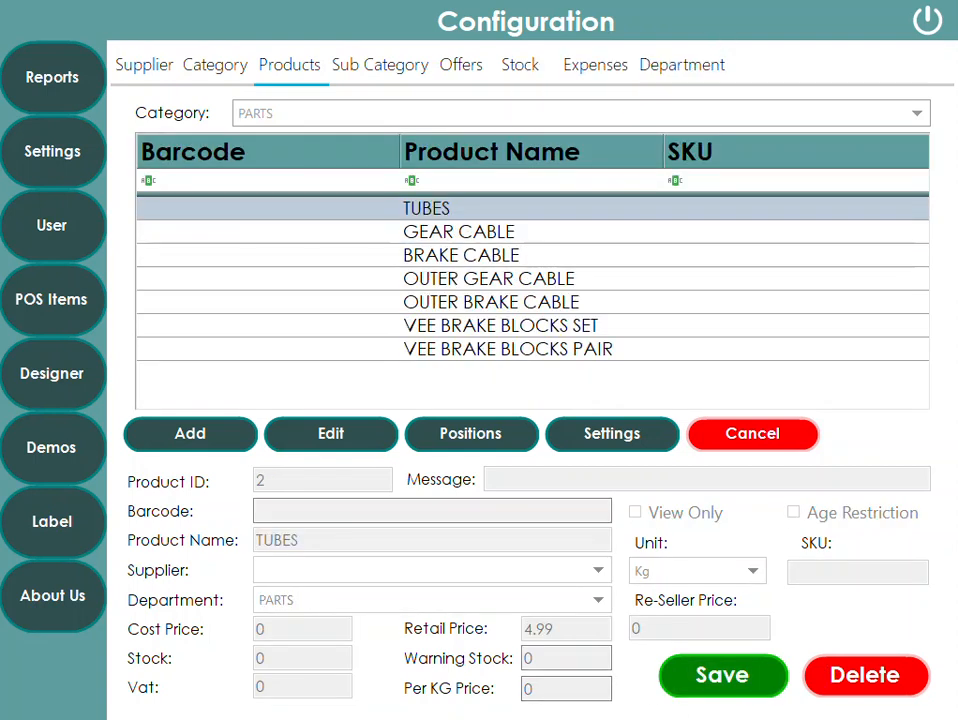
- Check the department assigned to several LABOUR products
click(344, 120)
click(321, 195)
click(482, 354)
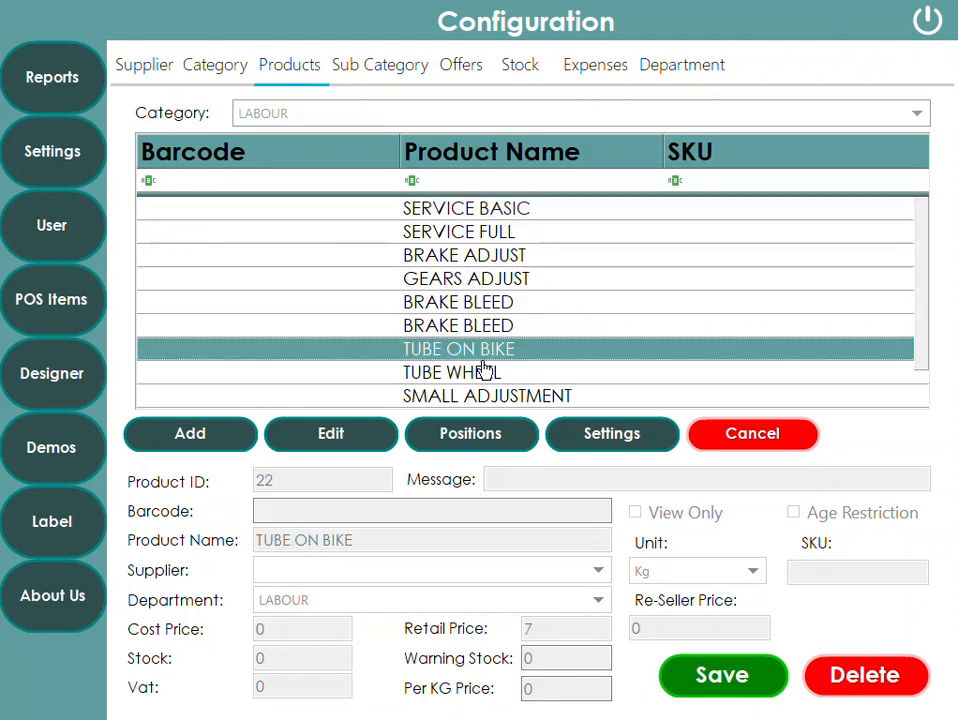
click(518, 400)
click(488, 256)
click(491, 236)
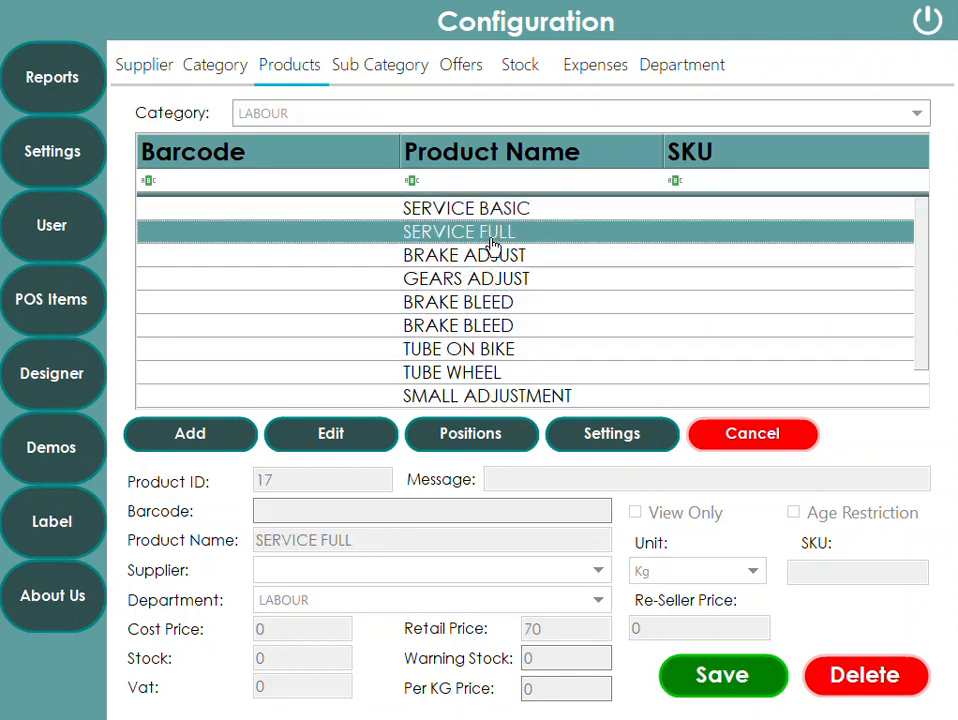
- Exit configuration, ring up SERVICE FULL and BRAKE ADJUST from LABOUR, and settle the sale as Not Paid
click(926, 24)
click(46, 72)
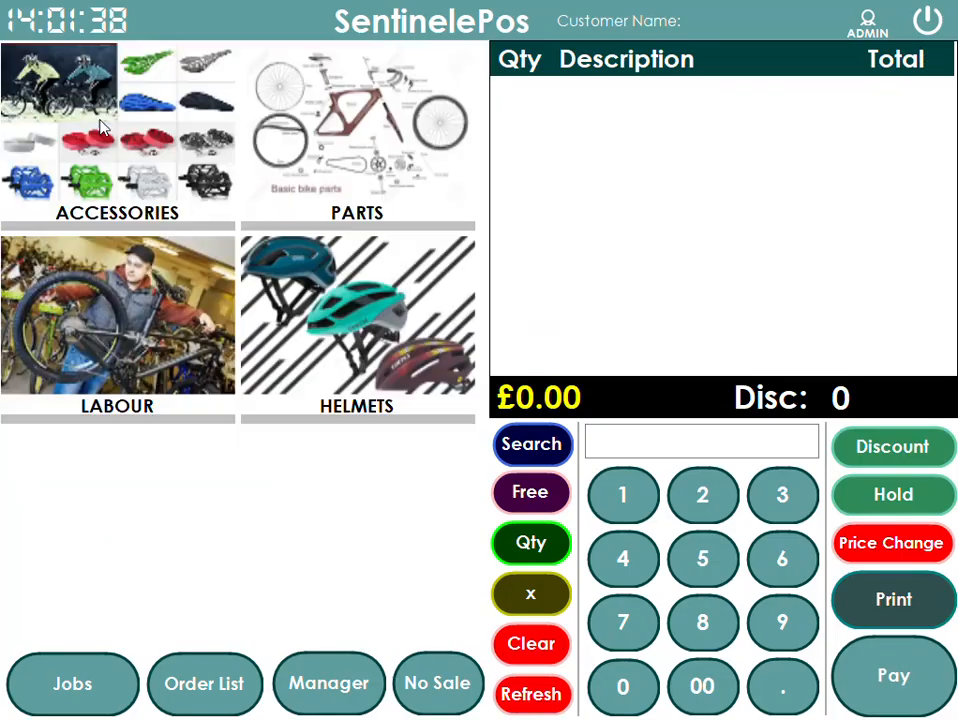
click(170, 372)
click(218, 160)
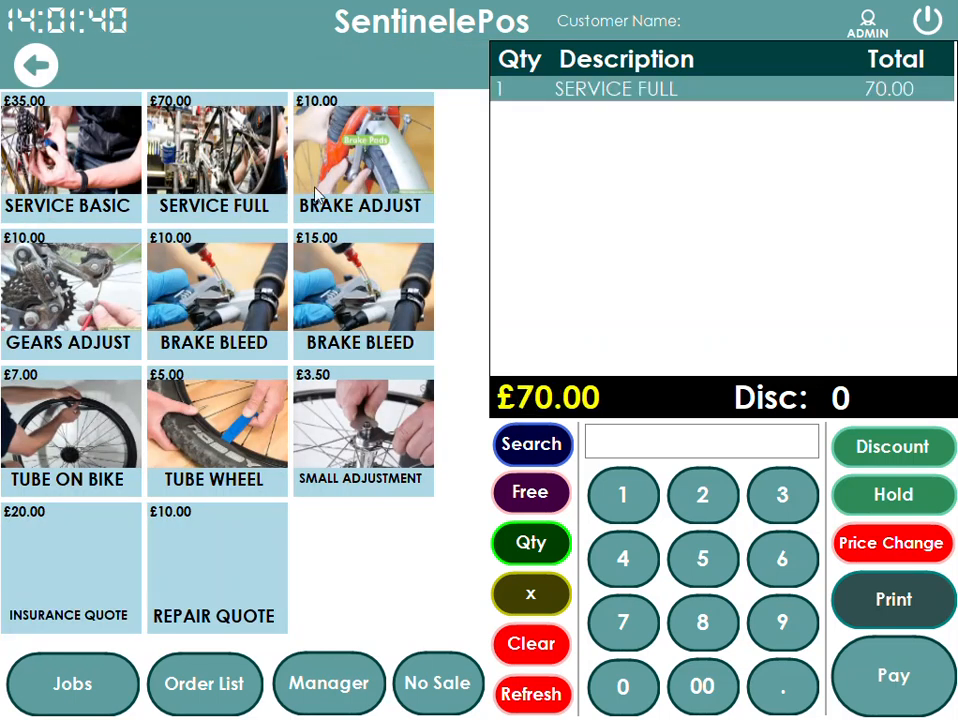
click(345, 150)
click(940, 706)
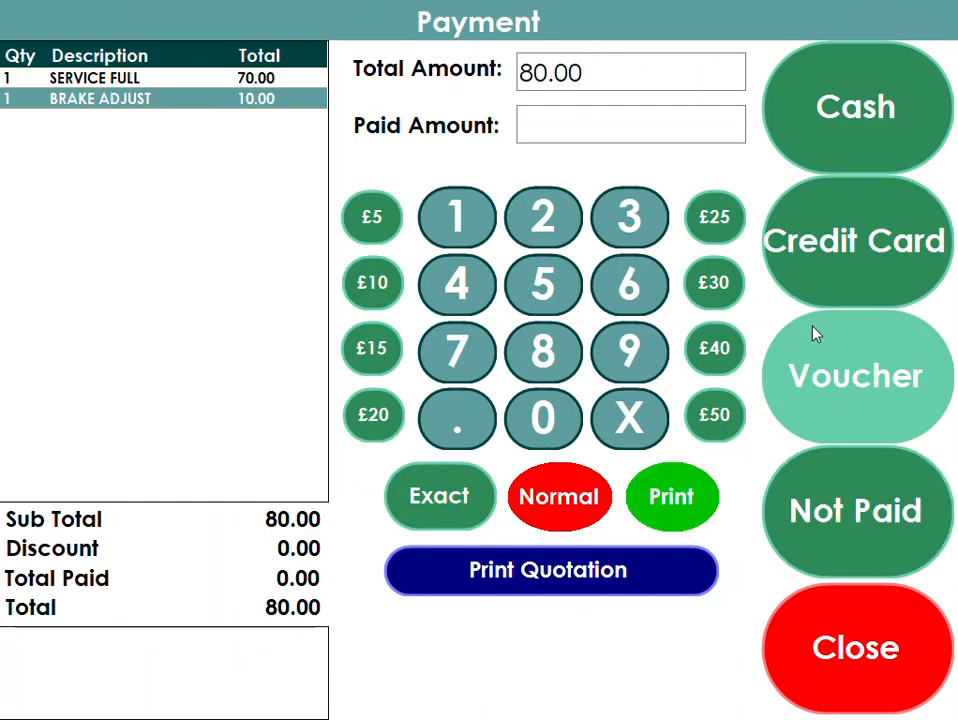
click(848, 561)
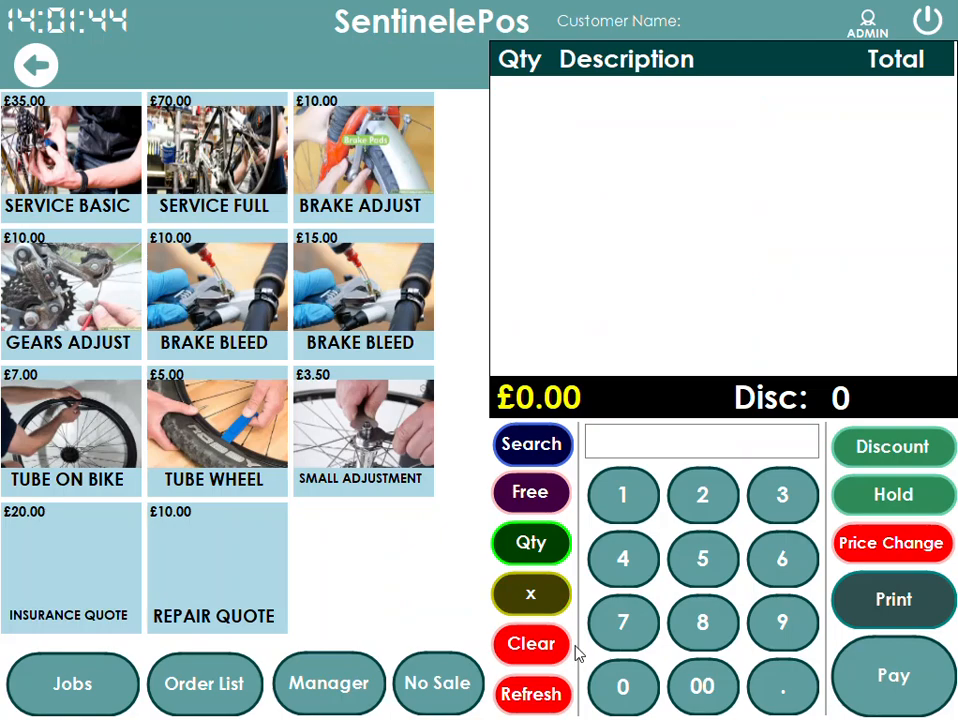
- Open the Sale Analysis report and review the department sales totals
click(336, 692)
click(47, 75)
click(297, 67)
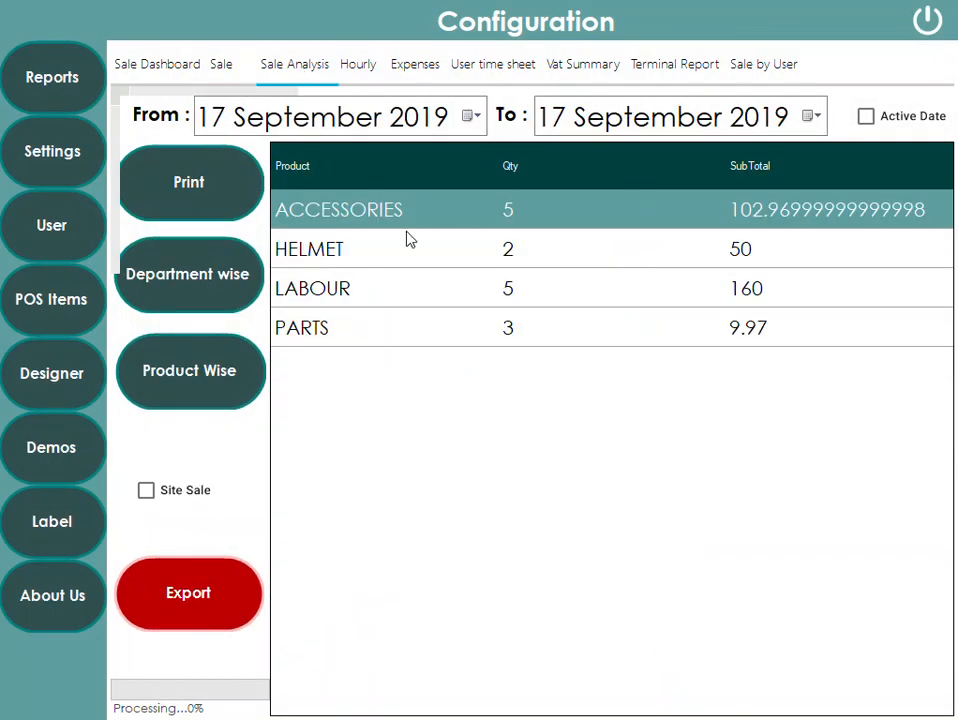
click(457, 292)
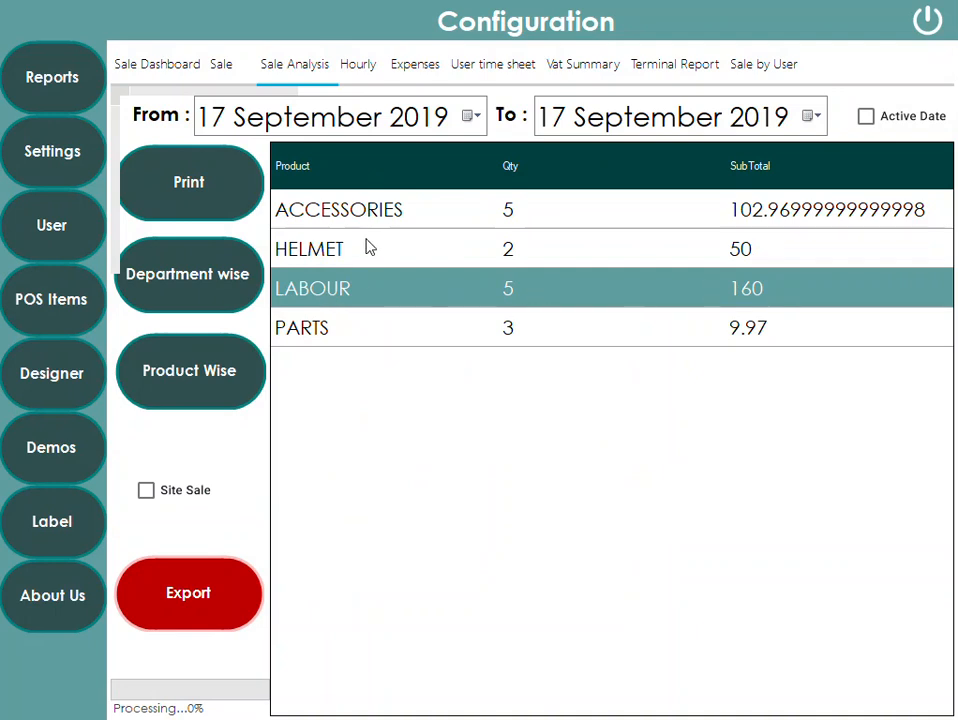
click(545, 259)
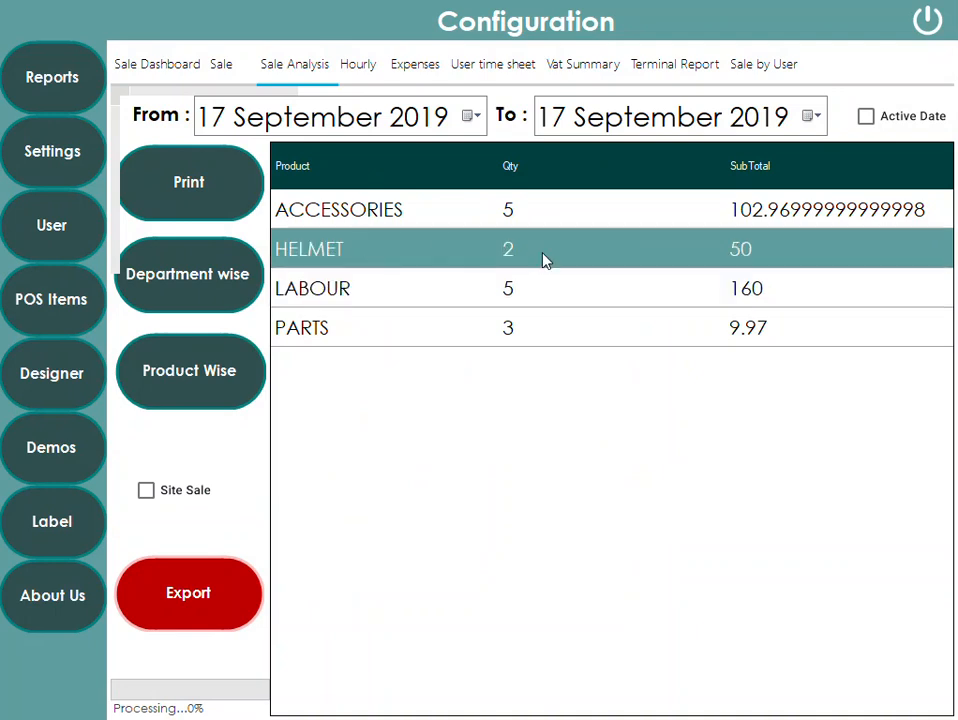
- Switch the Sale Analysis report to product-wise totals
click(212, 370)
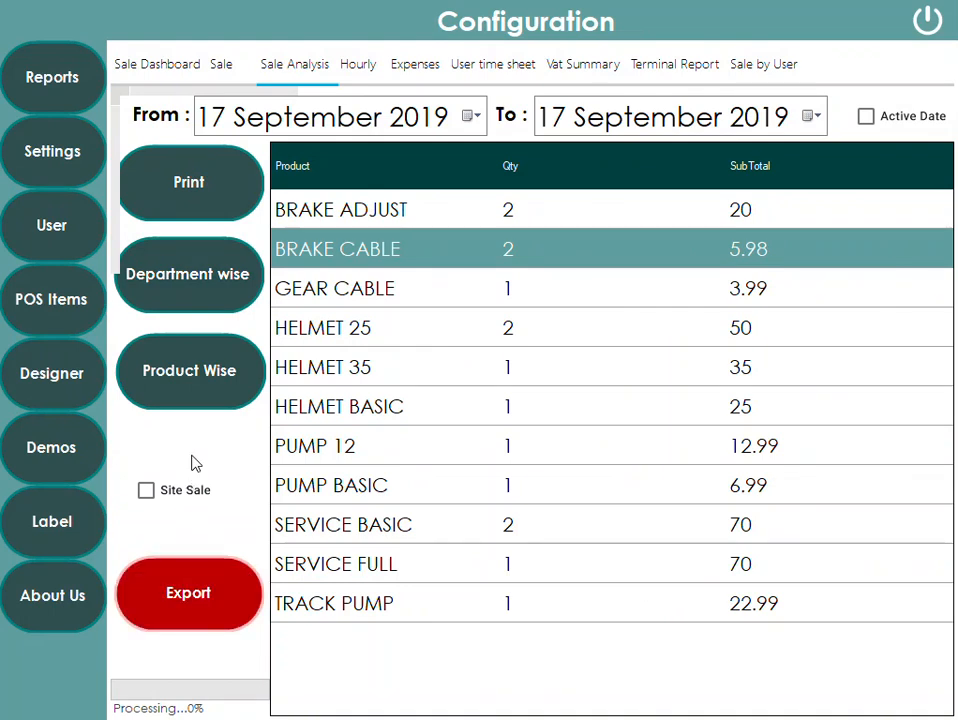
- Open the ADMIN user in user settings for editing and save it
click(55, 242)
click(224, 158)
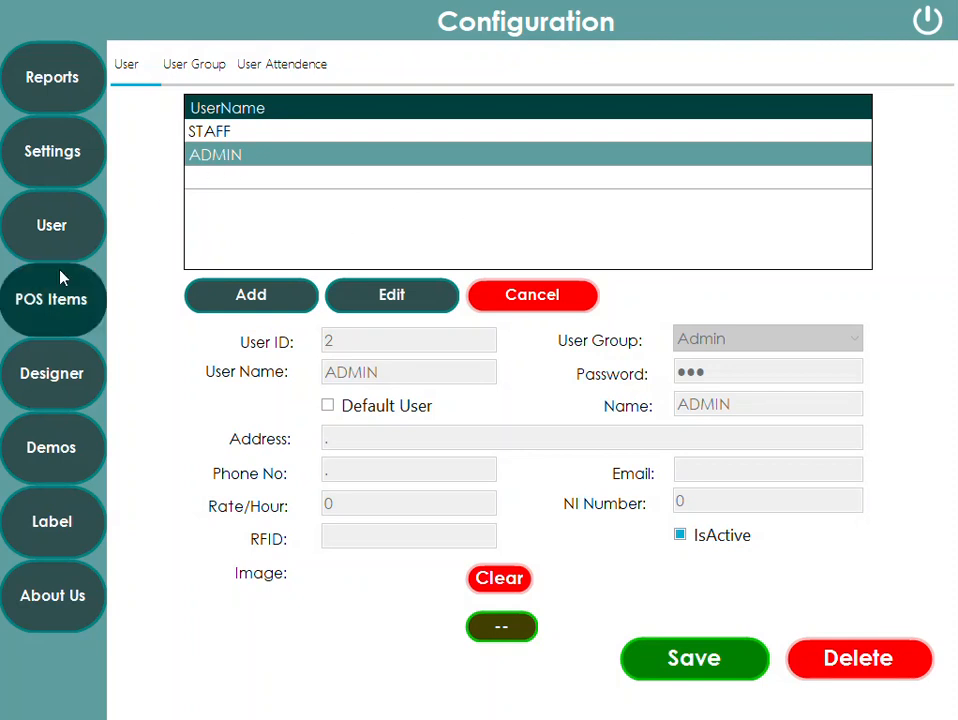
click(391, 306)
drag(708, 372, 572, 371)
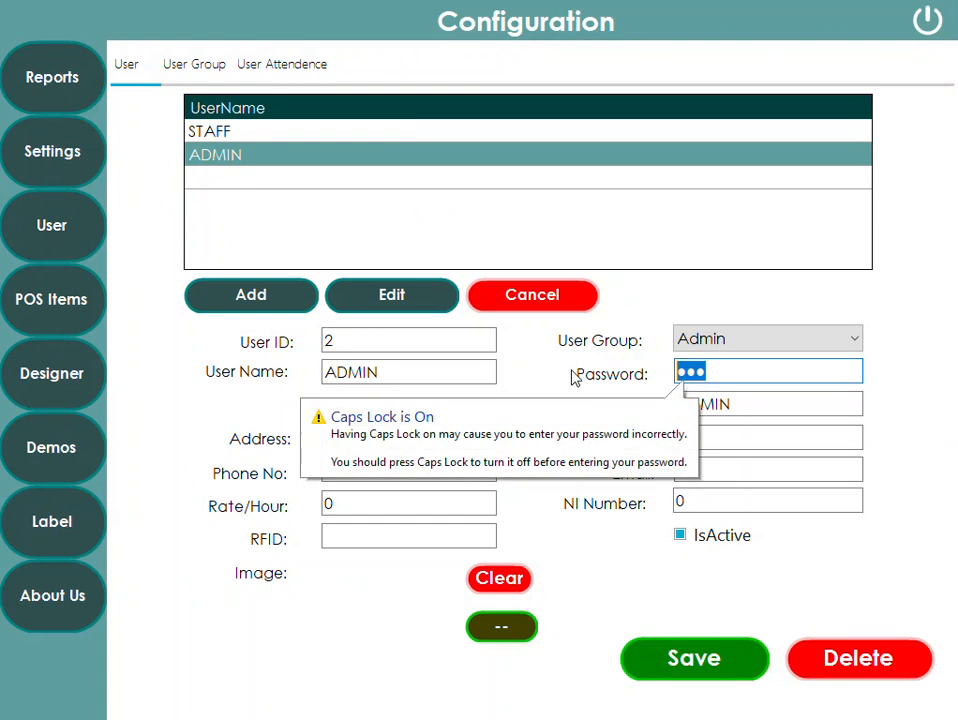
click(698, 657)
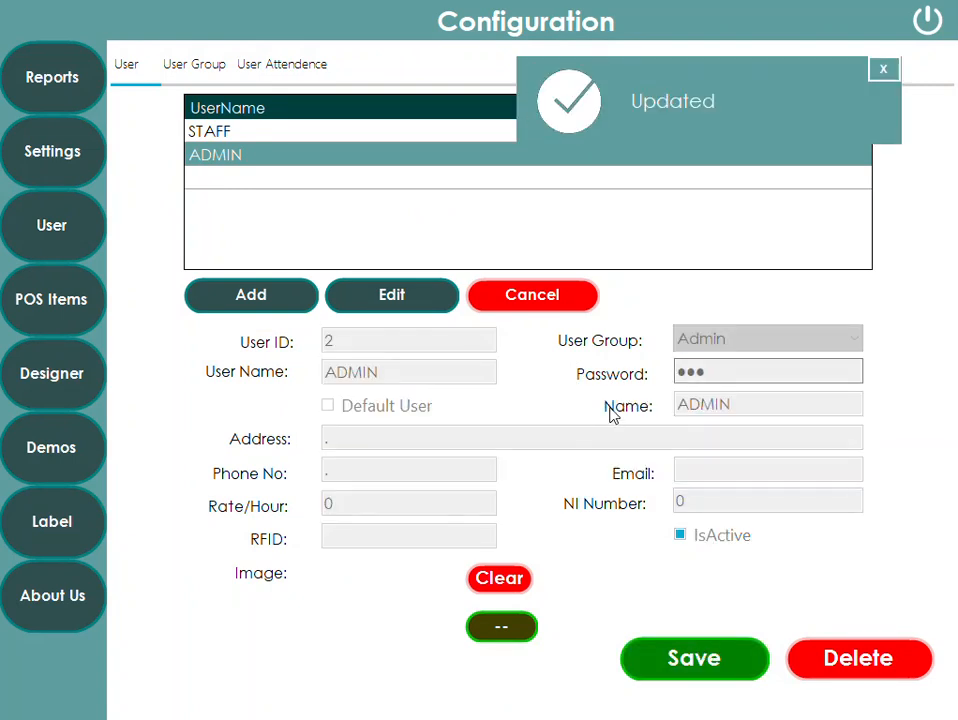
- Edit the ADMIN user again, opening and closing the on-screen keyboard for the user name, and save it
click(402, 297)
drag(385, 383, 123, 345)
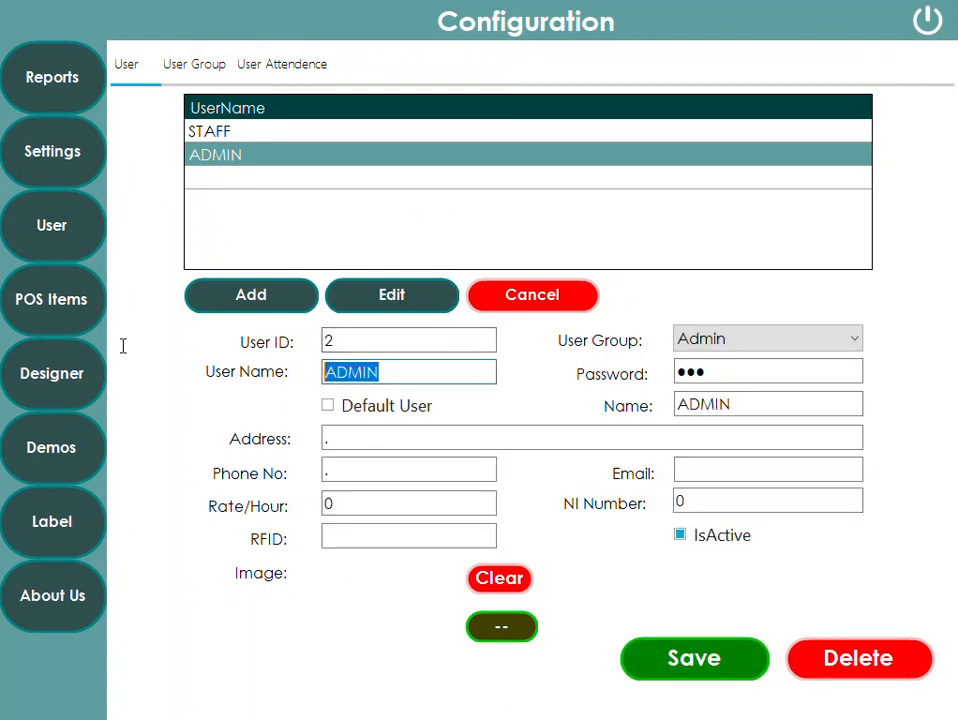
click(382, 371)
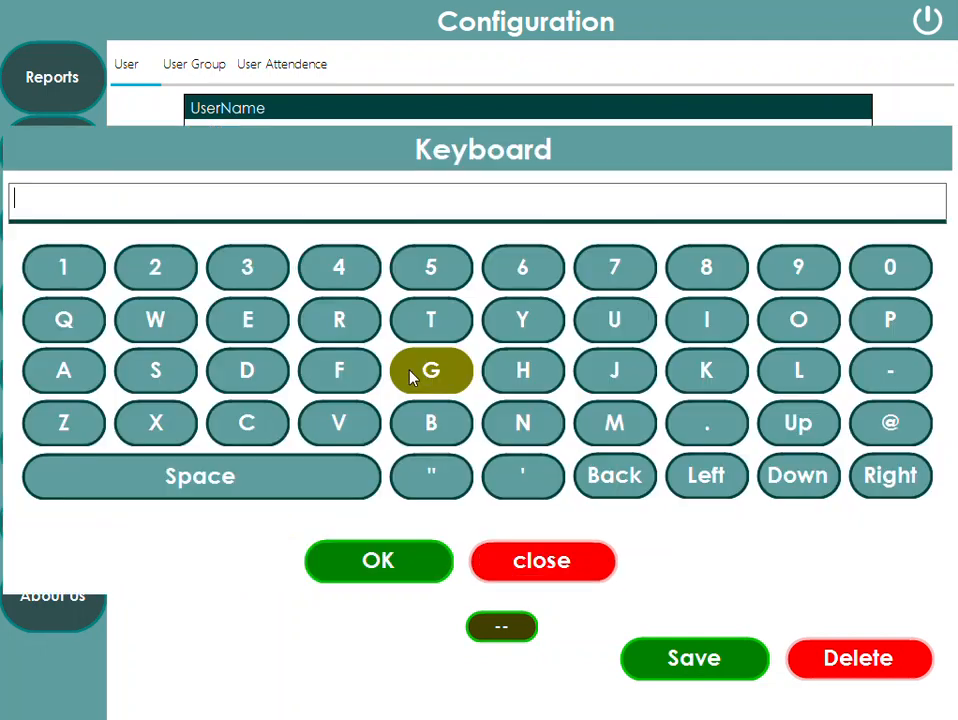
click(510, 556)
click(723, 378)
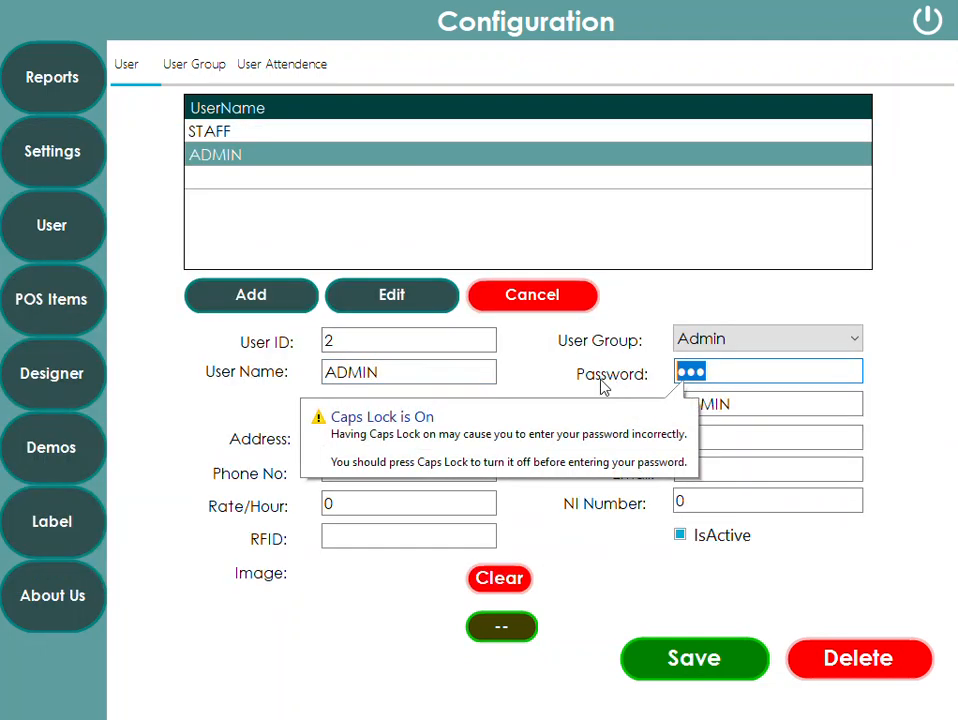
click(738, 656)
- Select the STAFF user, open it for editing and save it
click(213, 141)
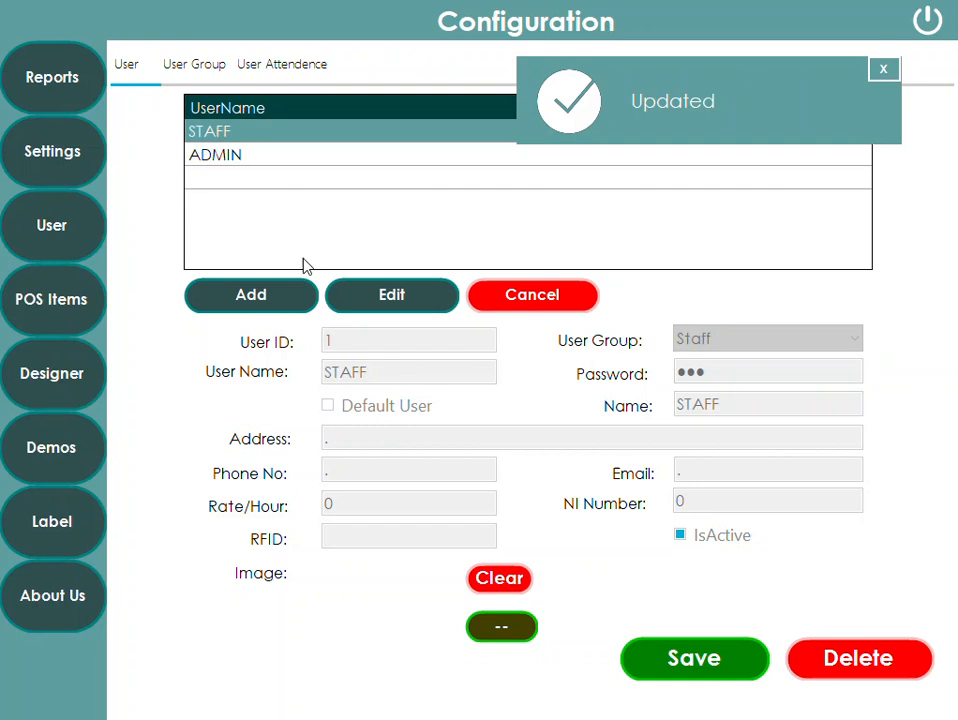
click(410, 300)
drag(393, 376, 292, 373)
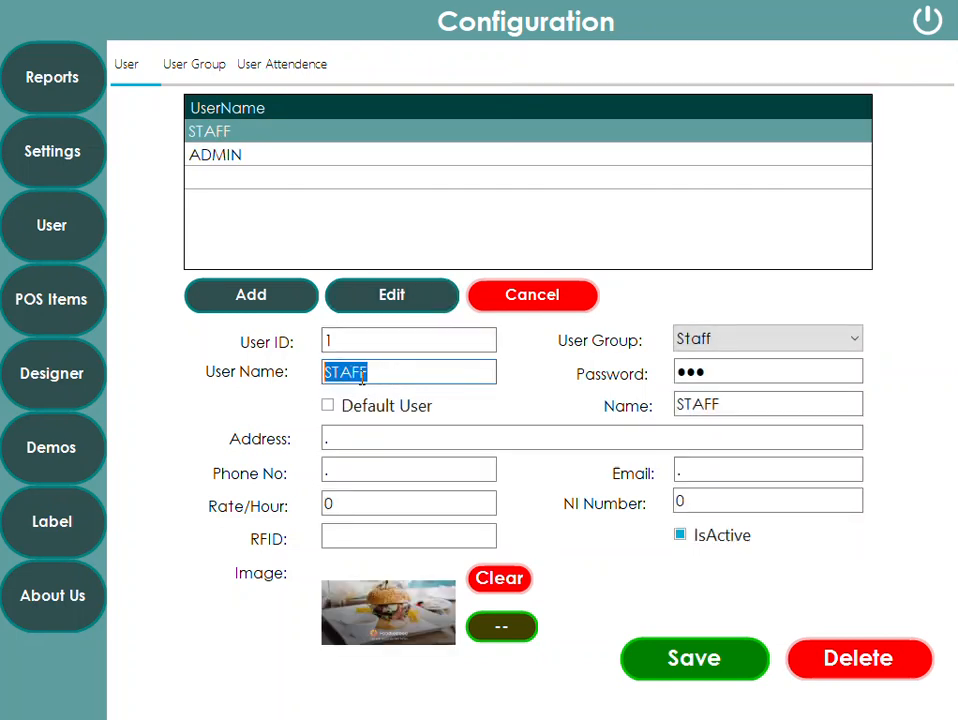
click(695, 373)
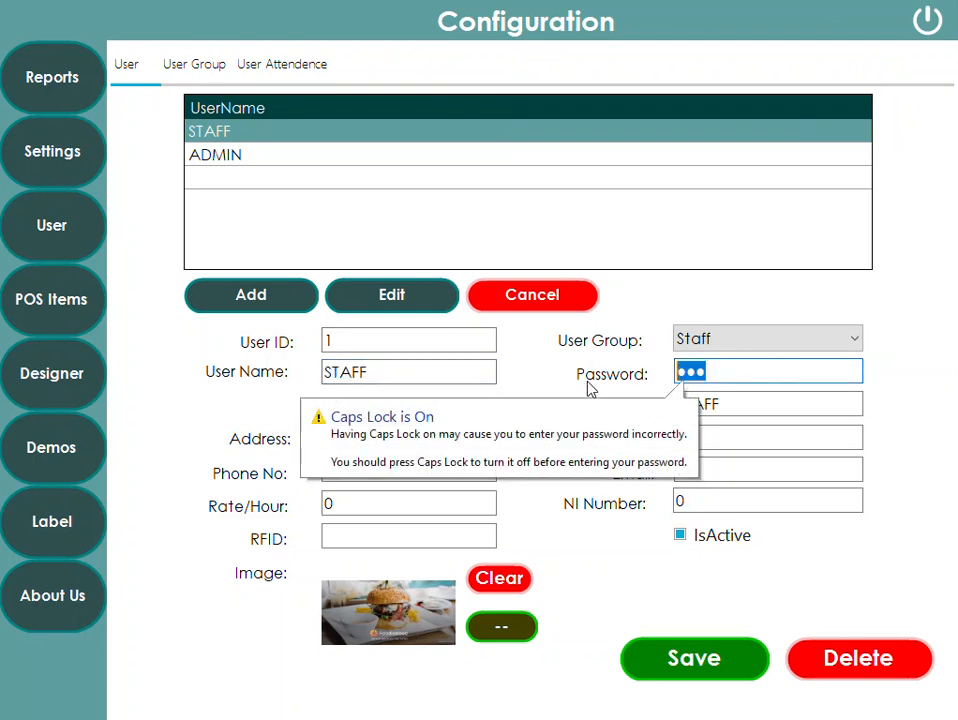
click(676, 650)
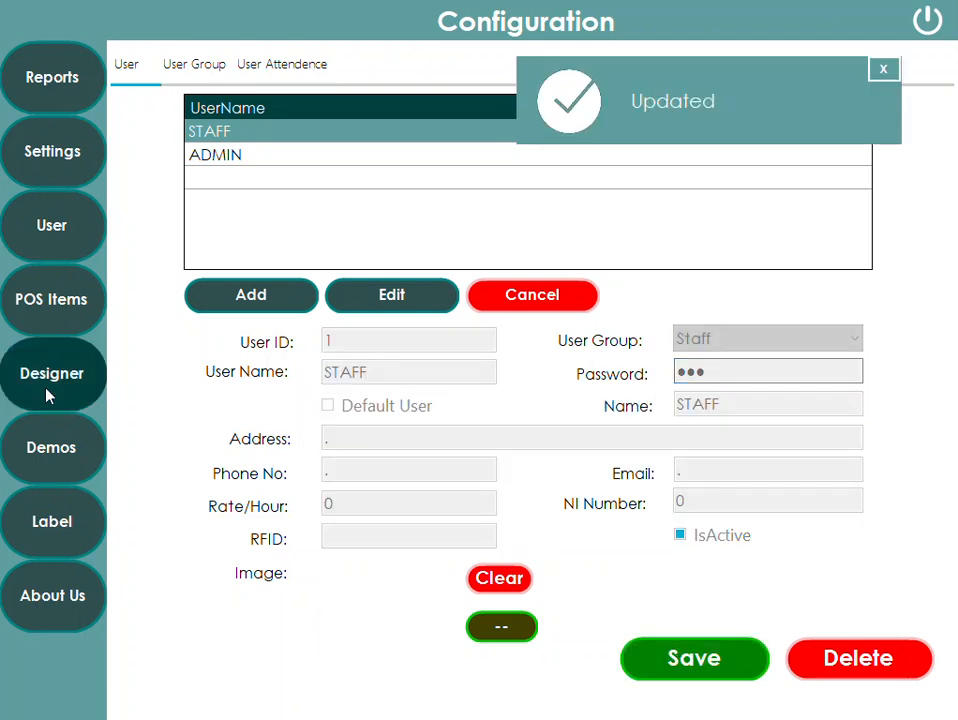
- View the Demos page and the Sale report, then exit configuration
click(72, 460)
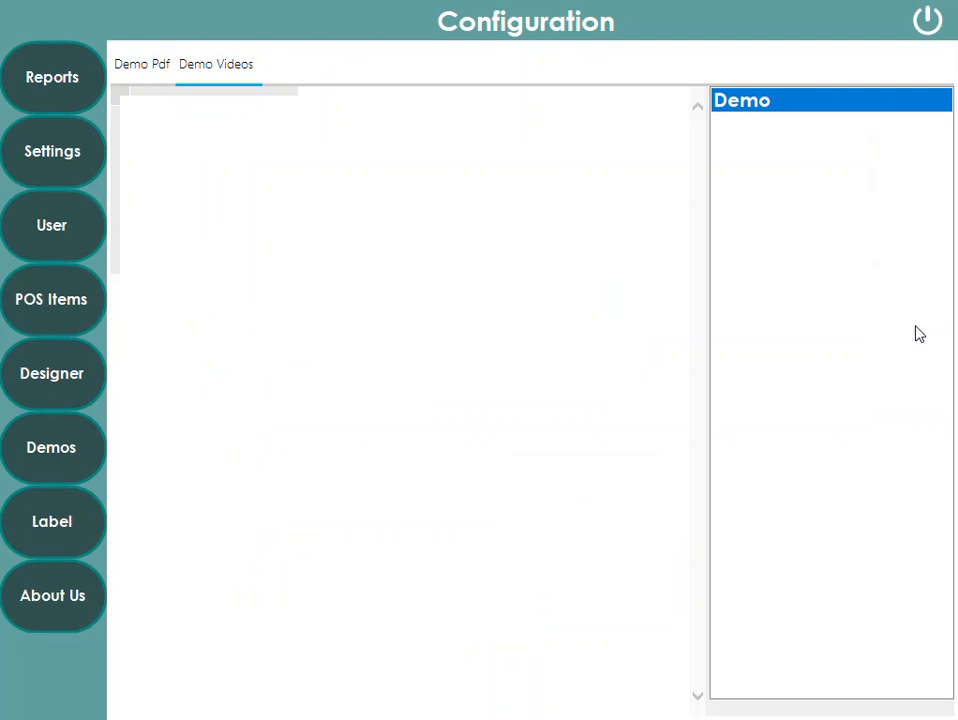
click(28, 84)
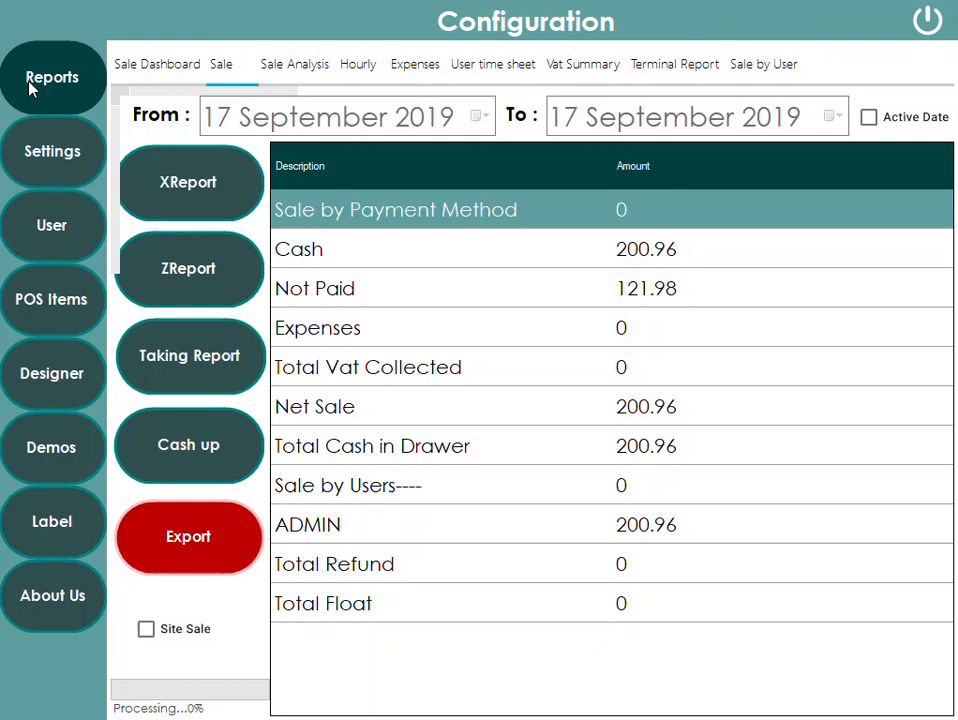
click(930, 19)
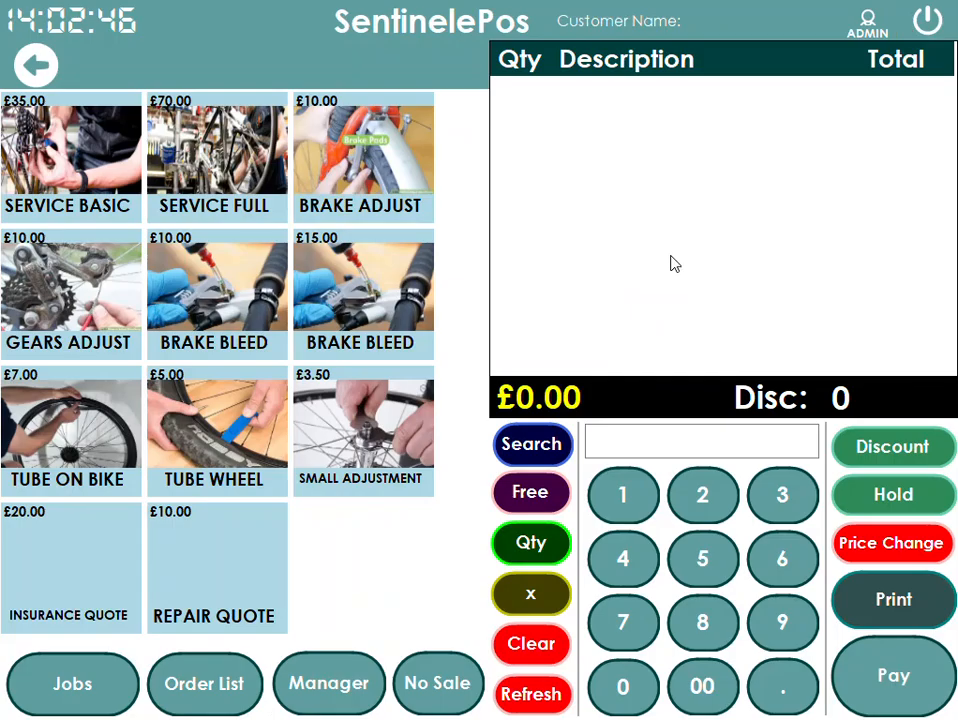
- Open the list of all repair jobs and close it
click(62, 708)
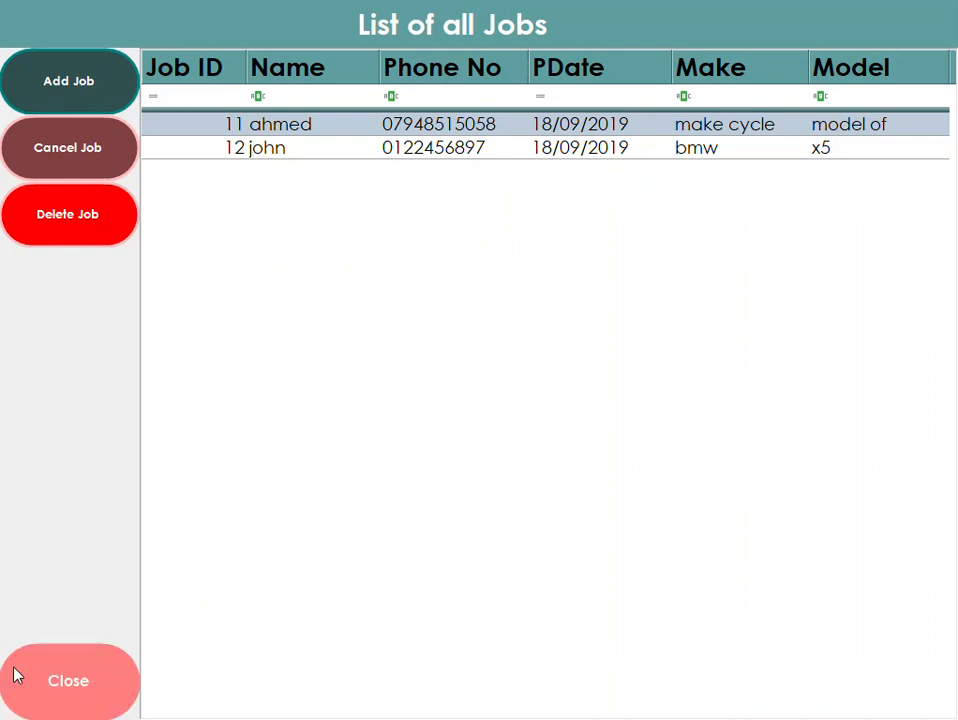
click(55, 672)
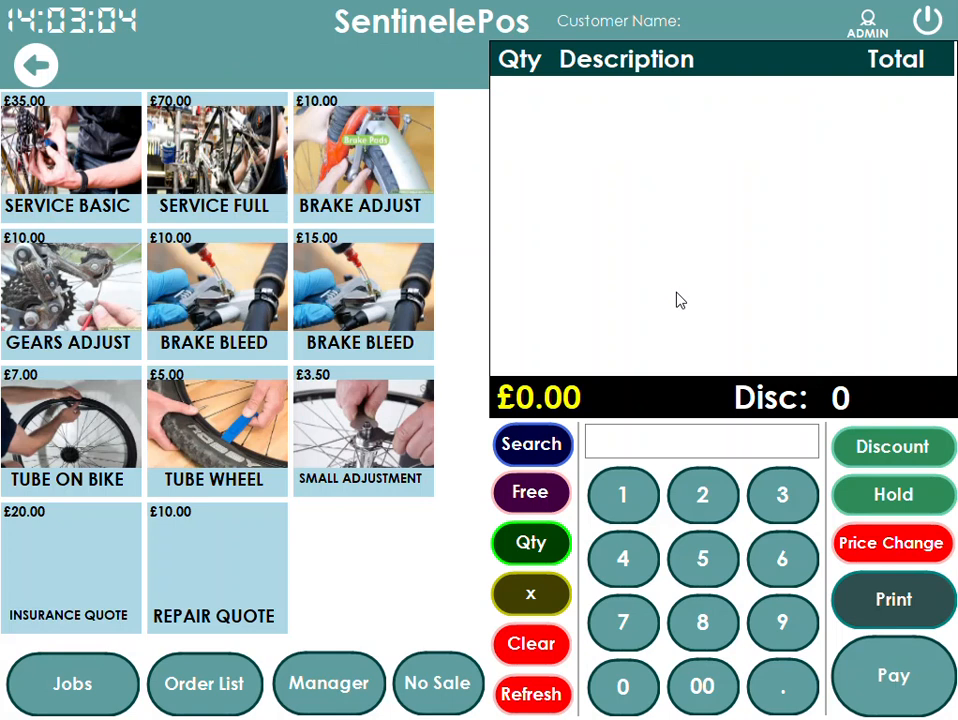
- Go back to the main categories and close the EPOS
click(40, 63)
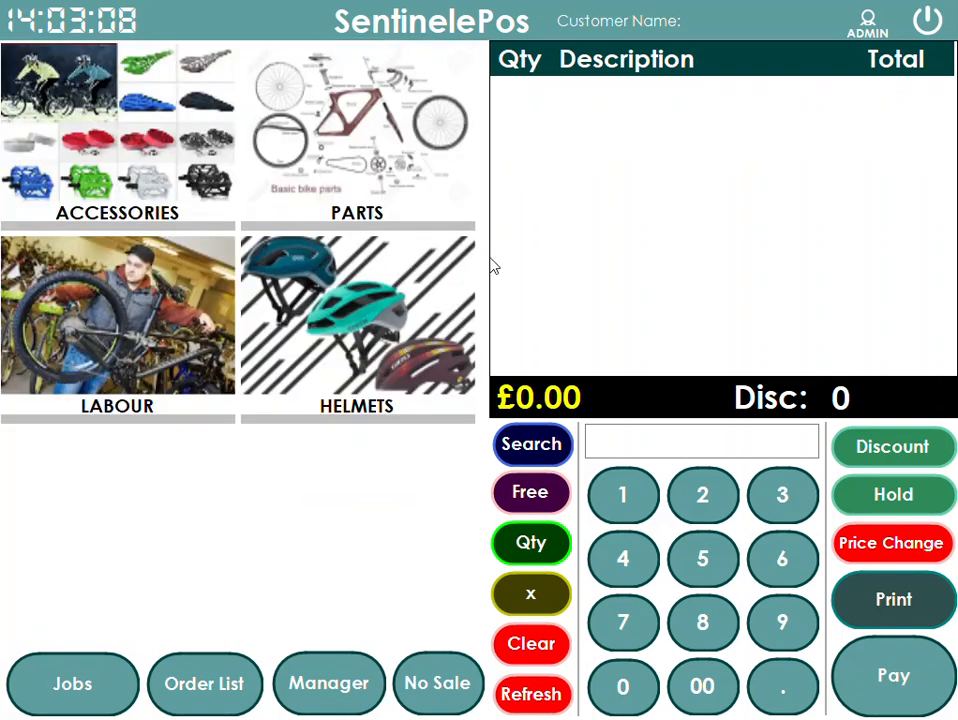
click(928, 22)
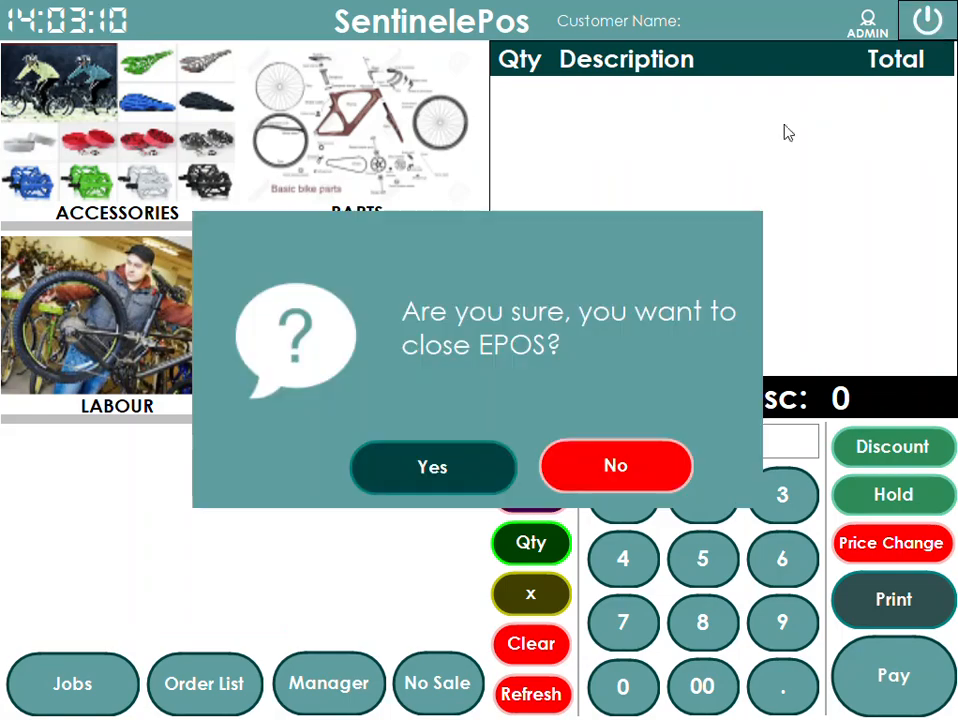
click(463, 470)
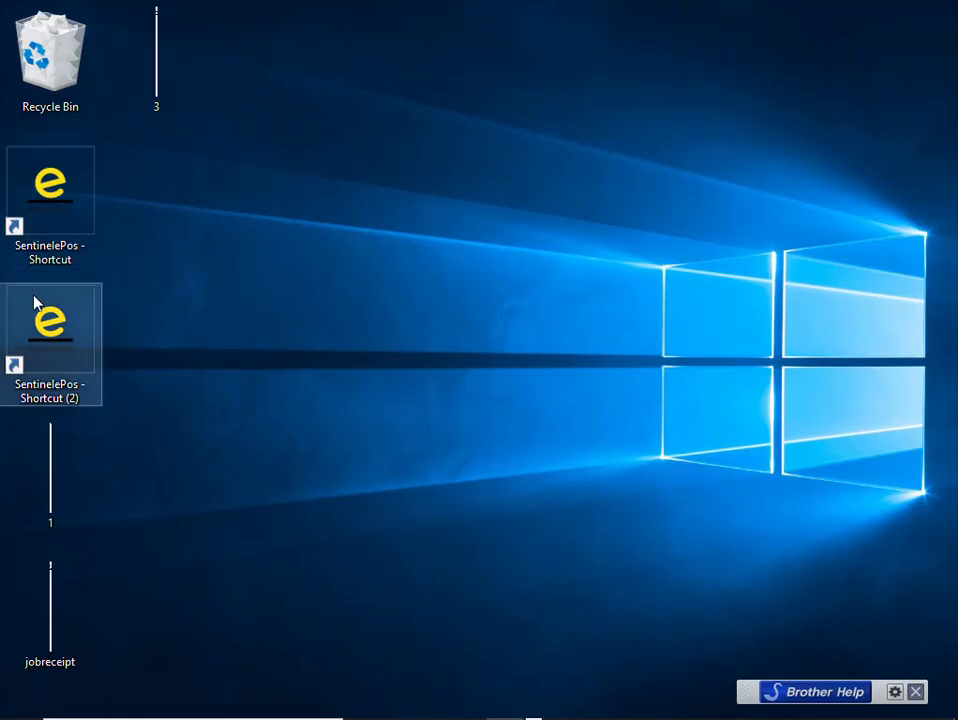
- Open the SentinelePos shortcut's file location and view the secondscreenbike (1) image in its Images folder
right_click(74, 210)
click(78, 253)
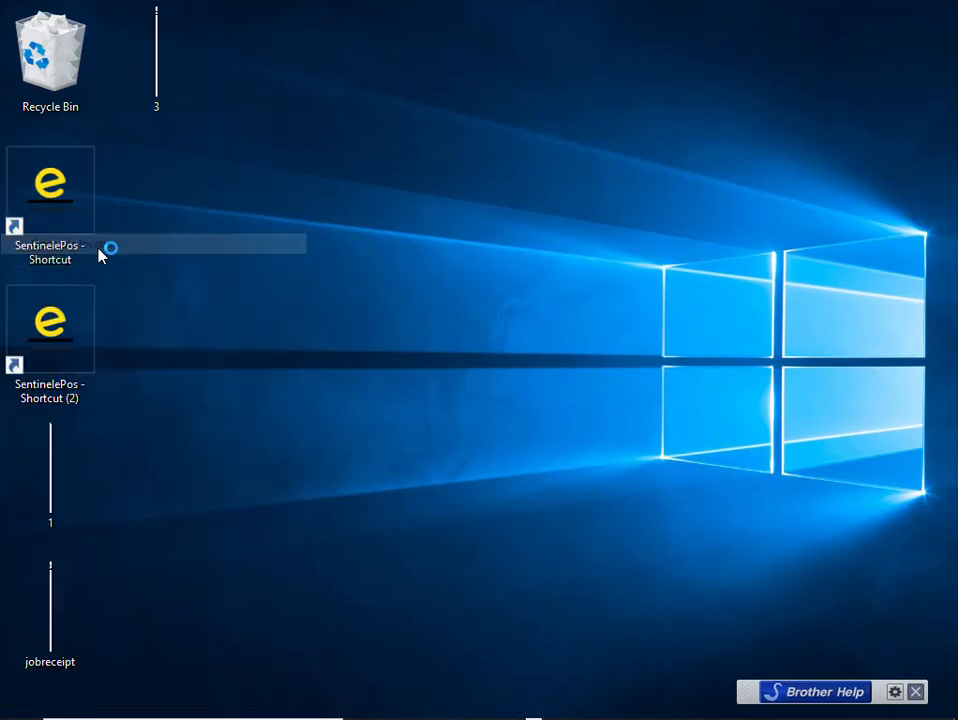
scroll(205, 320, up, 15)
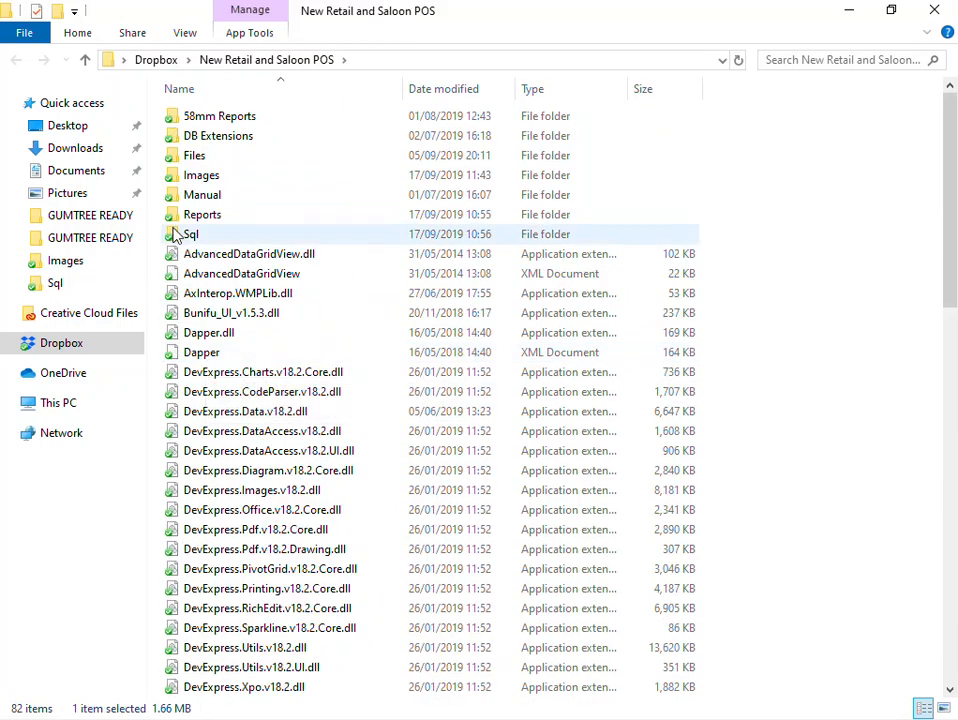
double_click(212, 177)
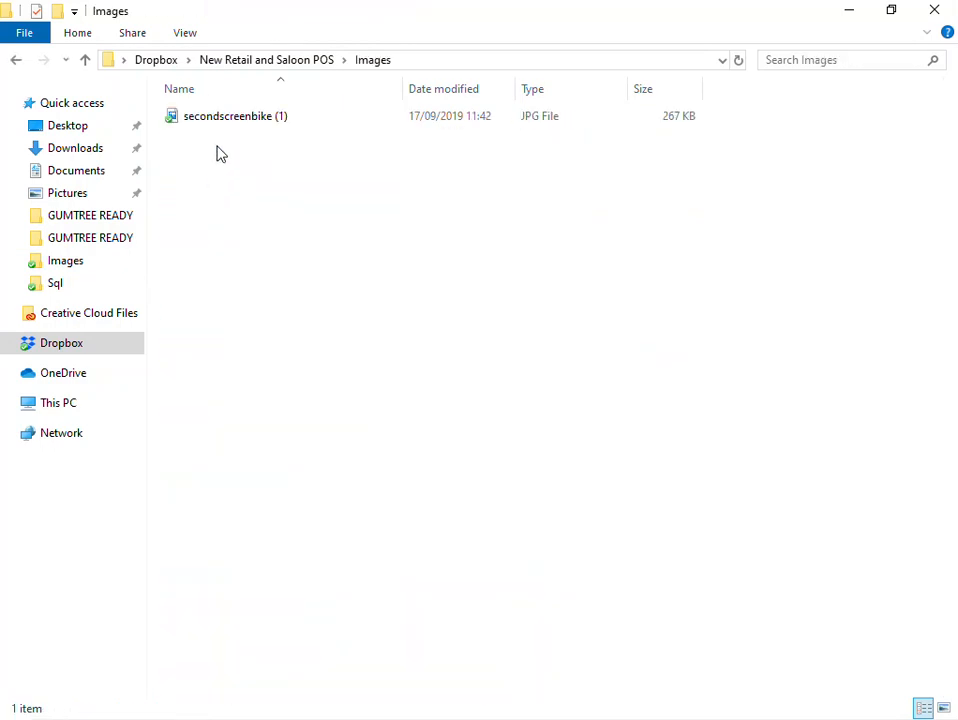
double_click(233, 120)
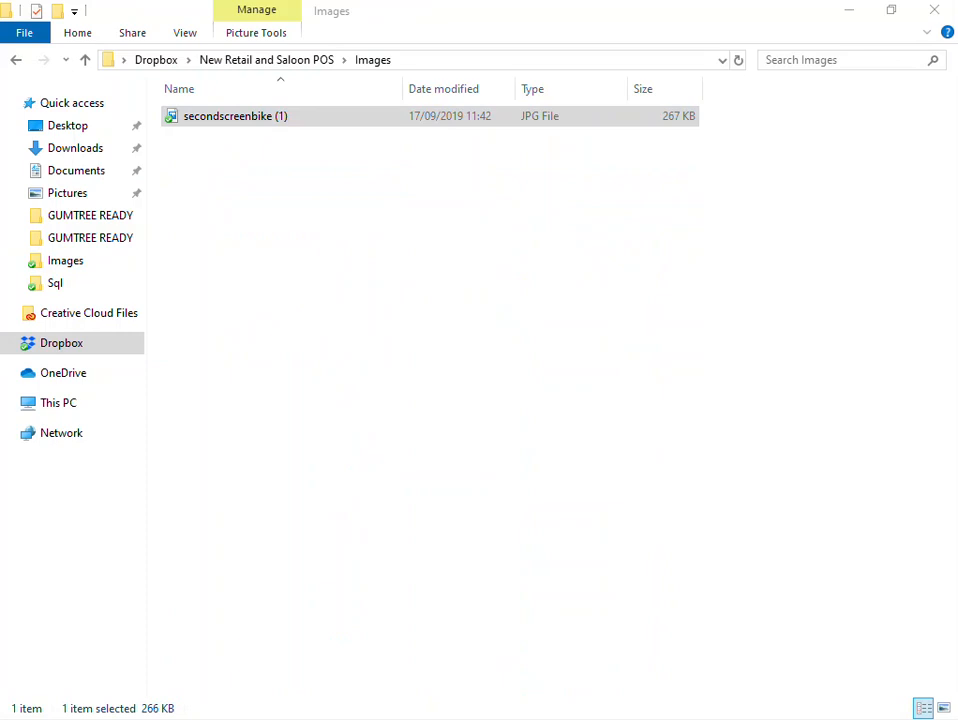
drag(957, 289, 685, 132)
double_click(683, 137)
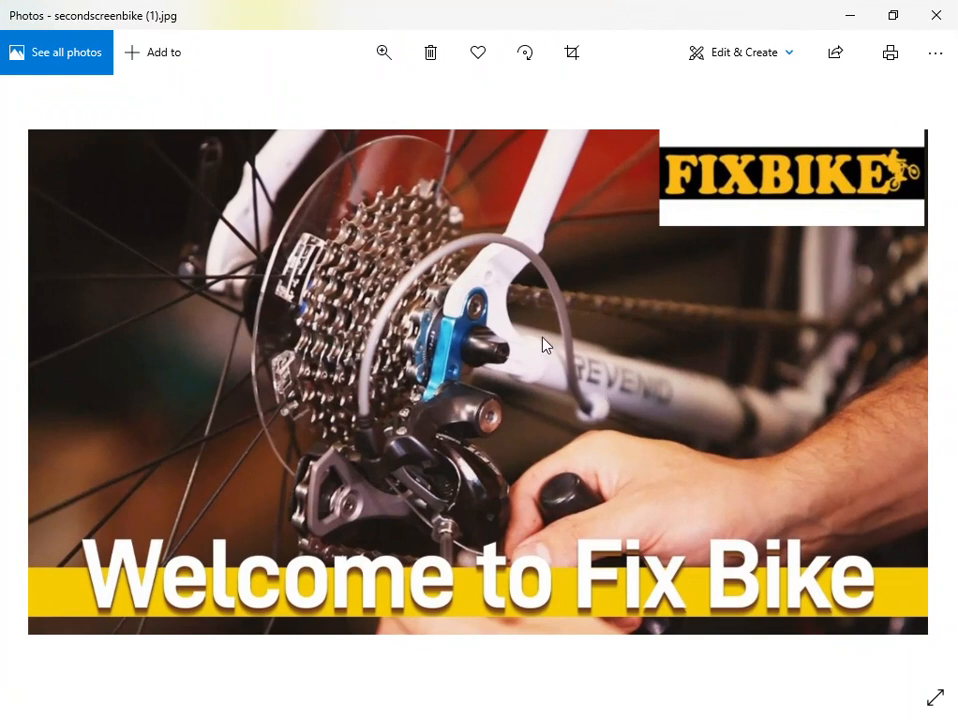
- Close the photo viewer and the folder window, and relaunch SentinelePos from the desktop shortcut
click(933, 17)
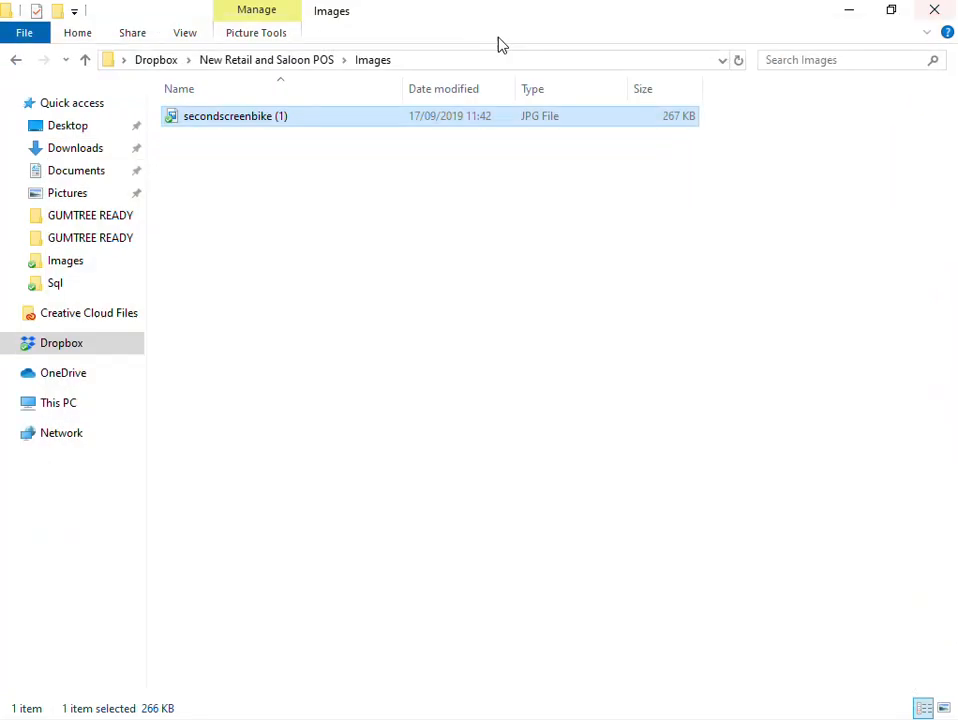
click(930, 15)
double_click(62, 209)
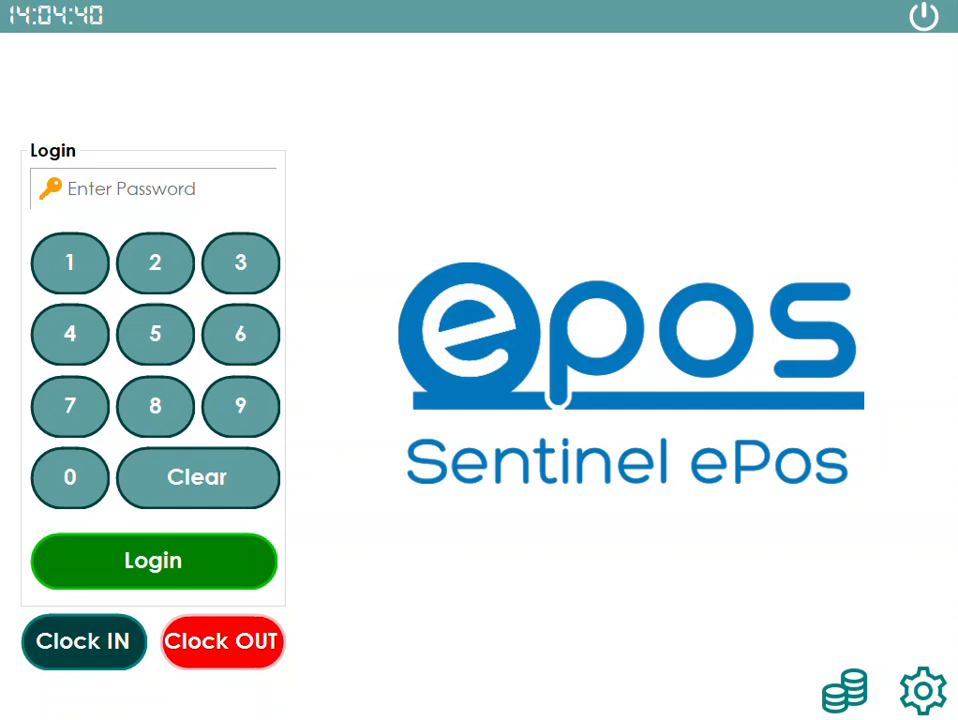
- Enter the login password on the keypad
click(87, 284)
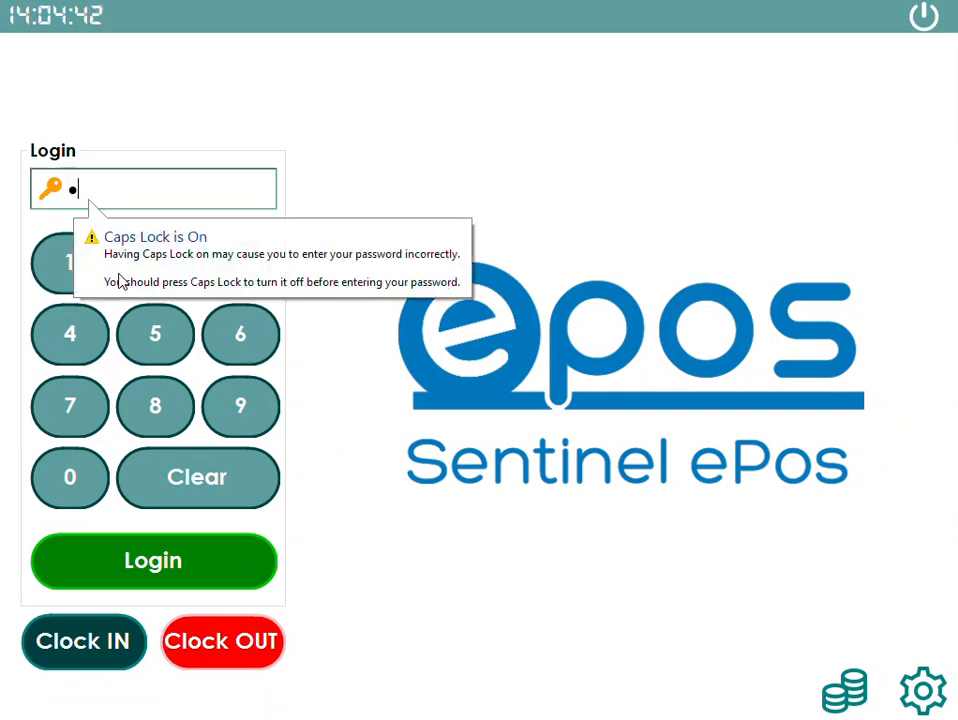
click(155, 262)
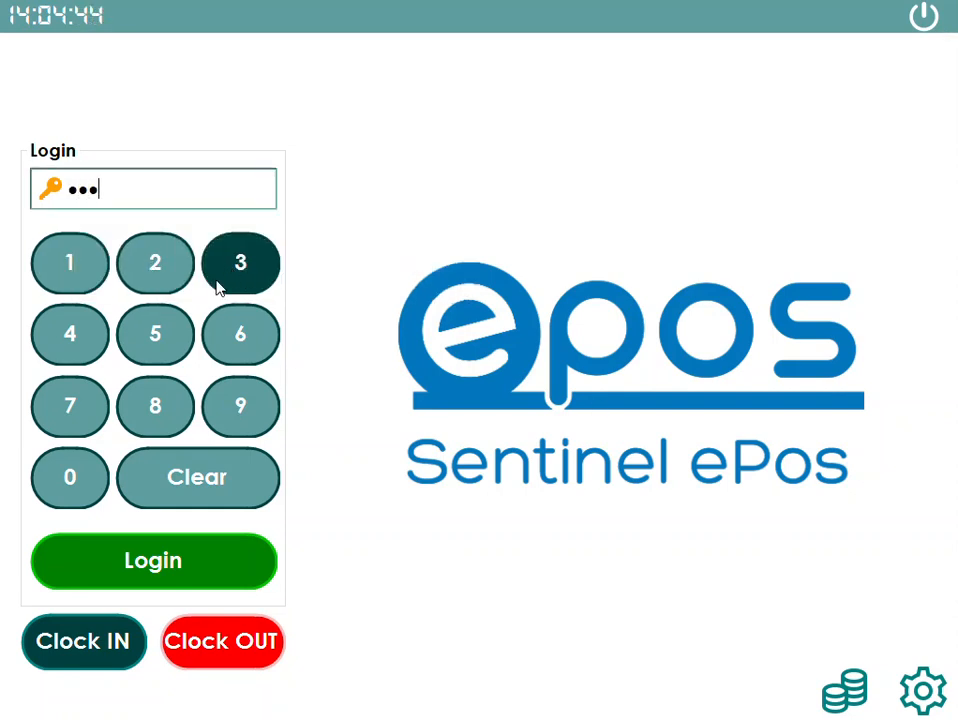